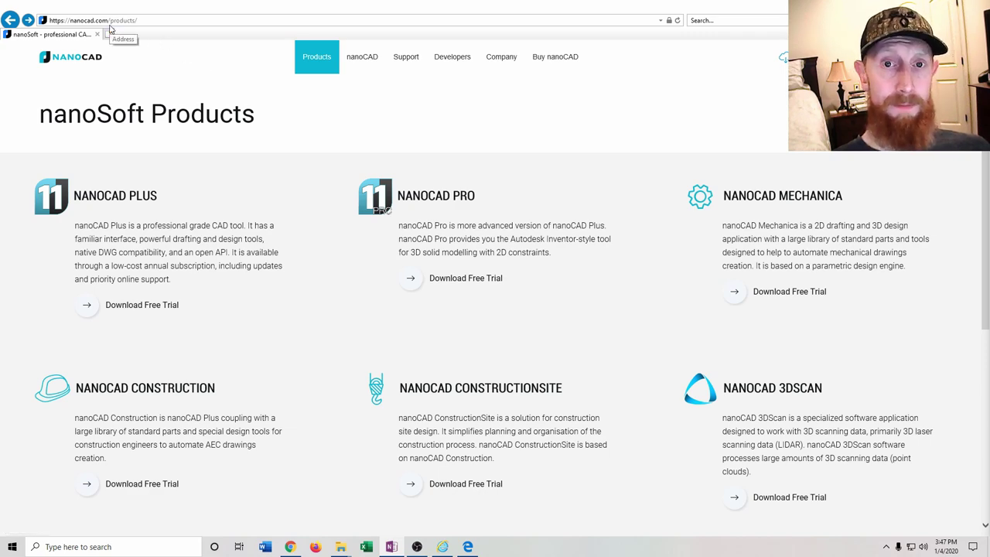
scroll(282, 188, "down", 1)
scroll(281, 188, "down", 3)
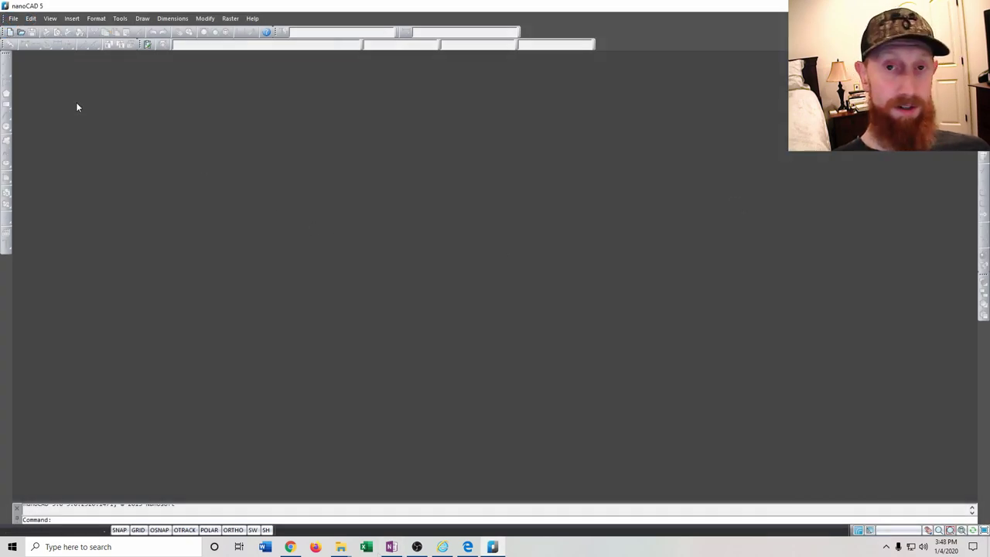
Switch to nanoCAD 5 and create a new blank drawing
left_click(9, 33)
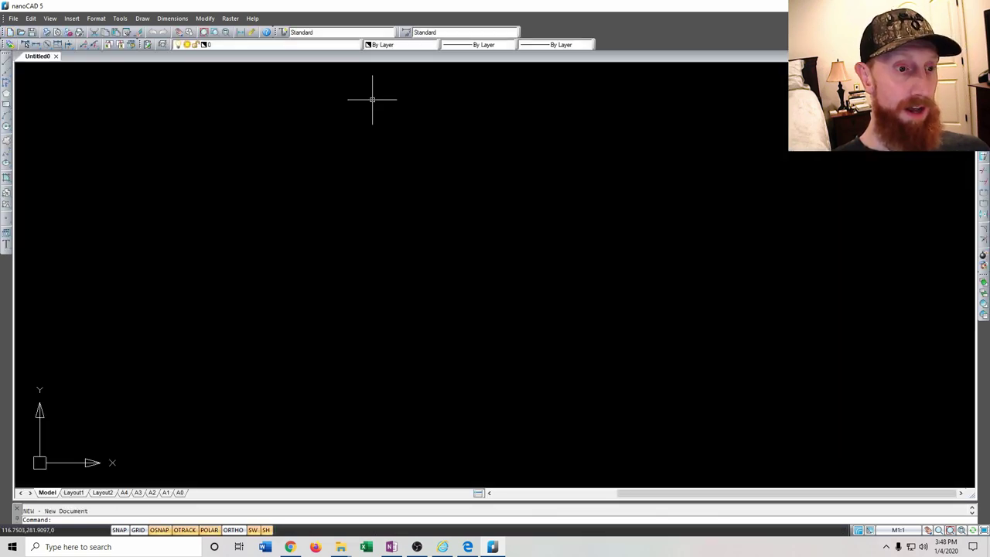
scroll(224, 329, "down", 3)
scroll(348, 324, "up", 4)
scroll(344, 303, "down", 2)
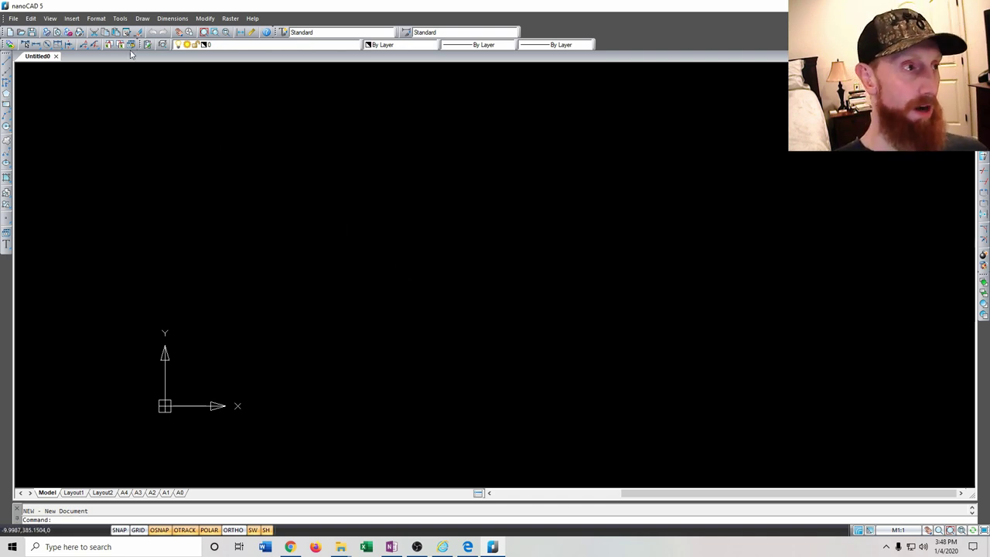
Configure the drawing units with an insertion scale in inches and a decimal length precision of 0.00
left_click(98, 18)
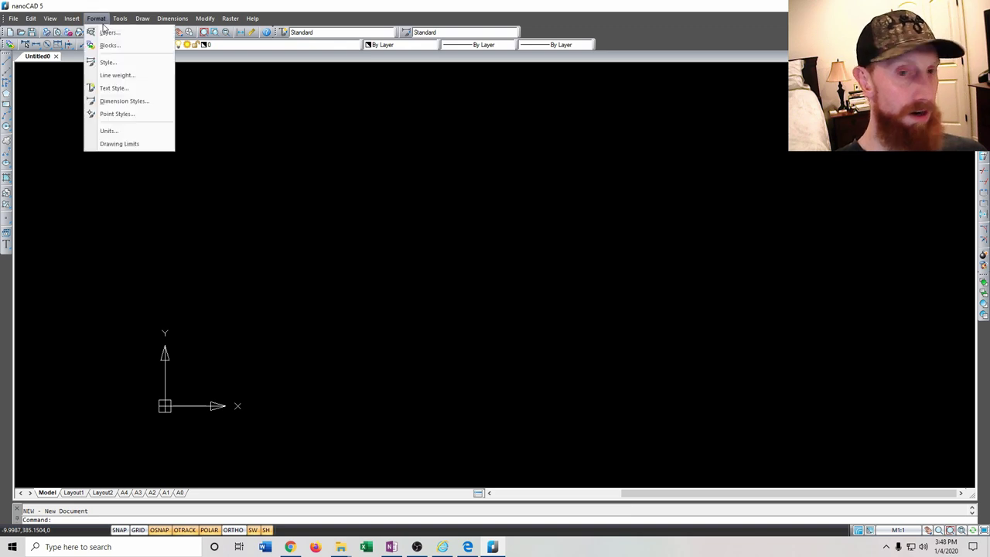
left_click(113, 131)
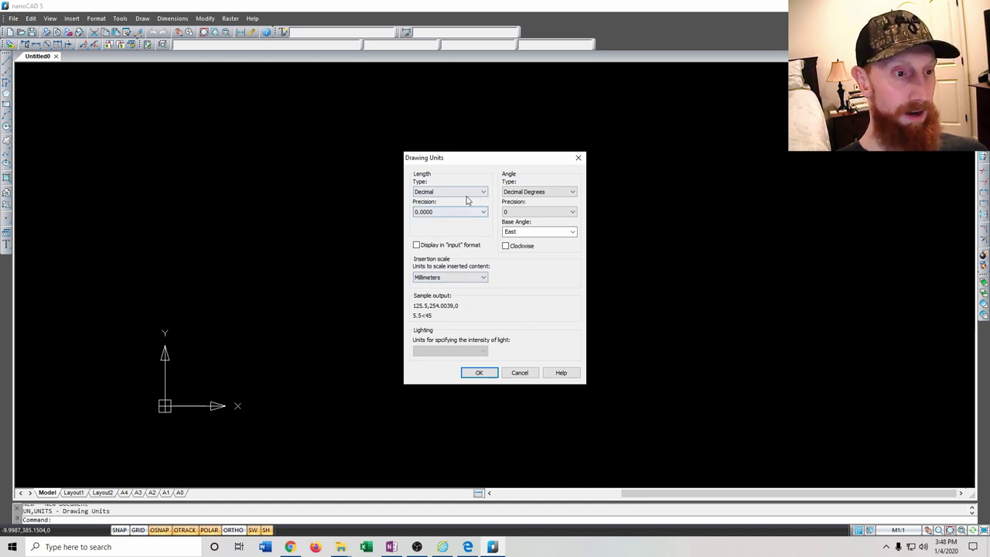
left_click(481, 277)
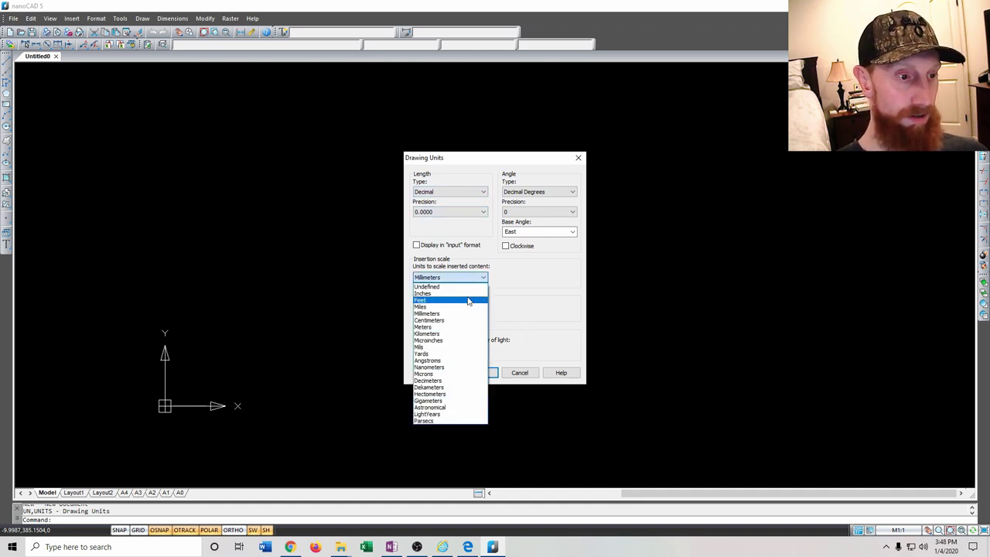
left_click(467, 293)
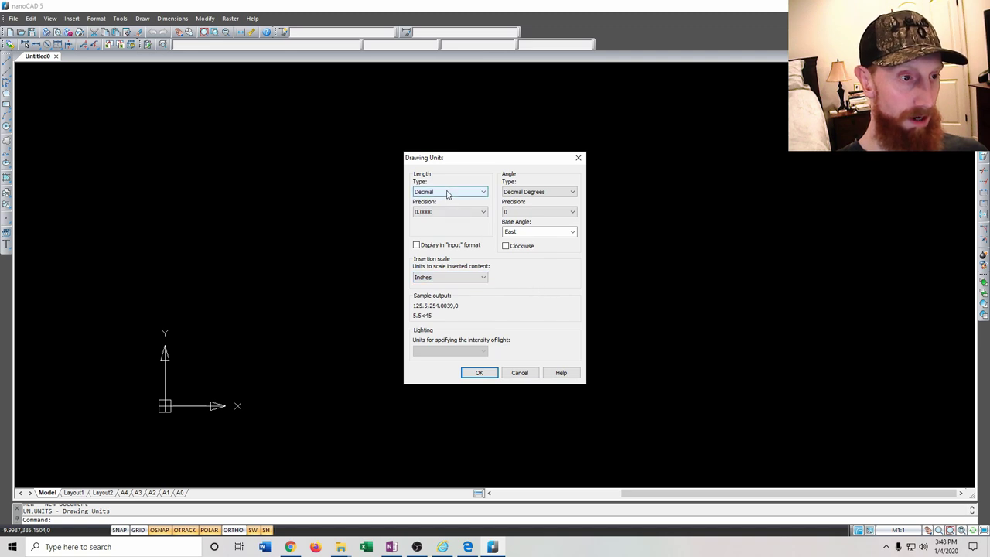
left_click(455, 213)
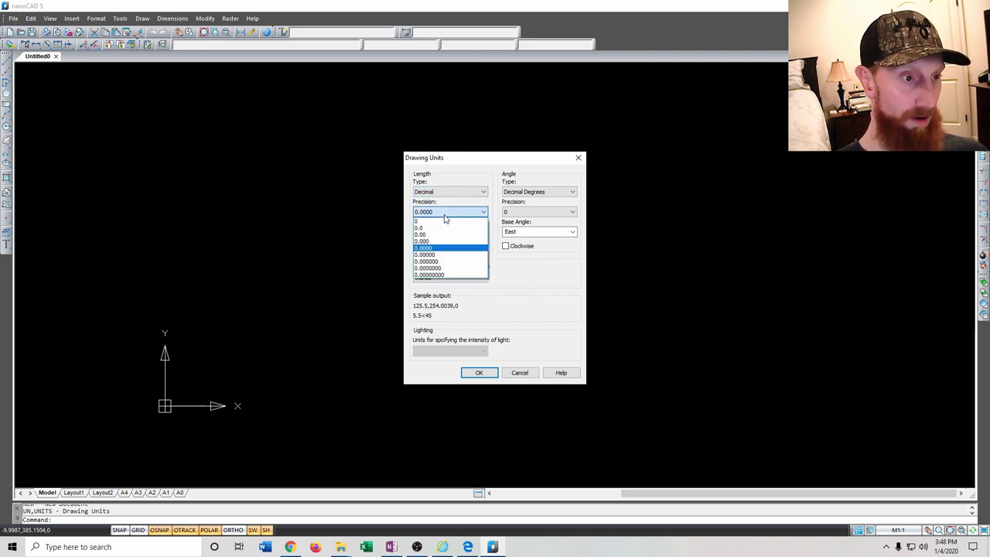
left_click(445, 235)
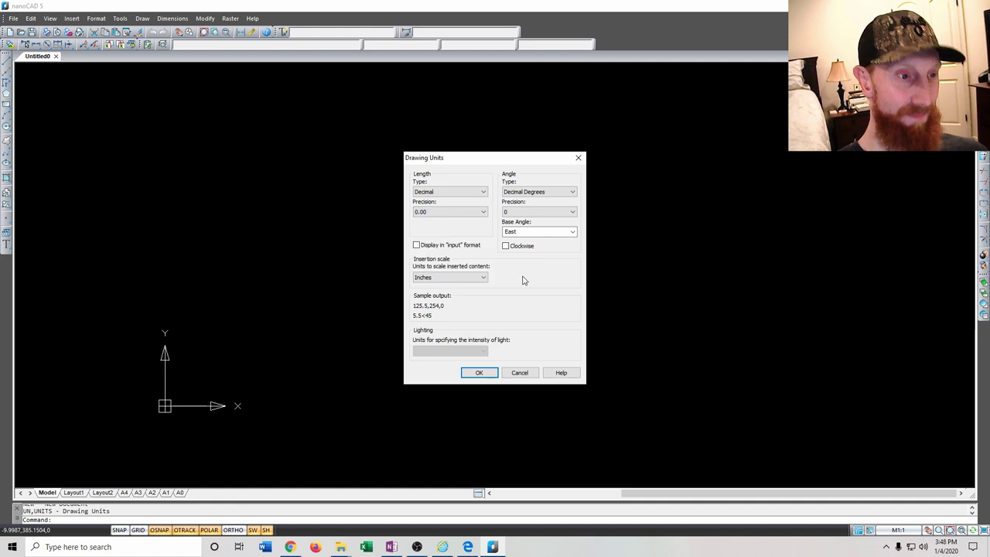
left_click(479, 373)
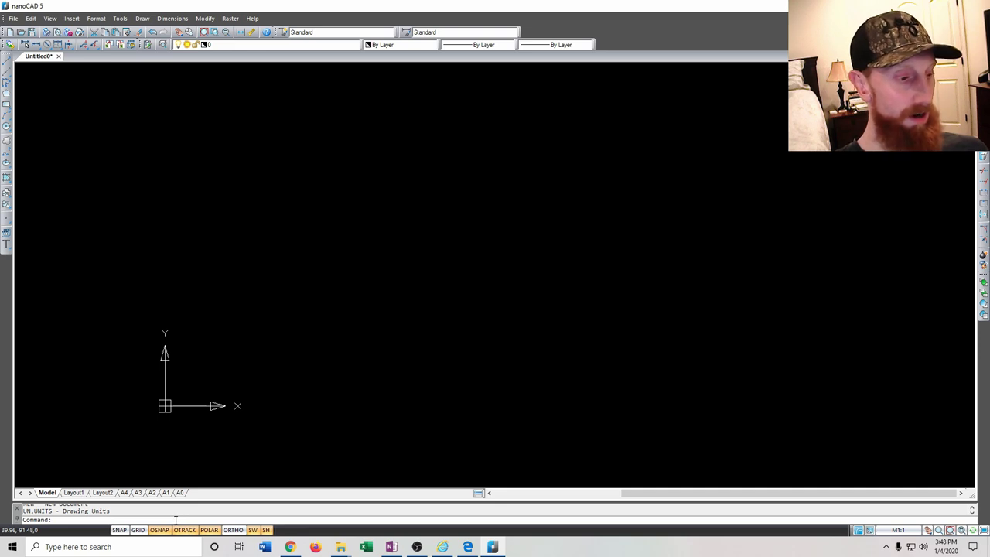
Try out the grid and snap modes with the Line command started, and turn both modes back off
left_click(137, 531)
scroll(294, 364, "up", 2)
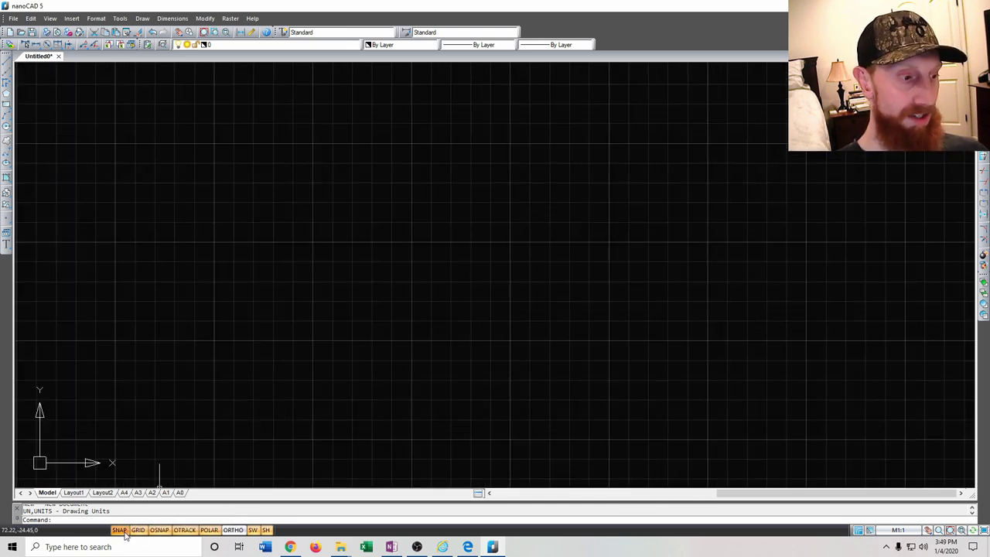
left_click_drag(312, 252, 170, 150)
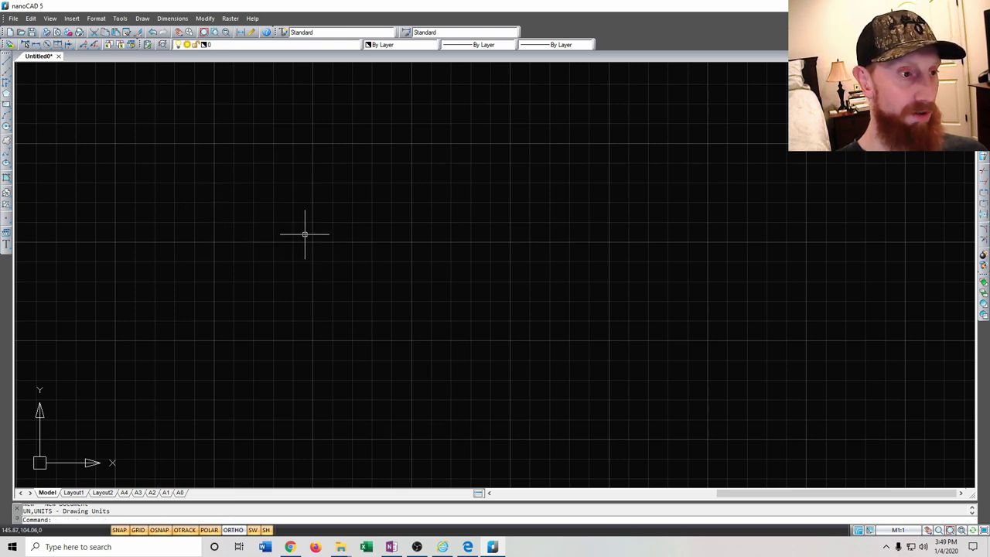
left_click(6, 69)
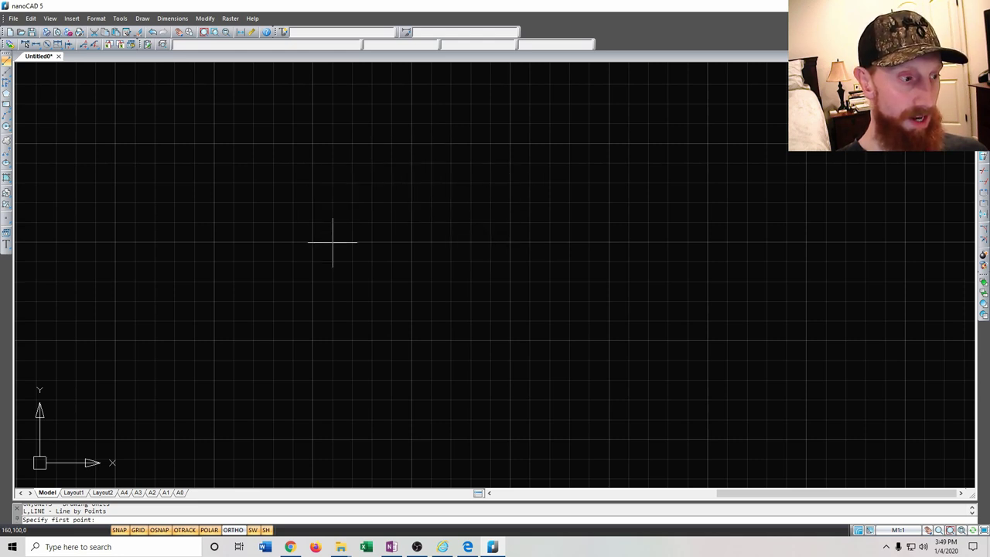
left_click(138, 531)
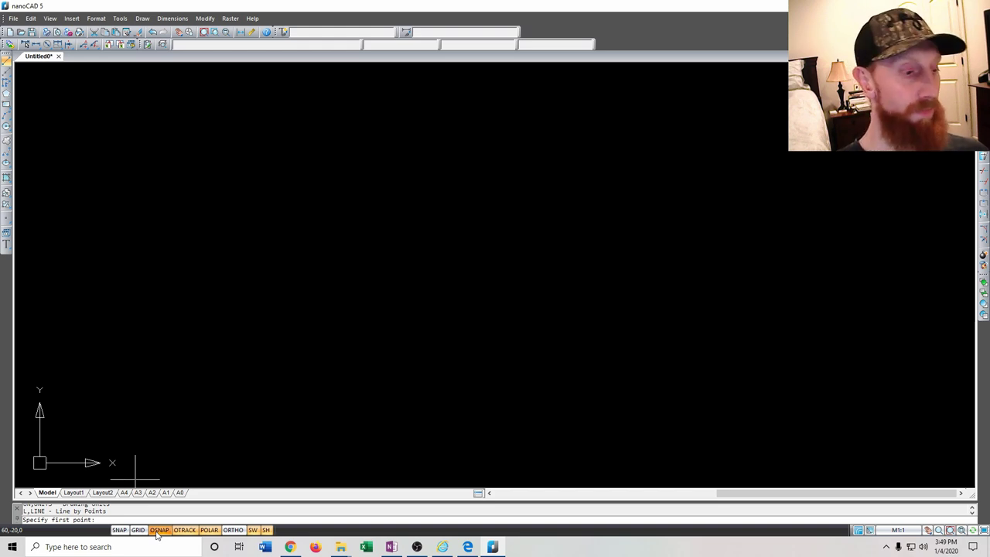
Review the available object snap modes and draw two connected freehand lines forming a peak
right_click(156, 532)
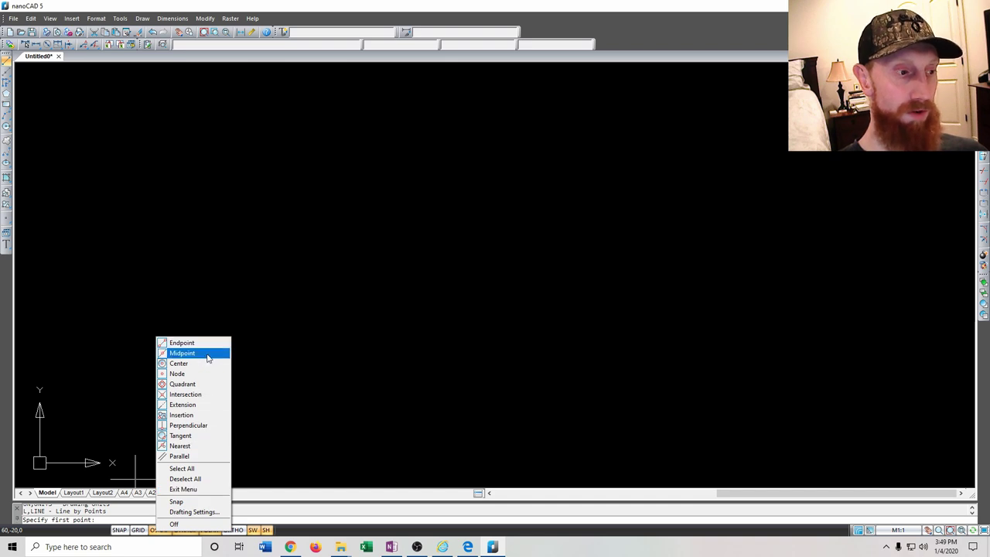
left_click(308, 115)
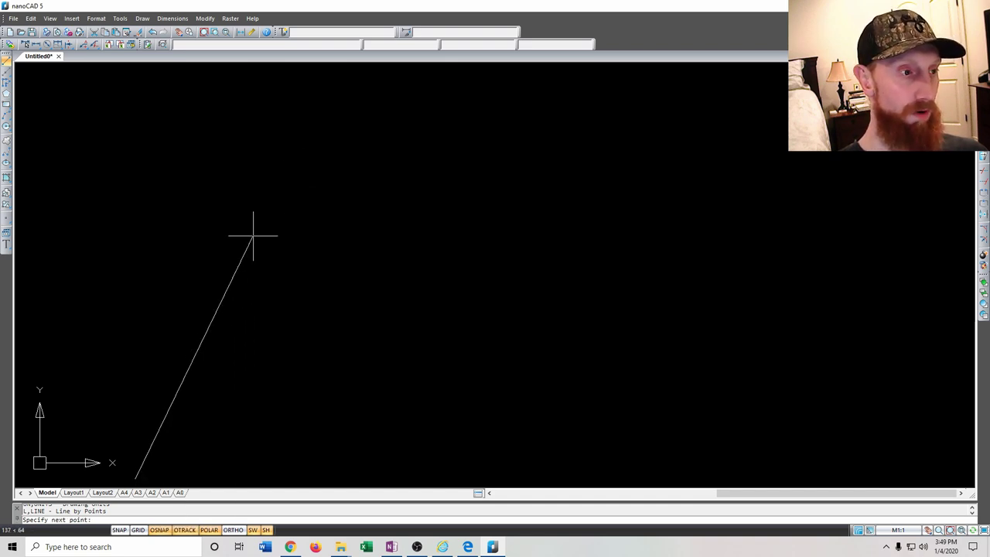
left_click(343, 261)
left_click(578, 341)
key("Escape")
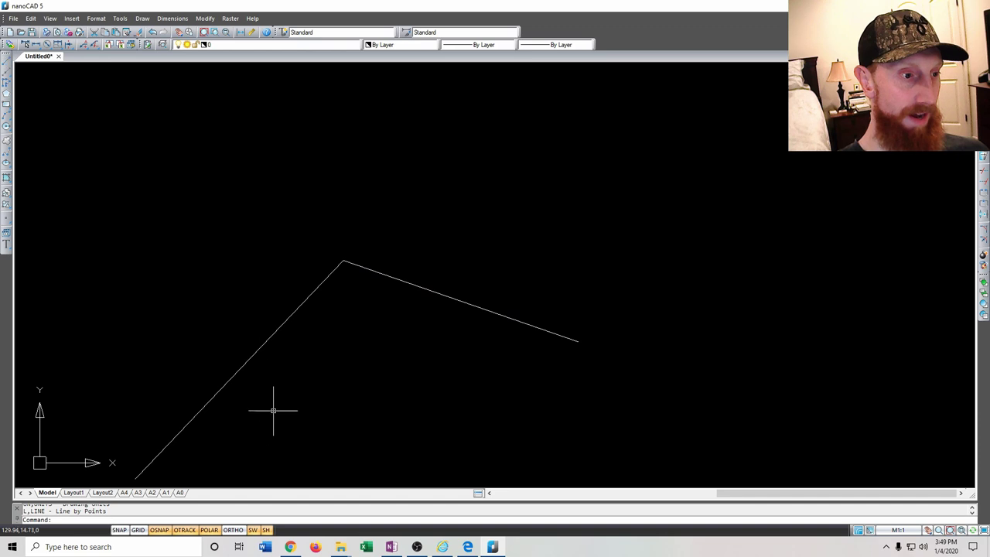
Try starting a line from the midpoint of the downward-sloping segment, and undo it
left_click(5, 66)
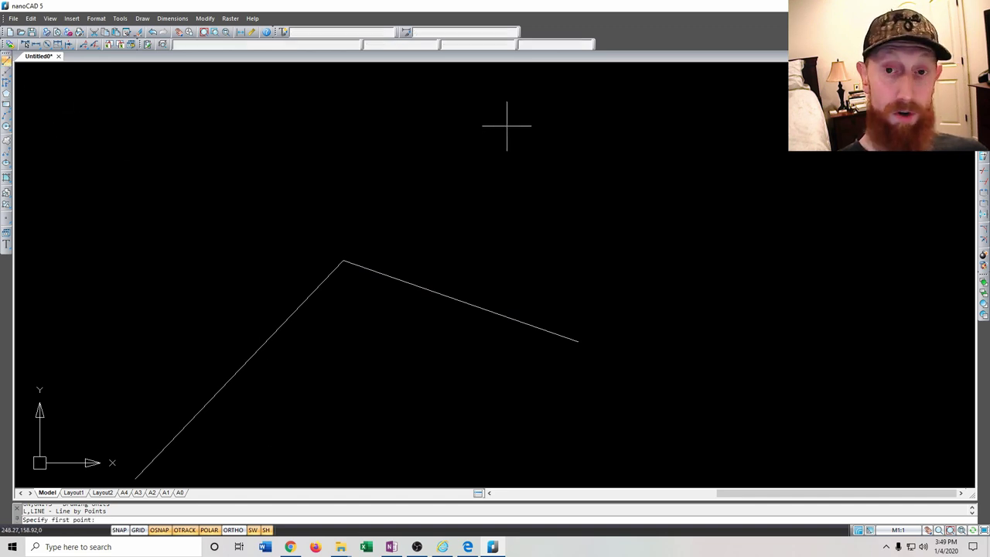
left_click(461, 301)
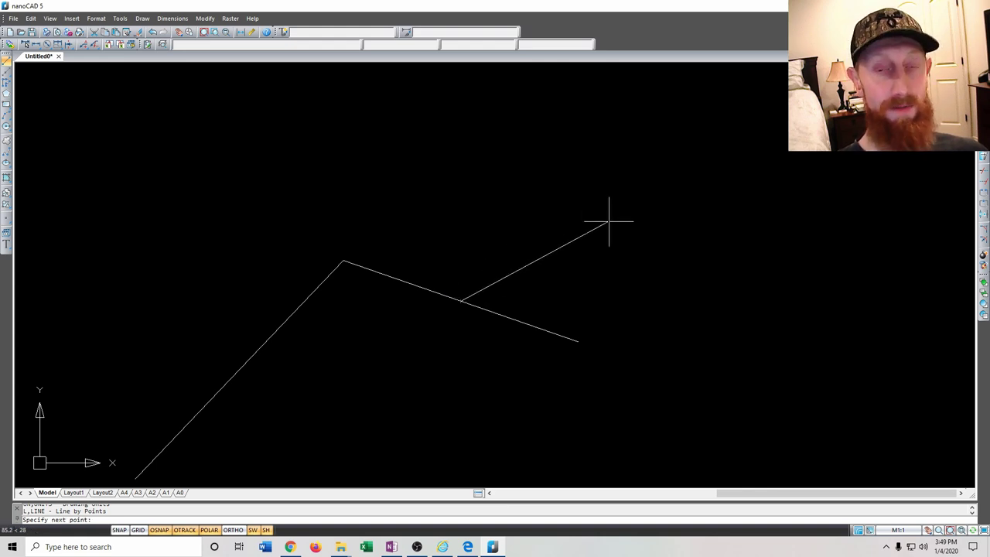
key("ctrl+z")
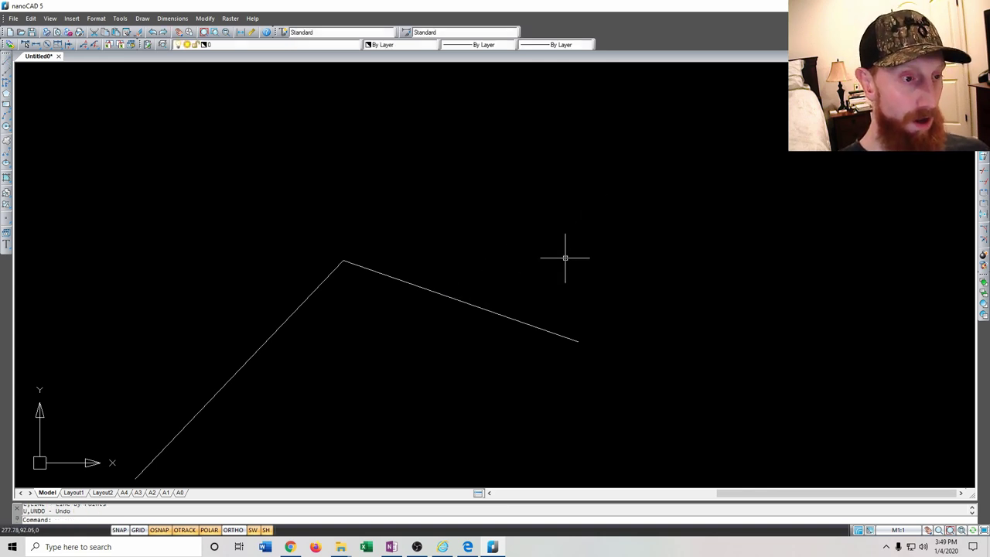
Select both connected practice lines with a crossing window and delete them
left_click(491, 349)
left_click(278, 252)
key("Delete")
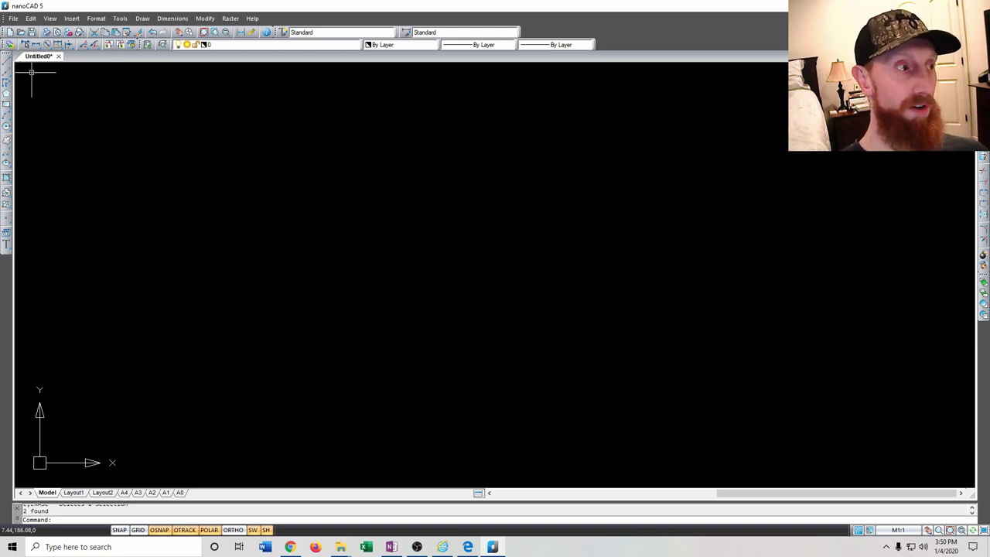
Draw a freehand zigzag chain of six connected line segments and end the Line command
left_click(7, 68)
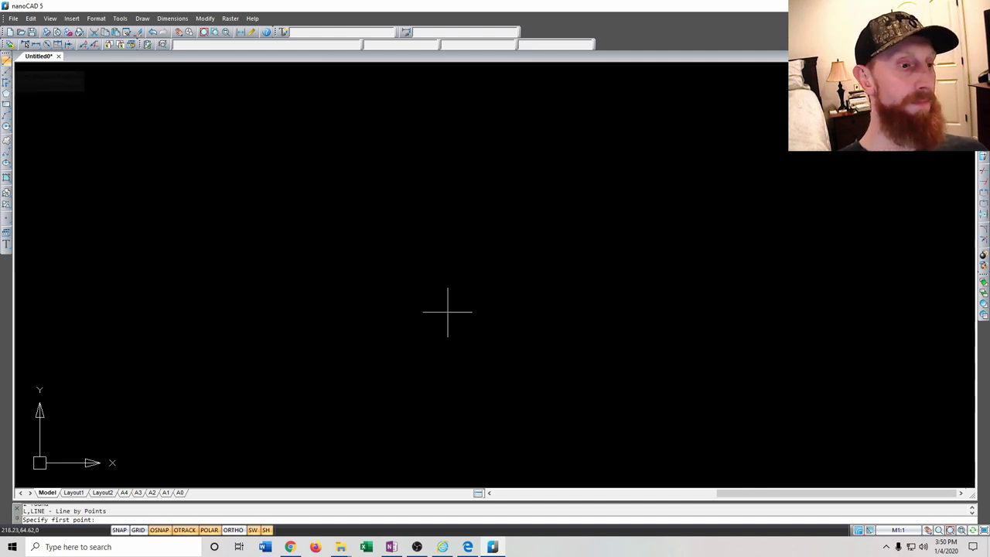
left_click(362, 281)
left_click(572, 137)
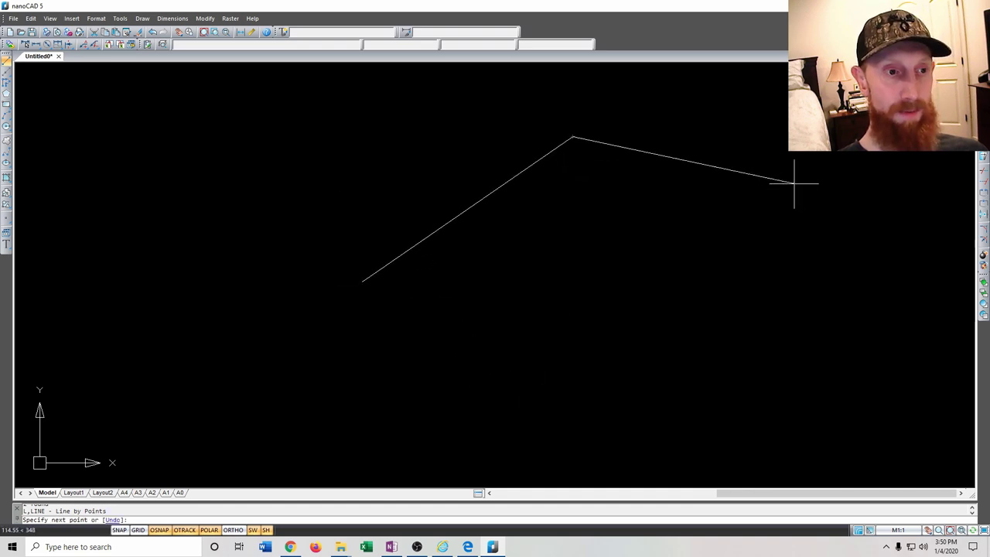
left_click(760, 269)
left_click(579, 247)
left_click(484, 288)
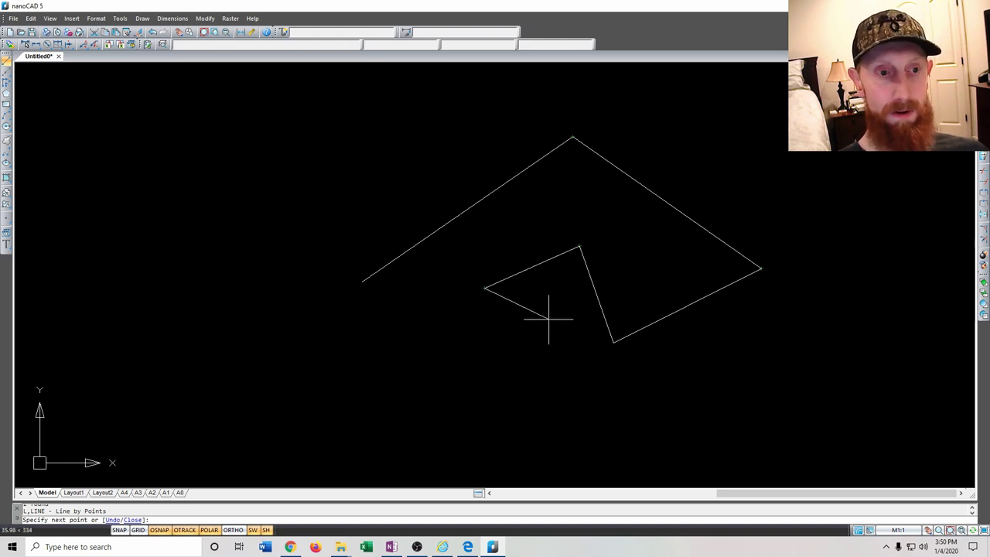
left_click(689, 382)
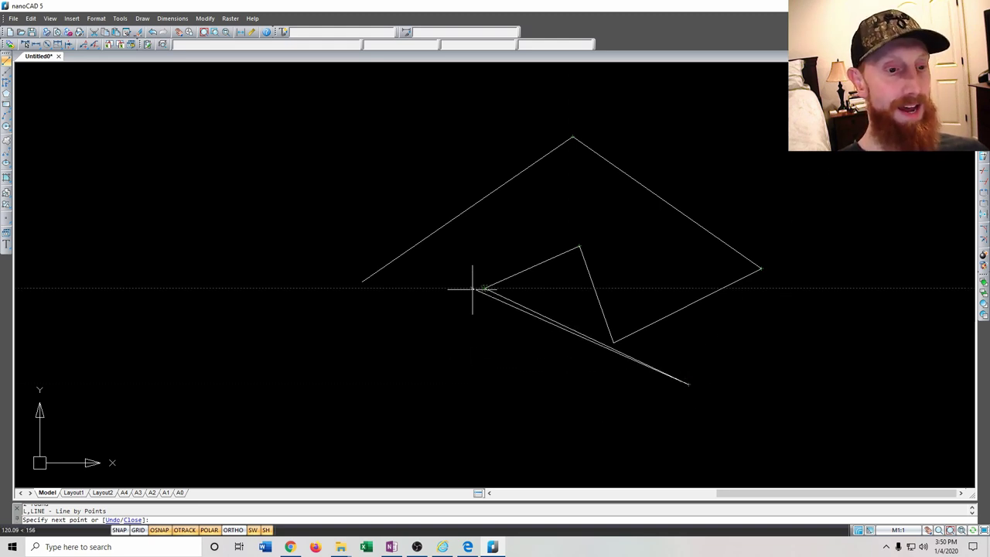
key("Escape")
Select all segments of the zigzag chain and delete them
left_click(747, 421)
left_click(459, 181)
key("Delete")
Draw a horizontal line exactly 5 inches long near the middle of the drawing area
left_click(7, 63)
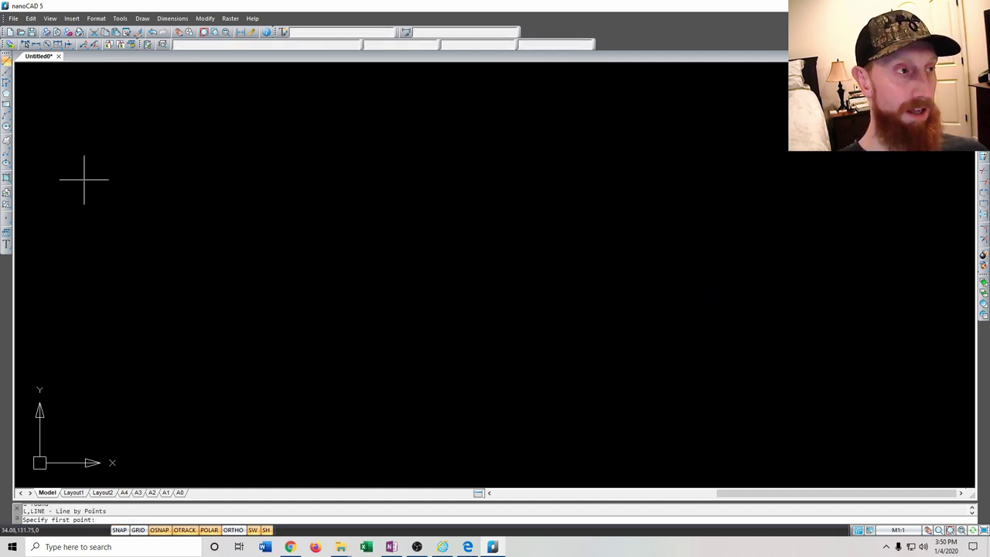
left_click(420, 252)
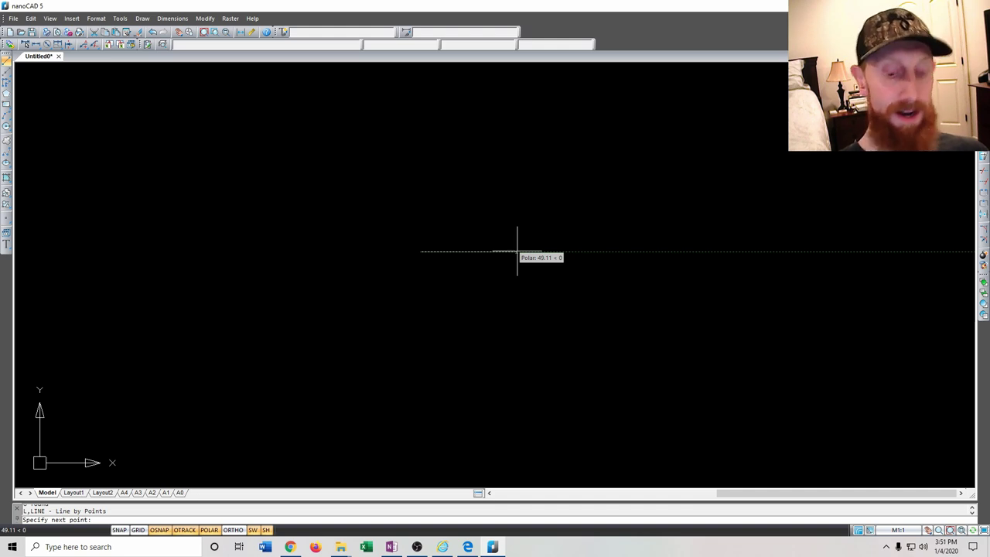
type("5")
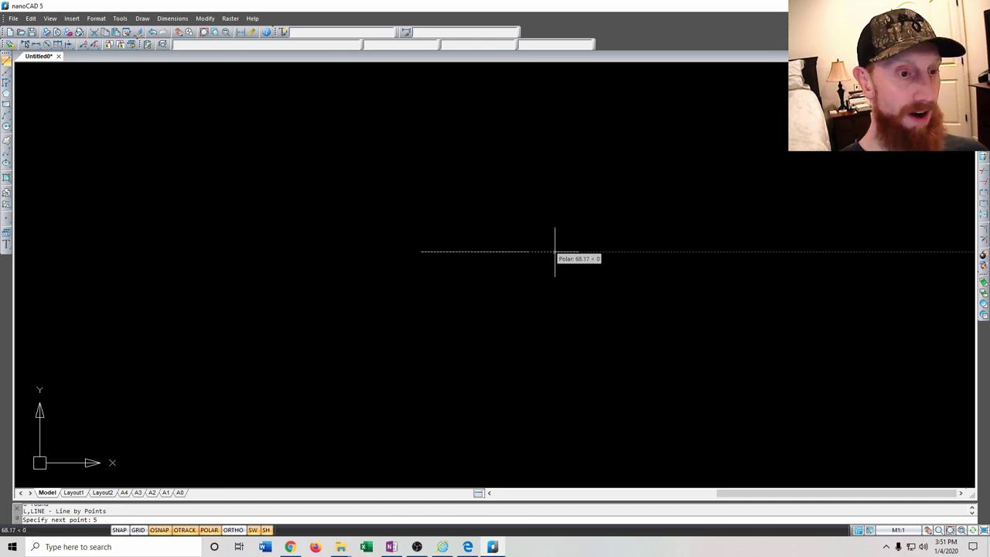
key("Return")
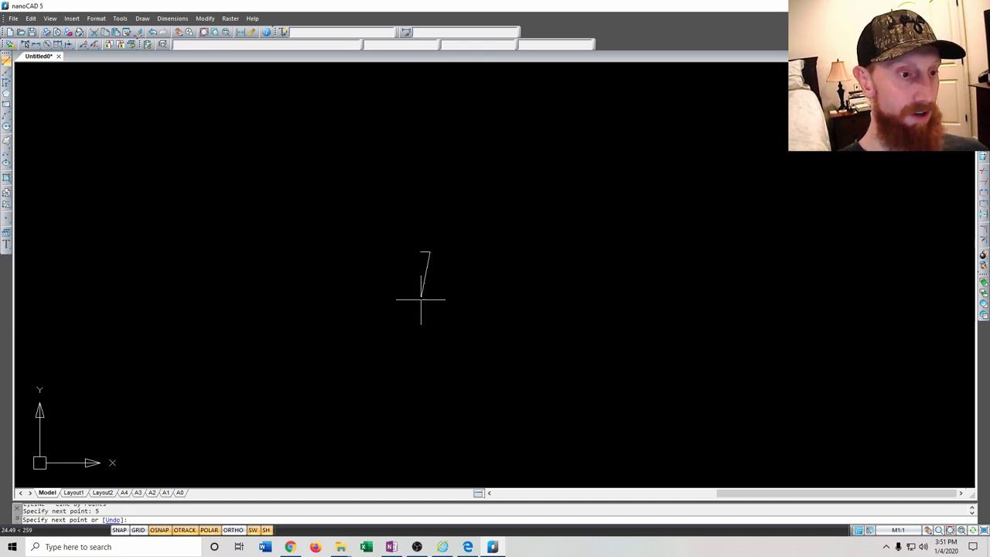
key("Return")
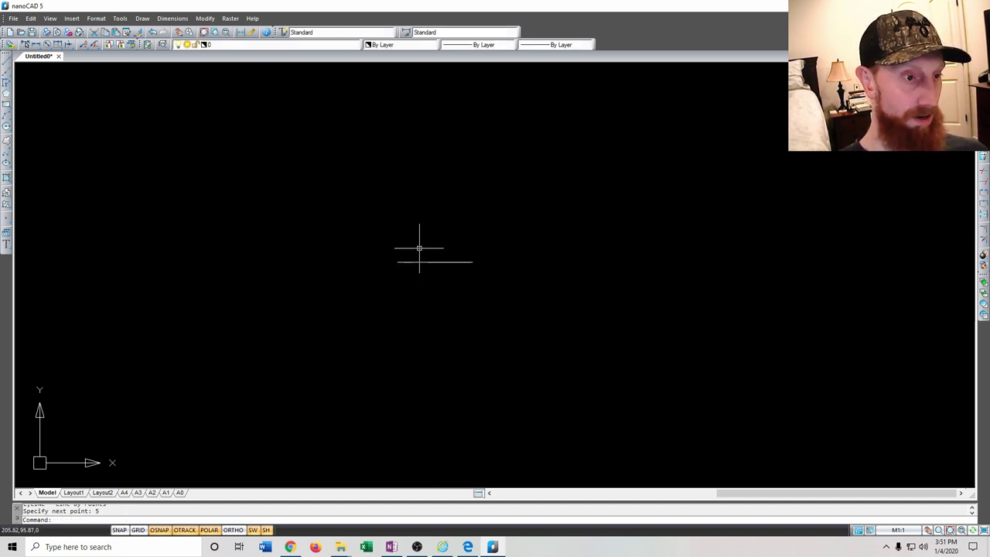
Draw a 5-inch vertical line straight down from the midpoint of the horizontal line
scroll(427, 264, "up", 1)
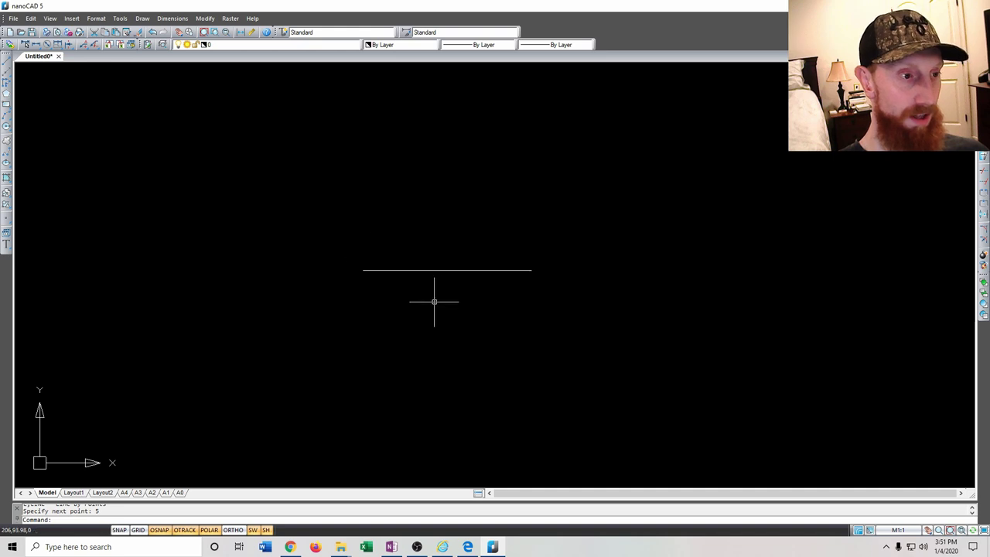
scroll(494, 274, "up", 1)
middle_click_drag(358, 267, 497, 231)
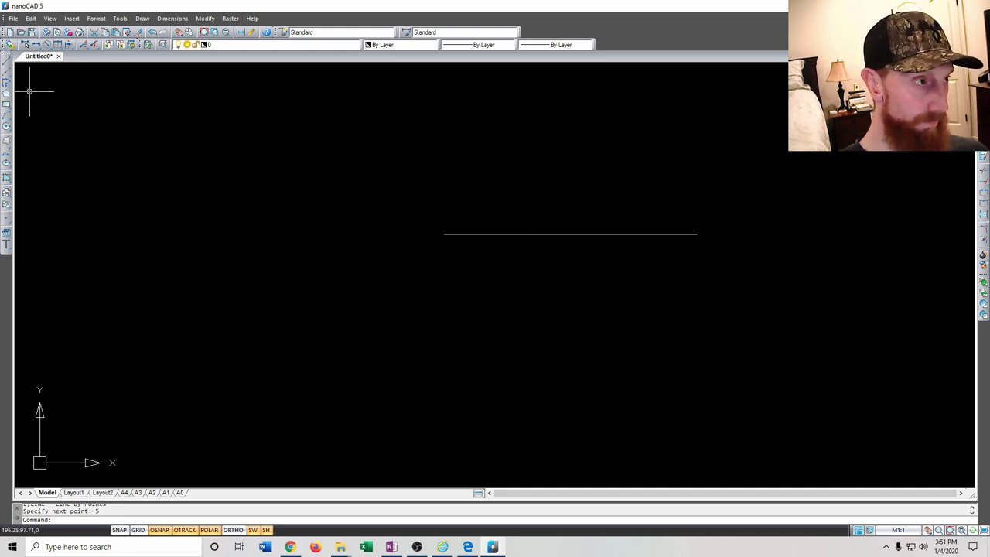
left_click(6, 62)
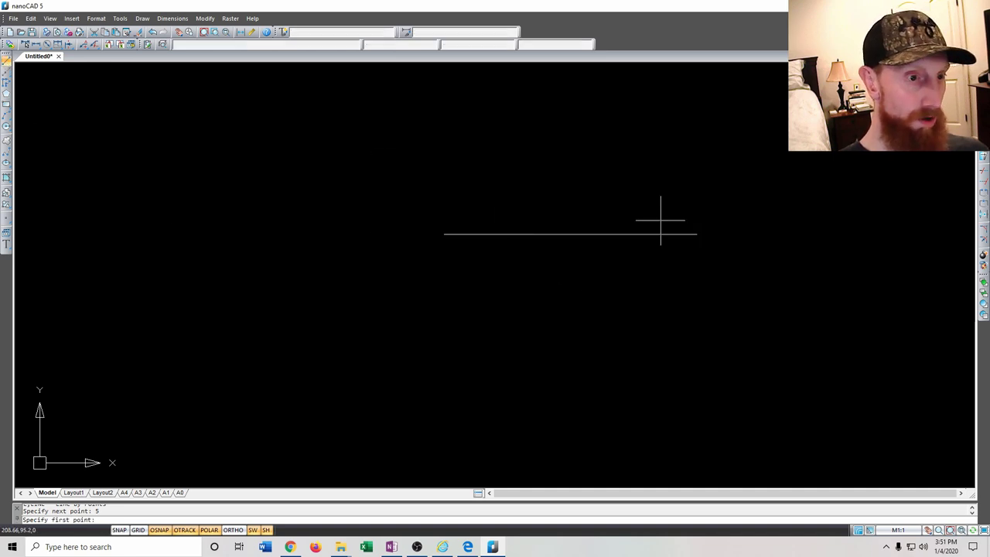
left_click(571, 233)
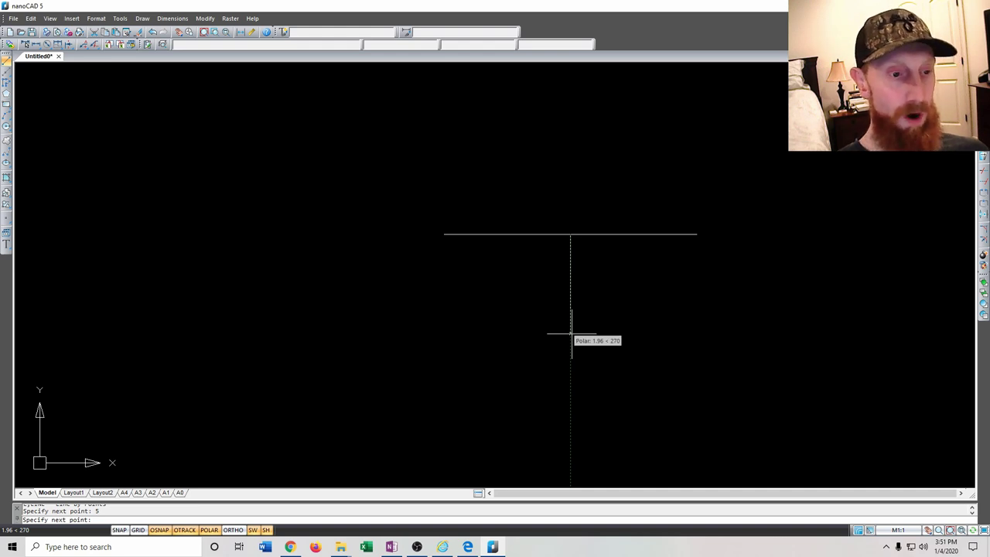
type("5")
key("Return")
scroll(778, 325, "down", 3)
key("Escape")
scroll(719, 290, "up", 2)
key("Delete")
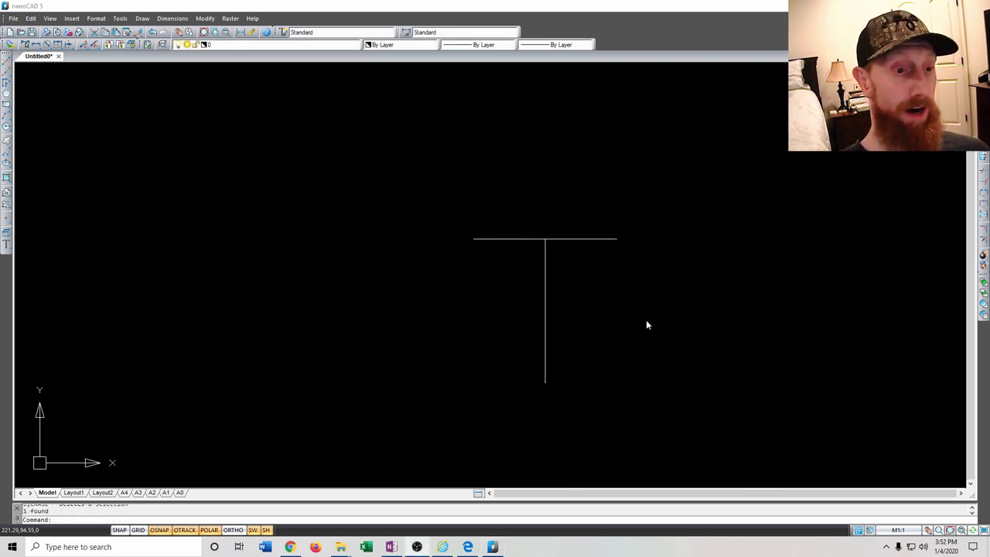
Draw a circle with a 2.5-inch radius in the empty area left of the T-shaped lines
left_click(6, 127)
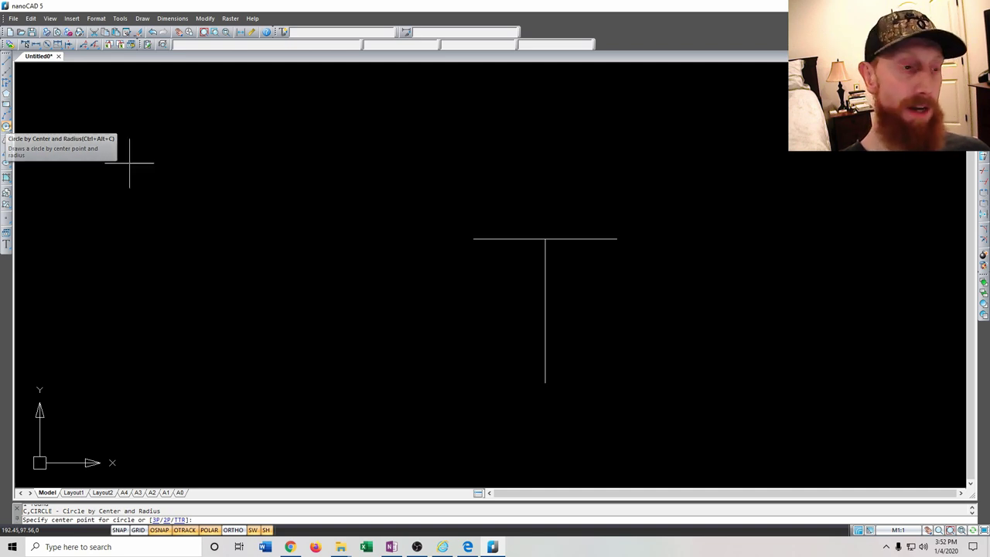
left_click(321, 220)
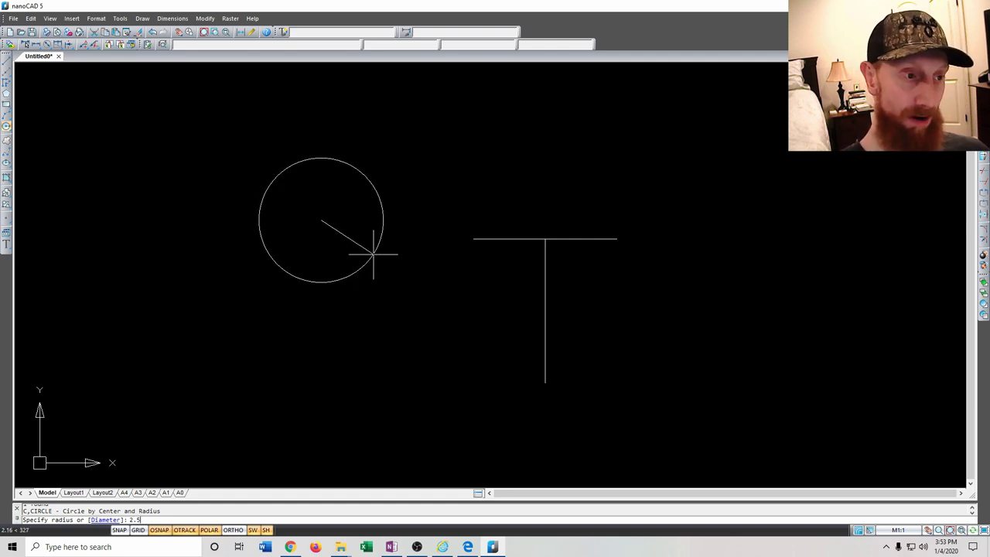
key("Return")
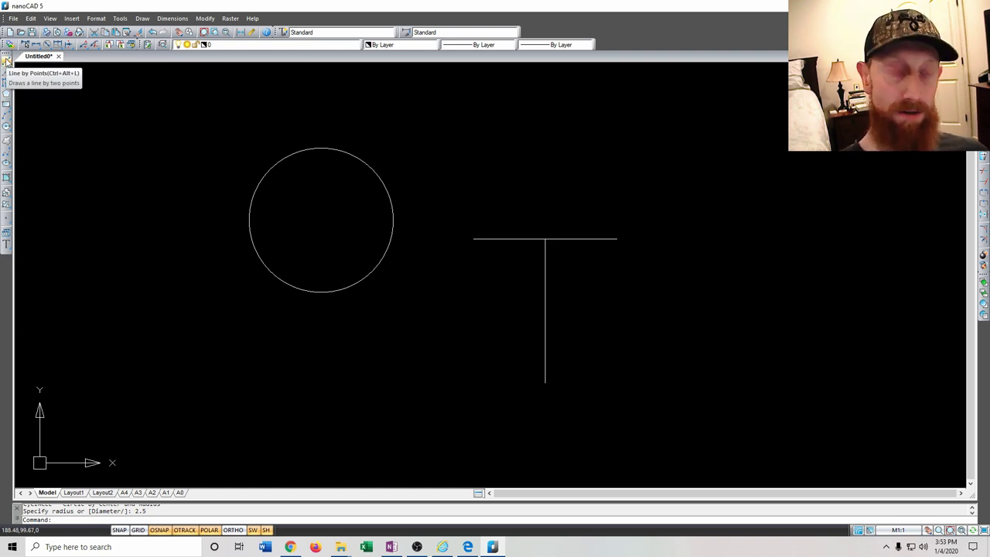
Preview the object snap points on the circle using an unfinished line, and review the list of available object snap modes
left_click(7, 61)
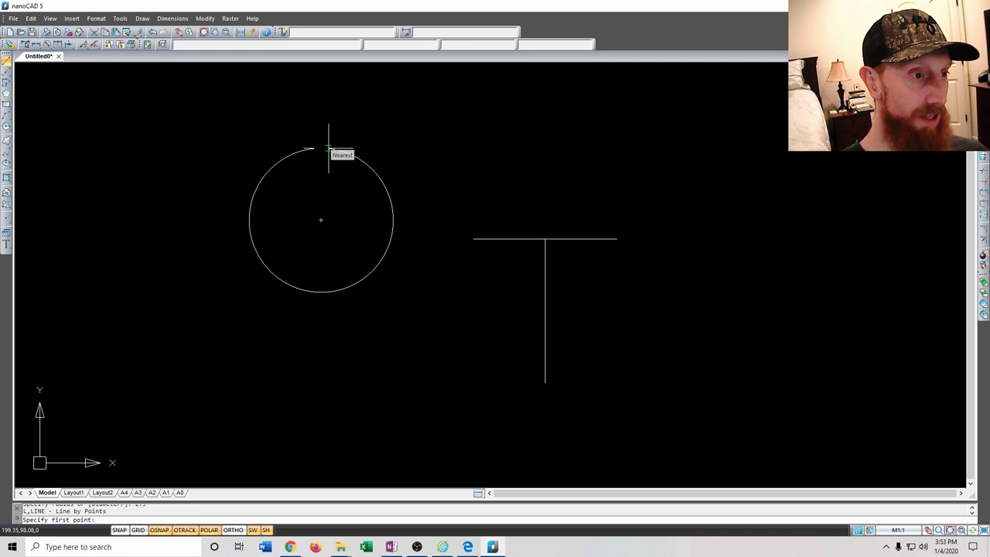
left_click(484, 193)
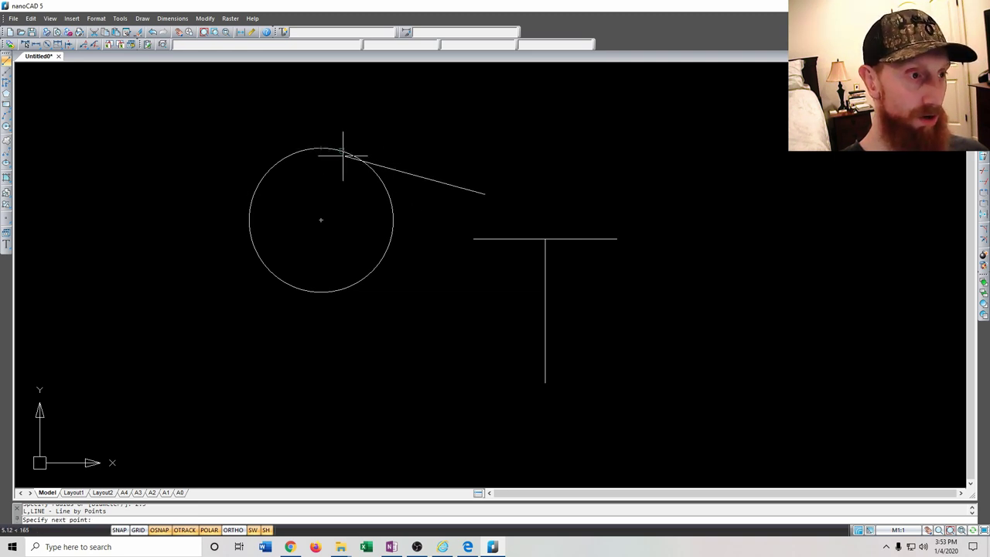
scroll(342, 151, "up", 5)
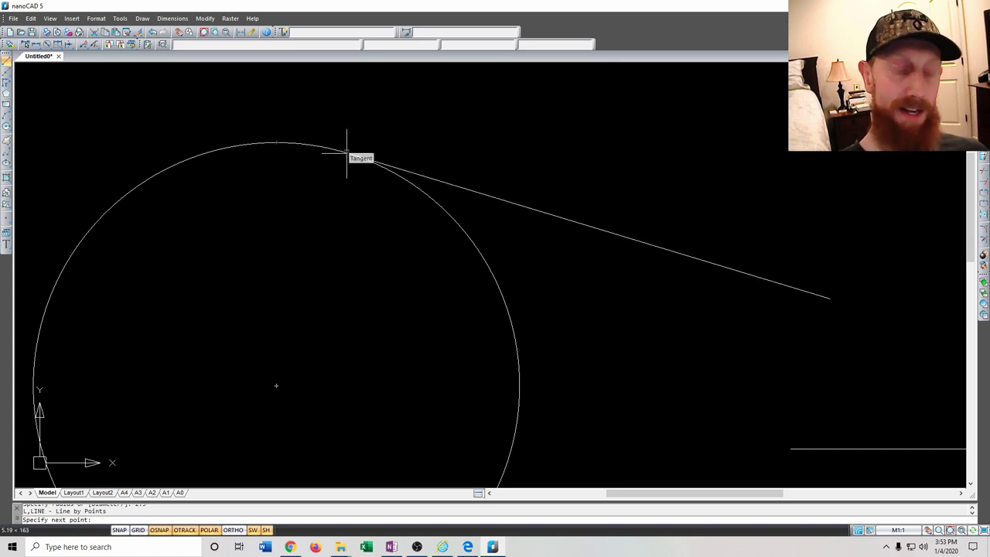
key("Escape")
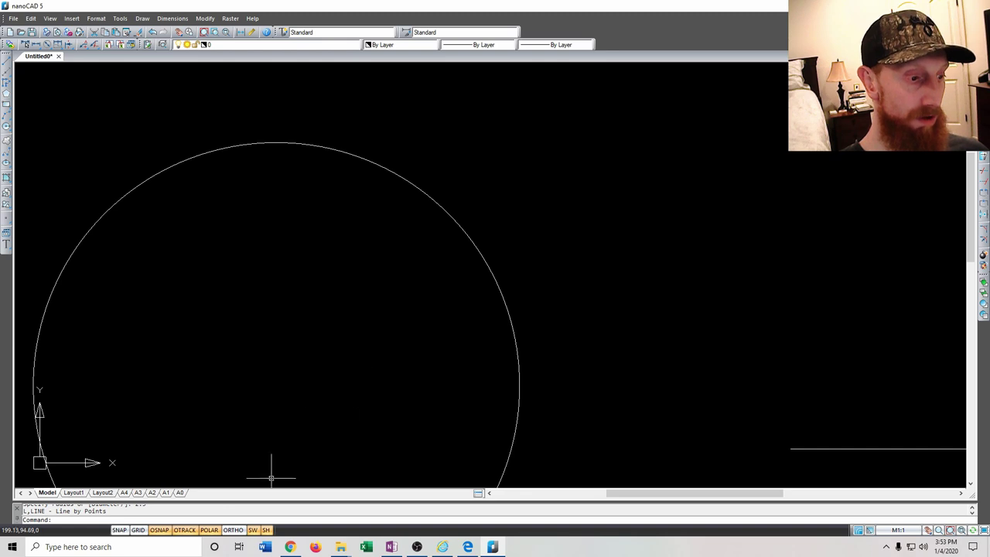
right_click(161, 530)
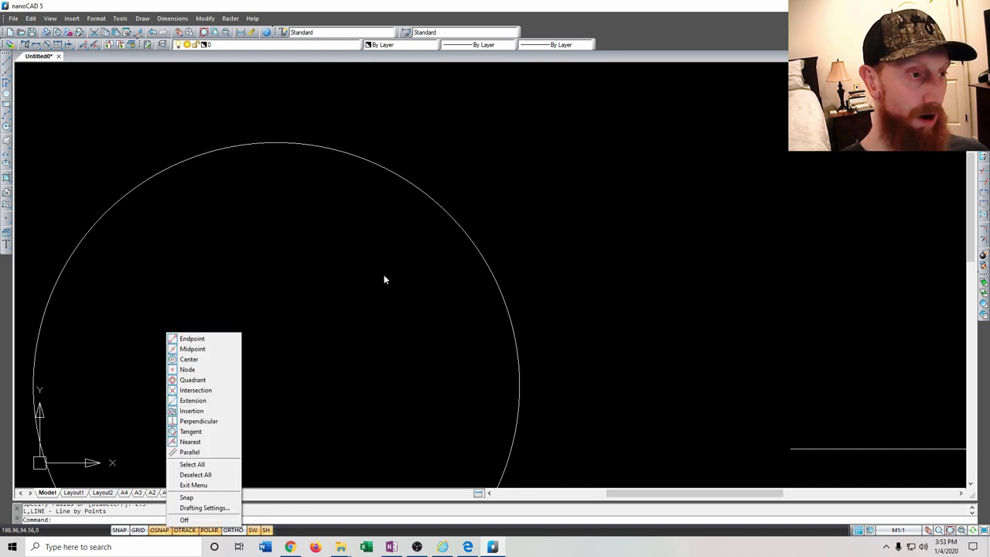
left_click(467, 270)
Draw a wide, upward-bulging three-point arc above the horizontal line of the T
scroll(358, 283, "down", 3)
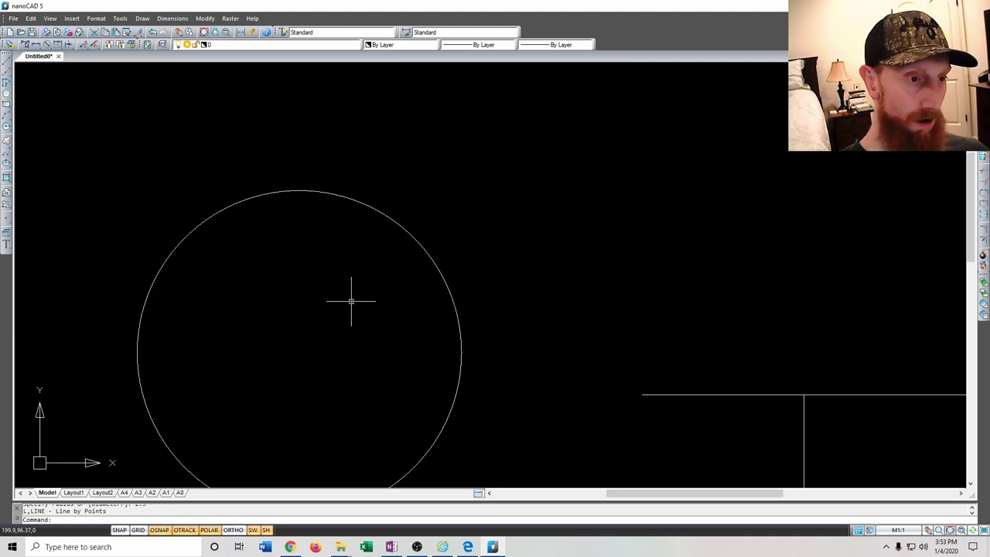
middle_click_drag(425, 333, 352, 228)
scroll(351, 228, "down", 2)
middle_click_drag(449, 221, 442, 255)
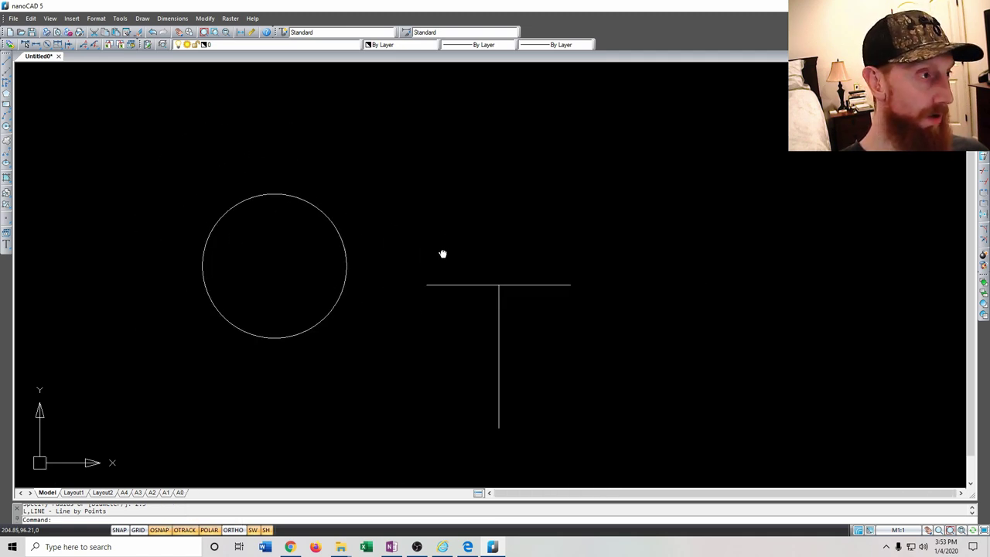
left_click(7, 116)
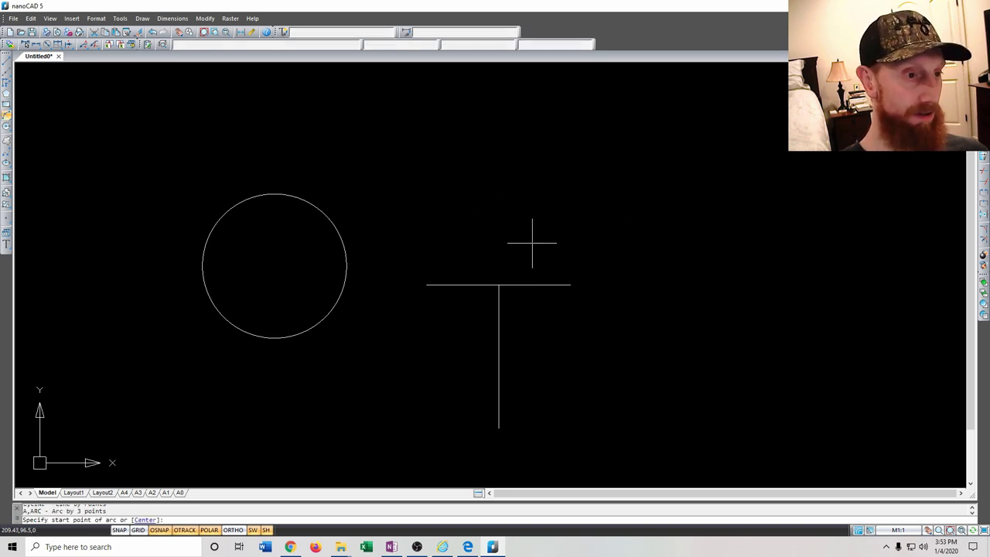
left_click(433, 190)
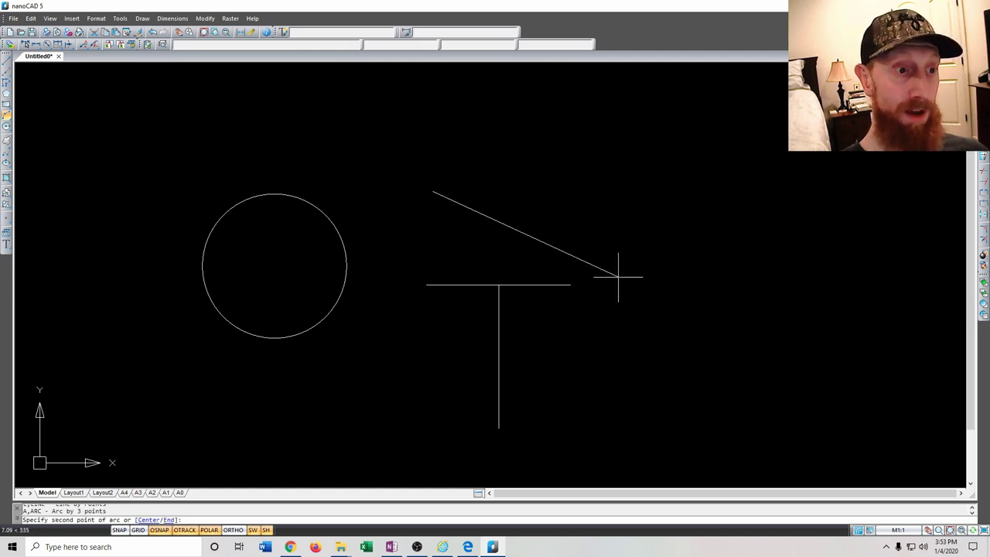
left_click(518, 142)
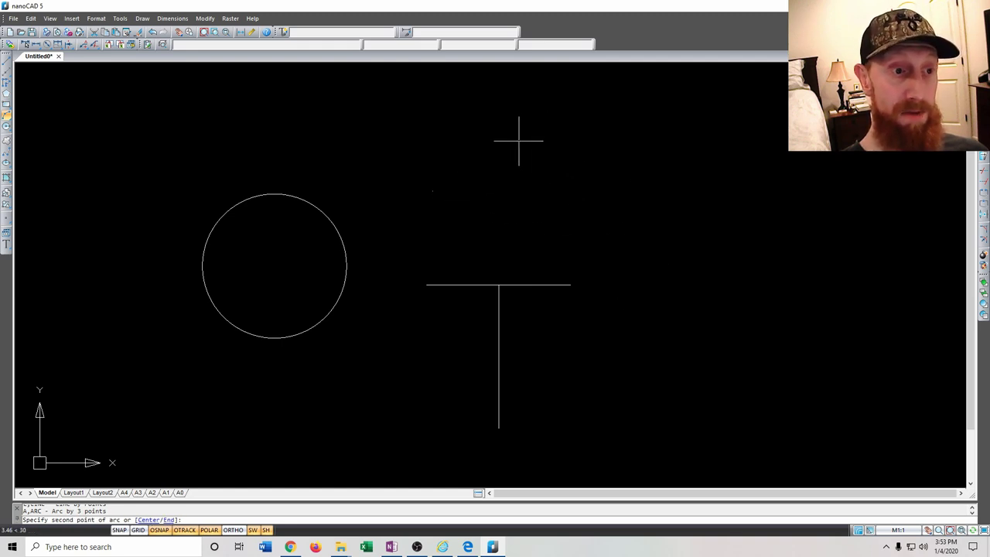
left_click(717, 186)
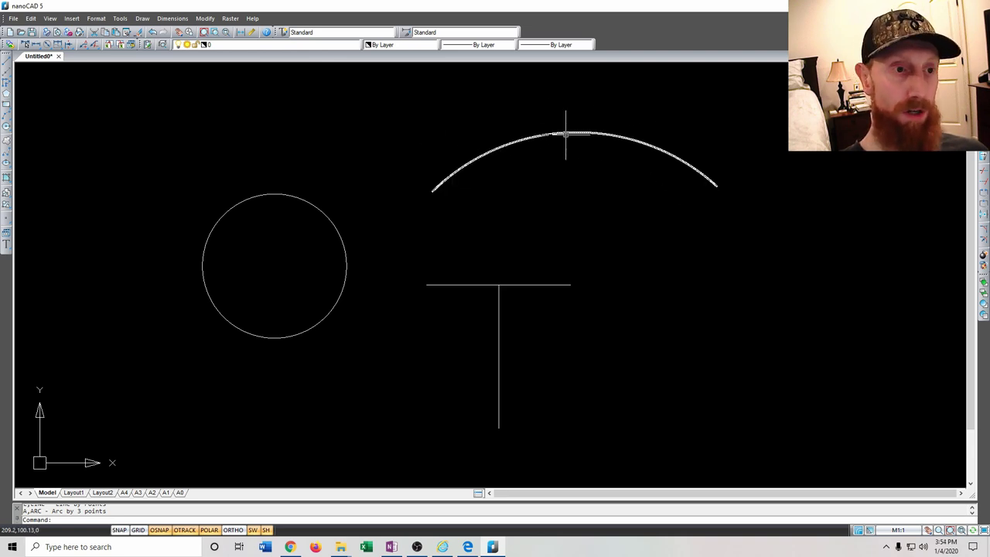
Reshape the arc with its grips, flattening its middle slightly and moving both endpoints upward
left_click(536, 136)
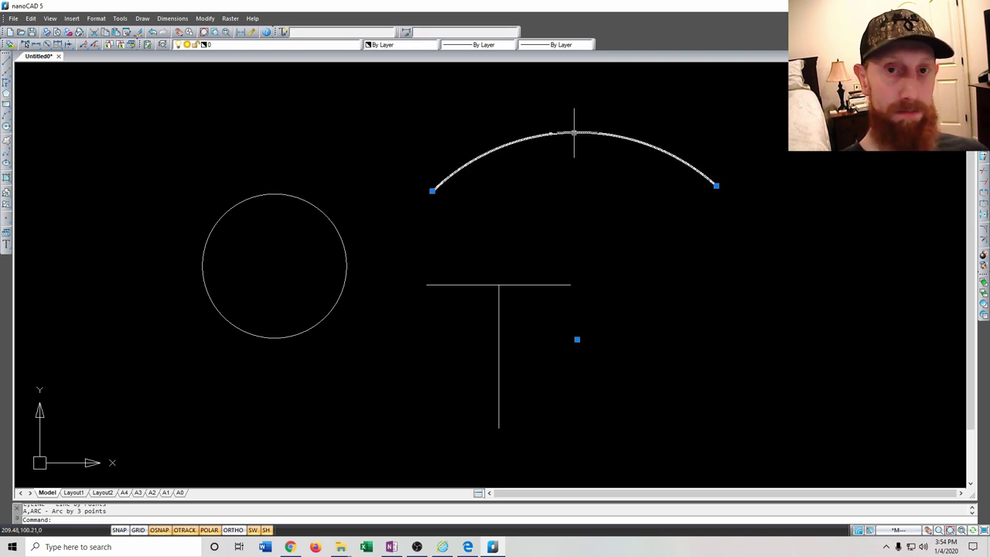
left_click(574, 133)
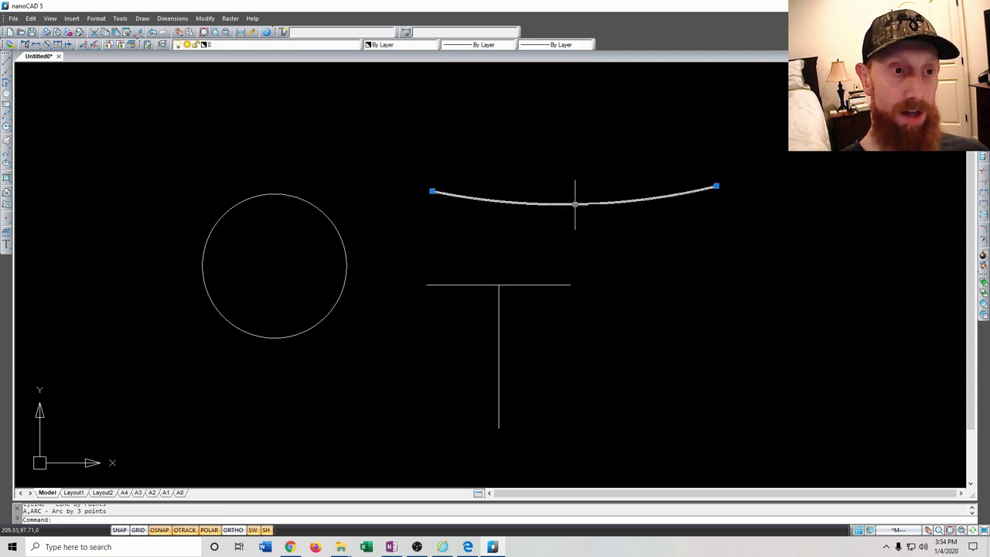
left_click(573, 144)
left_click(715, 186)
left_click(675, 147)
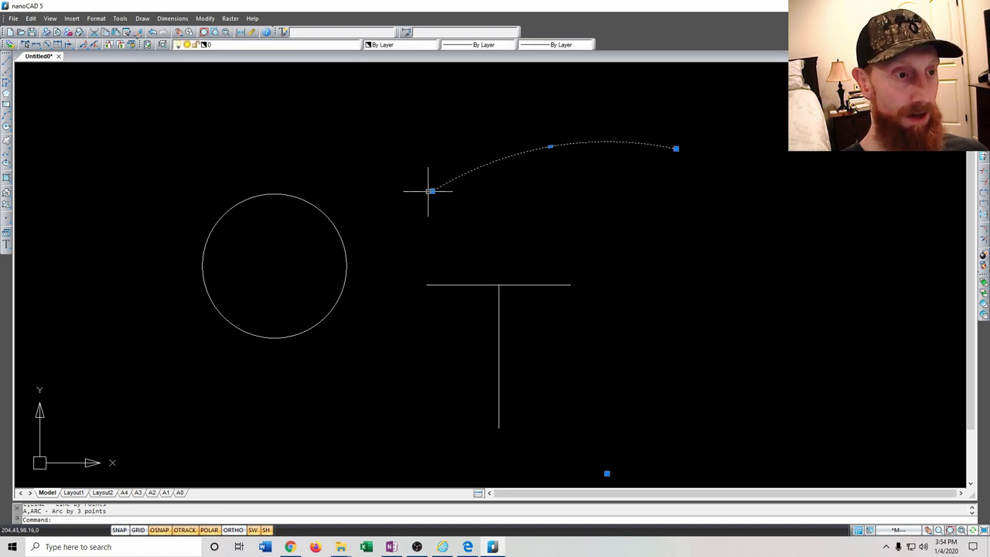
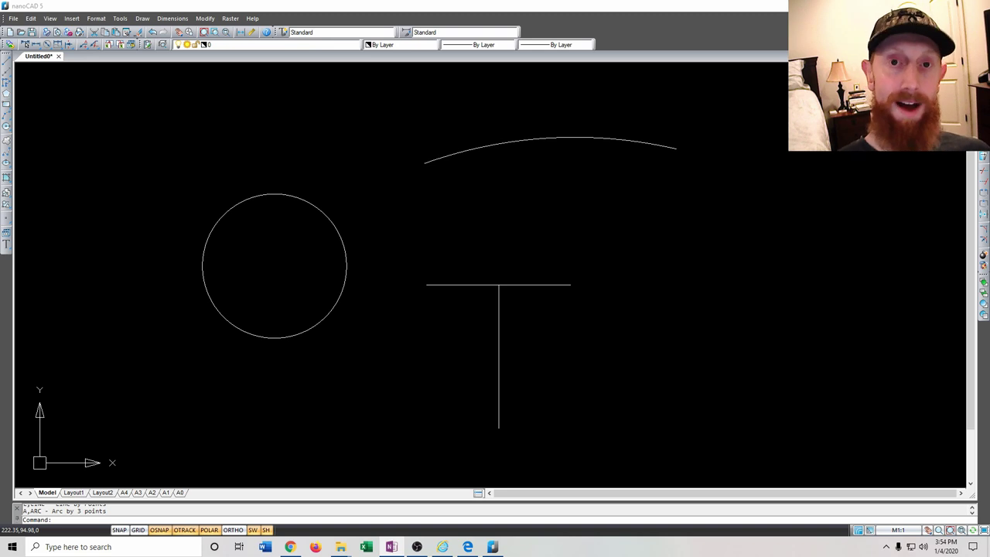
Select the arc and afterwards the two T-shaped lines with crossing windows, clearing each selection
left_click(642, 219)
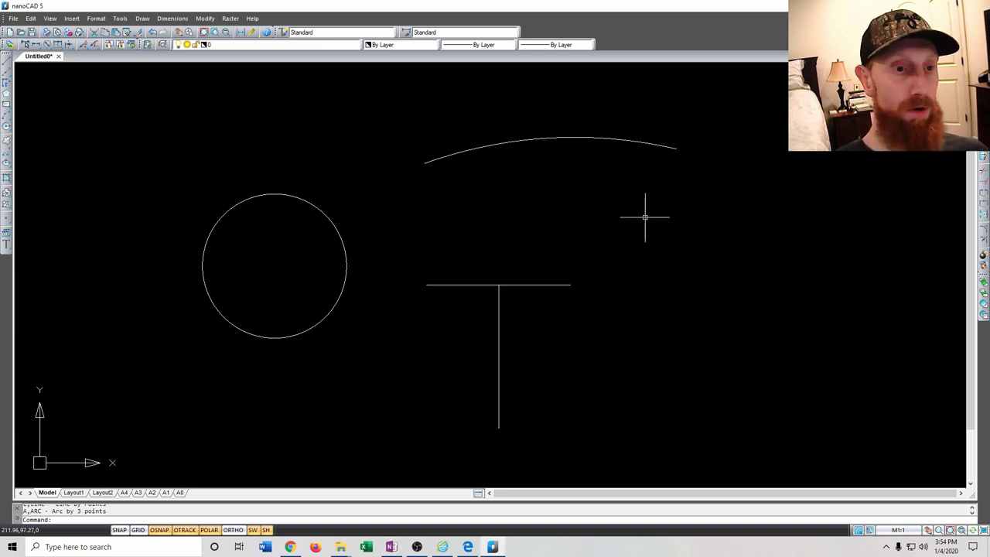
left_click(440, 154)
key("Escape")
left_click(552, 322)
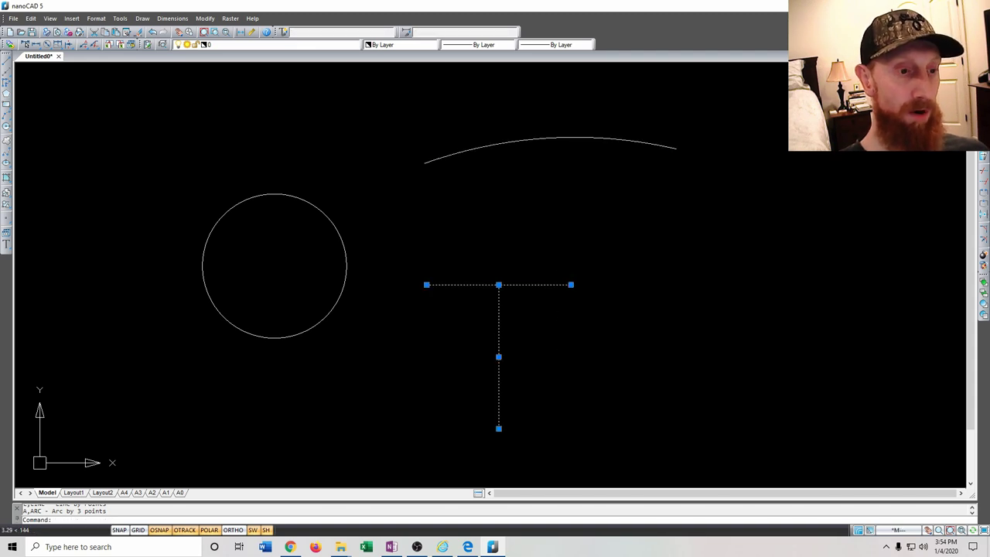
left_click(477, 267)
key("Escape")
Select both T-shaped lines with fully enclosing windows and with a crossing window that only partly covers them, clearing the selections
left_click(426, 242)
left_click(541, 330)
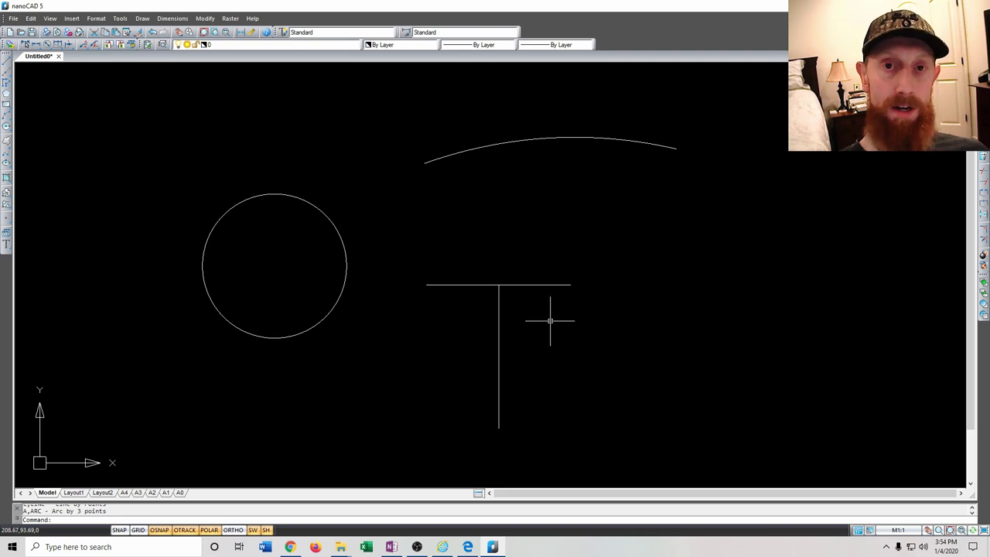
left_click(416, 237)
left_click(639, 454)
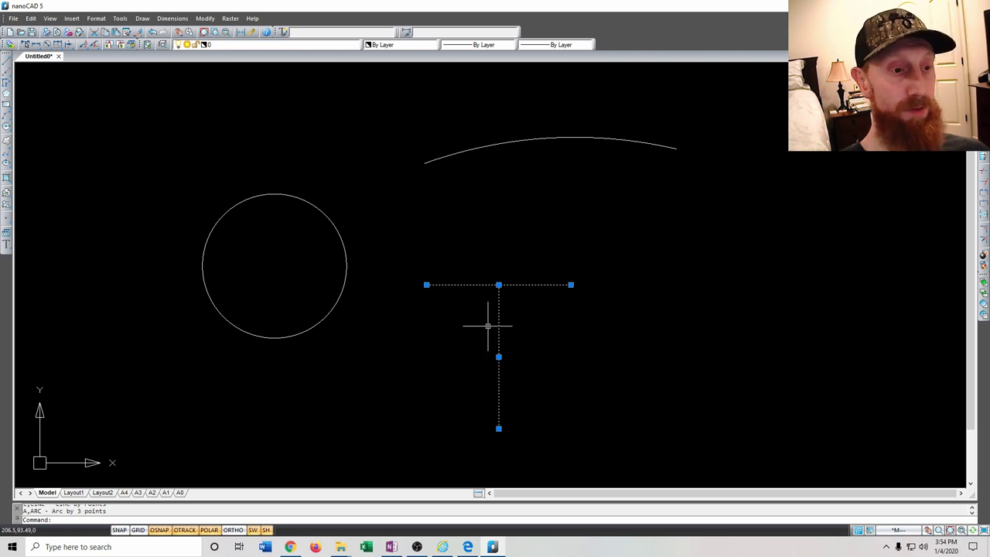
left_click(399, 229)
left_click(665, 441)
key("Escape")
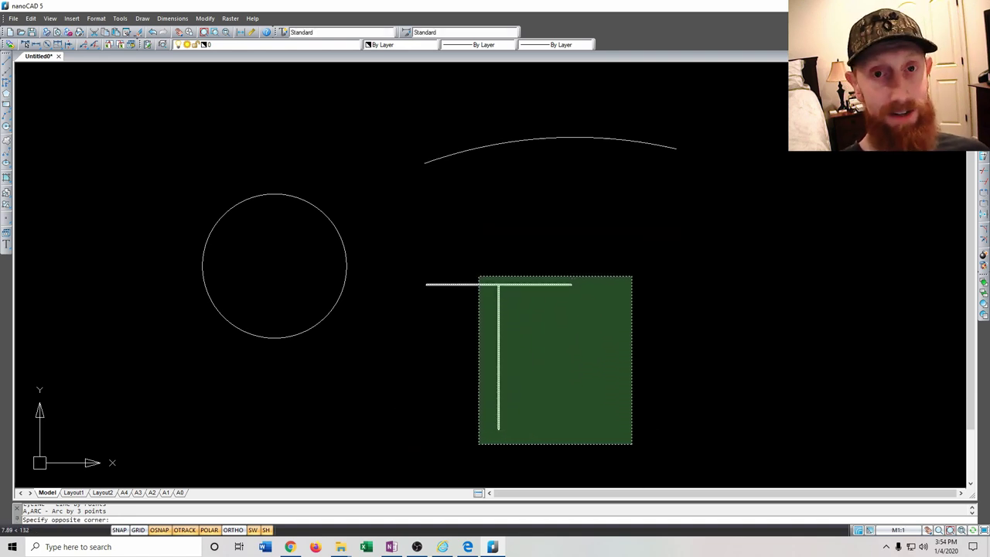
left_click(479, 276)
key("Escape")
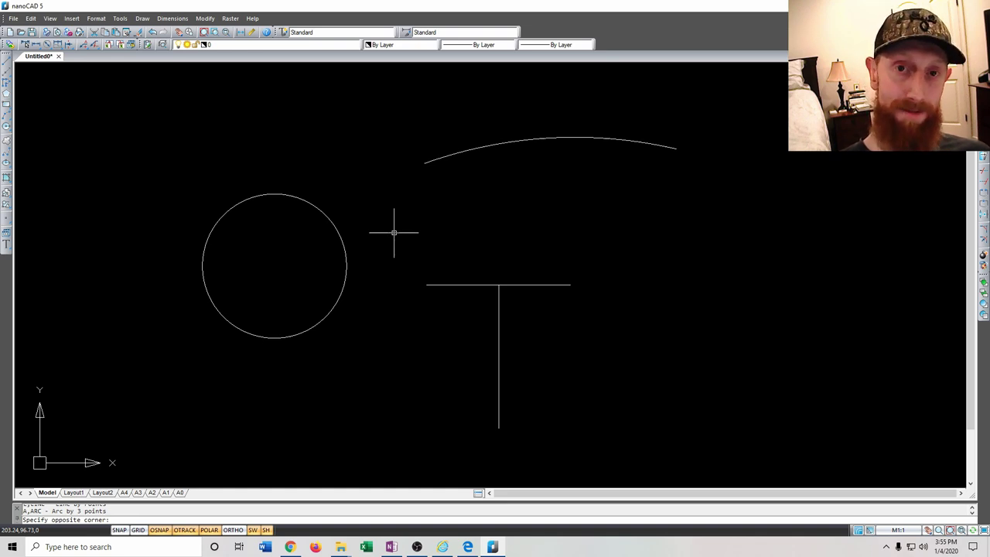
Select only the T's horizontal line with an enclosing window that cuts across the vertical line, and clear the selection
left_click_drag(394, 232, 627, 458)
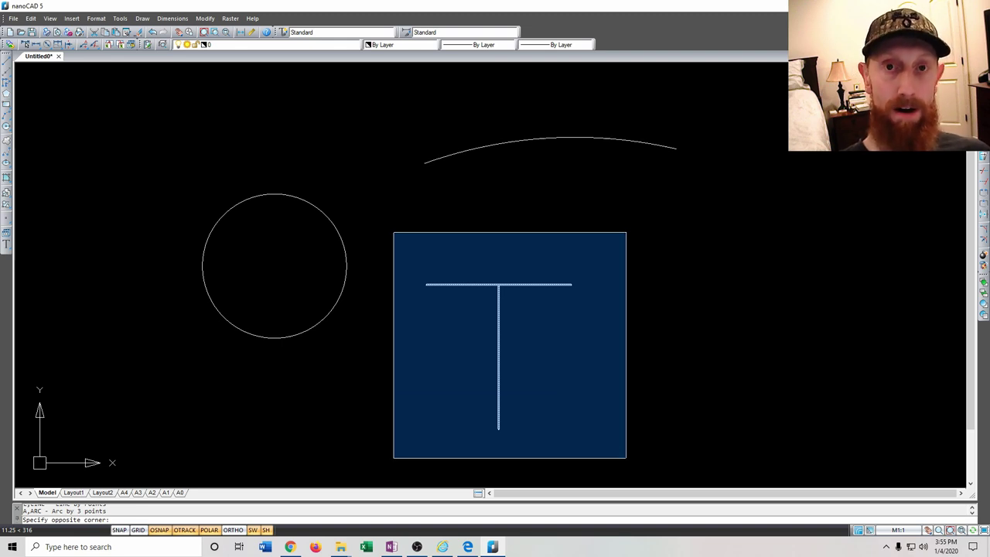
left_click_drag(626, 458, 638, 380)
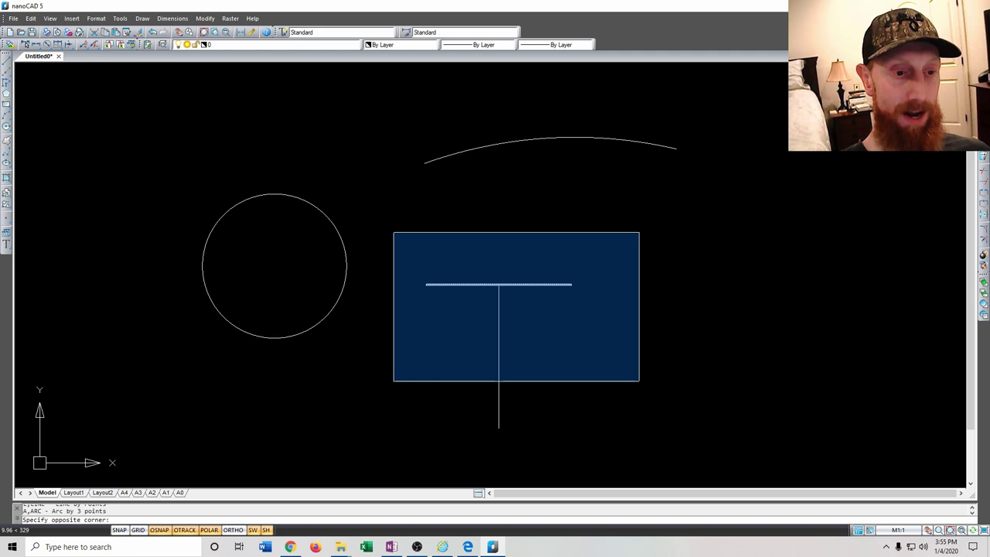
left_click_drag(639, 380, 639, 380)
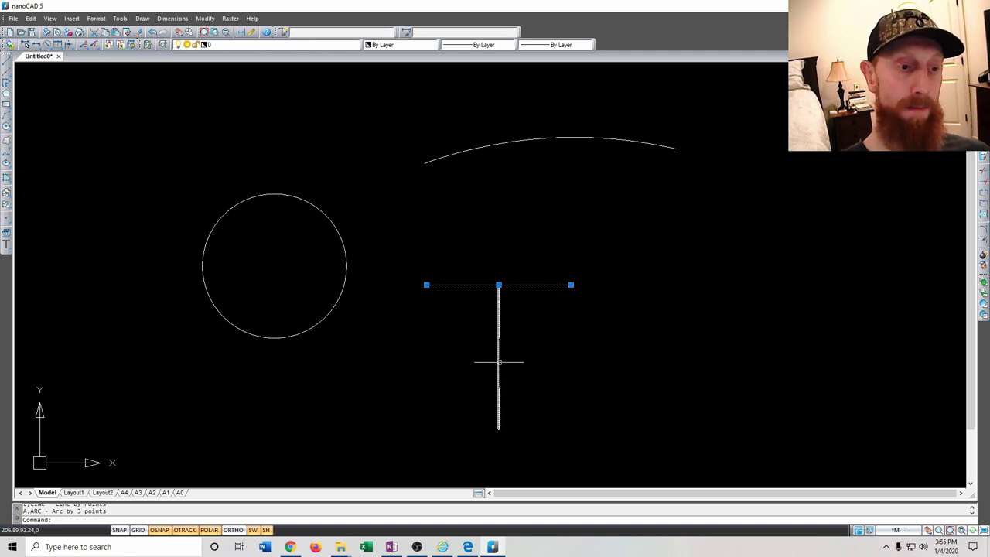
key("Escape")
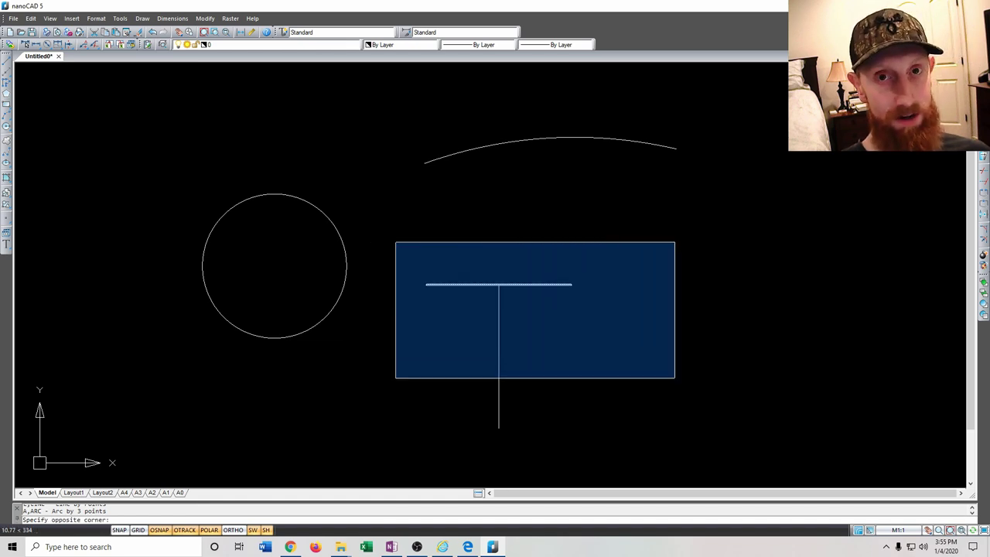
left_click(674, 381)
key("Escape")
Select both T-shaped lines with a crossing window that stops above the vertical line's lower end, and clear the selection
left_click(610, 375)
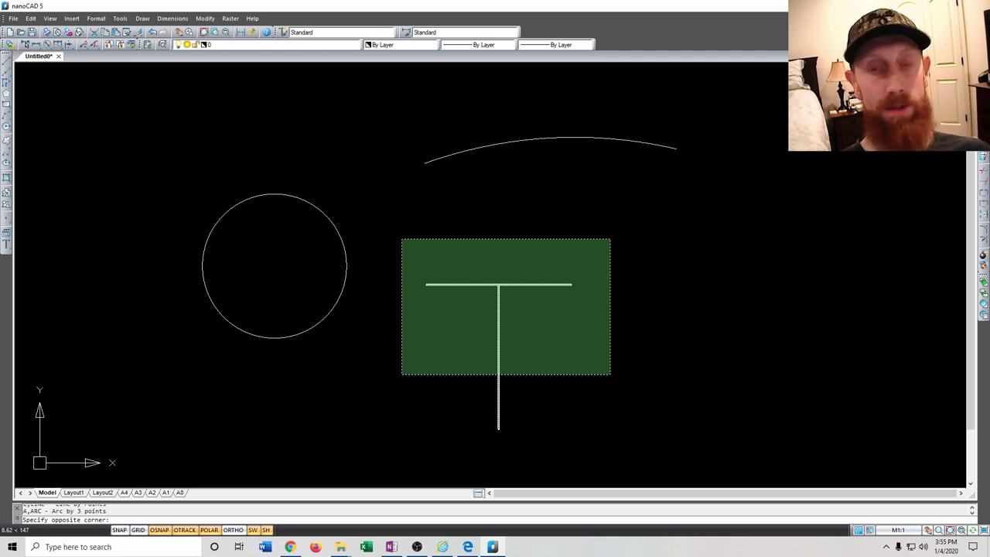
left_click(402, 239)
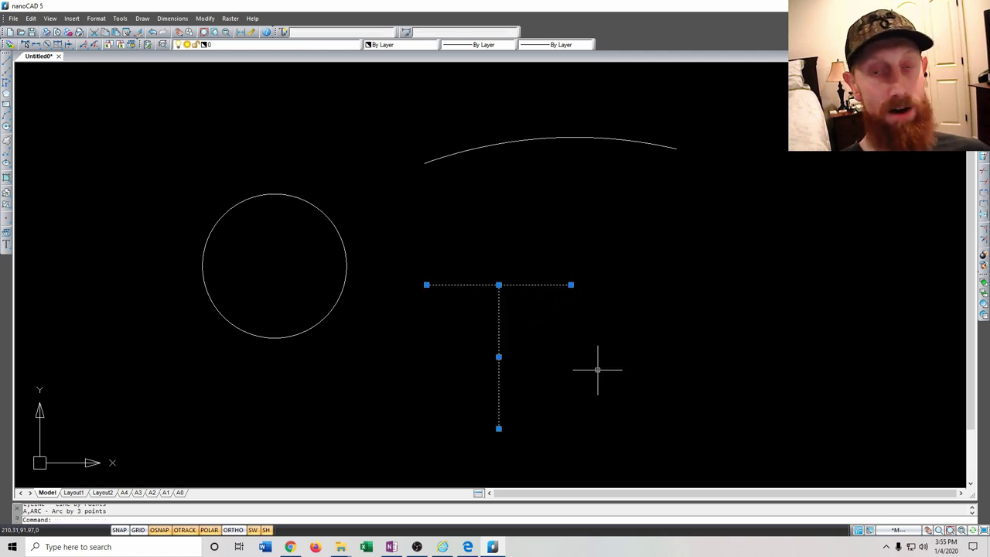
key("Escape")
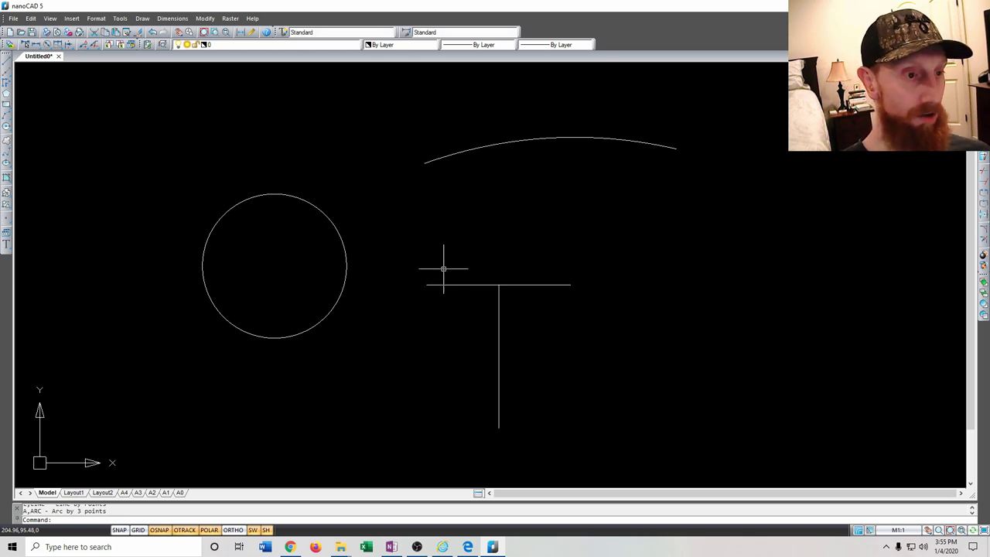
Try enclosing windows over just the arc's left part, select the arc with one around all of it, and clear the selection
left_click(395, 104)
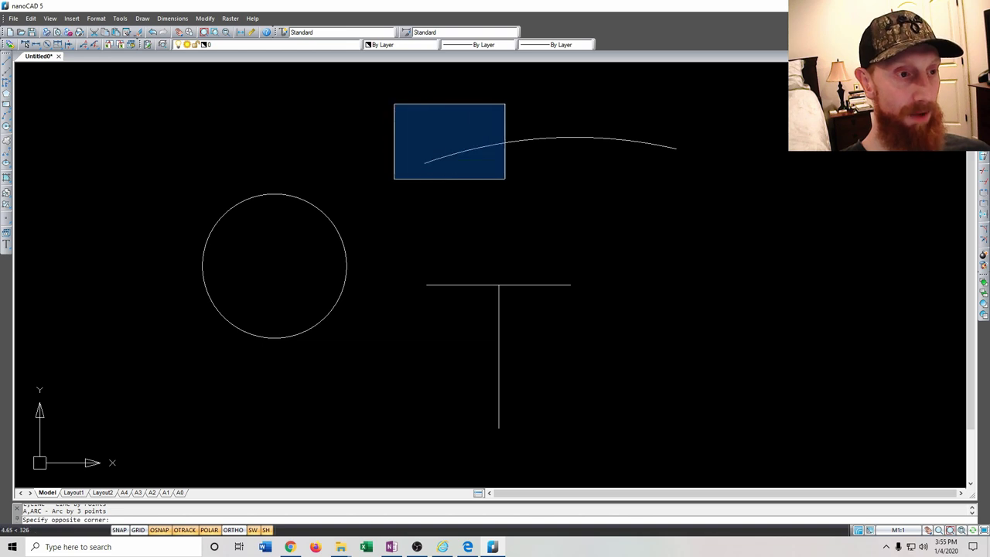
left_click(526, 199)
left_click(380, 97)
left_click(517, 194)
left_click(382, 108)
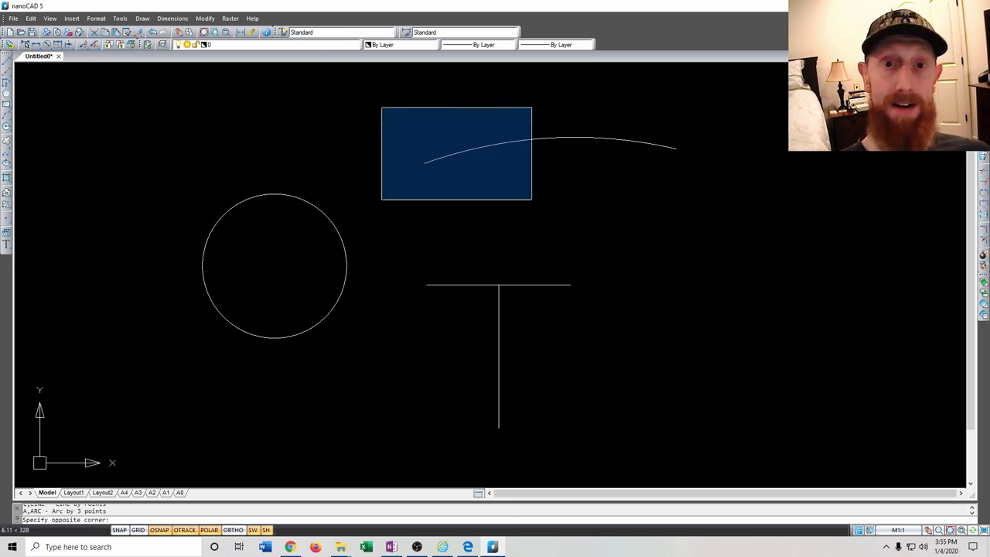
left_click(532, 200)
left_click(380, 94)
left_click(702, 201)
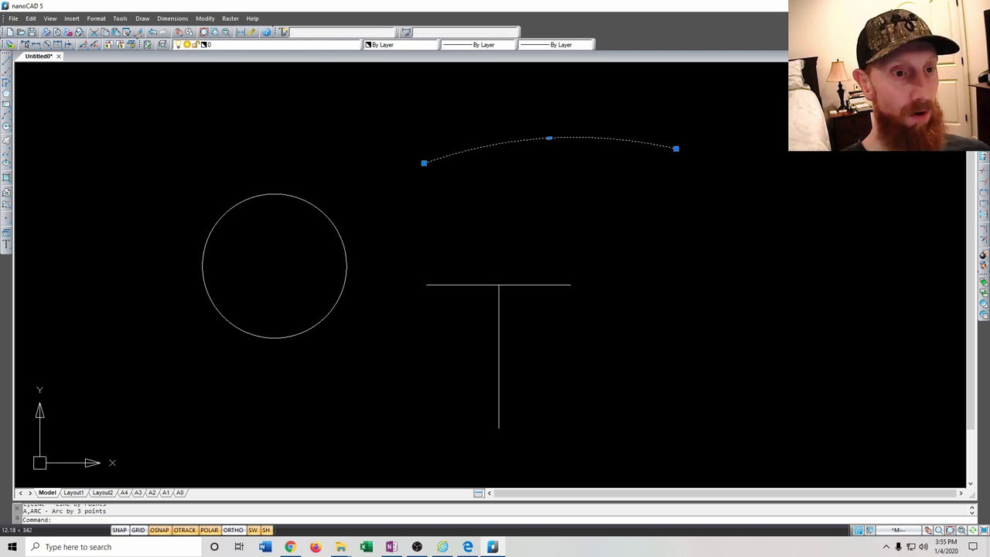
key("Escape")
Select the arc with a crossing window over its right end, add all remaining objects with a larger crossing window, and erase everything
left_click(717, 201)
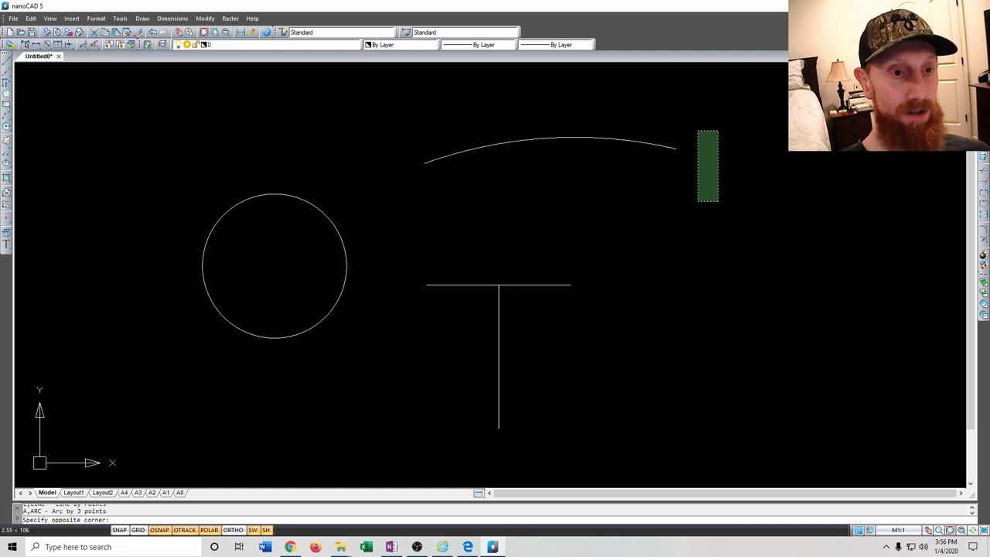
left_click(676, 122)
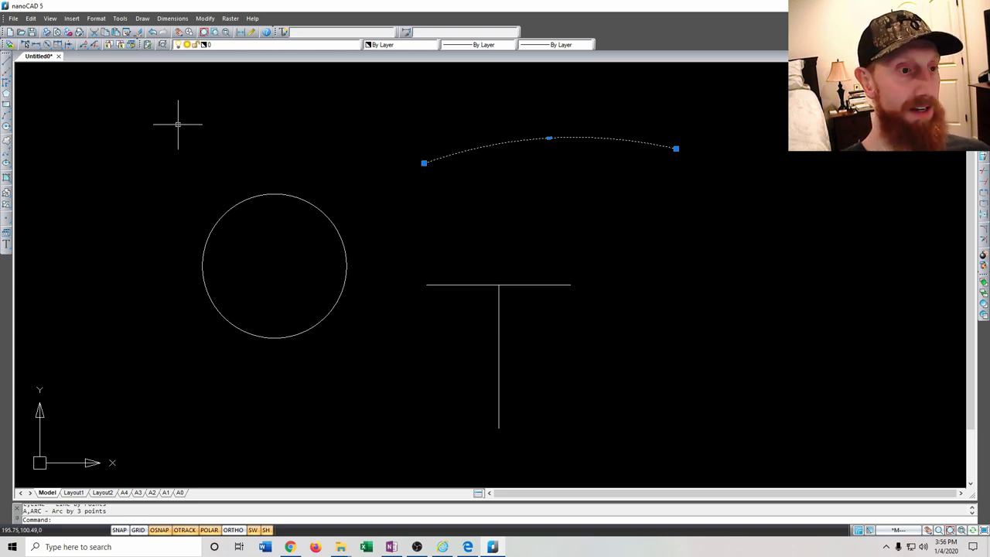
left_click(661, 389)
left_click(201, 165)
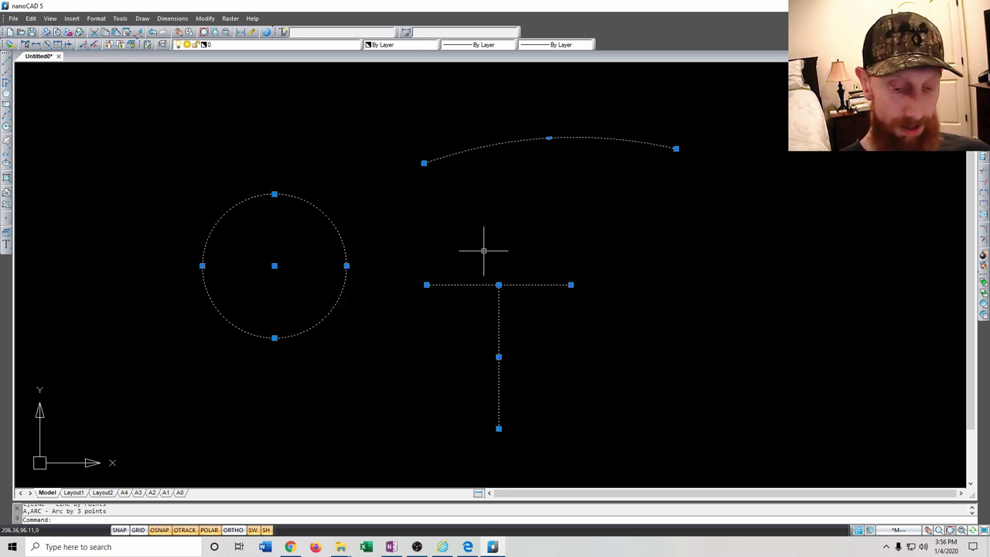
key("Delete")
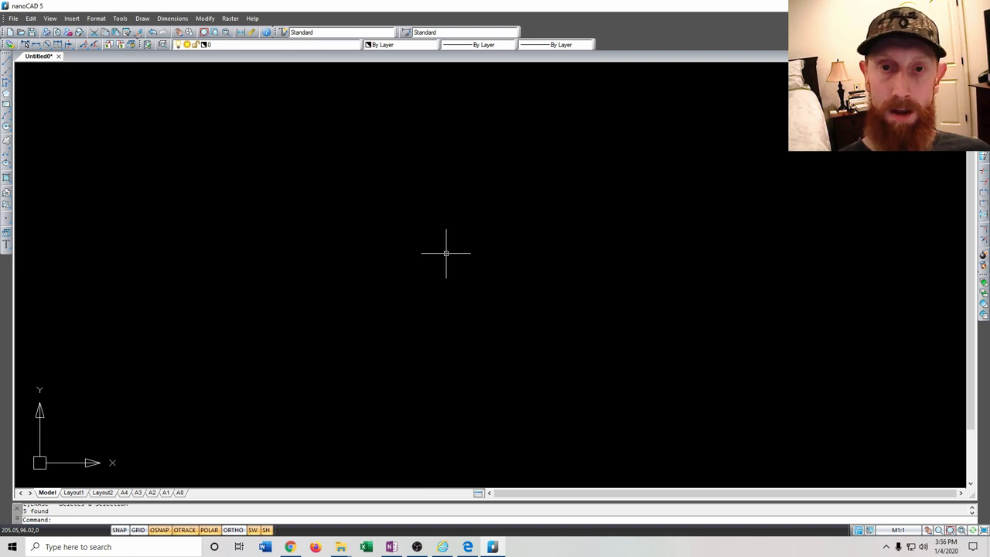
Draw a closed triangle from three connected lines with a nearly horizontal base in the upper middle of the drawing area
left_click(6, 62)
left_click(367, 207)
left_click(432, 120)
left_click(488, 209)
left_click(368, 207)
key("Return")
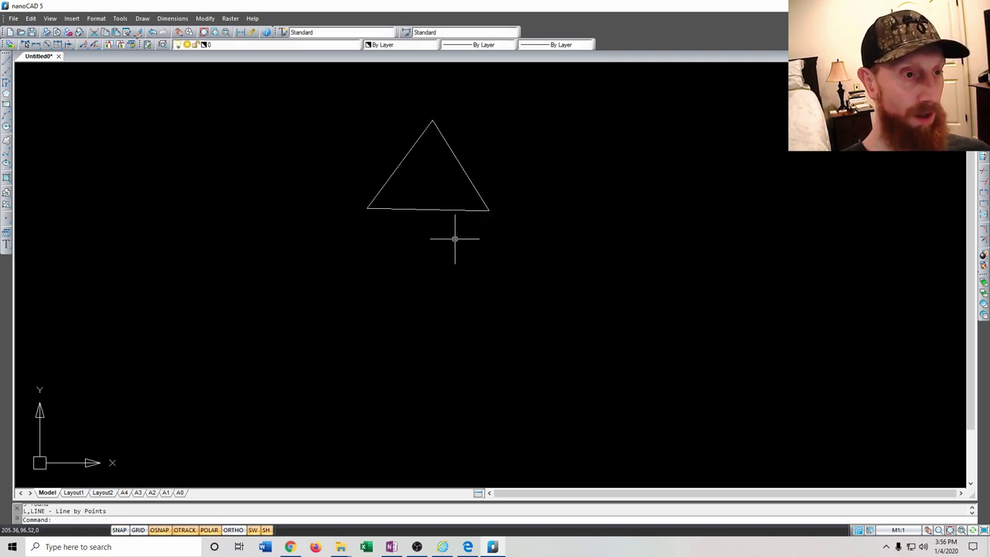
Copy the whole triangle using its lower-left corner as base point, placing the copy at the original's lower-right corner
left_click(517, 249)
left_click(362, 117)
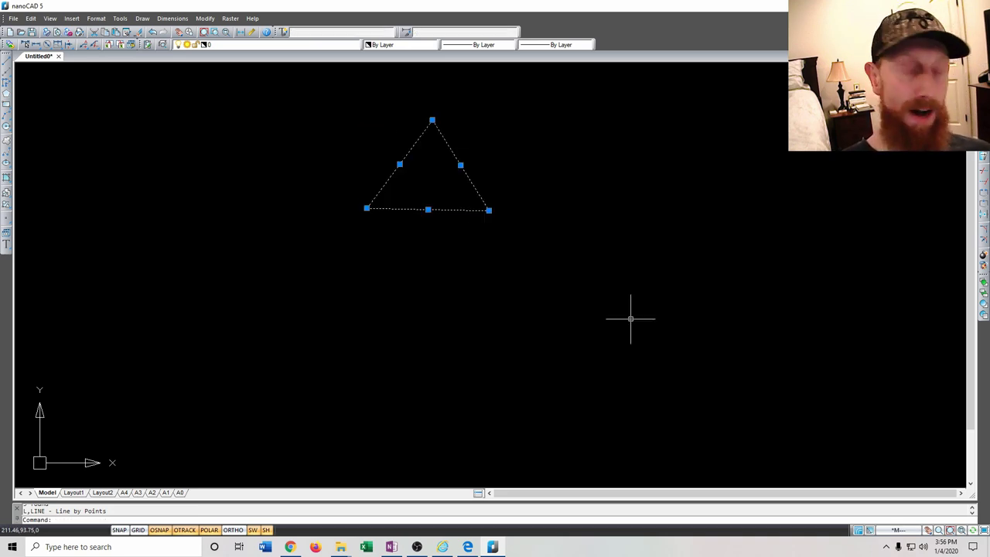
type("copy")
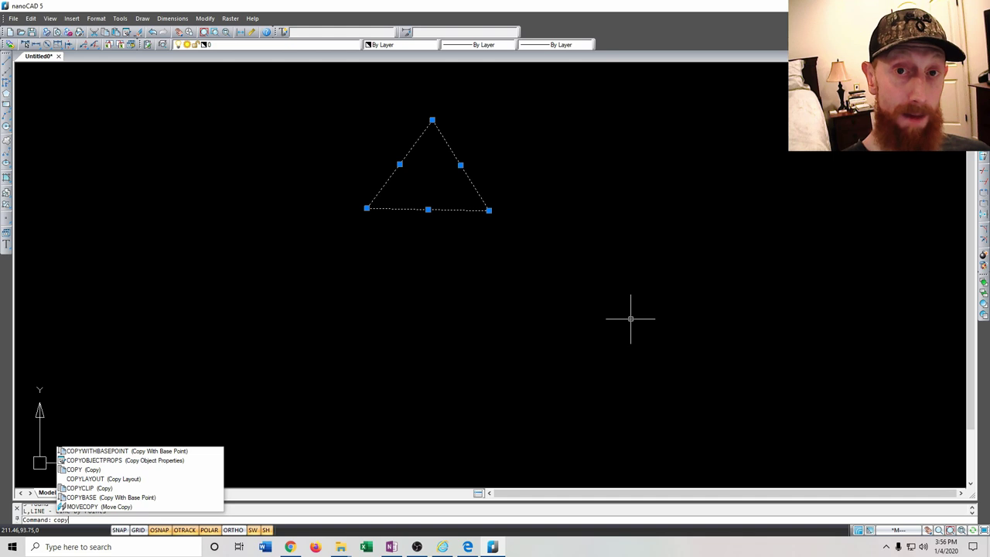
key("Return")
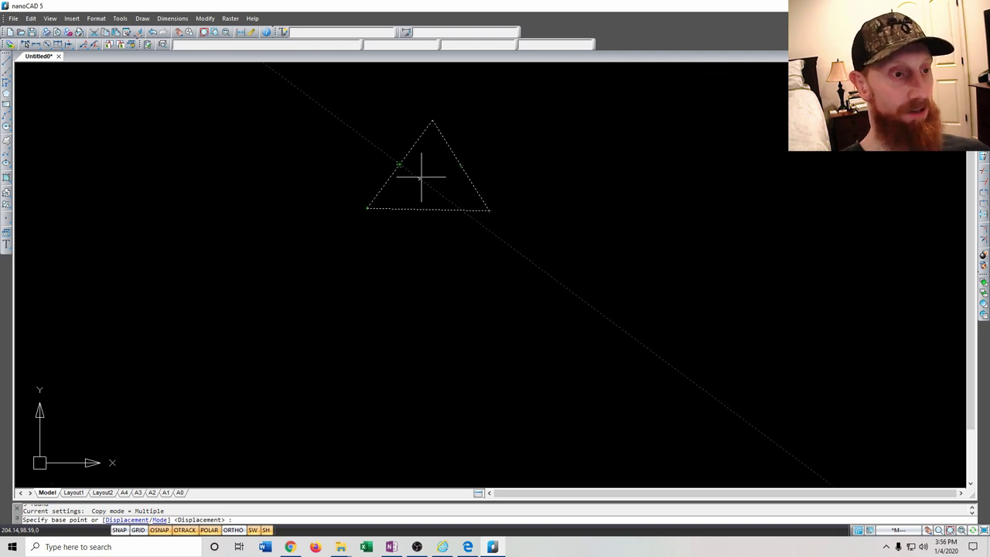
left_click(366, 208)
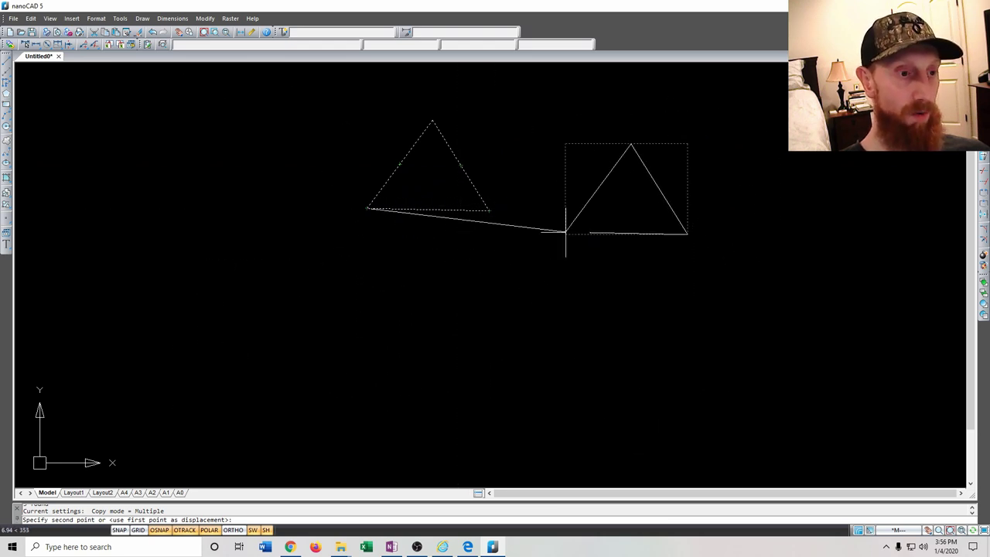
left_click(495, 208)
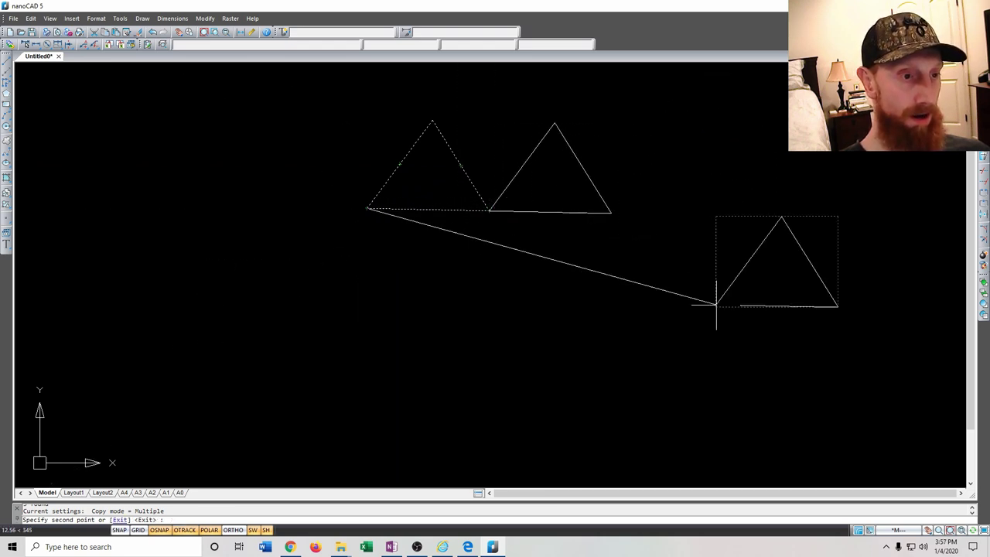
Place another copy at the second triangle's lower-right corner and three more copies freely below the row, and end copying
left_click(611, 213)
left_click(460, 368)
left_click(353, 344)
left_click(641, 345)
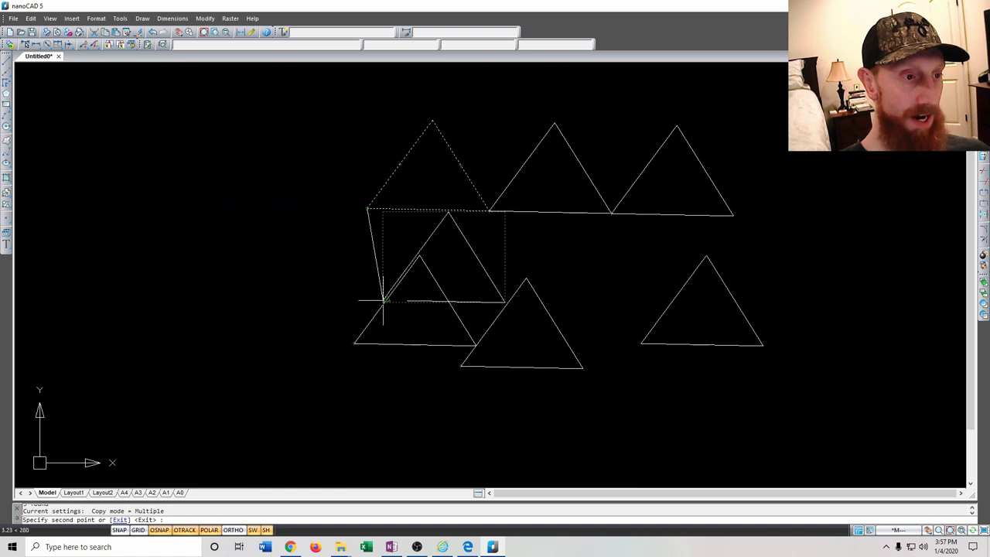
key("Escape")
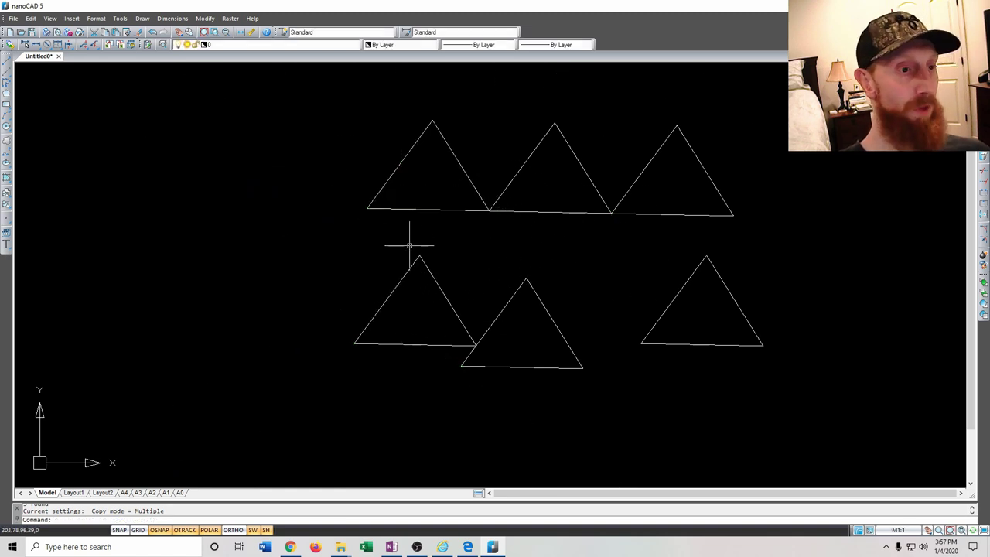
Erase the three loose triangles below the row using a crossing window
middle_click_drag(442, 340, 451, 272)
left_click(778, 376)
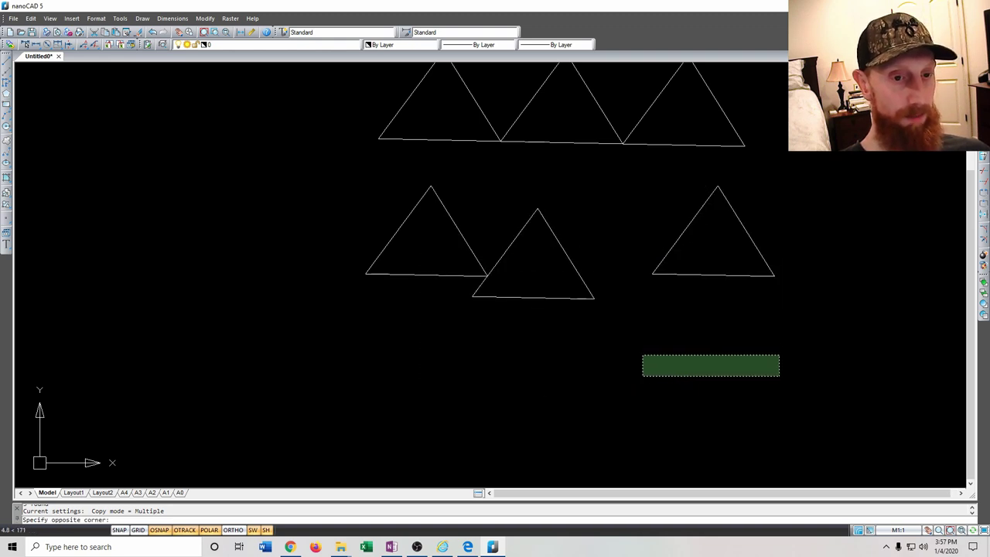
left_click(313, 188)
middle_click_drag(570, 237, 509, 249)
key("Delete")
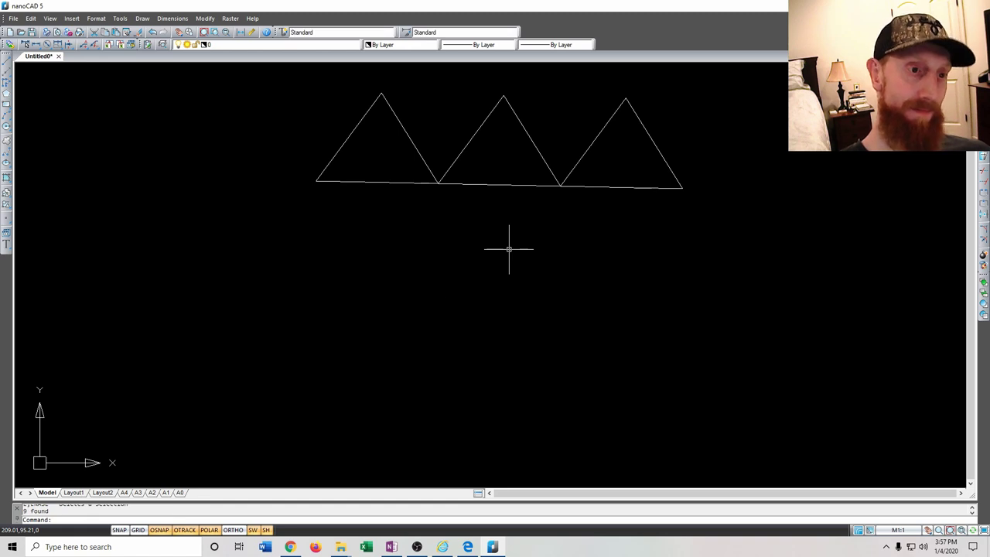
Mirror the row of three triangles about a vertical line through its lower-left corner, keeping the source objects
middle_click_drag(469, 210, 621, 261)
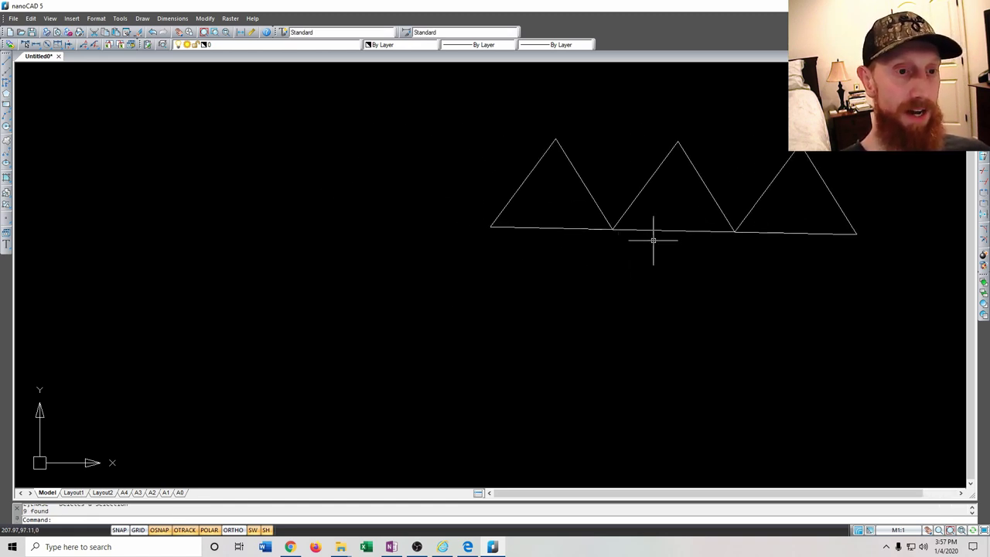
middle_click_drag(697, 230, 548, 279)
mouse_move(336, 247)
middle_mouse_down()
mouse_move(404, 243)
mouse_move(504, 305)
middle_mouse_up()
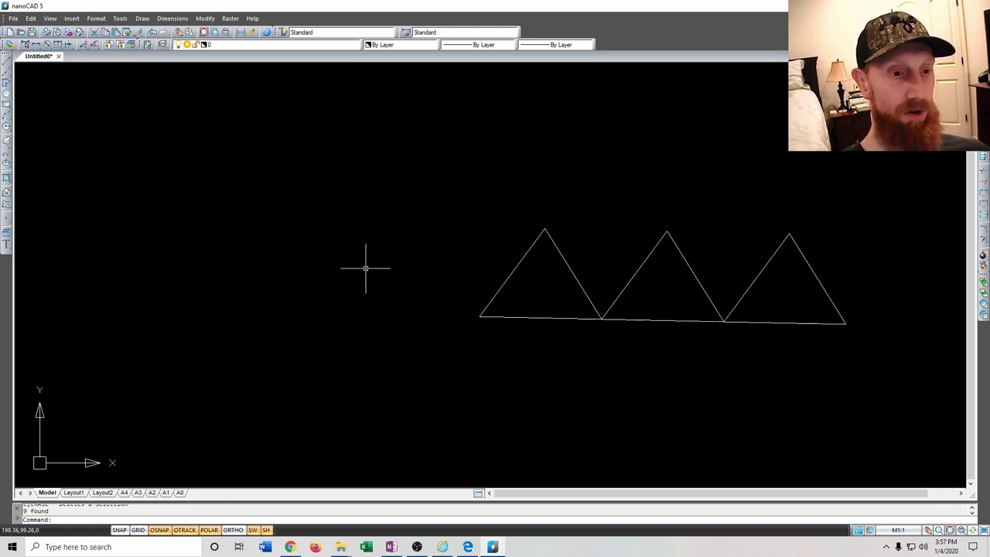
left_click(877, 362)
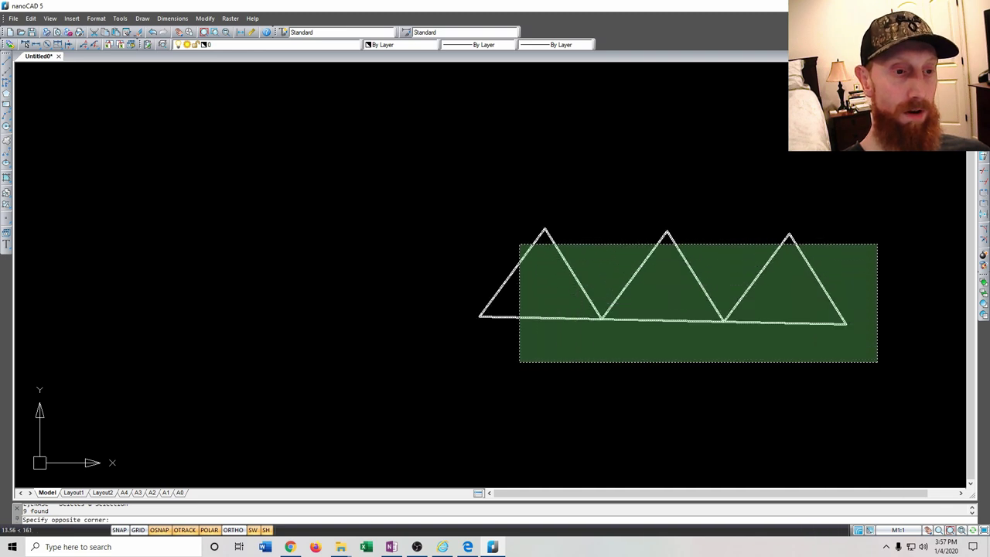
left_click(468, 202)
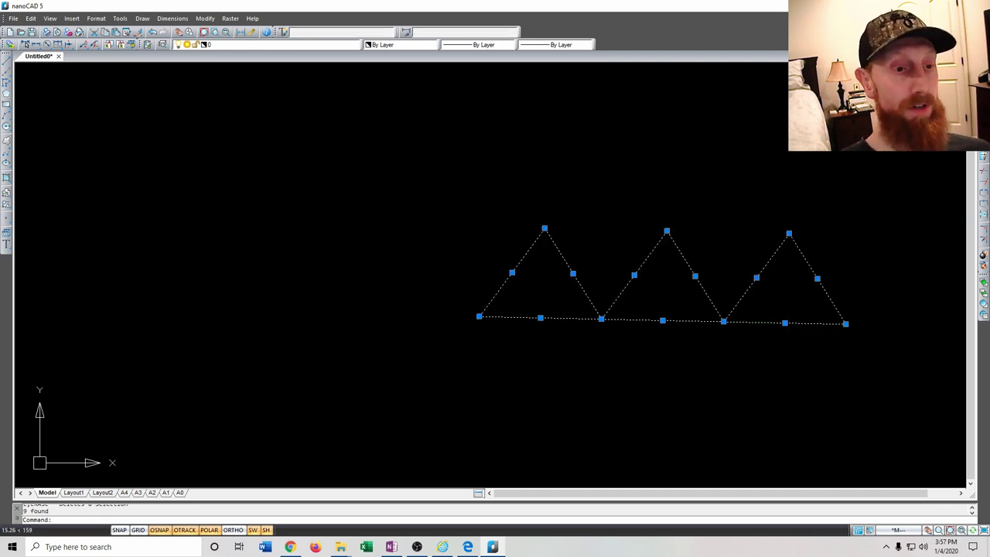
type("mirr")
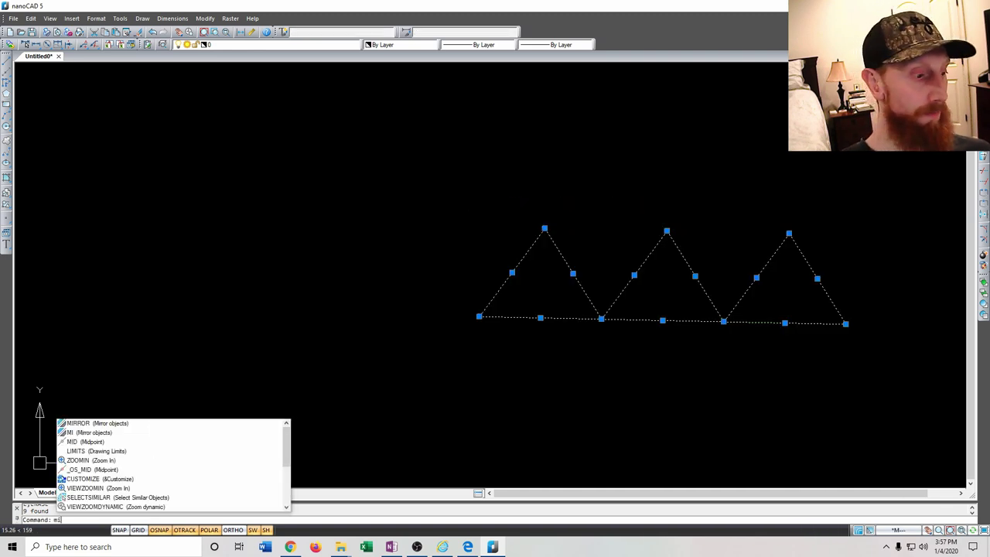
type("or")
key("Return")
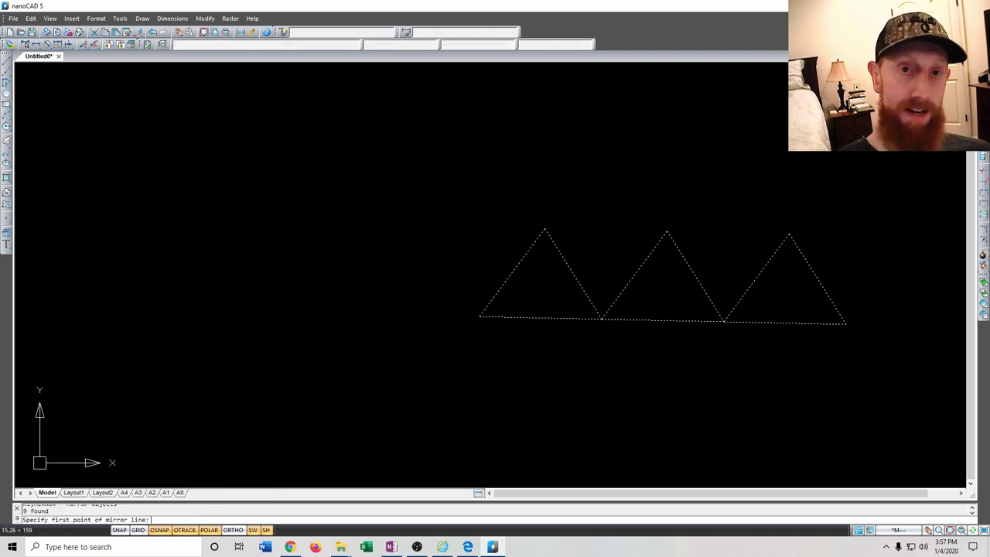
left_click(479, 316)
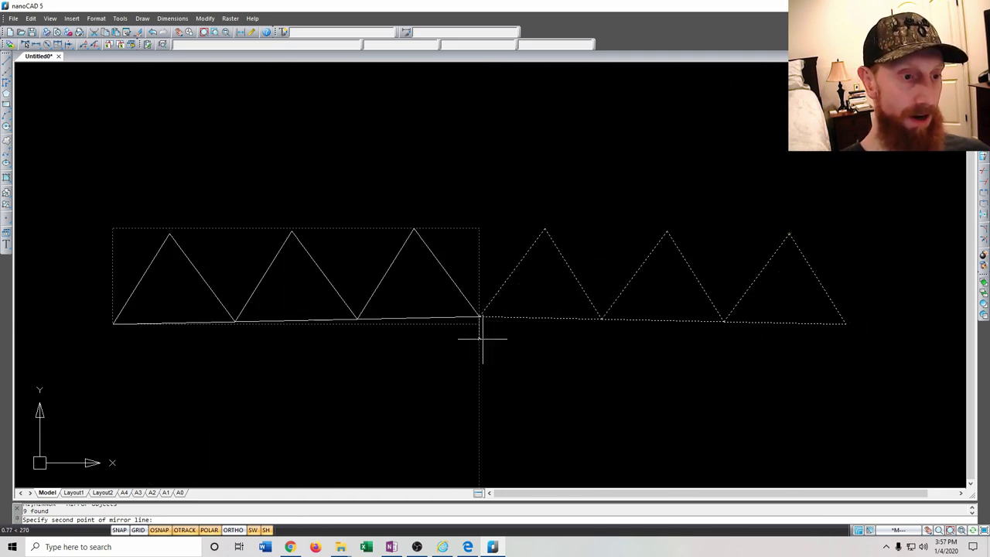
left_click(479, 154)
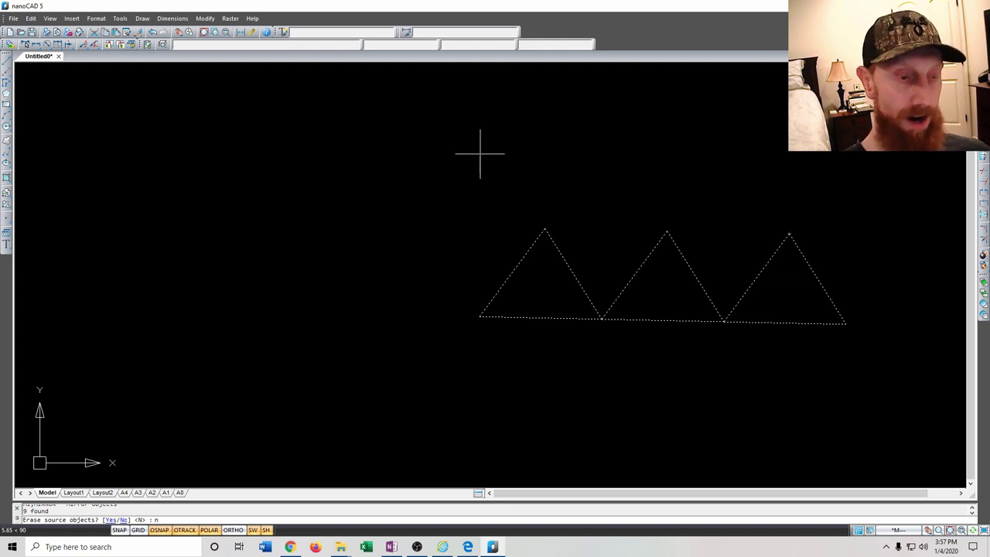
key("Return")
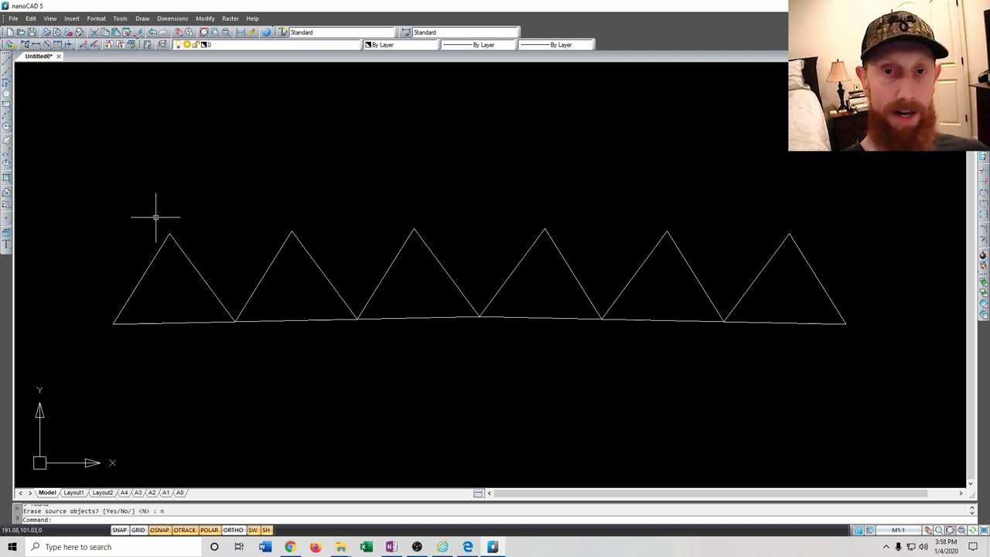
Erase all six triangles using an enclosing window around the whole row
left_click(103, 198)
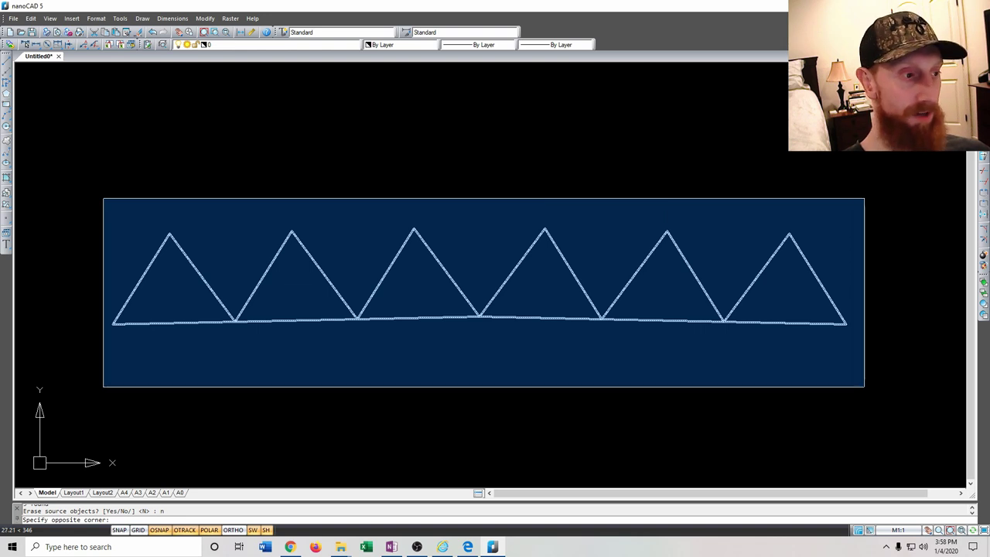
left_click(856, 388)
key("Delete")
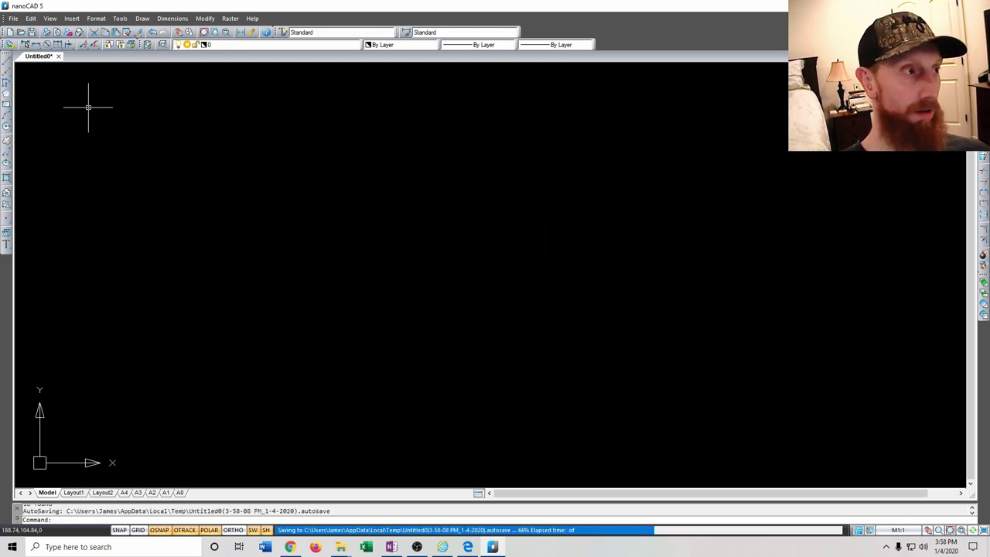
Draw two connected lines that rise to a peak and fall to the lower right, forming an open inverted V
left_click(6, 67)
left_click(284, 305)
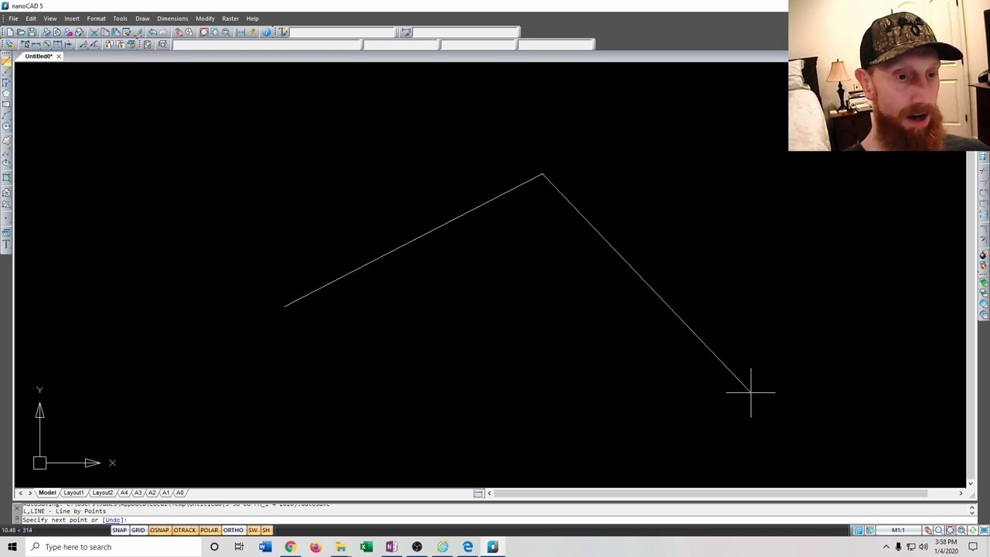
left_click(762, 353)
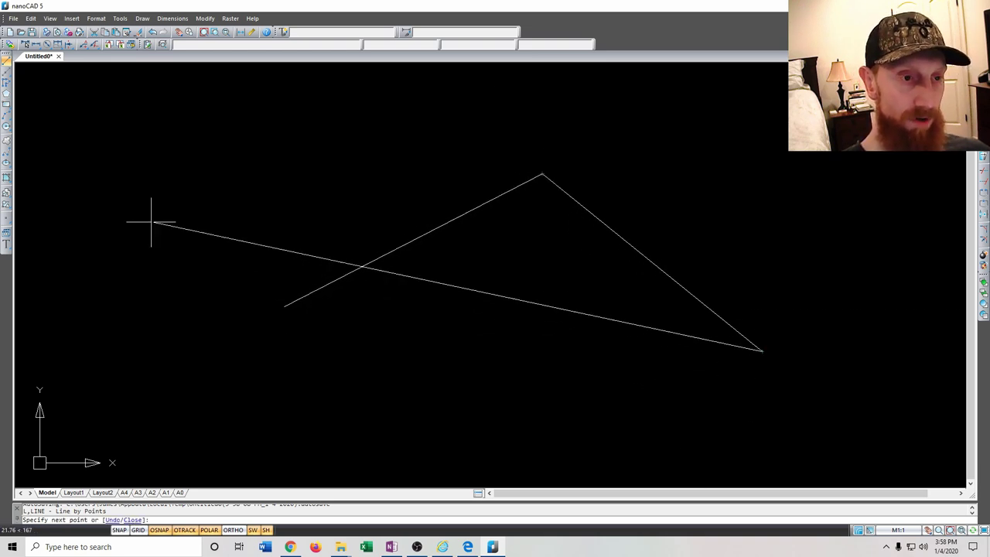
key("Escape")
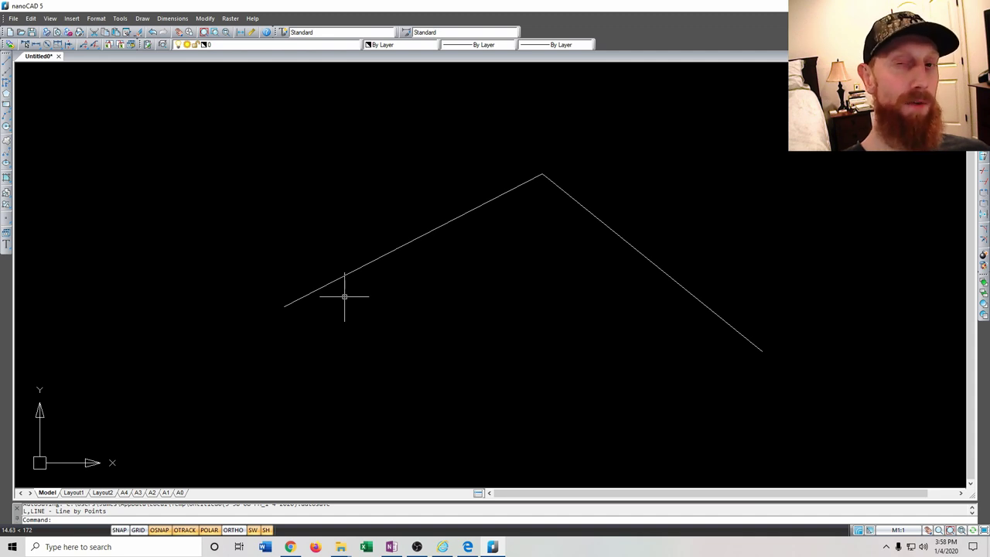
Fillet the peak where the two lines of the large inverted V meet, with radius 0.15
scroll(549, 163, "up", 1)
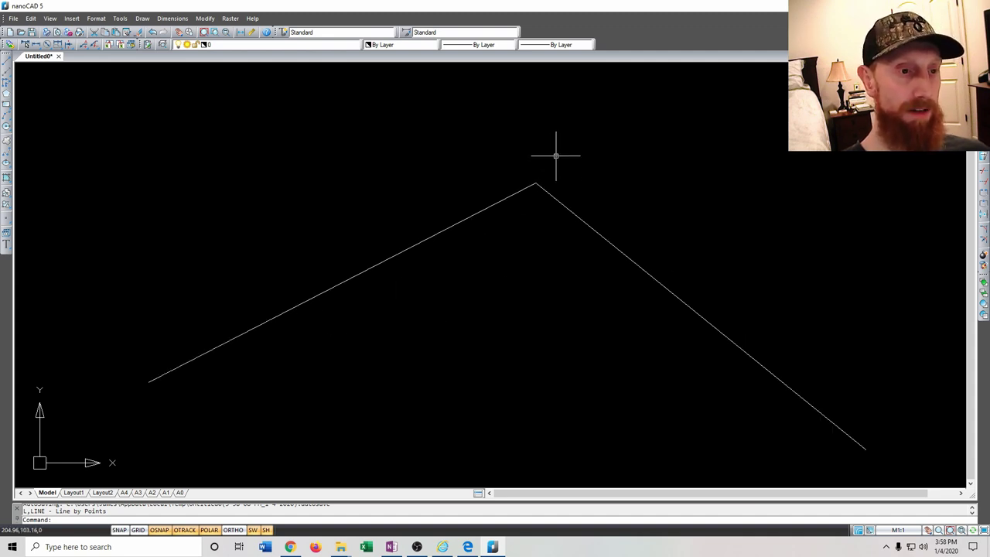
scroll(570, 183, "up", 1)
scroll(500, 201, "down", 1)
scroll(499, 201, "down", 1)
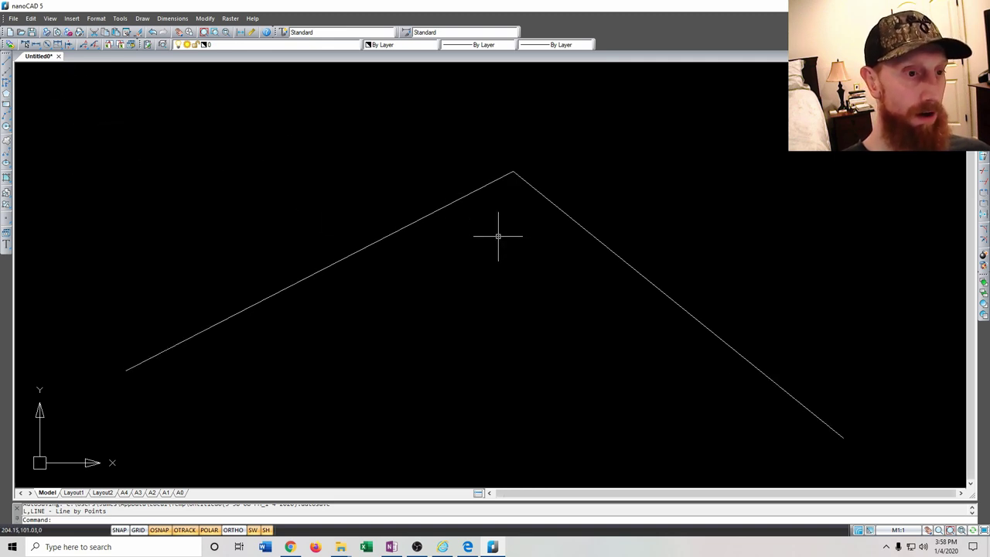
scroll(498, 237, "up", 1)
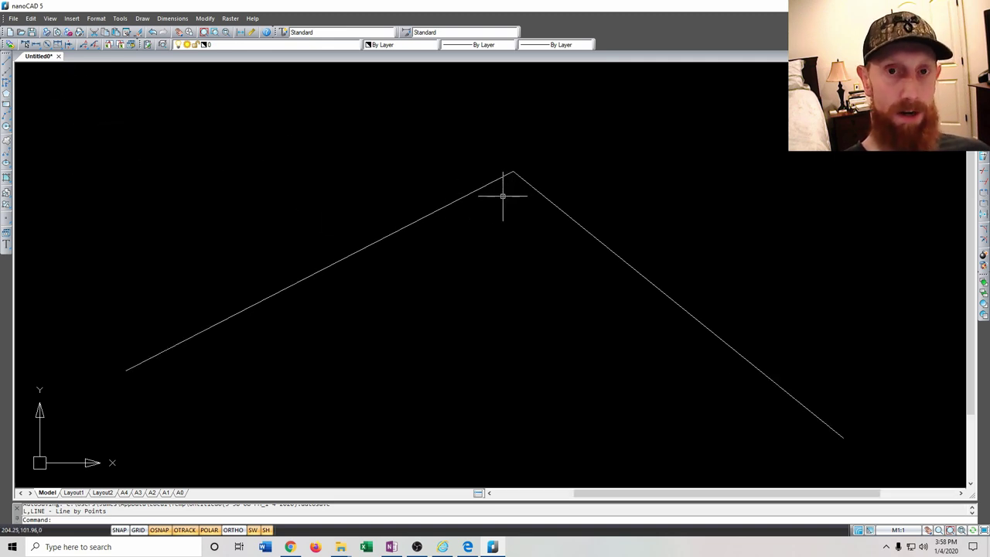
left_click(593, 279)
left_click(461, 150)
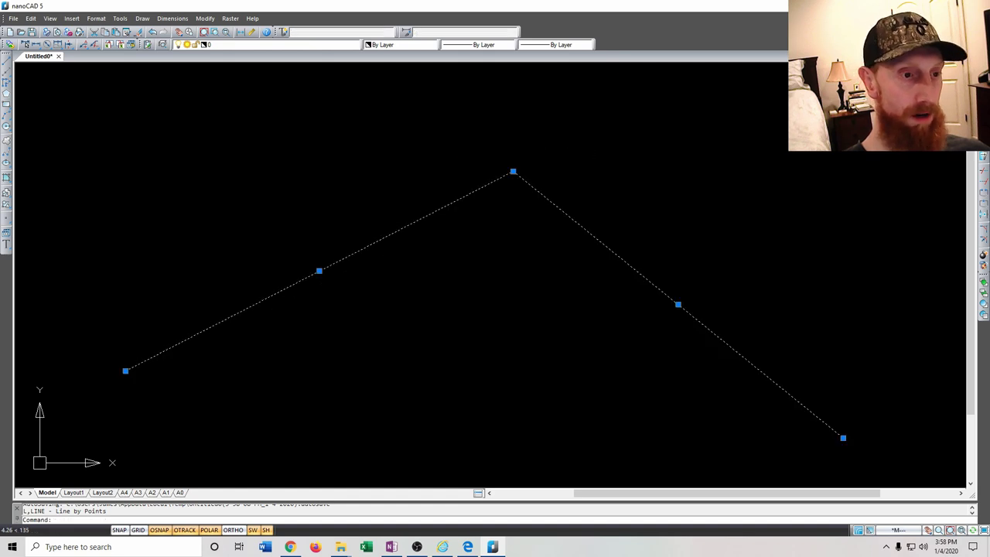
type("f")
key("Return")
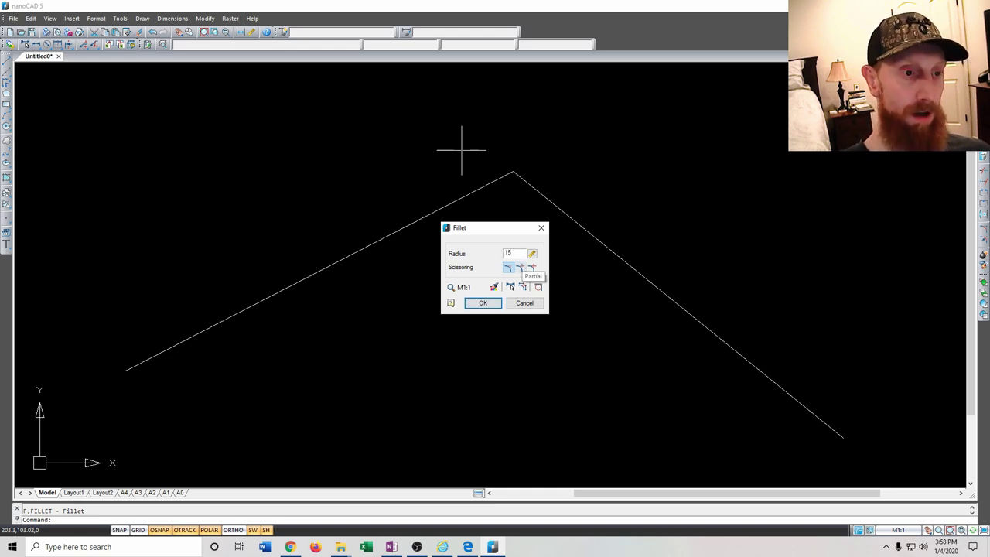
key("Return")
scroll(514, 172, "up", 3)
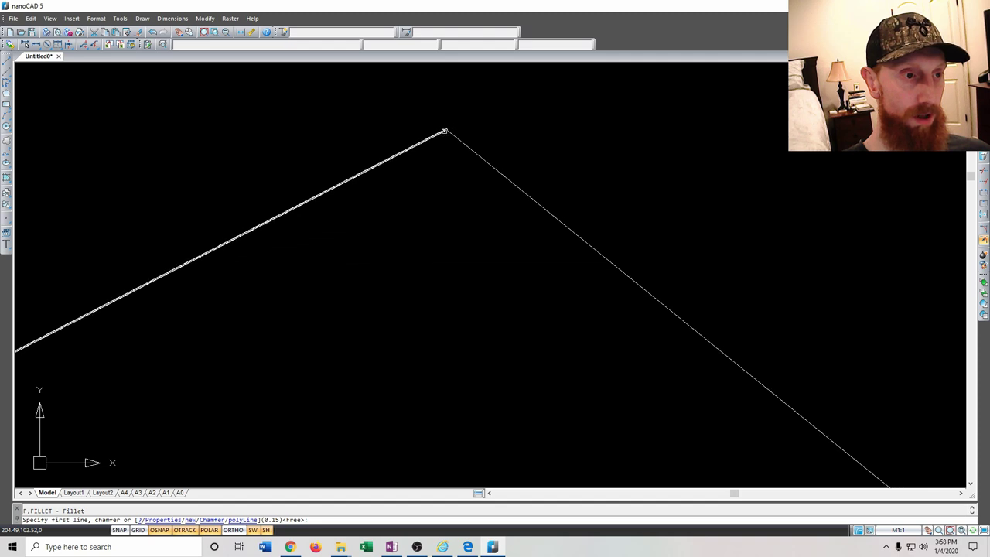
scroll(438, 143, "down", 2)
scroll(427, 145, "up", 2)
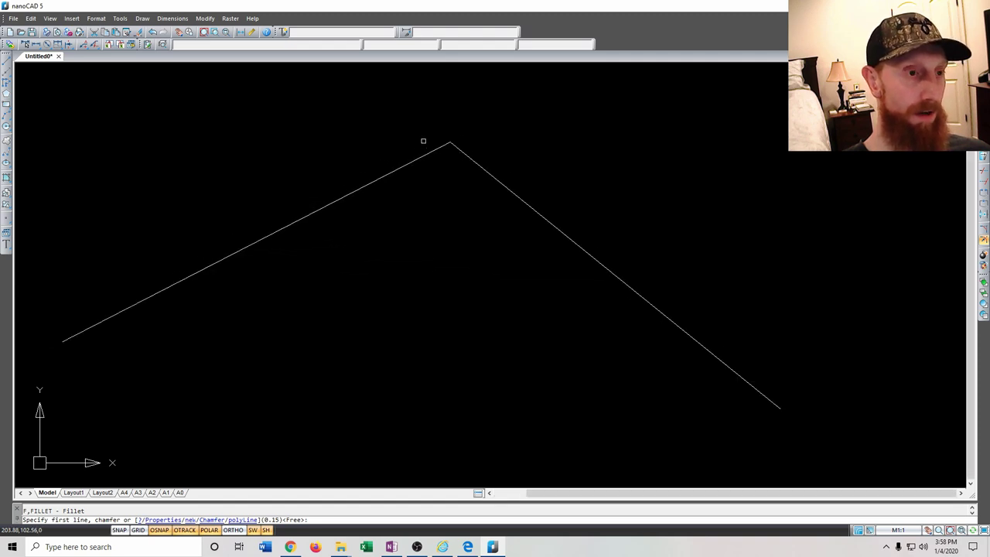
left_click(429, 153)
left_click(463, 153)
scroll(450, 151, "up", 3)
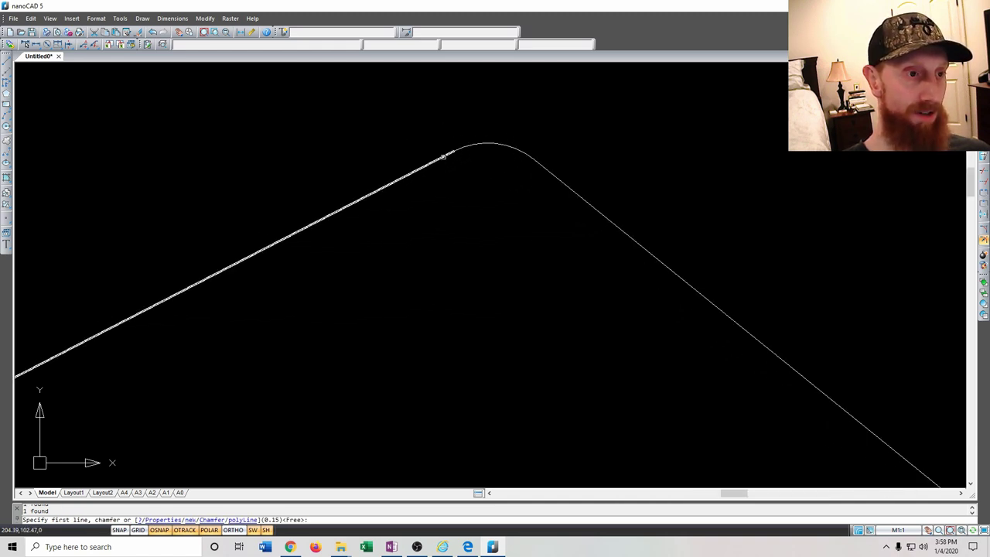
scroll(491, 209, "down", 3)
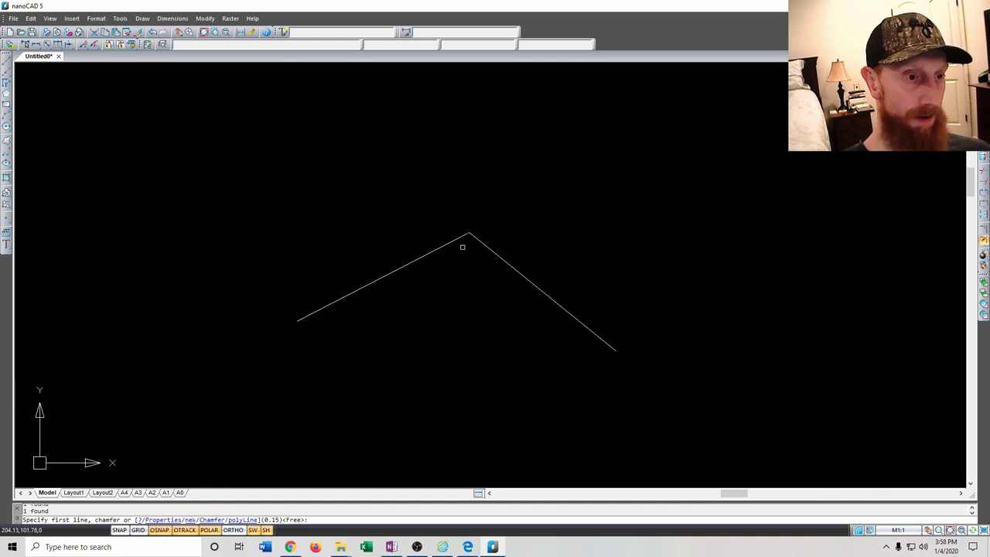
key("Escape")
Draw a second open inverted V from two connected lines below the first, with a steep left side and a longer, shallower right side
left_click(7, 61)
left_click(403, 317)
left_click(454, 231)
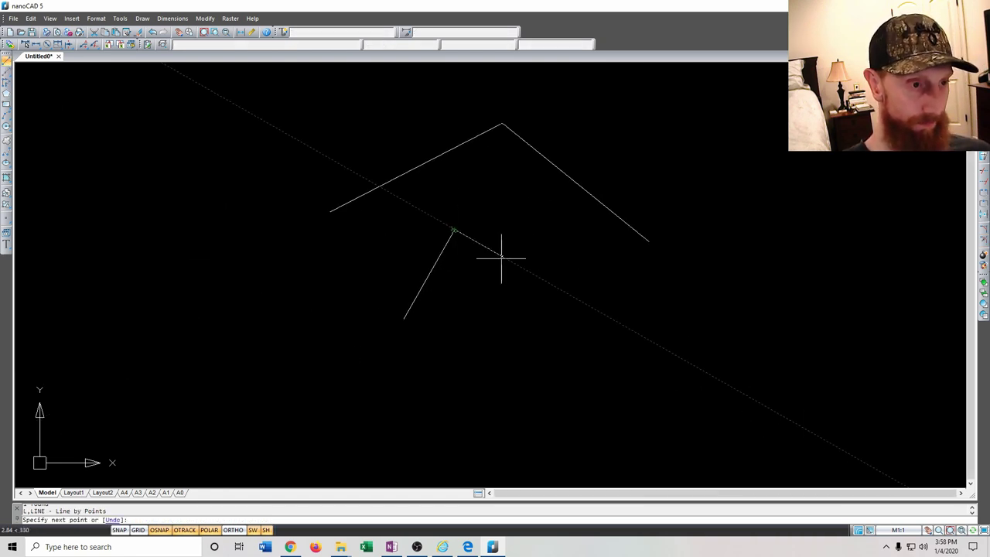
left_click(639, 292)
key("Escape")
Fillet the peak of the second inverted V with radius 0.15, picking its right line first and its left line second
scroll(444, 227, "up", 5)
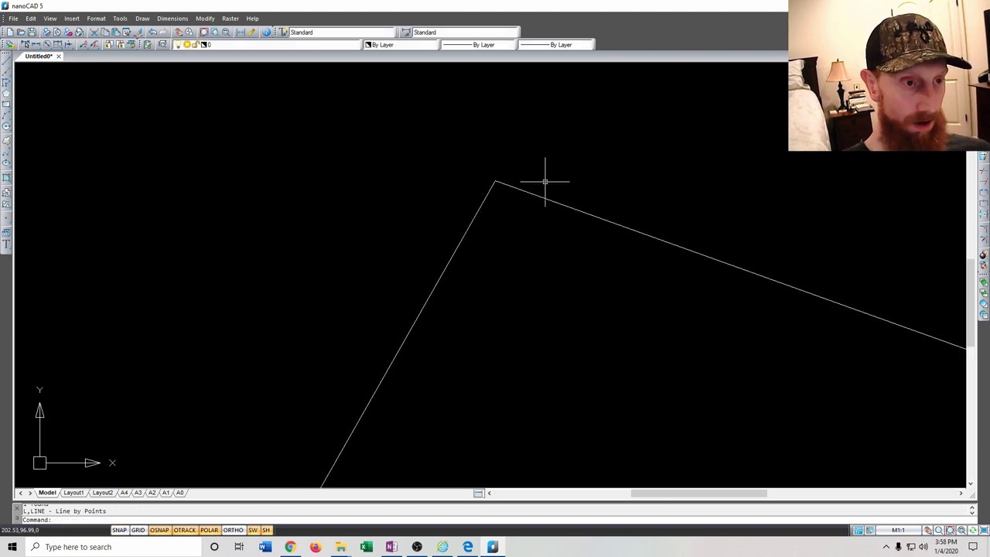
left_click(579, 270)
left_click(454, 166)
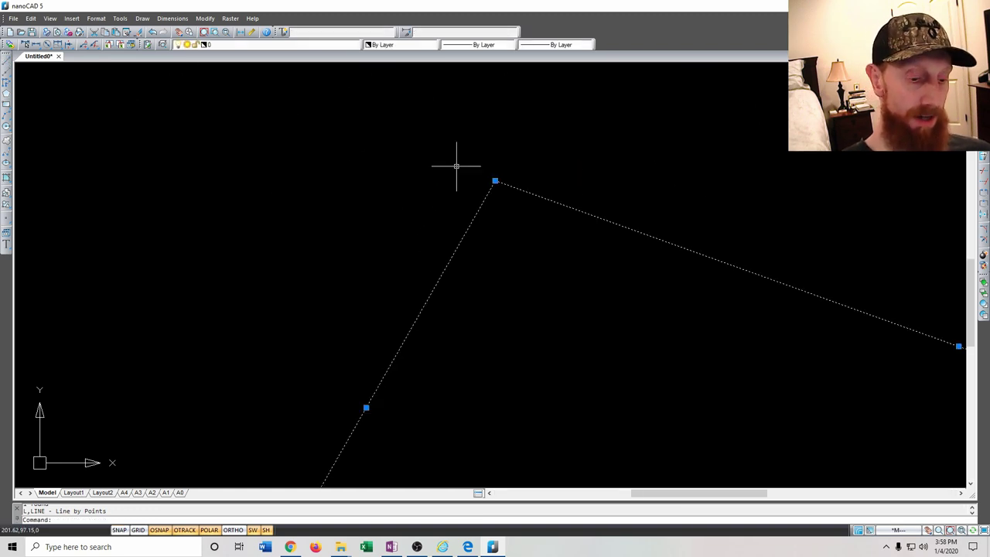
type("f")
key("Return")
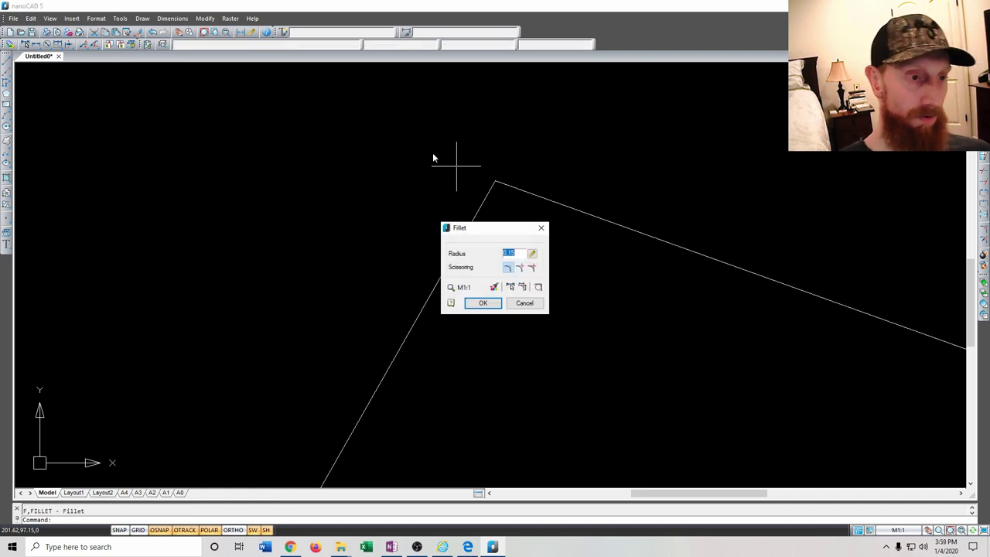
left_click_drag(508, 230, 292, 181)
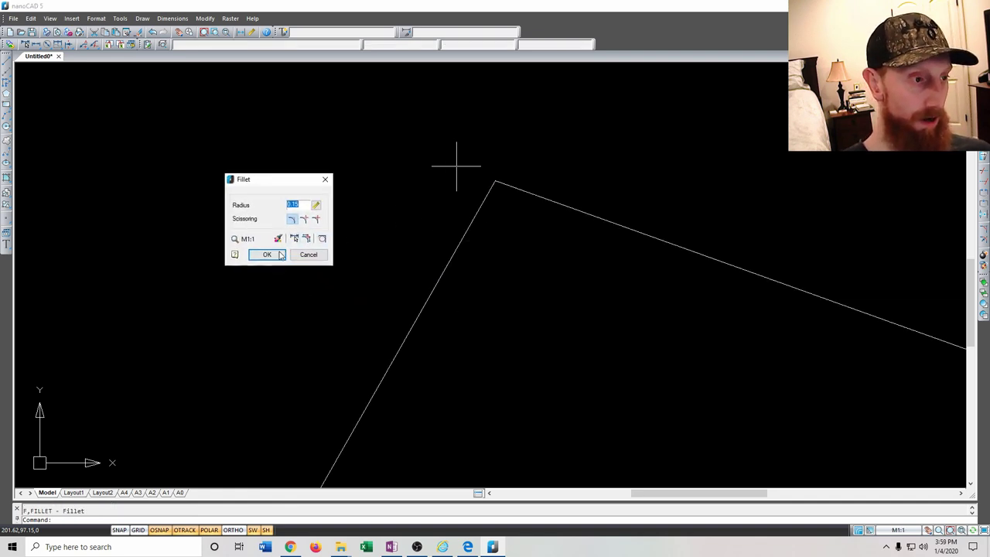
left_click(280, 254)
left_click(532, 194)
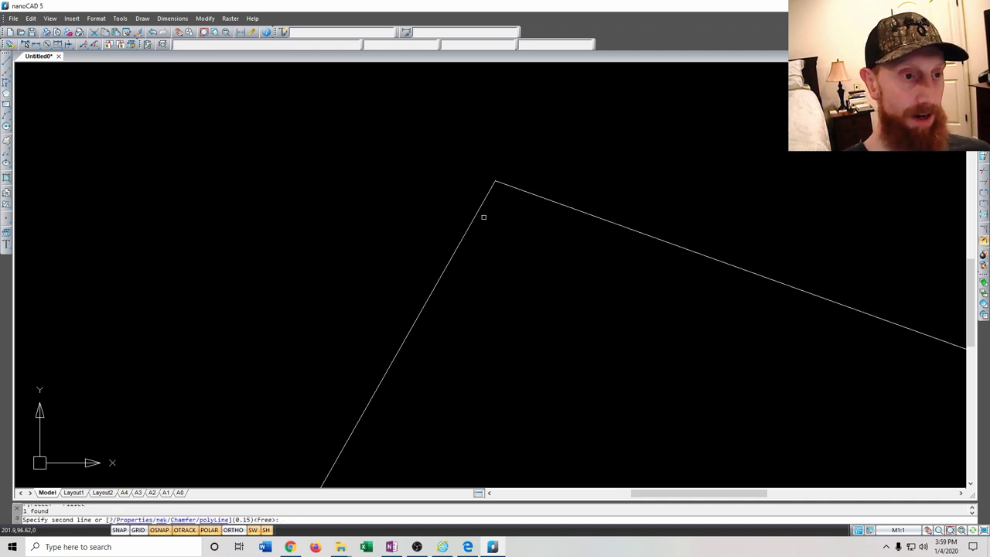
left_click(475, 216)
scroll(496, 180, "up", 2)
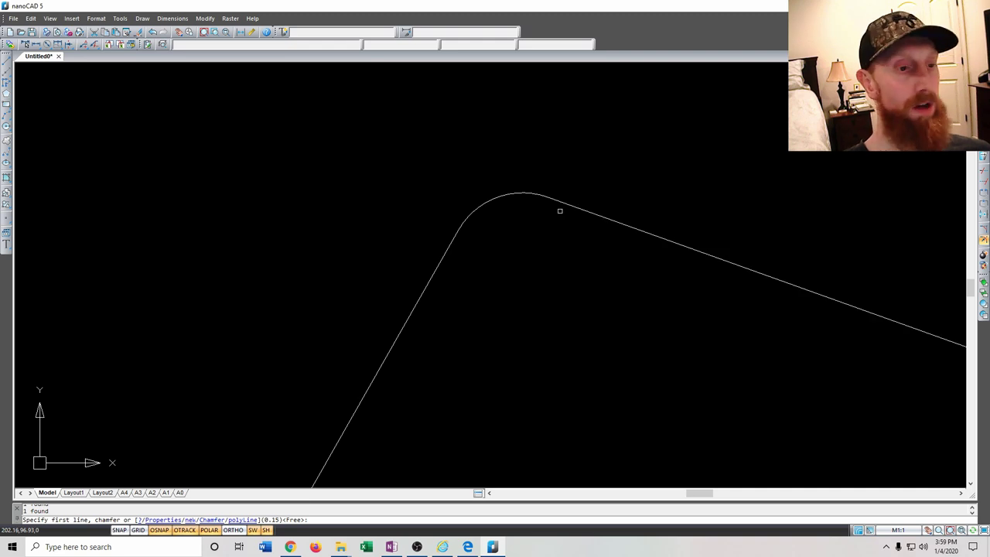
scroll(523, 258, "down", 3)
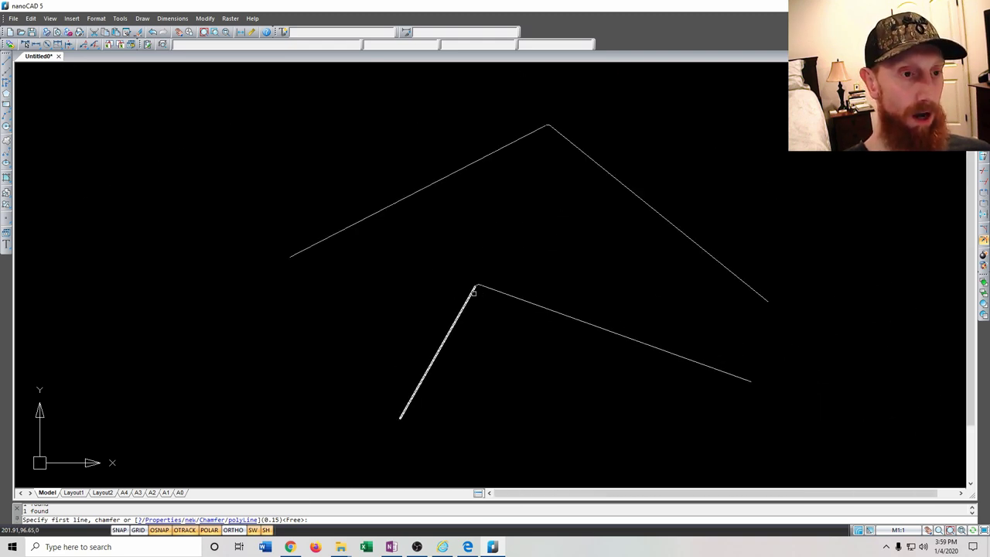
scroll(473, 292, "down", 1)
scroll(473, 310, "up", 2)
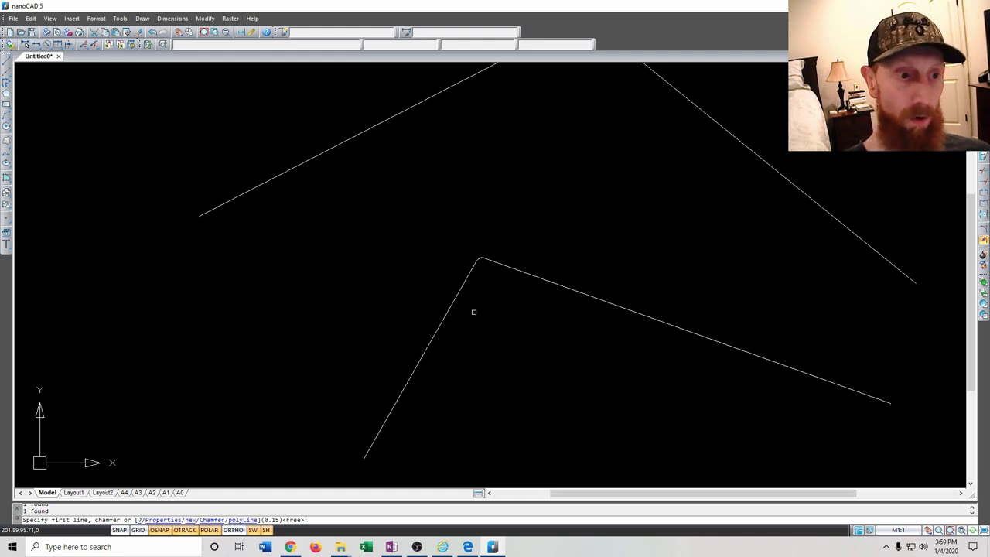
scroll(474, 312, "down", 1)
scroll(464, 286, "up", 1)
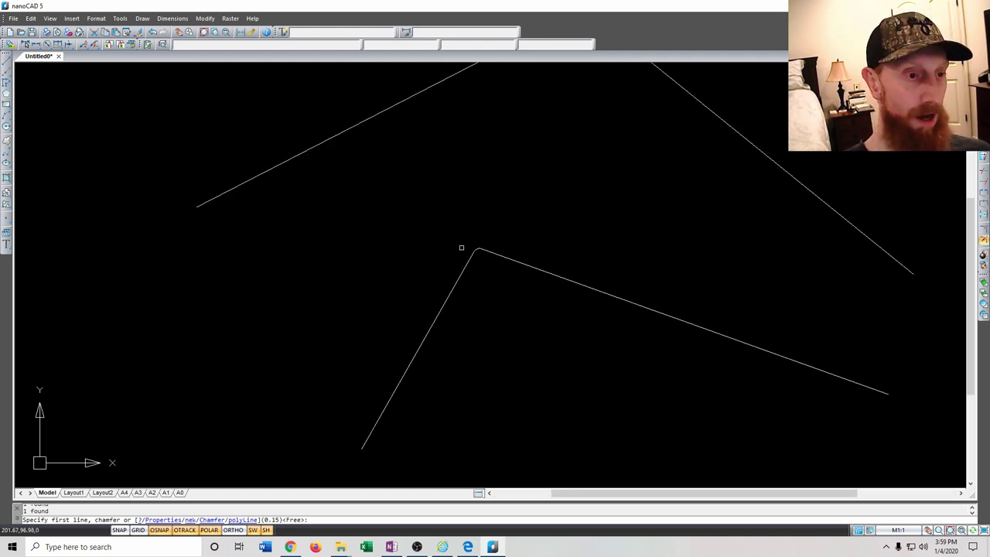
mouse_move(500, 203)
middle_mouse_down()
mouse_move(500, 214)
mouse_move(322, 291)
mouse_move(703, 291)
mouse_move(434, 276)
mouse_move(544, 276)
mouse_move(476, 207)
middle_mouse_up()
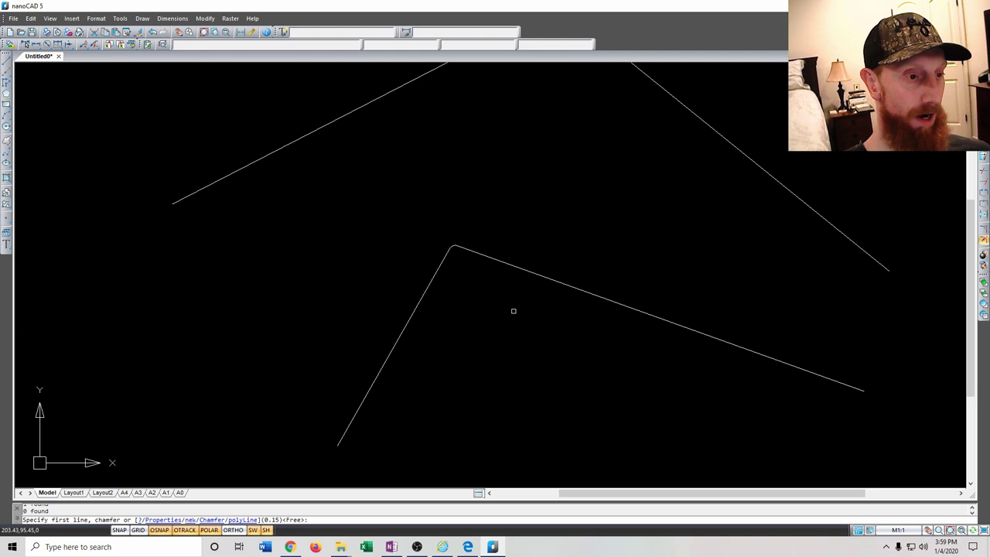
key("Escape")
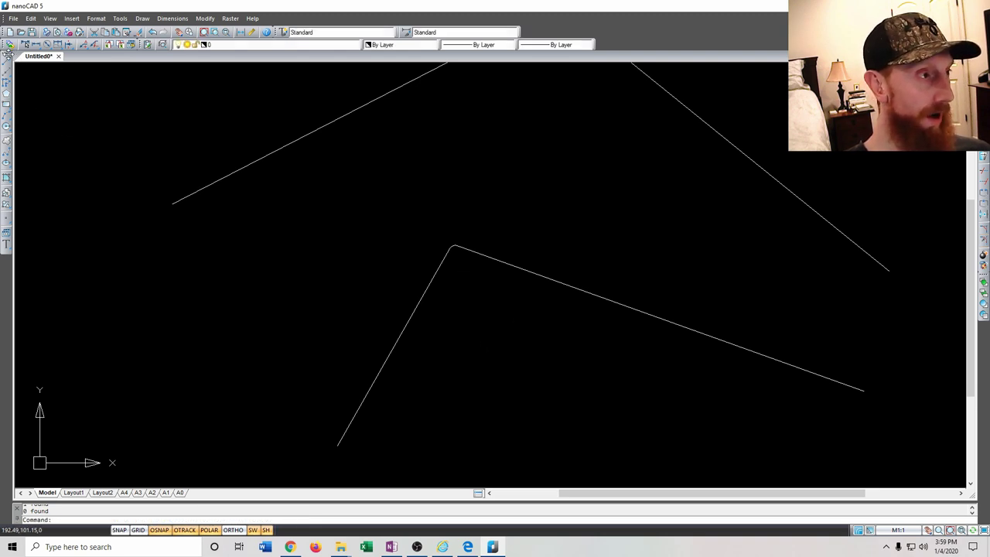
Draw a much smaller inverted V from two connected lines between the arms of the second one
left_click(6, 63)
middle_click_drag(553, 382, 492, 246)
left_click(421, 271)
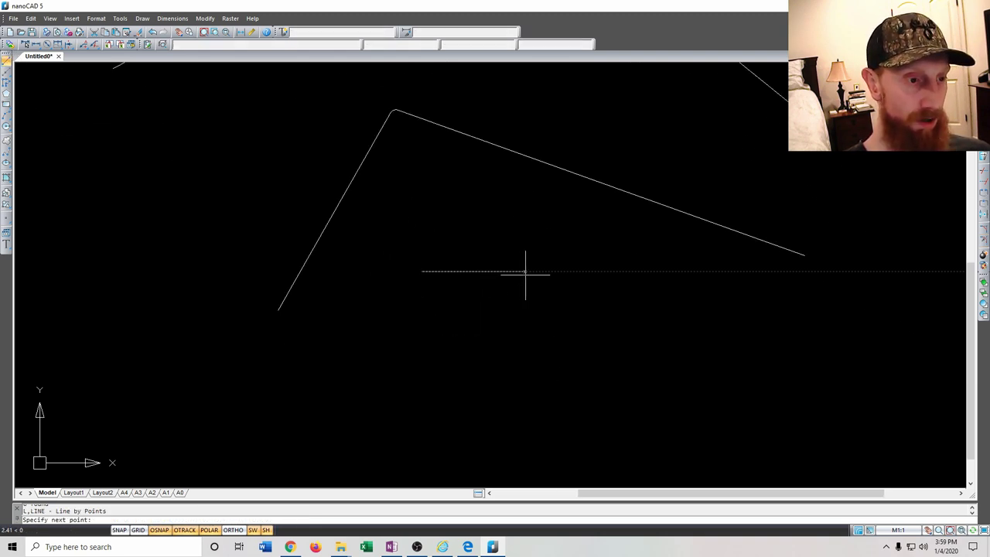
left_click(457, 248)
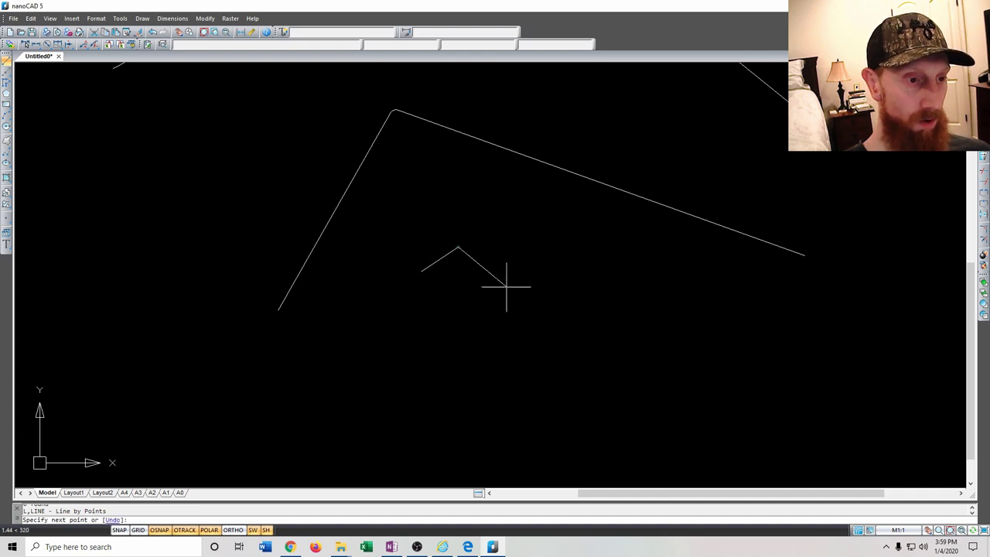
left_click(542, 301)
key("Escape")
Draw a circle of radius 1 centred just beneath the left line of the smallest inverted V, near its peak
scroll(482, 243, "up", 5)
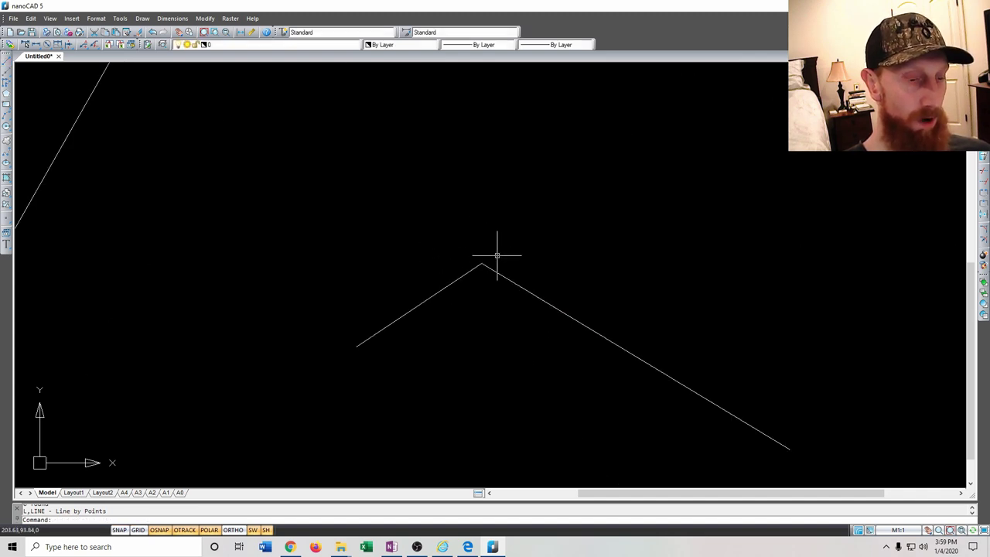
scroll(505, 273, "up", 2)
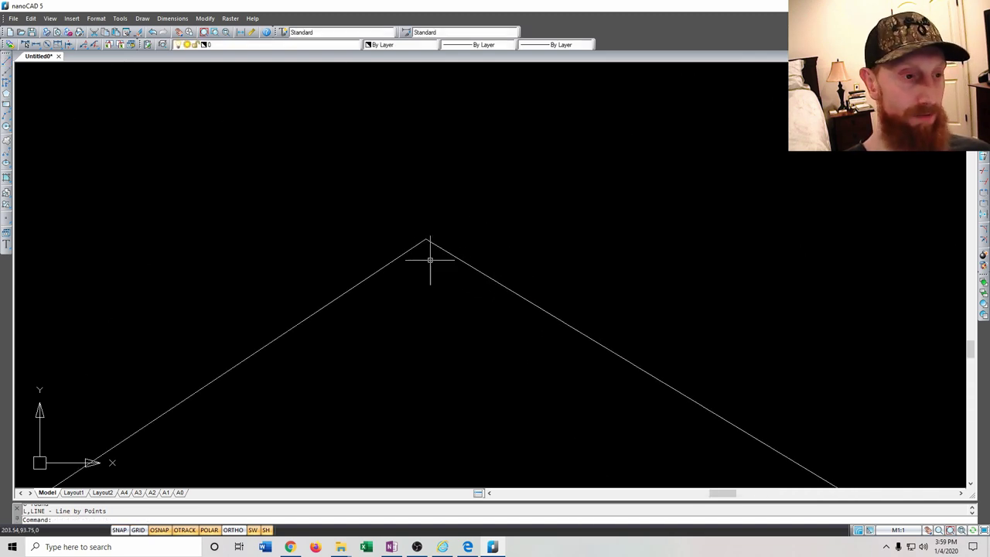
left_click(6, 128)
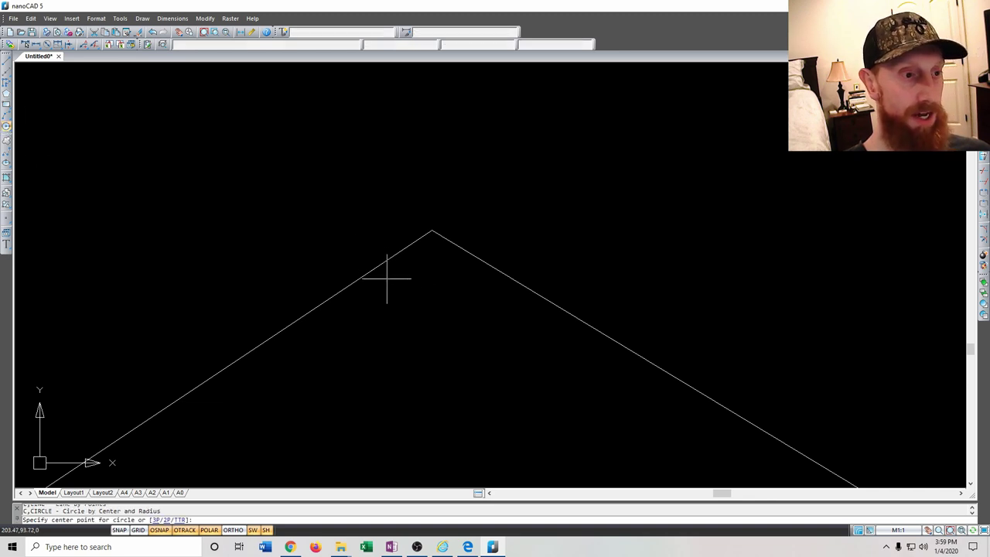
left_click(386, 279)
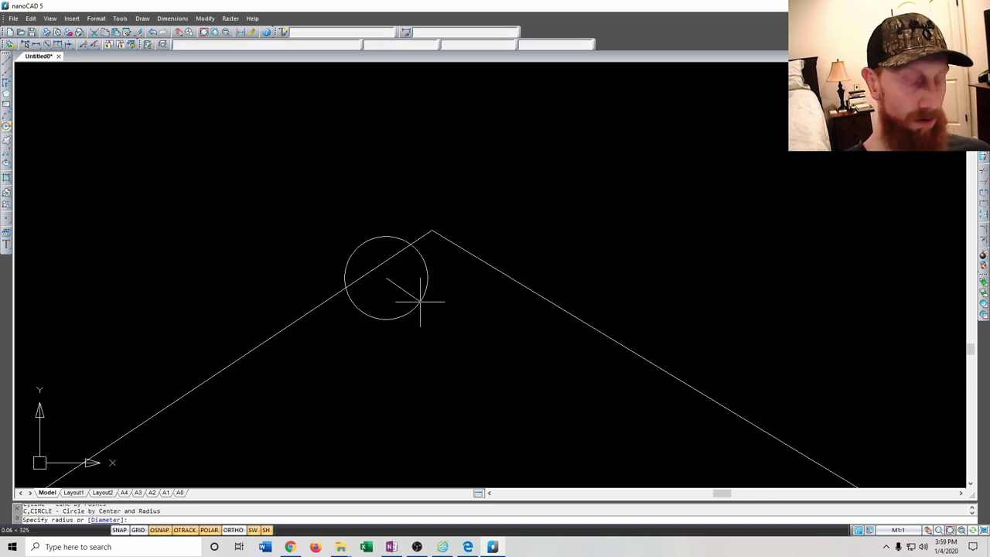
type("1")
key("Return")
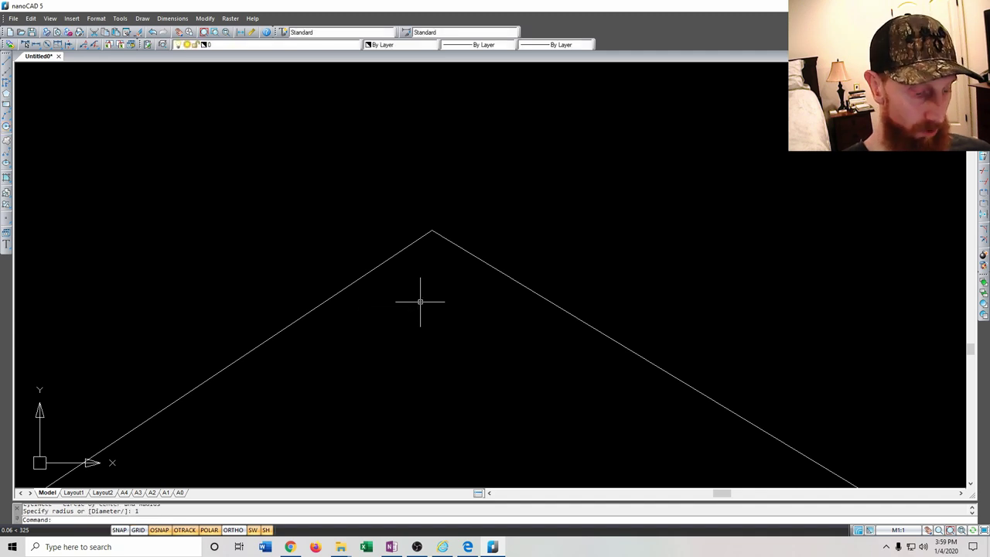
Draw a small circle between the two lines of the smallest inverted V, just below its peak
left_click(6, 128)
left_click(401, 317)
type("1")
key("Return")
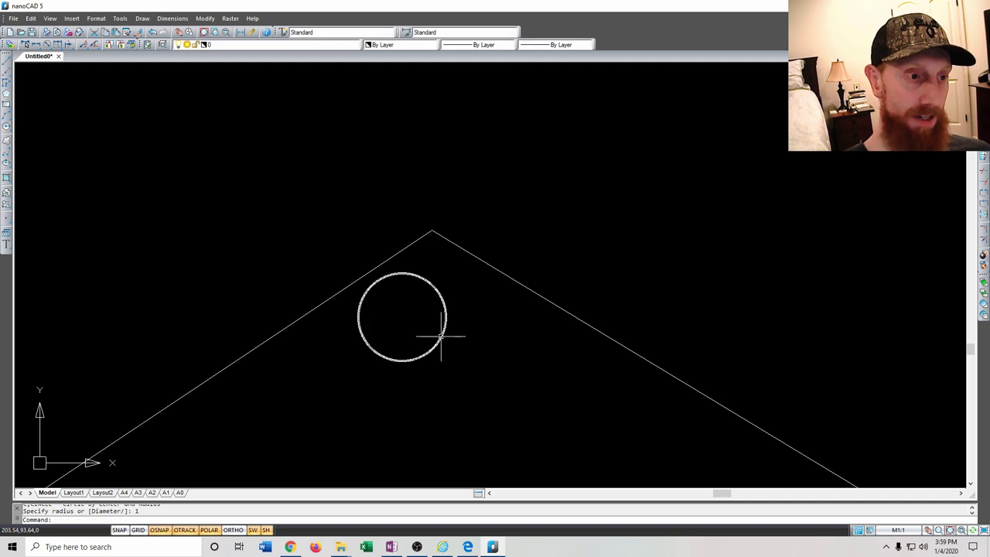
Move the small circle by its centre grip up under the peak so that it roughly touches both lines of the smallest inverted V
left_click(447, 320)
left_click(401, 317)
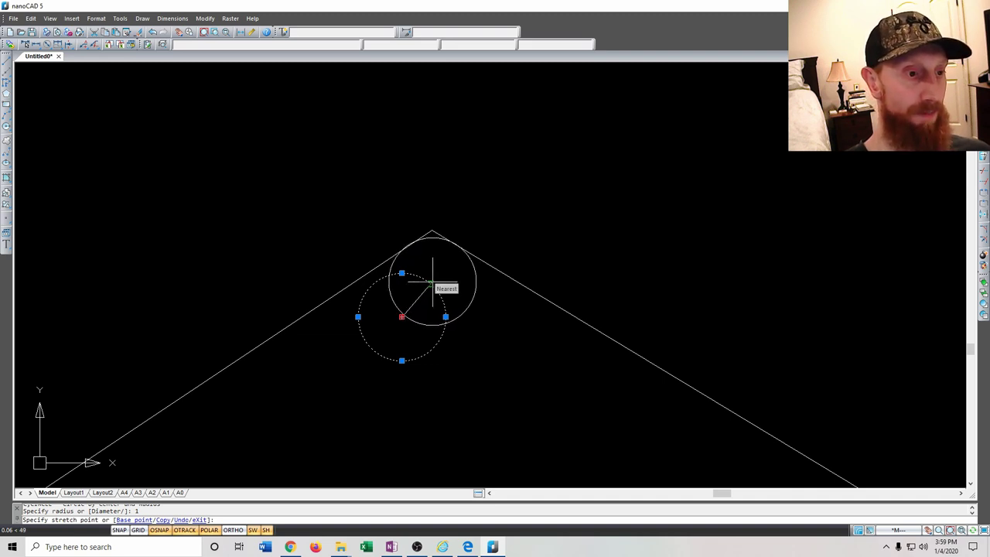
left_click(433, 283)
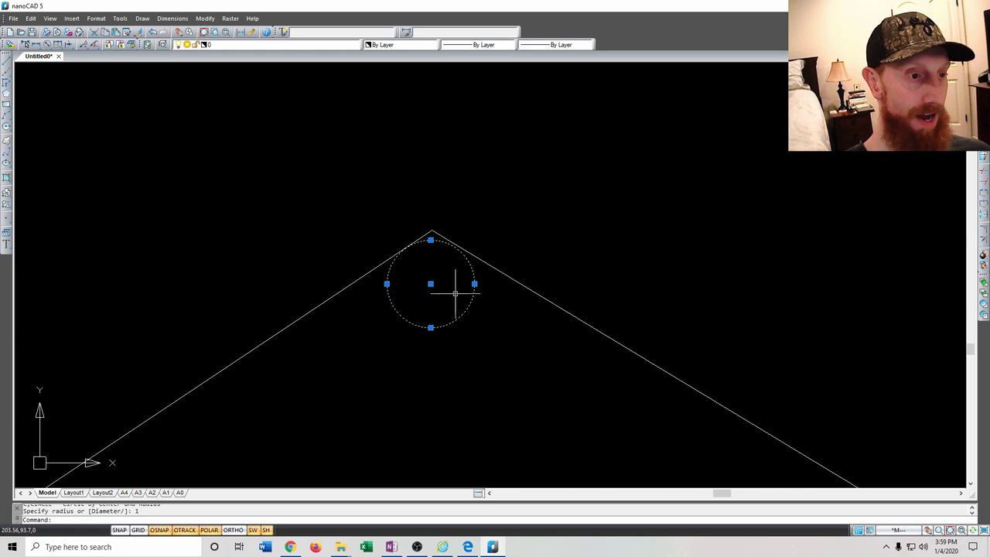
scroll(445, 286, "up", 3)
left_click(422, 302)
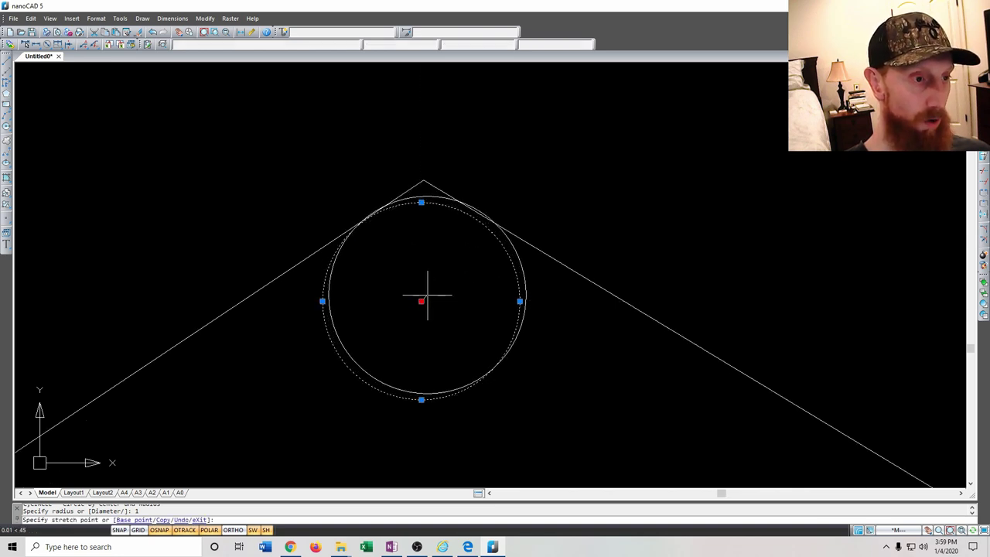
scroll(427, 293, "up", 2)
scroll(426, 293, "down", 2)
left_click(449, 360)
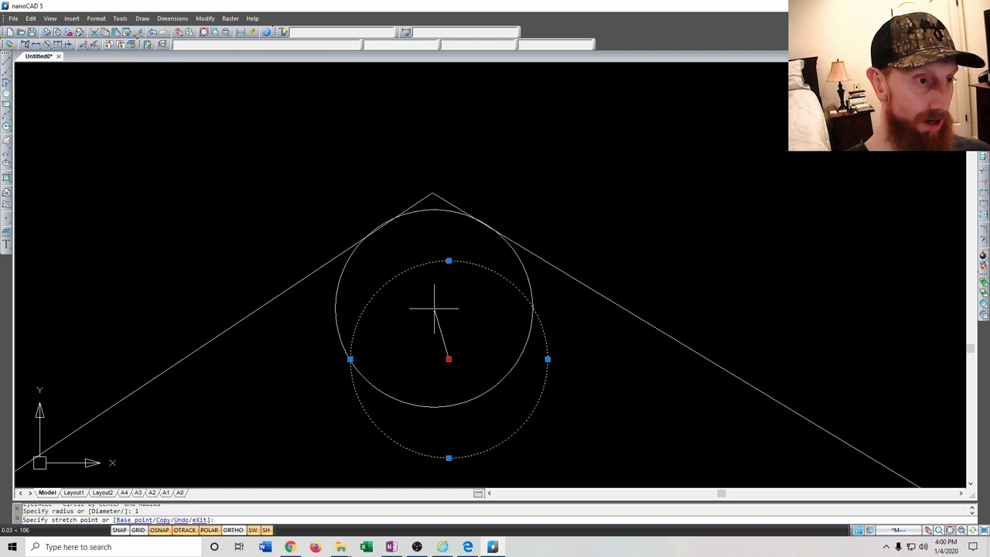
left_click(436, 308)
key("Escape")
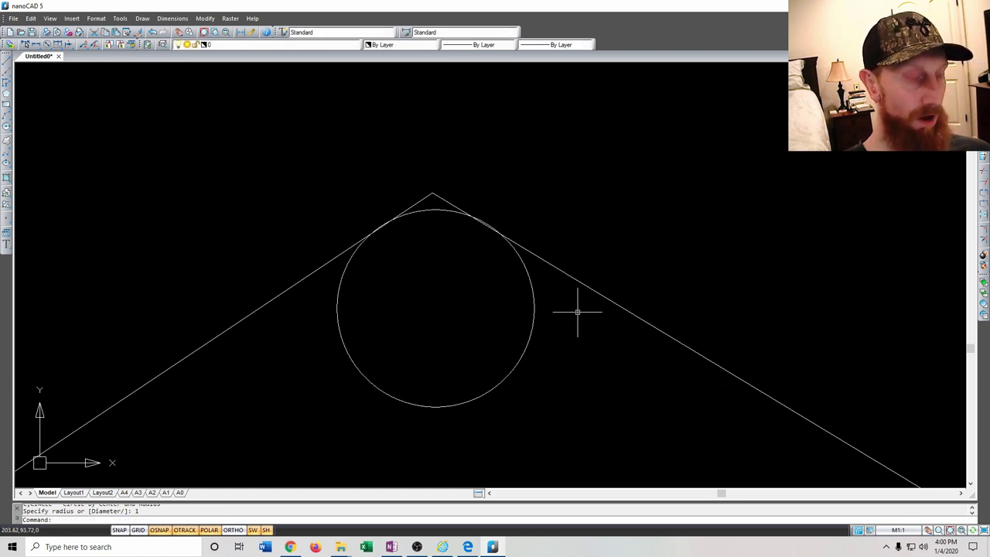
scroll(546, 325, "down", 1)
scroll(474, 312, "up", 1)
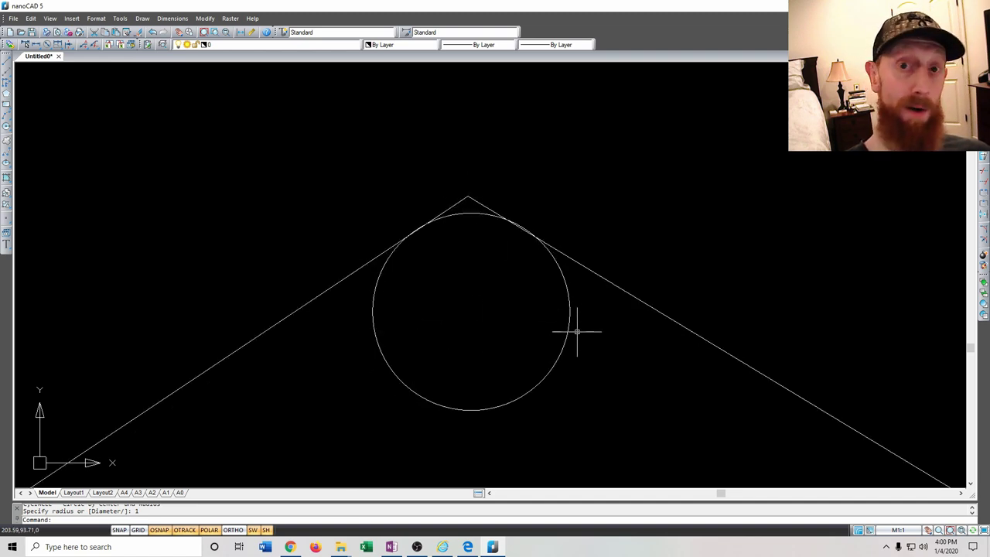
Trim the two line tips of the smallest inverted V that stick out above the small circle, using both lines and the circle as cutting edges
scroll(577, 373, "down", 2)
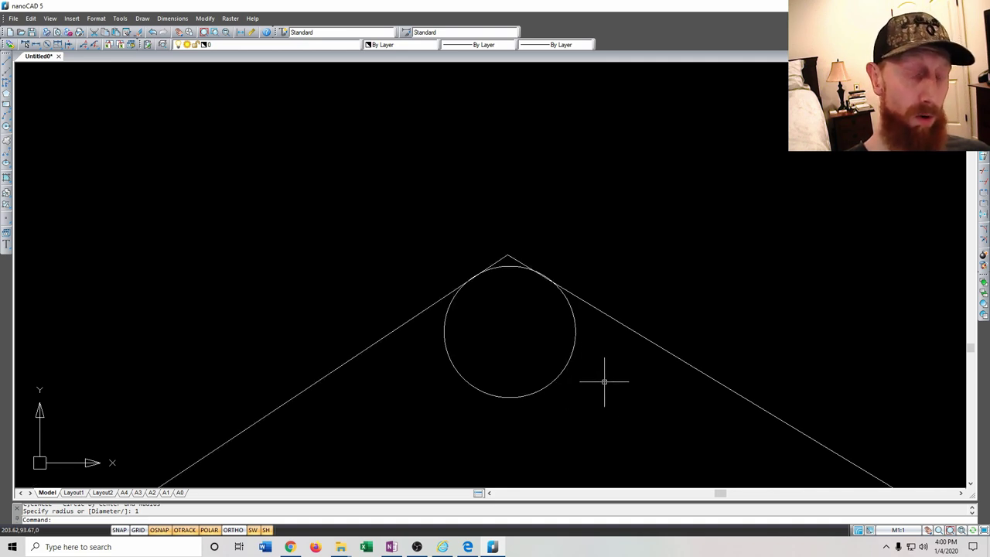
left_click(626, 406)
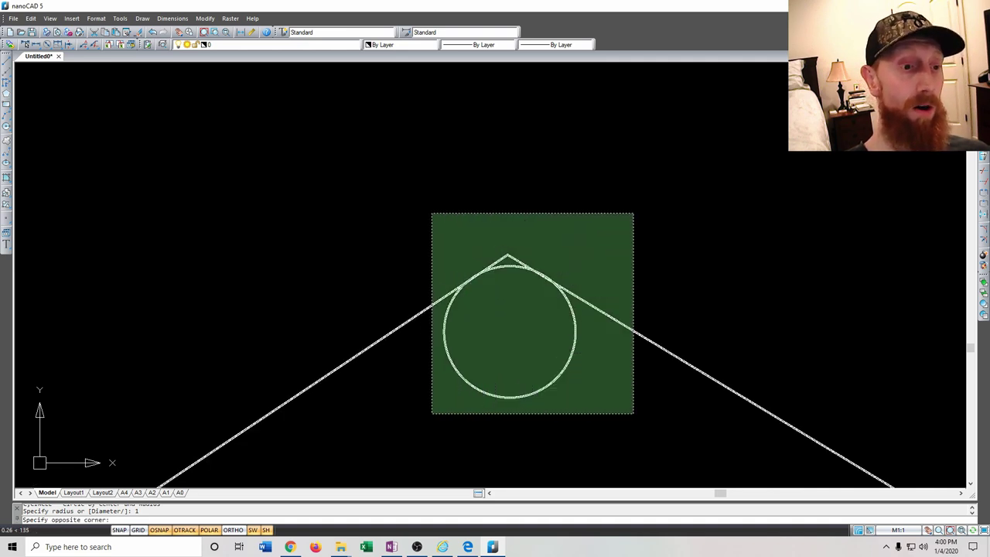
left_click(432, 214)
type("tr")
key("Return")
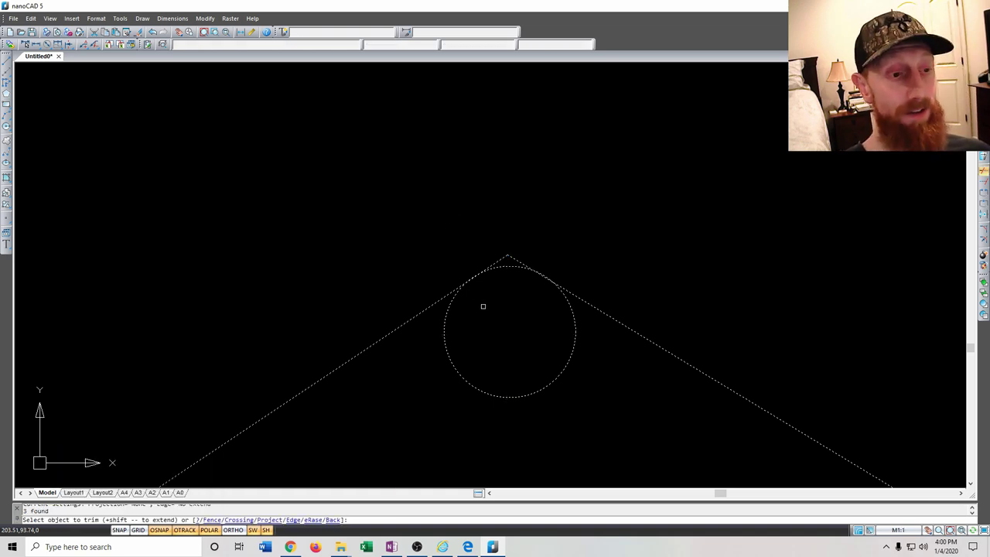
scroll(506, 256, "up", 2)
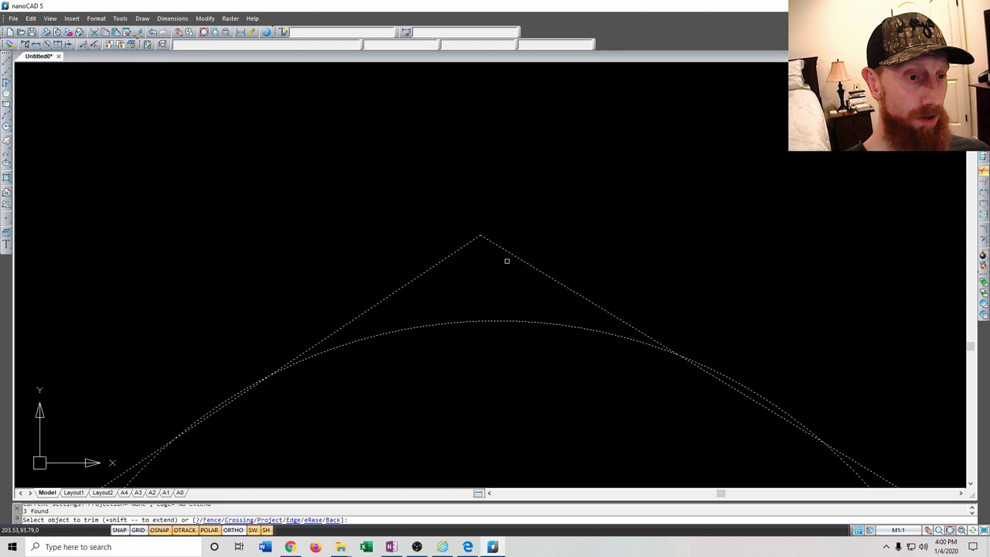
left_click(510, 253)
left_click(450, 259)
Trim away the lower part of the small circle so only the arc at the inverted V's peak is left
scroll(486, 296, "down", 2)
middle_click_drag(549, 400, 490, 142)
left_click(567, 432)
scroll(522, 411, "down", 4)
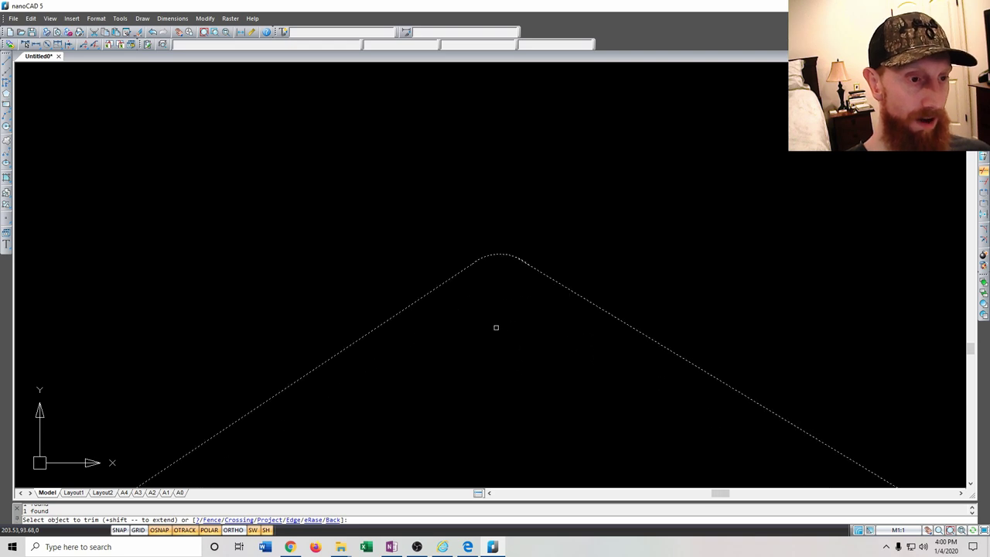
key("Return")
Try to stretch the upper end of the smallest V's right line along the peak arc by its grip, and undo it
scroll(500, 265, "up", 3)
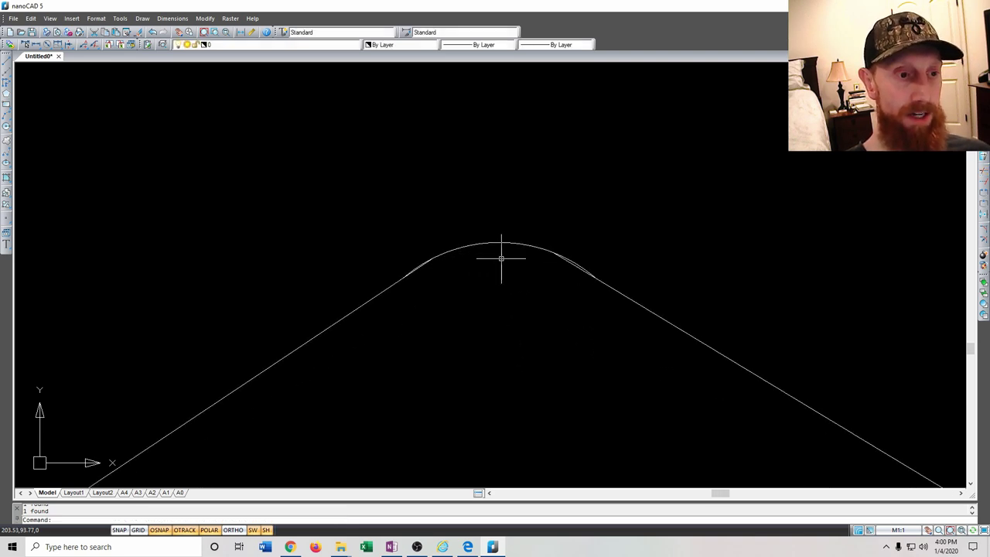
scroll(501, 259, "down", 2)
scroll(527, 266, "up", 5)
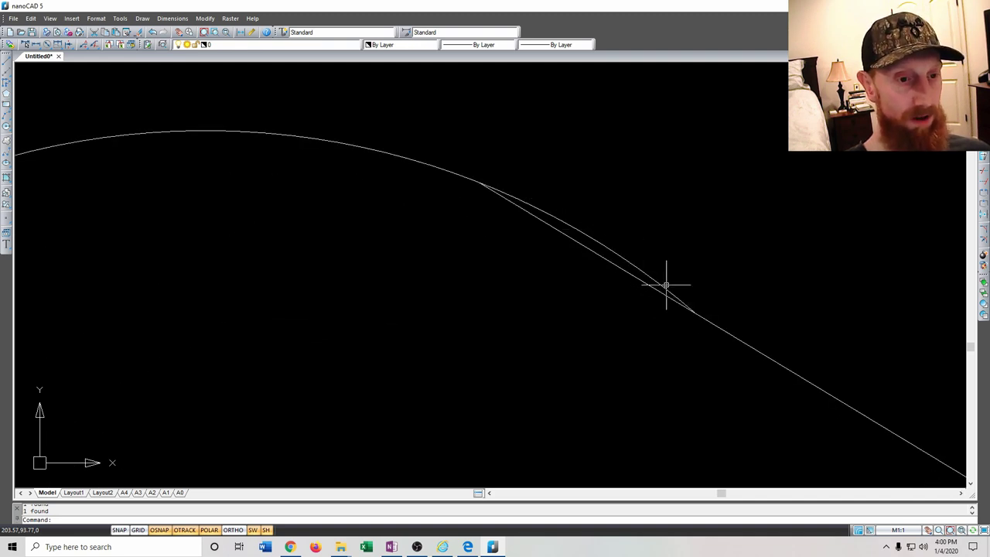
left_click(518, 207)
left_click(483, 186)
left_click(479, 184)
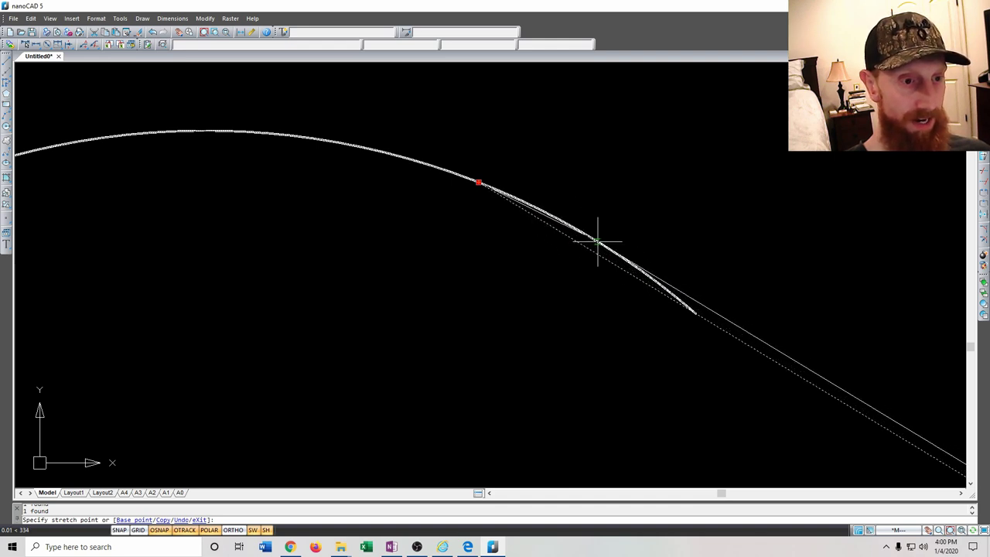
left_click(656, 277)
scroll(559, 380, "down", 4)
middle_click_drag(588, 398, 570, 320)
scroll(578, 287, "up", 5)
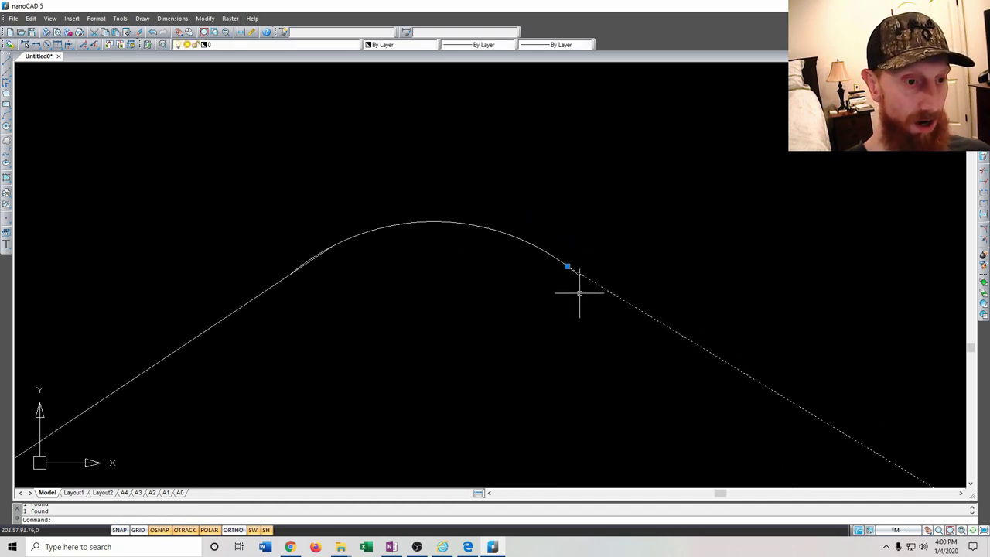
scroll(543, 268, "down", 6)
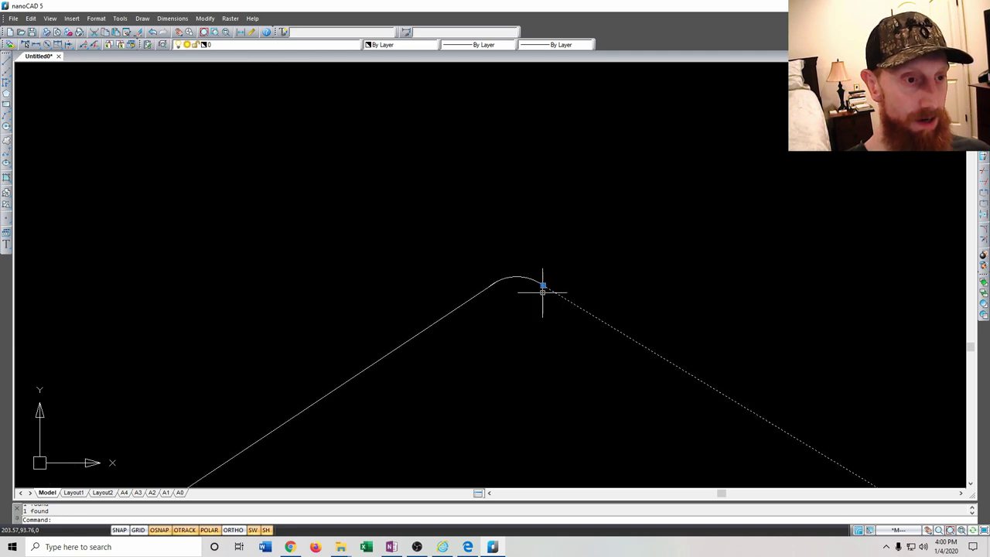
key("ctrl+z")
Examine the rounded peak of the smallest inverted V and the circle around it, both up close and within the whole drawing
scroll(512, 340, "down", 6)
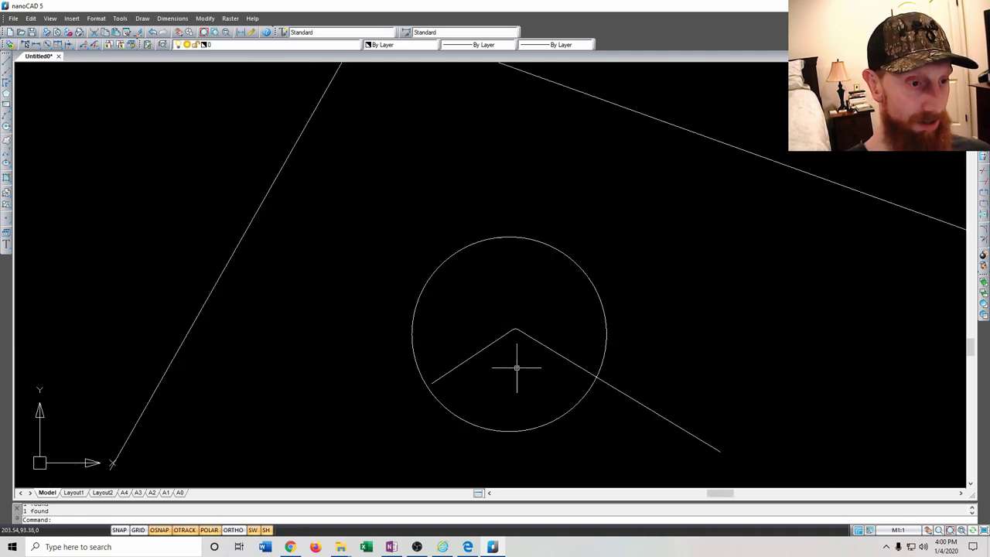
middle_click_drag(515, 365, 508, 283)
left_click(552, 172)
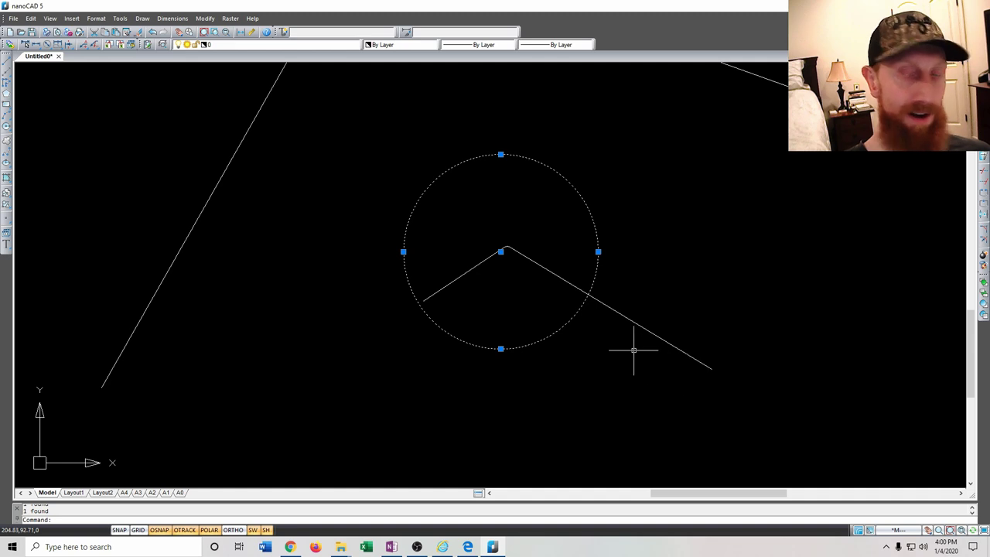
scroll(510, 262, "up", 3)
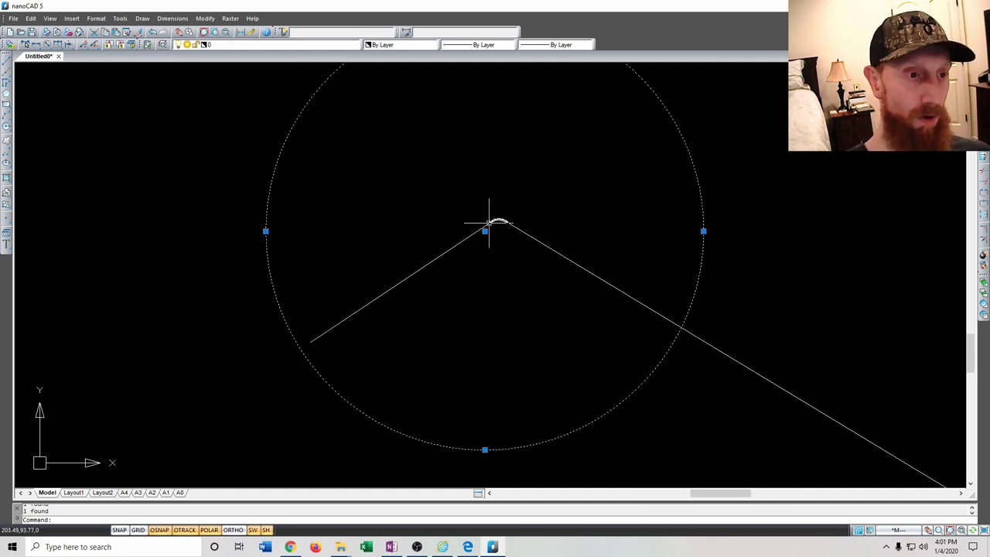
scroll(497, 336, "down", 4)
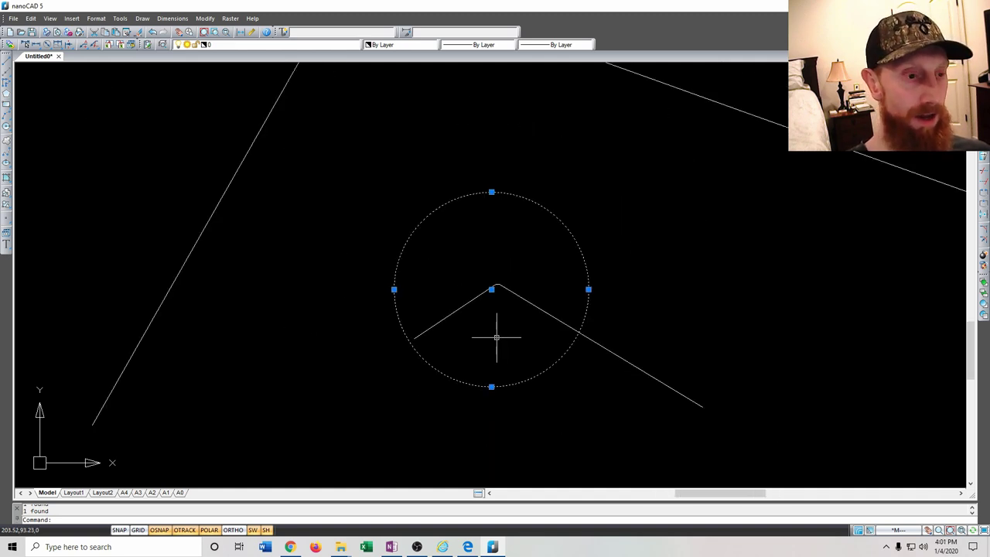
mouse_move(500, 331)
middle_mouse_down()
mouse_move(502, 317)
mouse_move(506, 358)
middle_mouse_up()
scroll(372, 85, "up", 4)
scroll(447, 219, "down", 5)
scroll(453, 248, "down", 5)
middle_click_drag(641, 239, 550, 270)
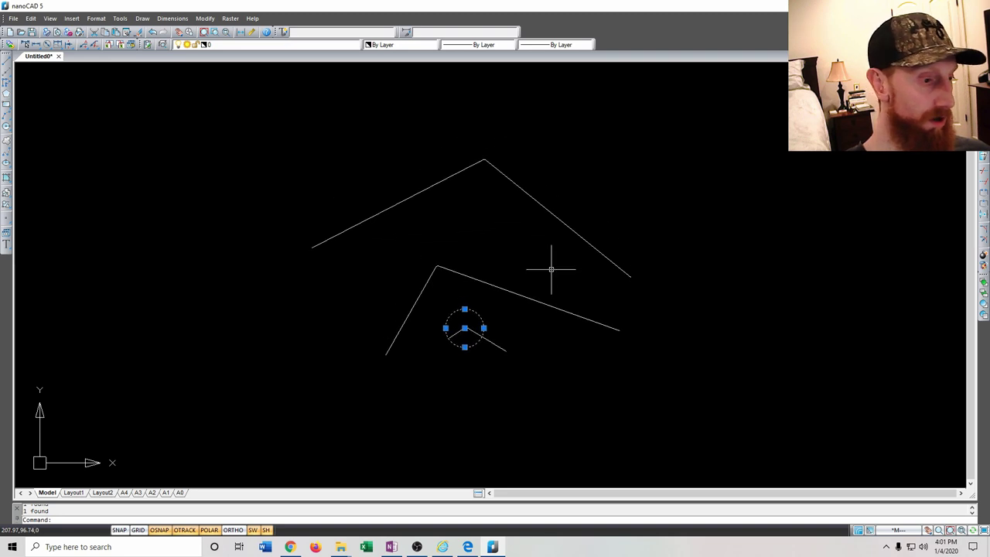
key("alt+Tab")
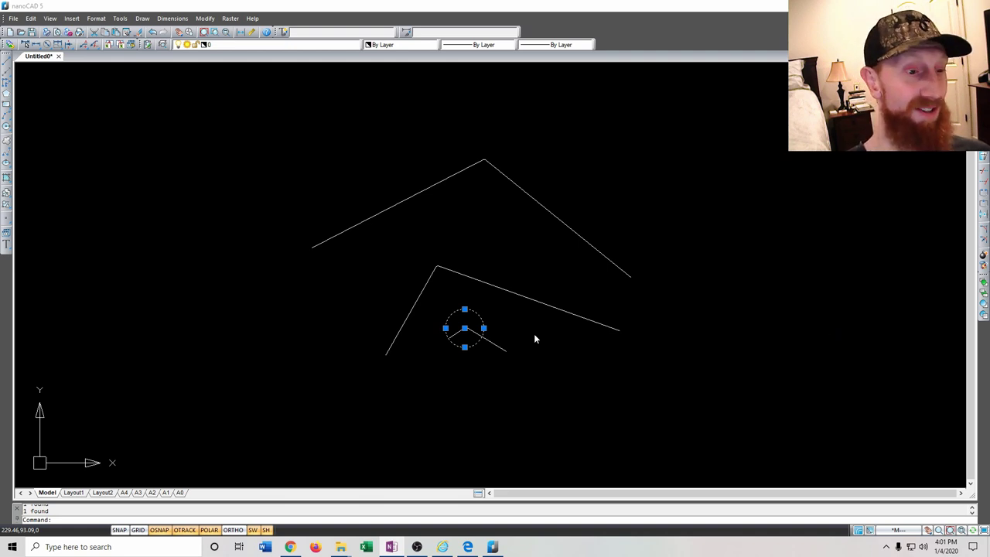
left_click(467, 365)
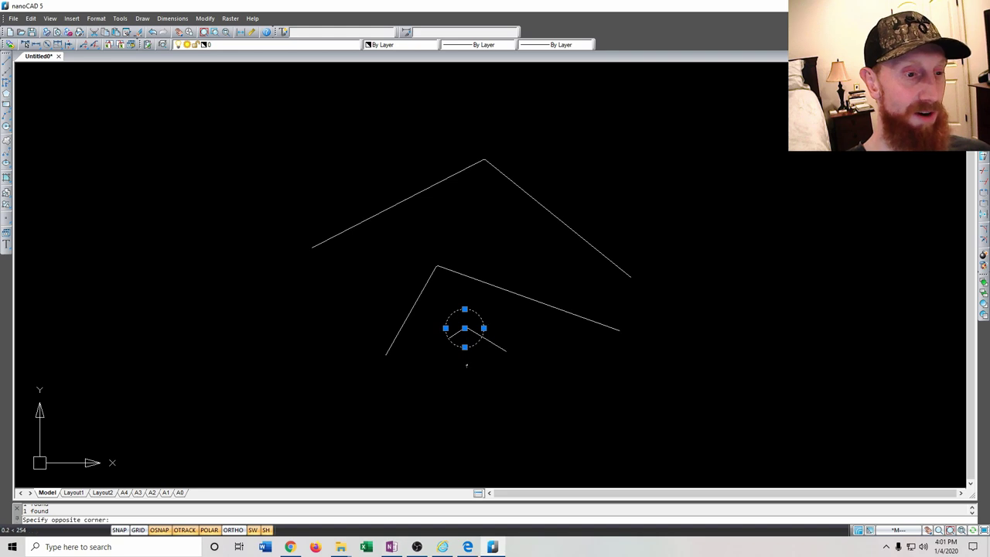
key("Escape")
Move the radius 1 circle by its centre grip to just above the left line of the smallest inverted V
scroll(466, 359, "up", 5)
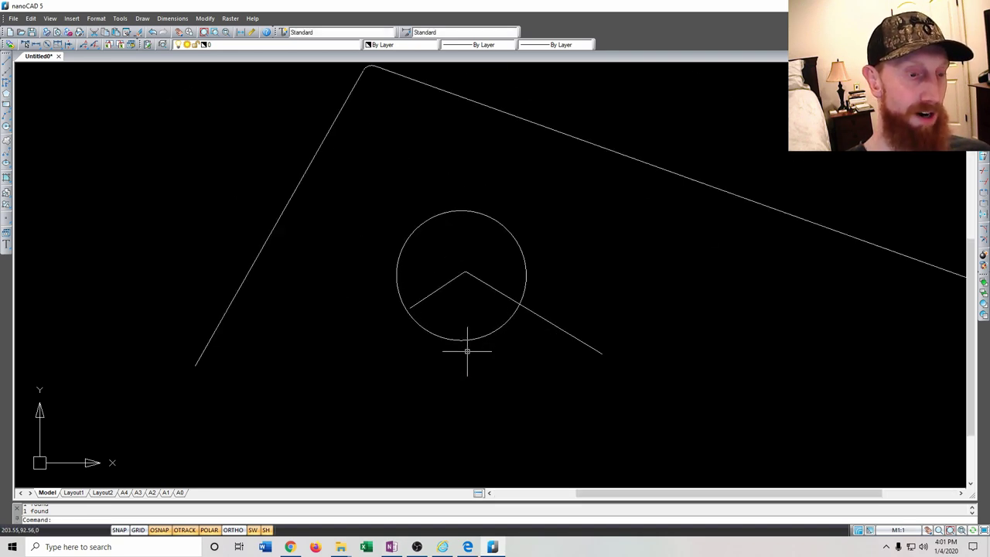
left_click(489, 215)
key("Escape")
left_click(502, 224)
left_click_drag(461, 274, 702, 310)
left_click(702, 310)
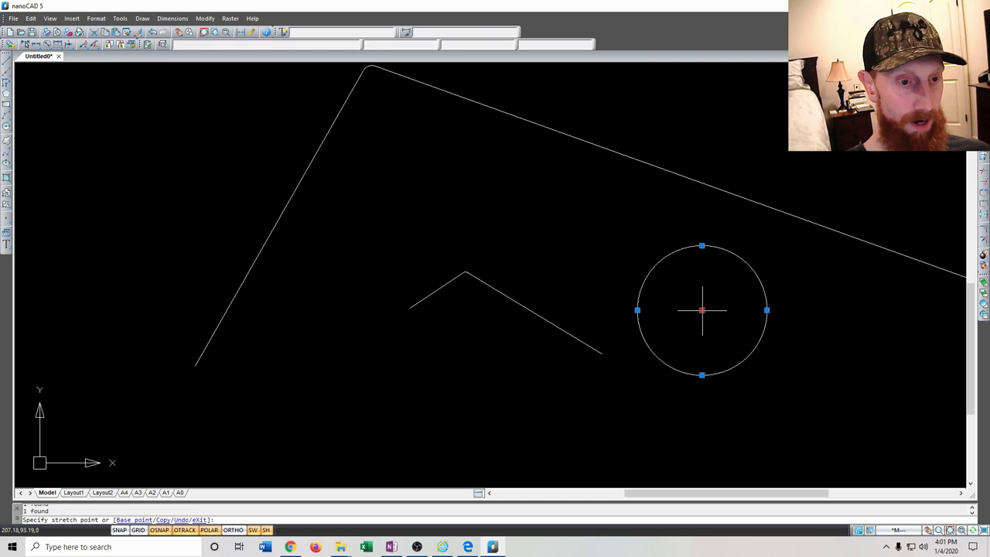
left_click(412, 213)
Move the circle and the smallest inverted V together, from the V's left end to the right end of the second inverted V
middle_click_drag(446, 307, 507, 355)
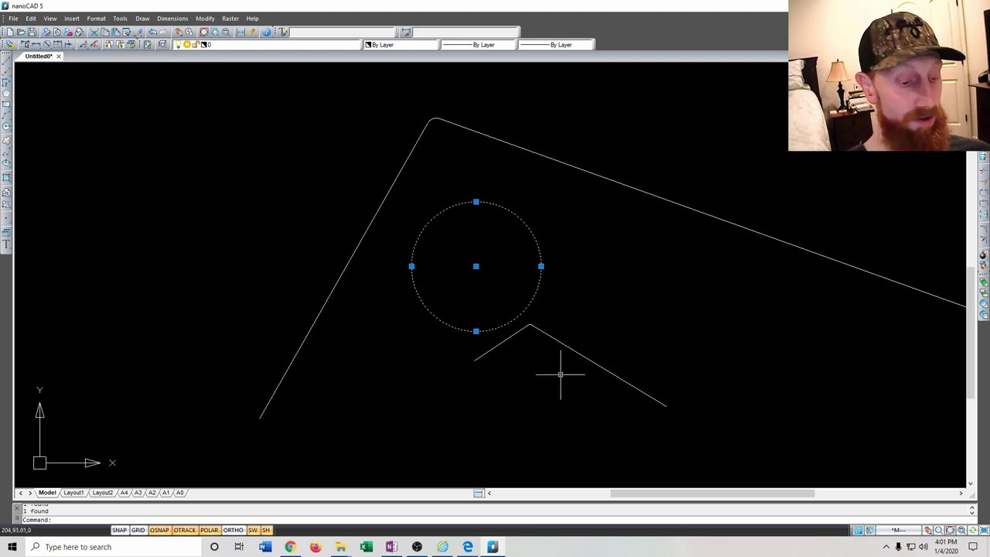
left_click_drag(557, 377, 500, 299)
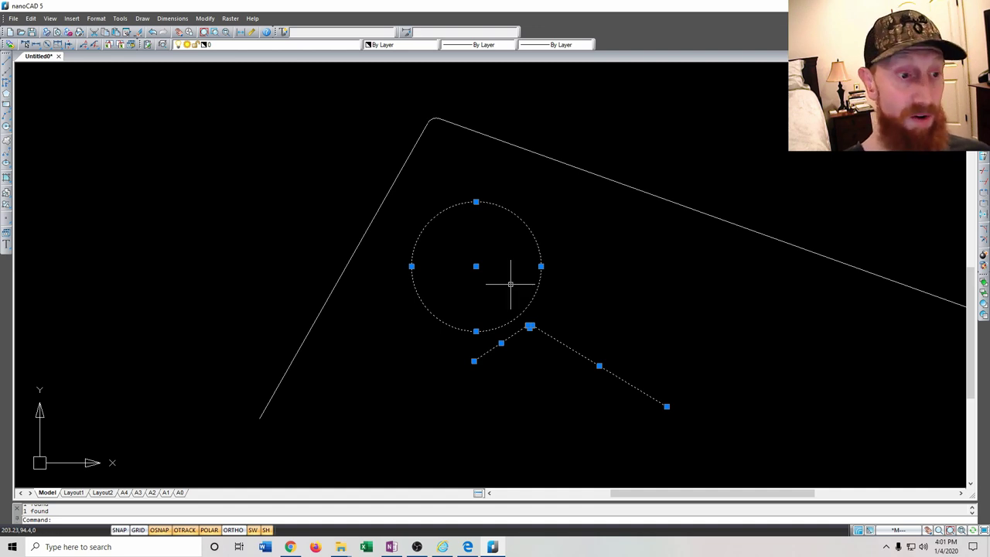
left_click(476, 266)
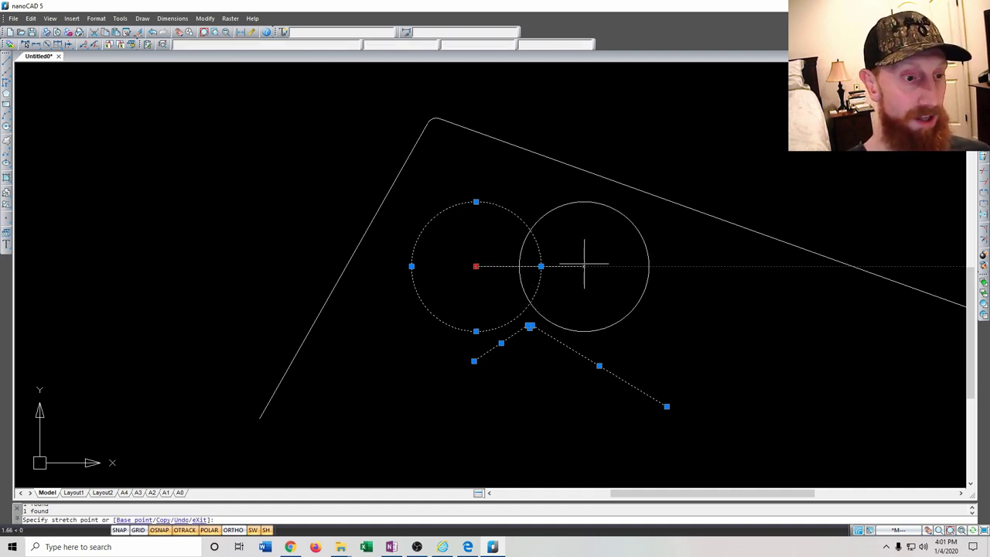
key("Escape")
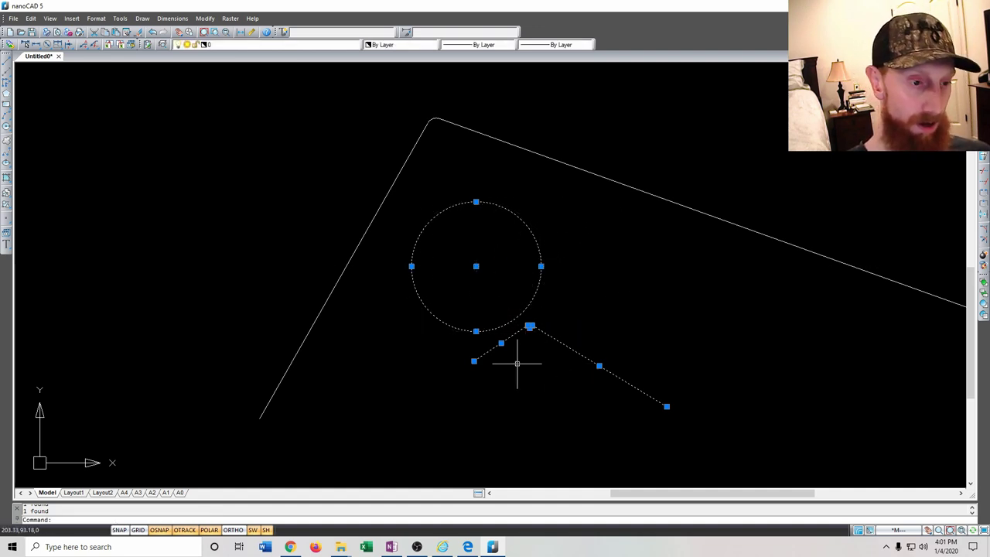
middle_click_drag(394, 323, 447, 314)
type("mo")
key("Return")
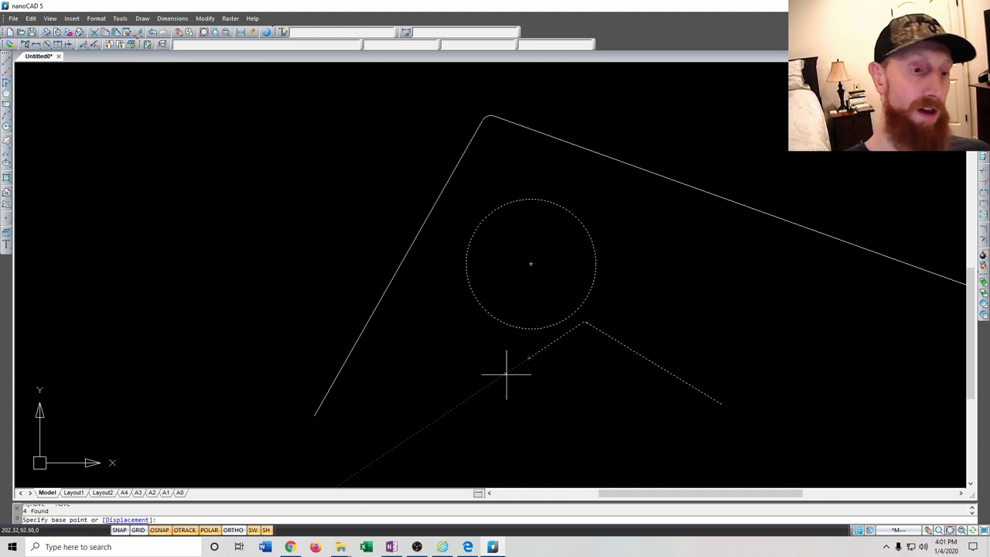
left_click(530, 358)
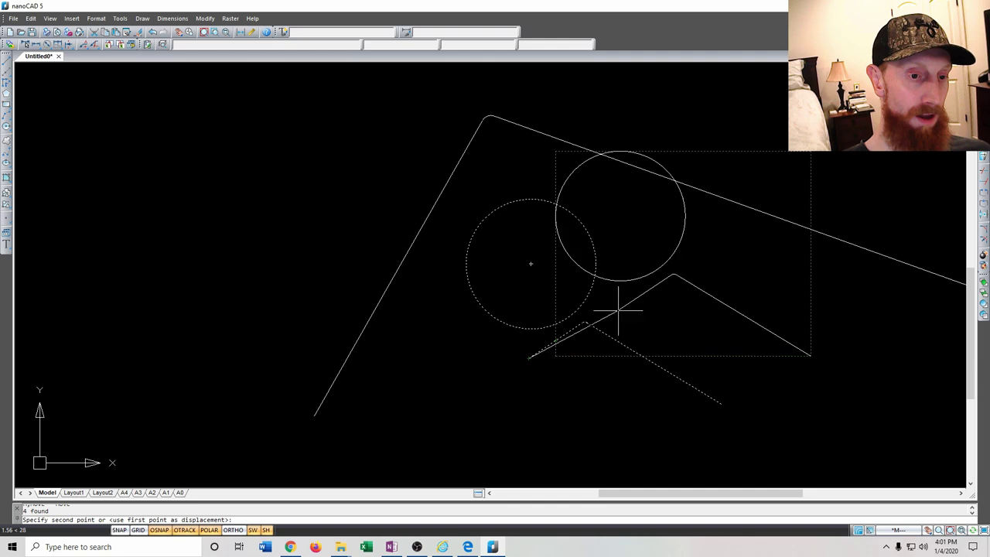
middle_click_drag(679, 283, 232, 239)
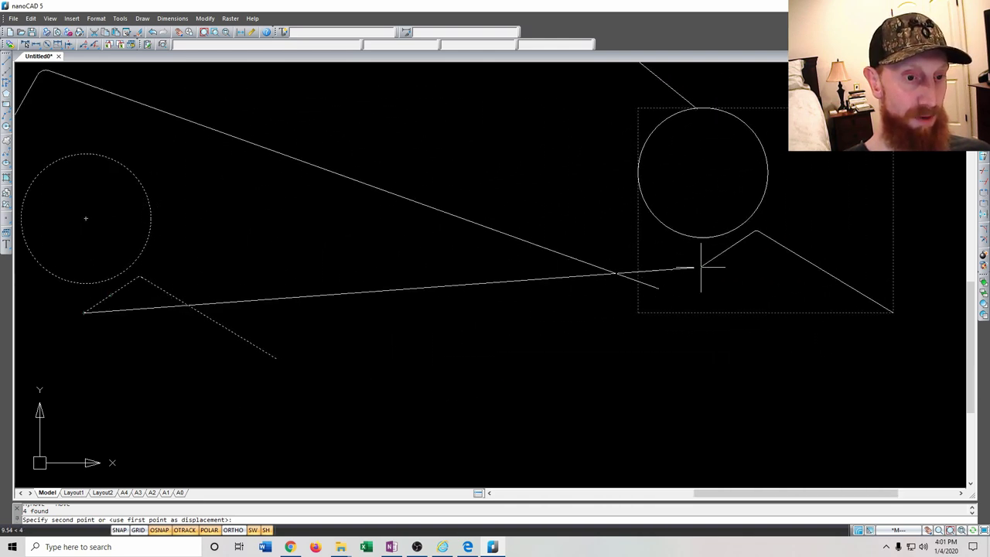
left_click(662, 288)
scroll(531, 441, "down", 3)
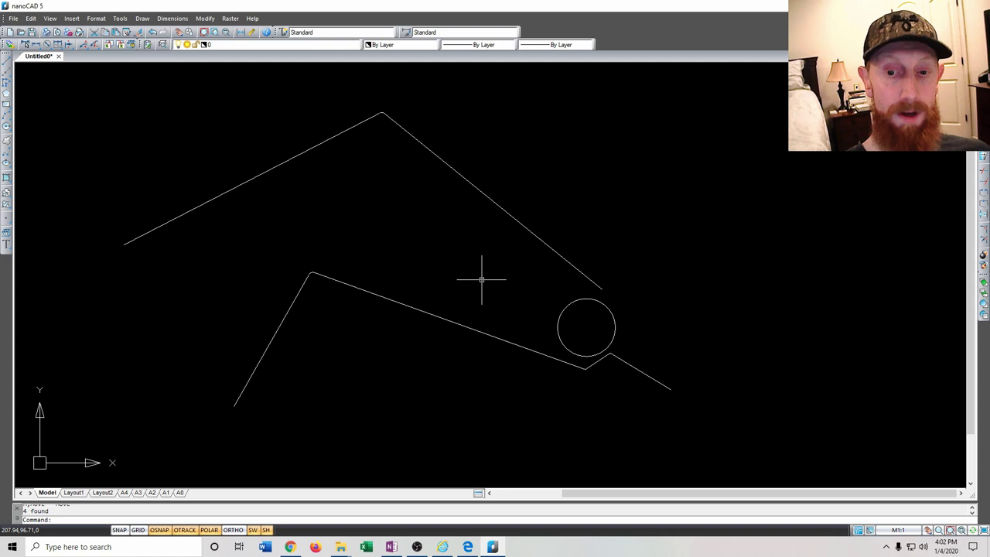
Erase all remaining lines, arcs and the circle with crossing selections to empty the drawing
scroll(601, 271, "down", 4)
middle_click_drag(628, 316, 625, 276)
left_click(709, 328)
left_click(593, 236)
key("Delete")
left_click(577, 307)
left_click(436, 174)
key("Delete")
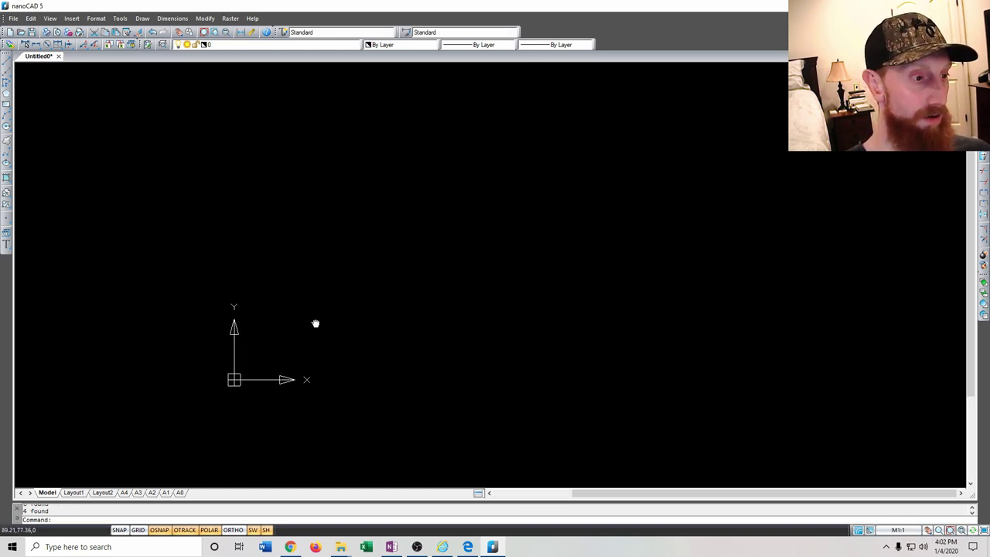
Draw a horizontal line segment 8.25 long to the right from a free point in the empty drawing
left_click(6, 66)
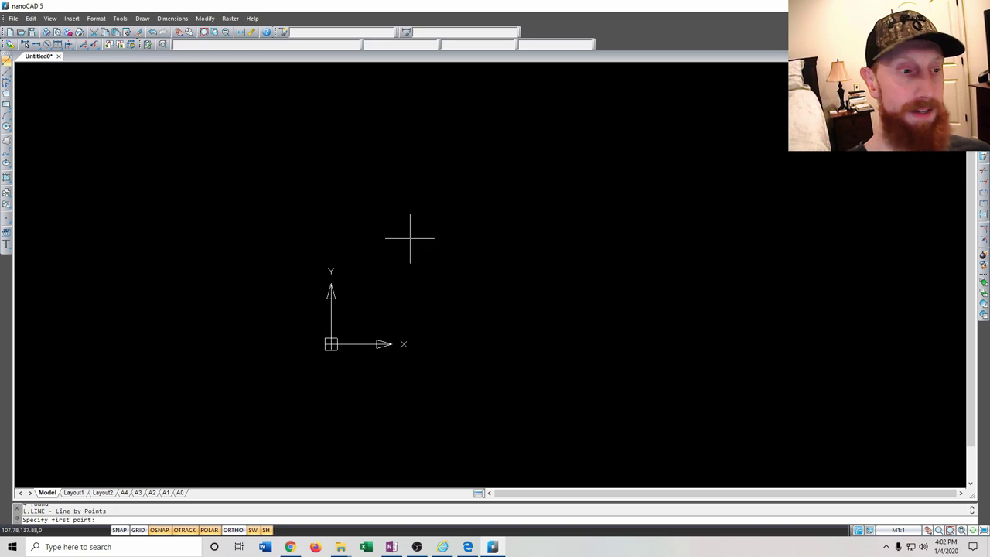
middle_click_drag(498, 275, 454, 256)
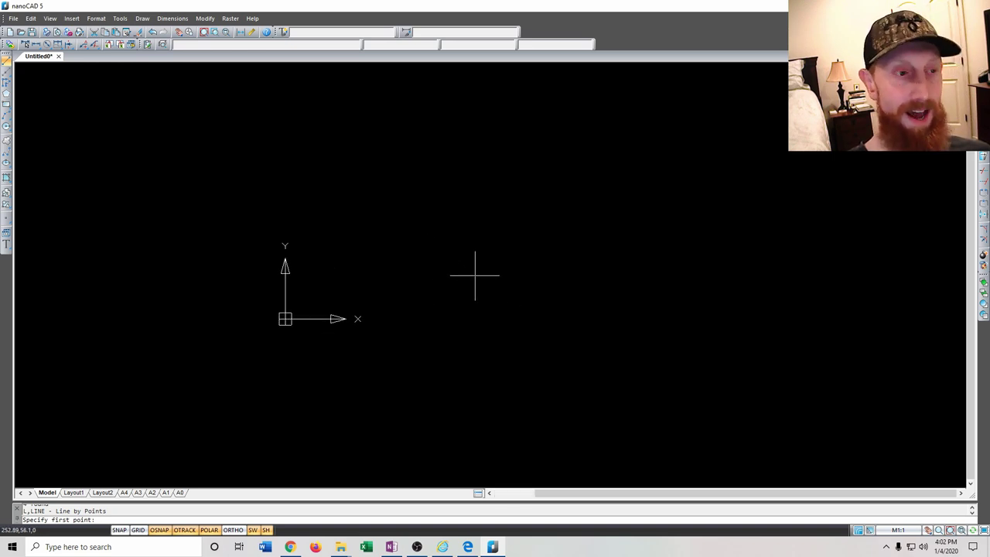
scroll(477, 236, "up", 5)
left_click(449, 265)
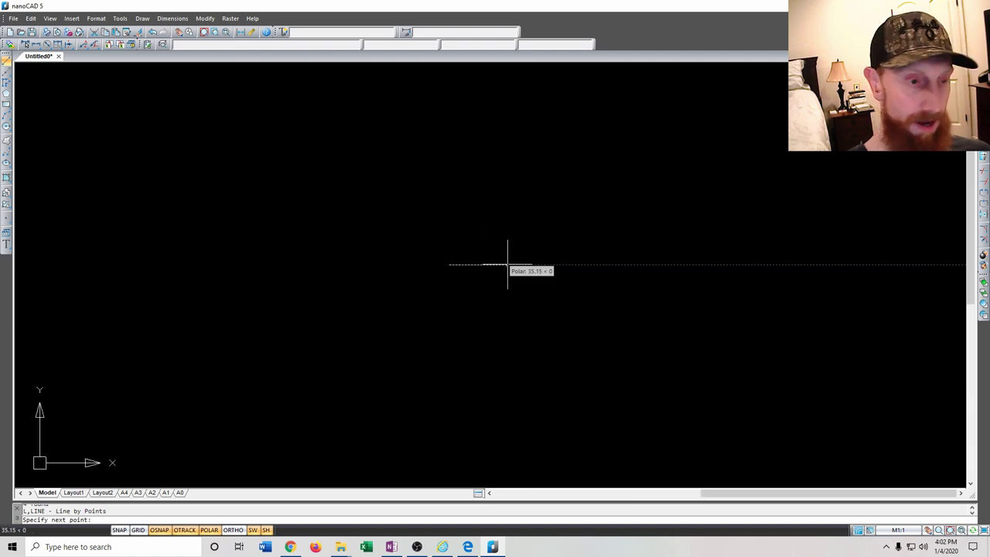
type("8")
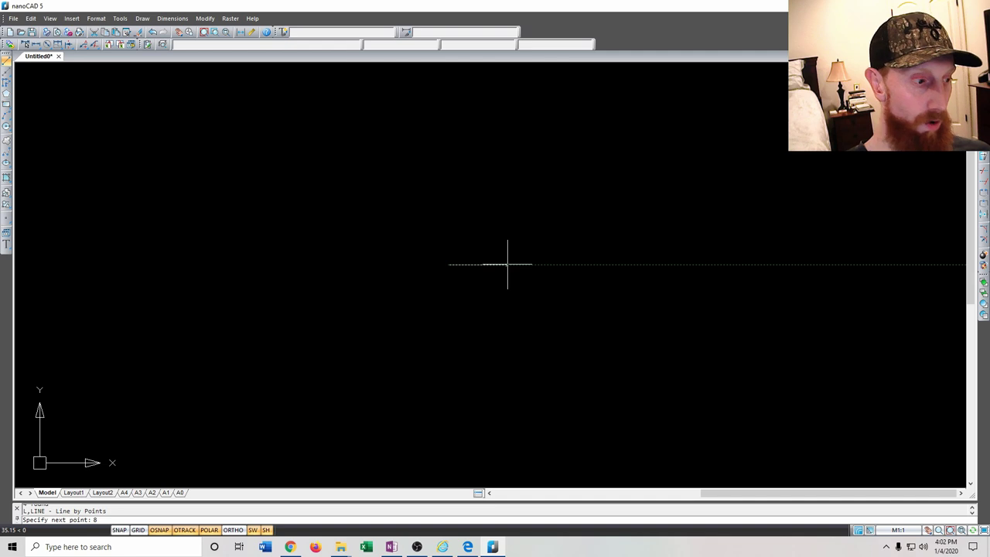
type(".25")
key("Return")
scroll(464, 283, "up", 6)
middle_click_drag(511, 184, 528, 302)
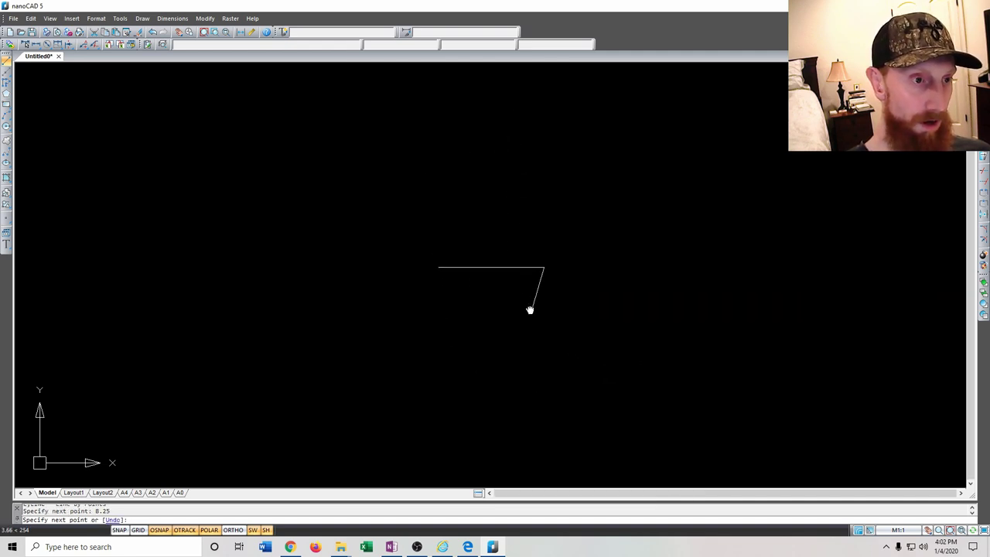
Undo the horizontal segment and draw one 8.25 long straight up from the same start point instead
key("ctrl+z")
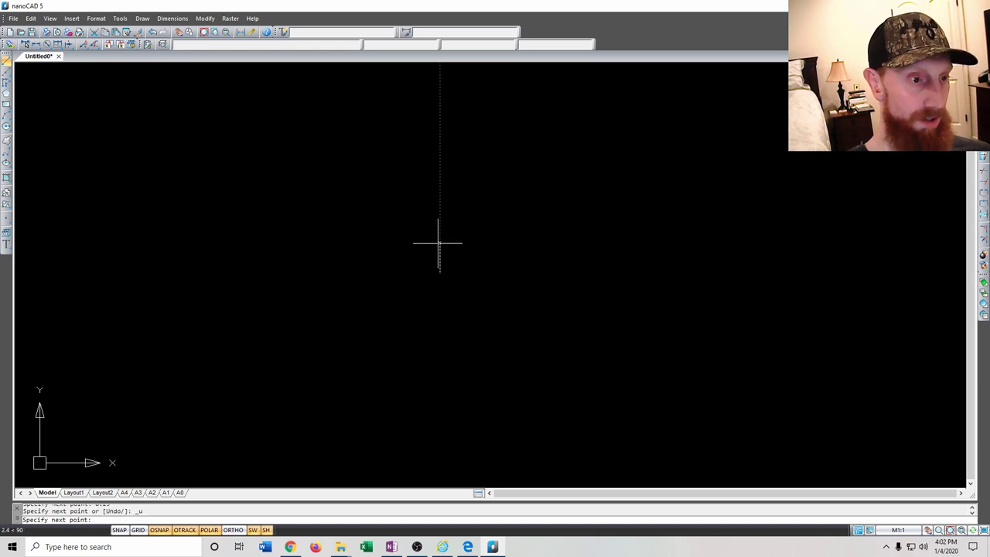
type("8.25")
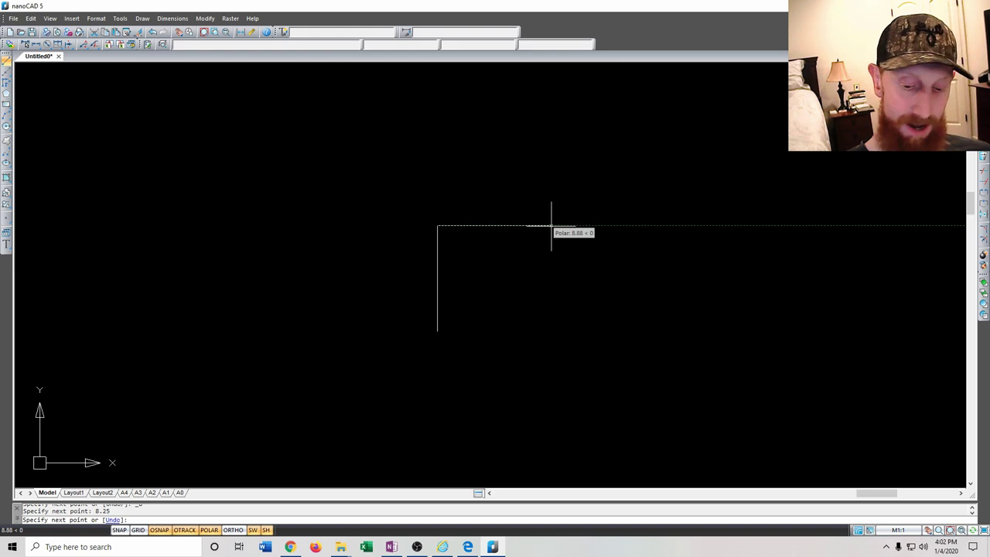
Continue the line 11 to the right from the vertical segment's upper end and close the shape into a rectangle
type("11")
key("Return")
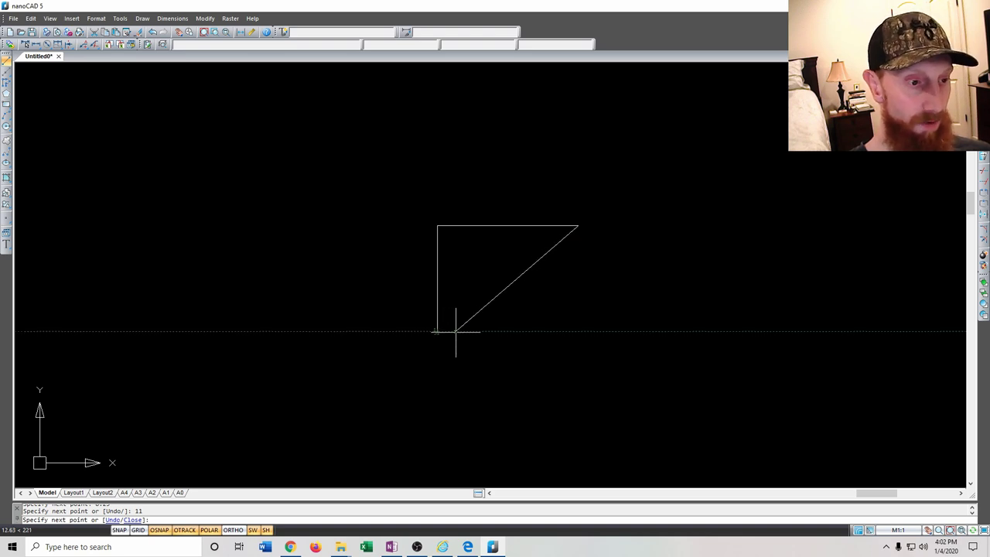
left_click(578, 331)
left_click(437, 331)
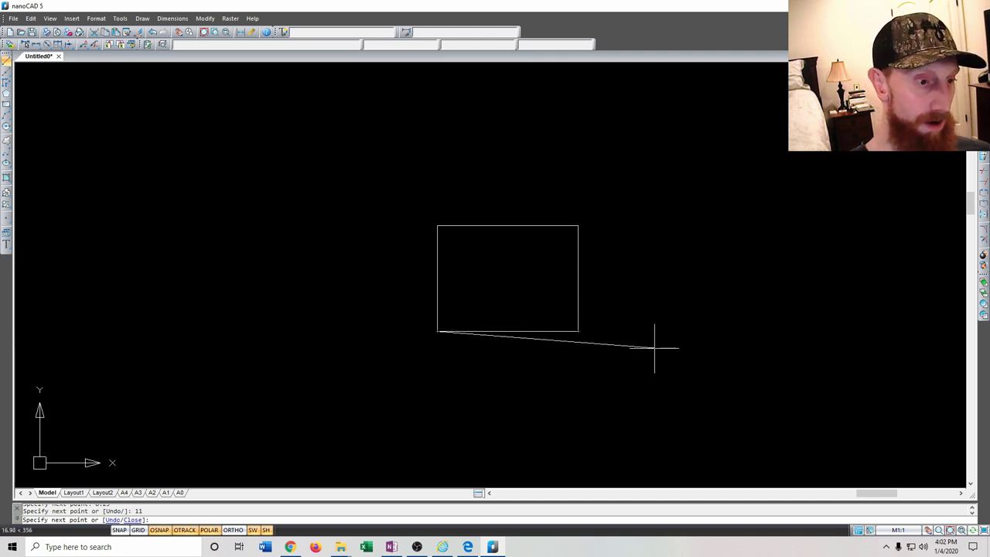
key("Escape")
Draw a horizontal line 7.25 long to the right, inside the rectangle just below its upper edge
scroll(499, 270, "up", 3)
scroll(499, 270, "up", 2)
mouse_move(536, 294)
middle_mouse_down()
mouse_move(508, 287)
mouse_move(529, 310)
middle_mouse_up()
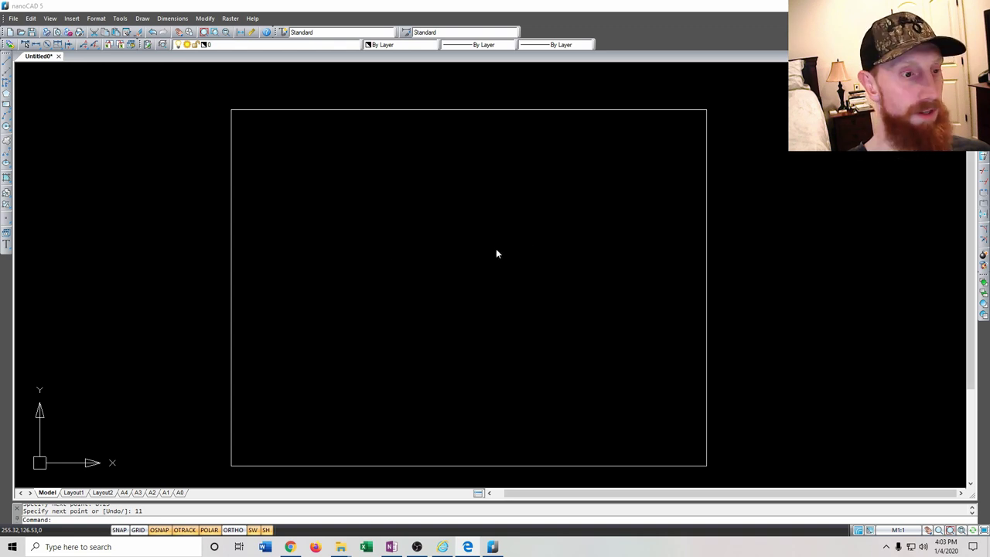
key("Return")
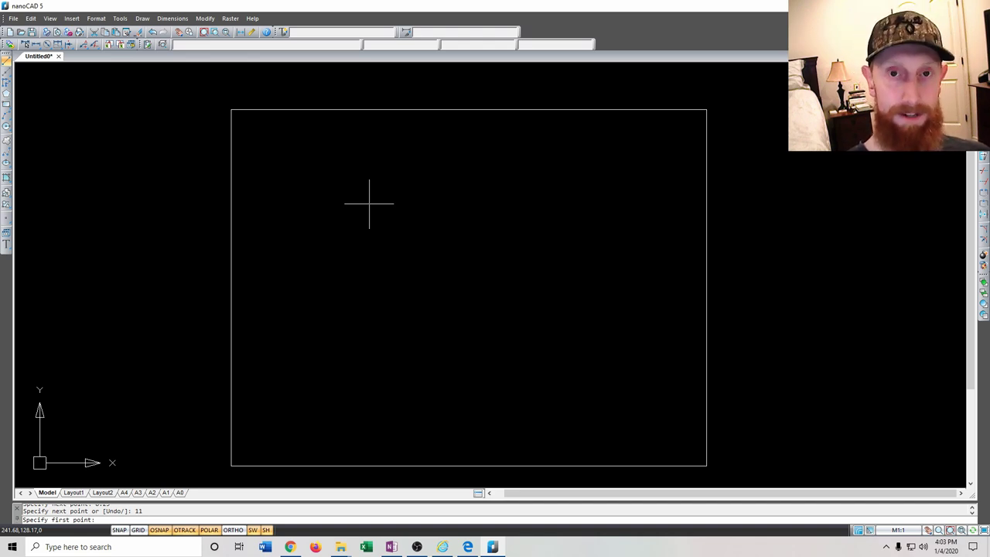
left_click(312, 154)
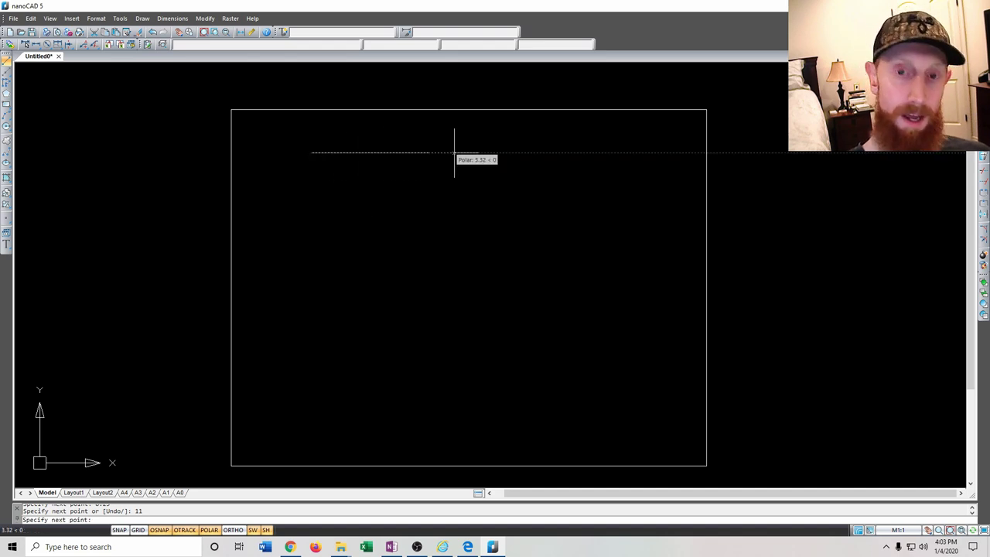
type("7.25")
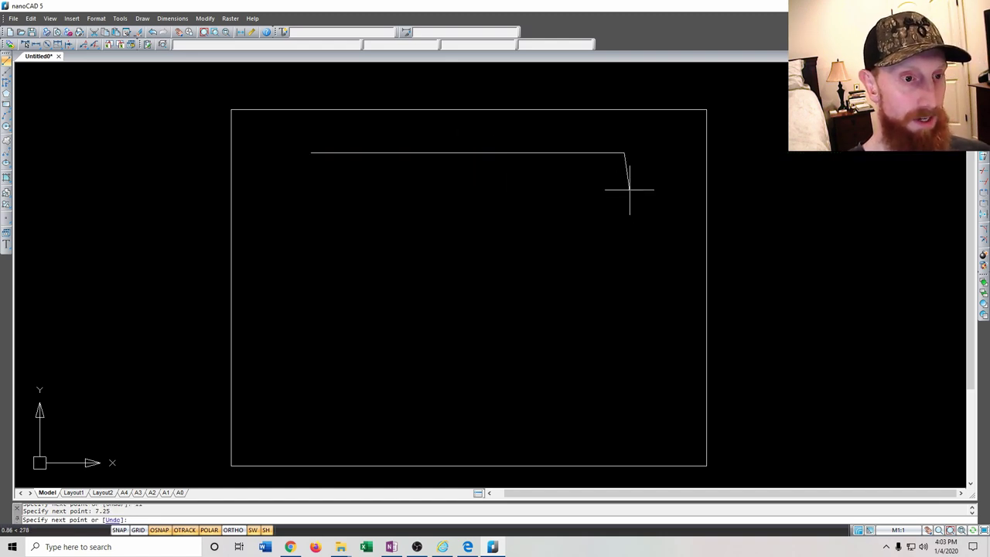
key("Return")
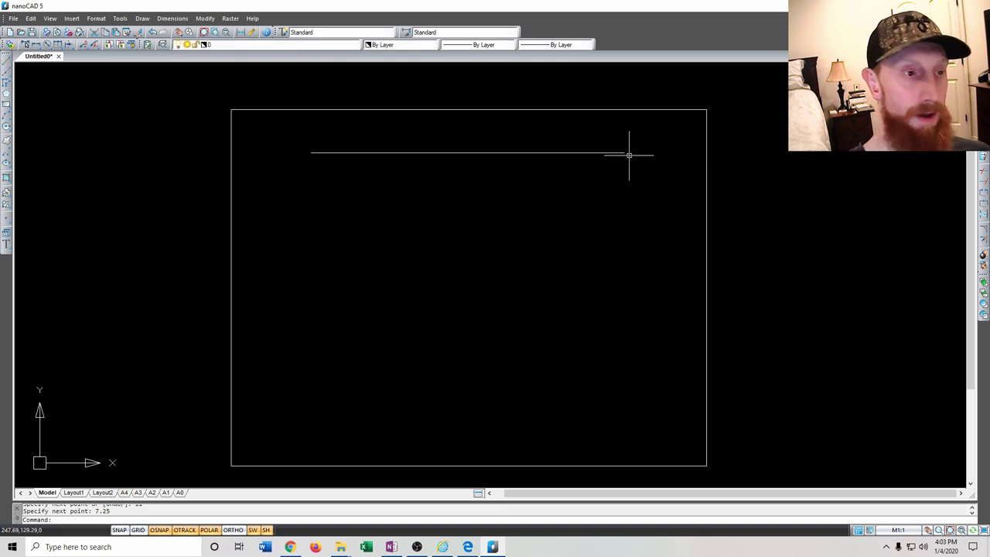
Draw a horizontal line 4 long just above the 7.25 line, starting in line with its left end
left_click(5, 65)
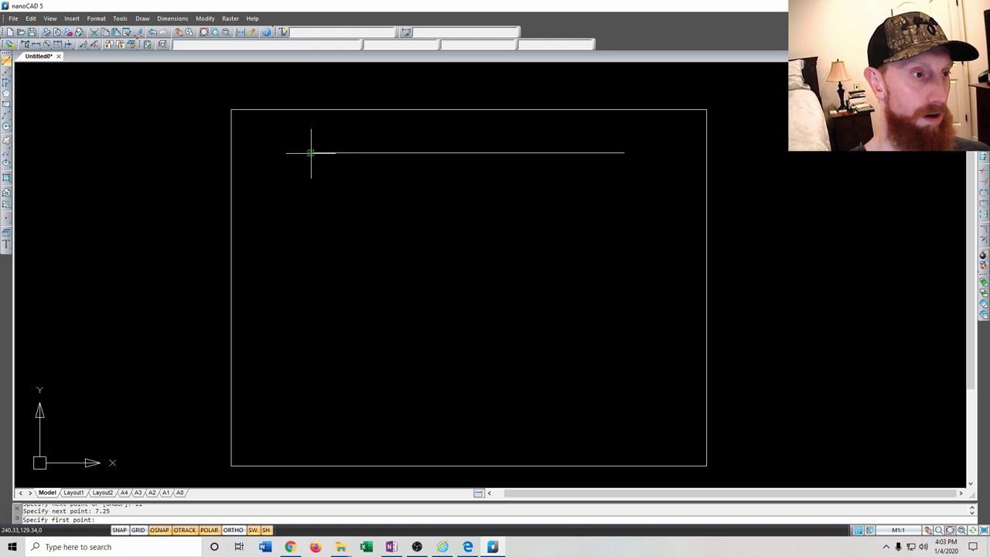
left_click(311, 142)
type("4")
key("Return")
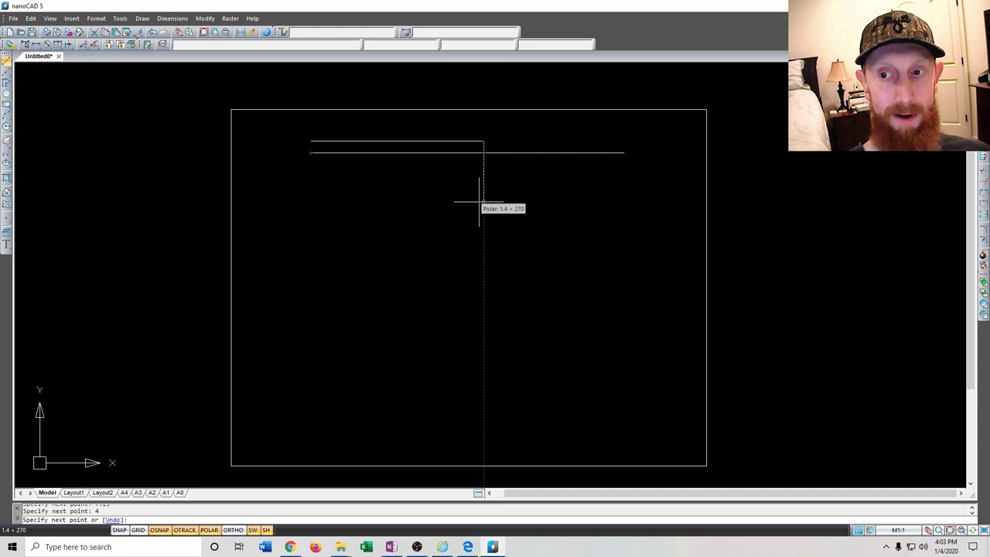
key("Escape")
Draw a shallow upward-bulging three-point arc below the 7.25 line, with its ends aligned to that line's ends
middle_click_drag(383, 168, 364, 221)
scroll(365, 224, "up", 2)
middle_click_drag(397, 263, 413, 240)
scroll(412, 235, "up", 2)
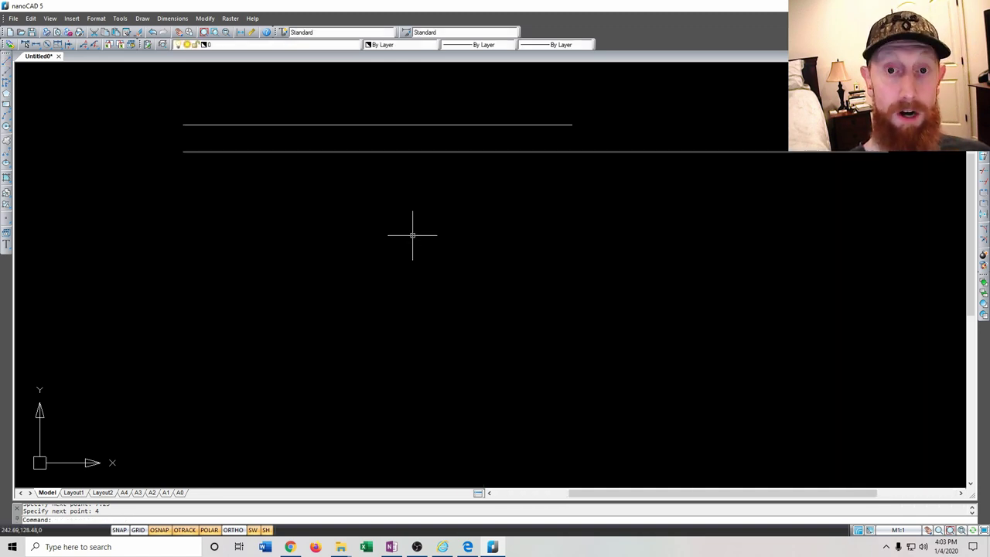
left_click(6, 118)
middle_click_drag(554, 193, 508, 201)
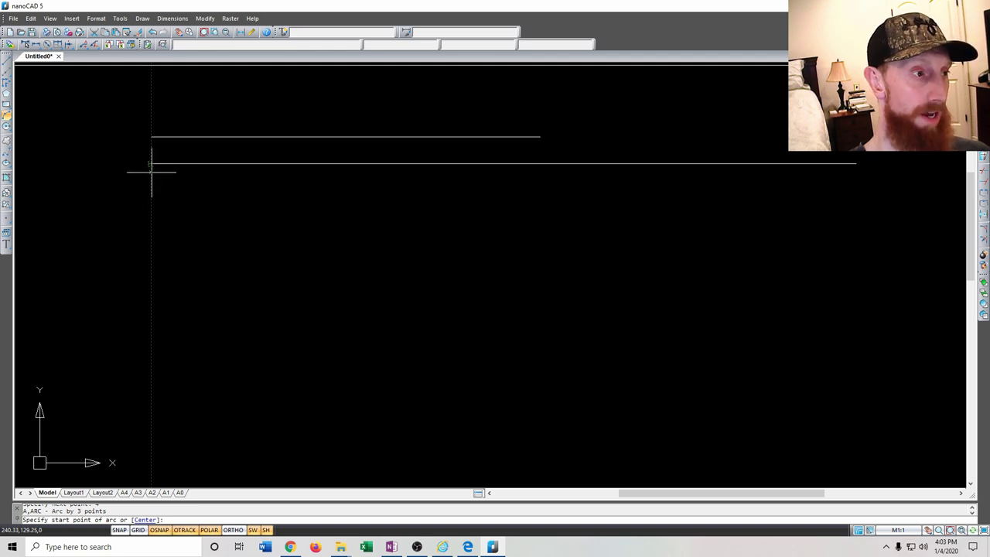
left_click(150, 222)
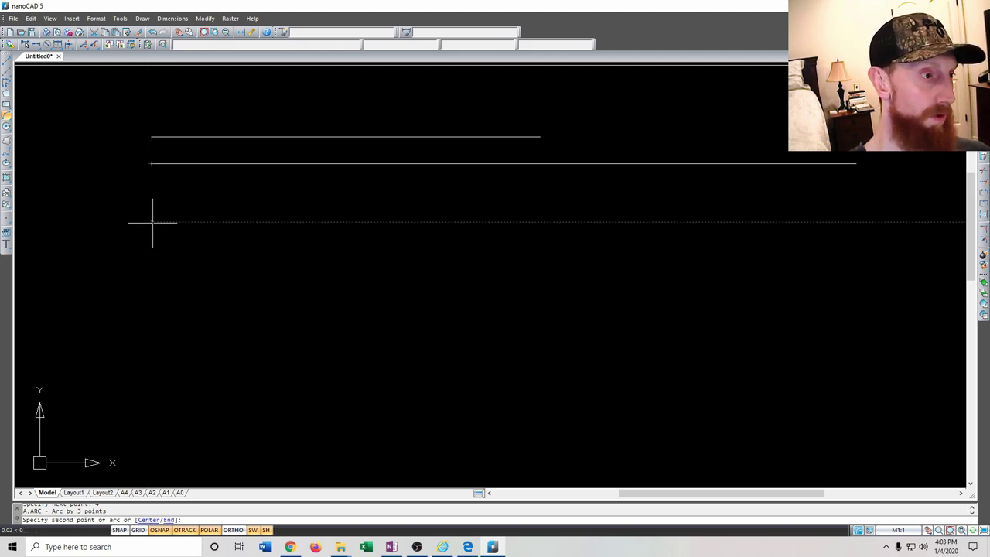
left_click(538, 206)
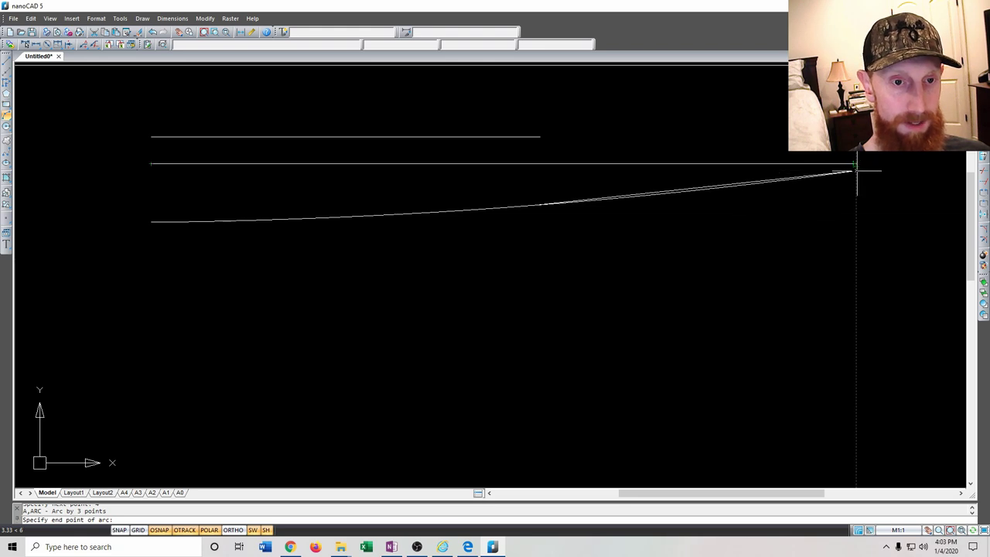
left_click(858, 220)
Flatten the arc by stretching its midpoint grip slightly downward, and clear the selection
scroll(300, 310, "down", 2)
scroll(283, 260, "up", 2)
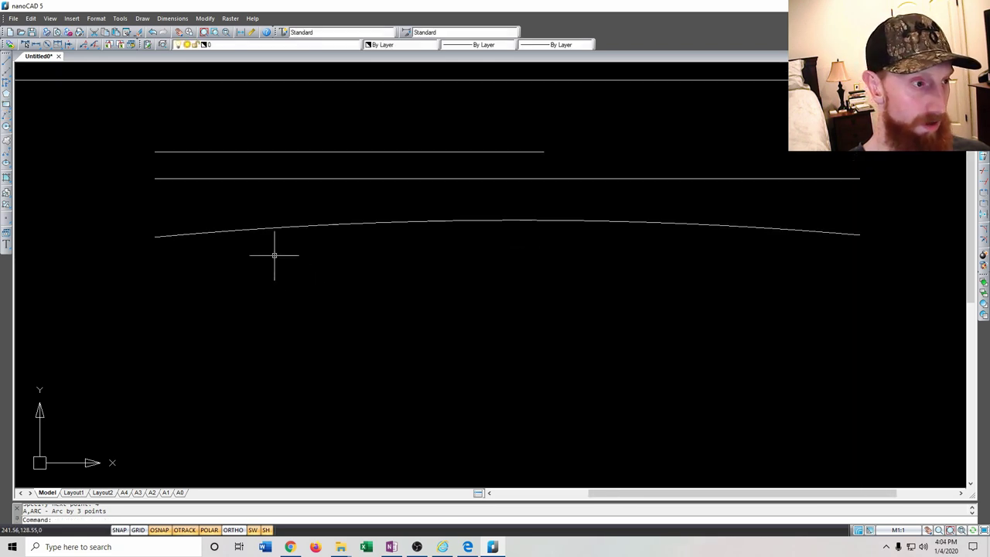
left_click(539, 224)
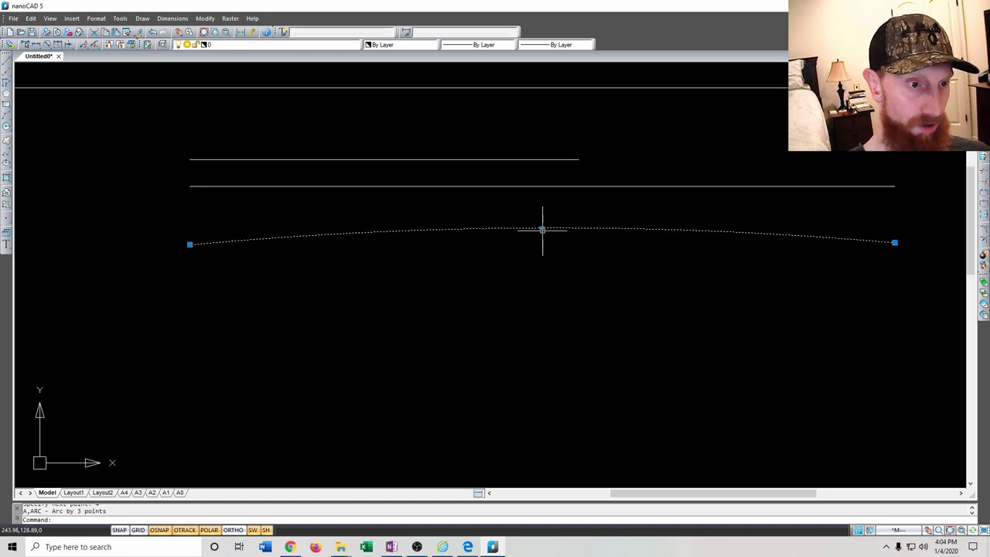
left_click(542, 227)
left_click(542, 227)
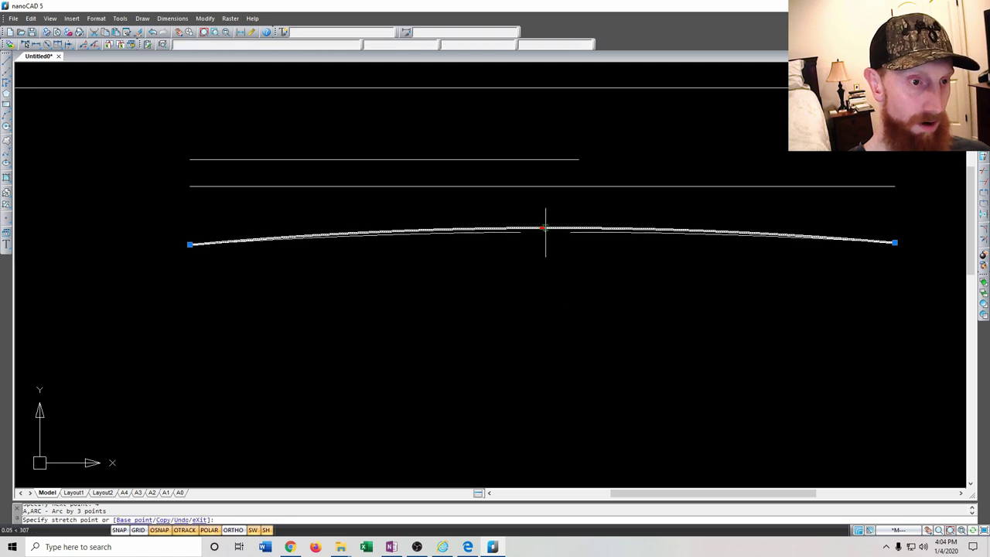
key("Escape")
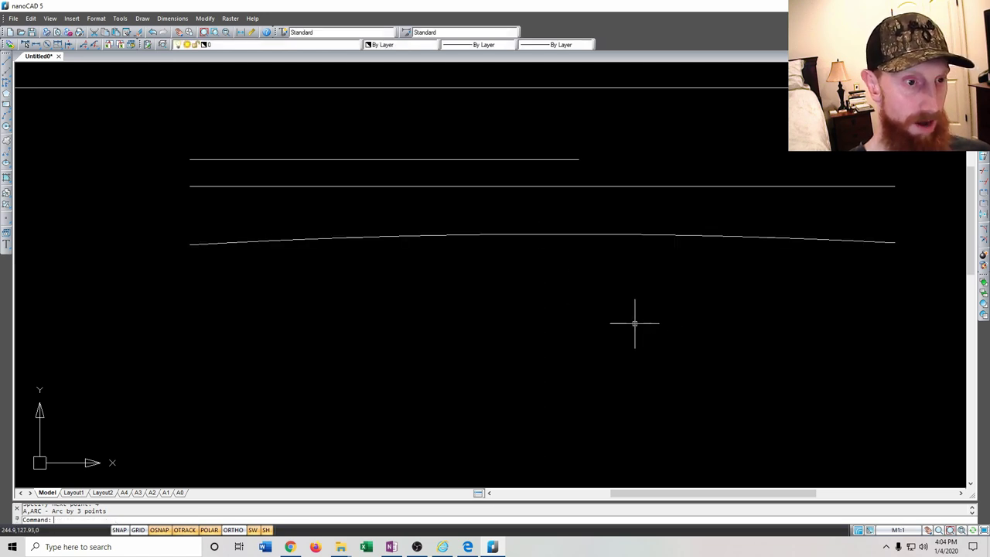
Stretch the arc's right endpoint a little straight down, and clear the selection
middle_click_drag(634, 323, 574, 281)
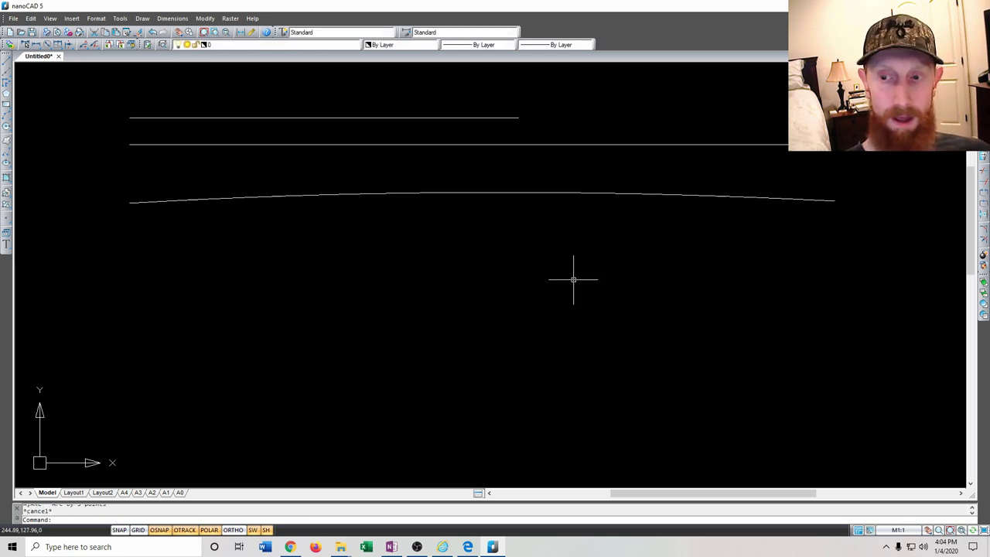
left_click(761, 198)
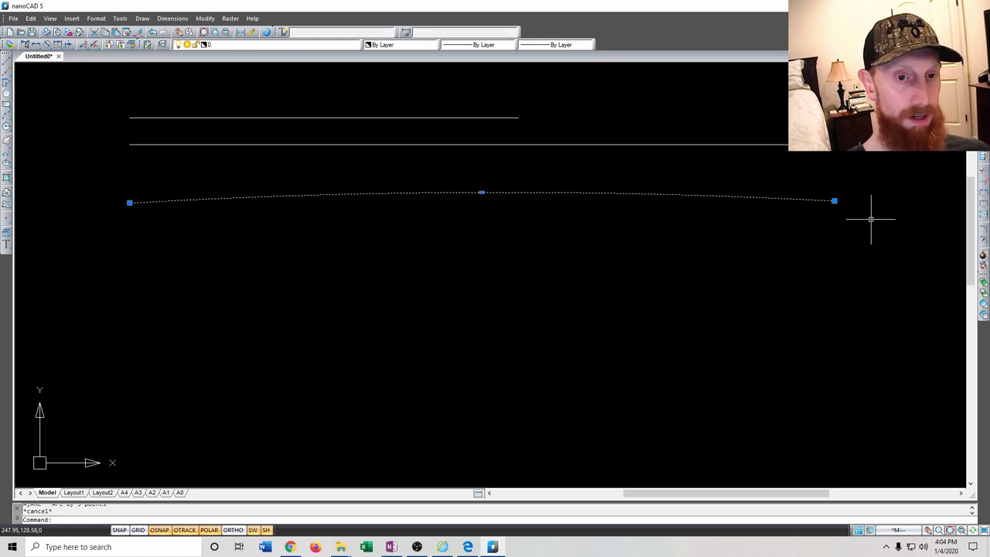
left_click(833, 201)
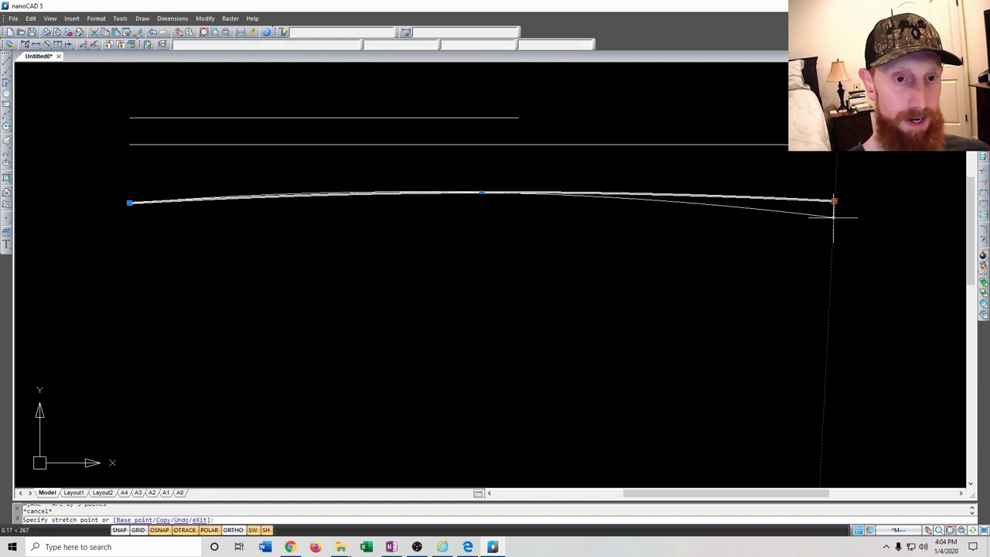
left_click(834, 226)
scroll(818, 314, "down", 1)
key("Escape")
scroll(816, 341, "up", 1)
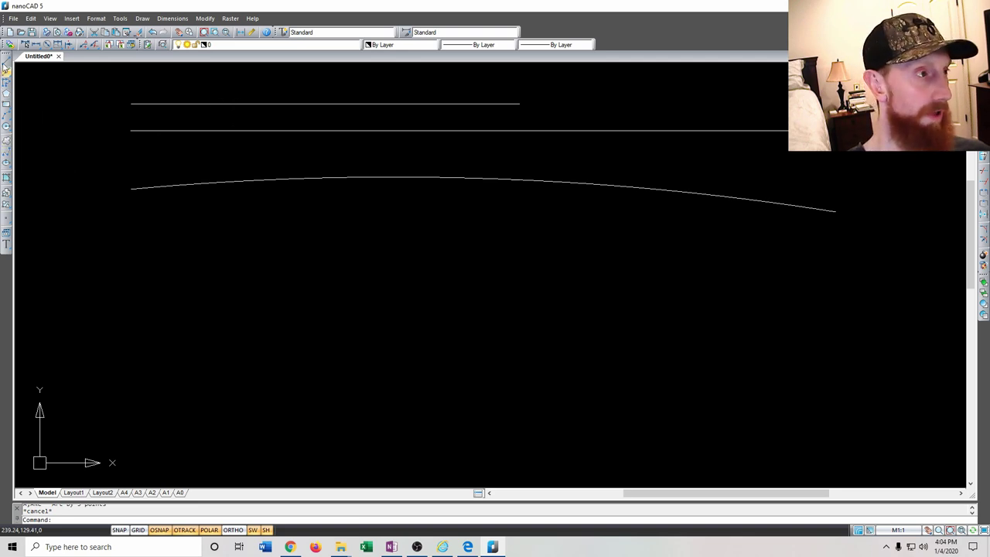
Draw a vertical line from the right end of the 4 line down across the 7.25 line and well past the arc
left_click(6, 68)
left_click(519, 104)
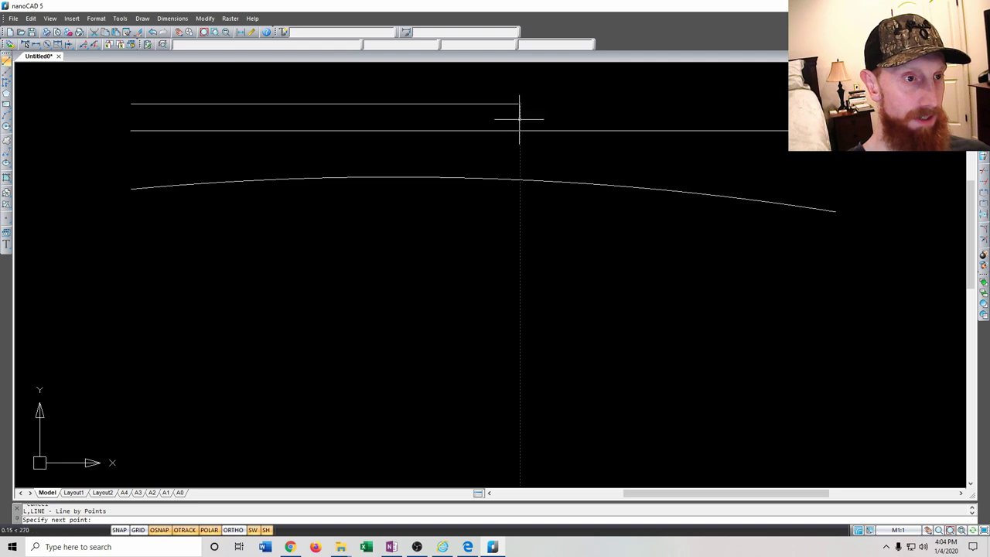
left_click(518, 384)
key("Escape")
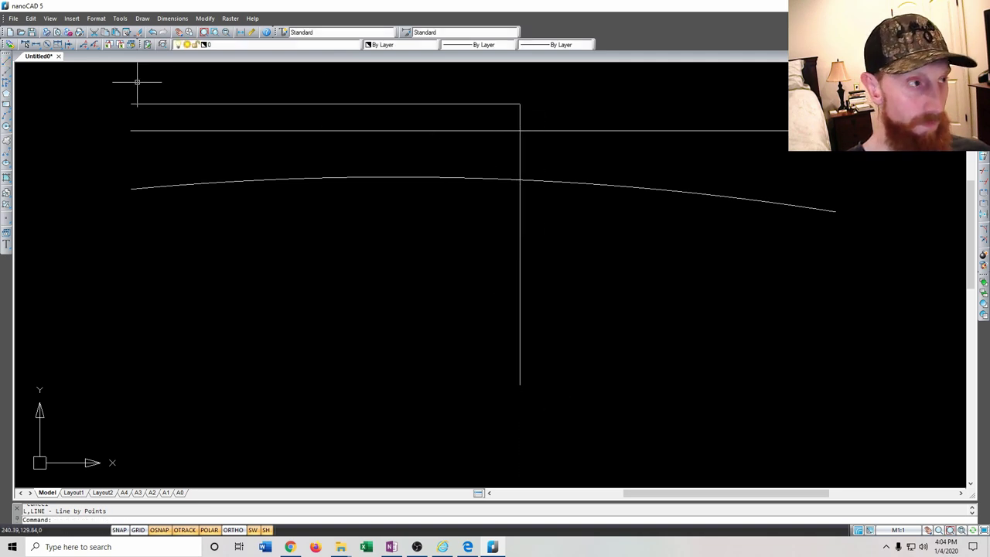
Draw a short three-point arc from the long arc's right end, curving down to the left short of the vertical line
left_click(7, 116)
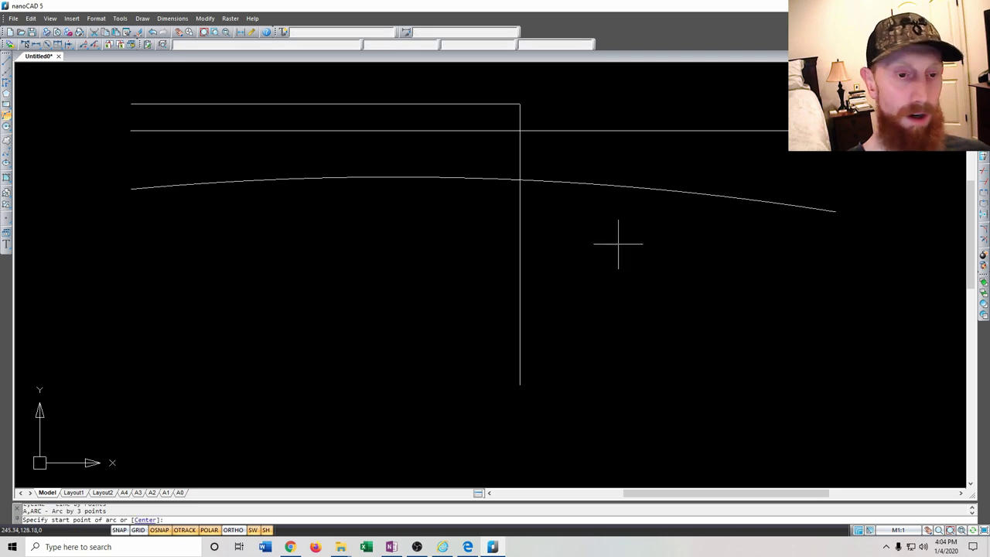
left_click(835, 210)
left_click(774, 255)
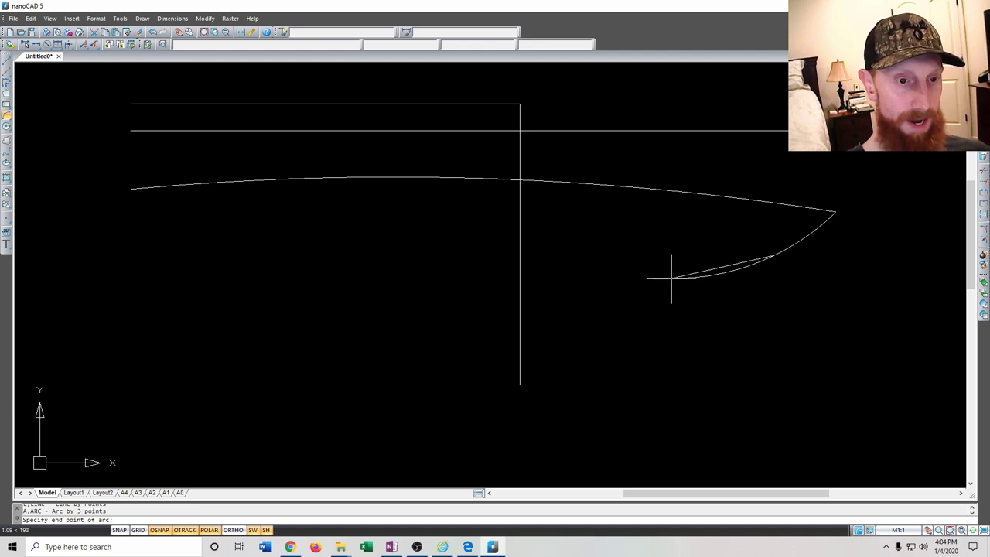
left_click(672, 279)
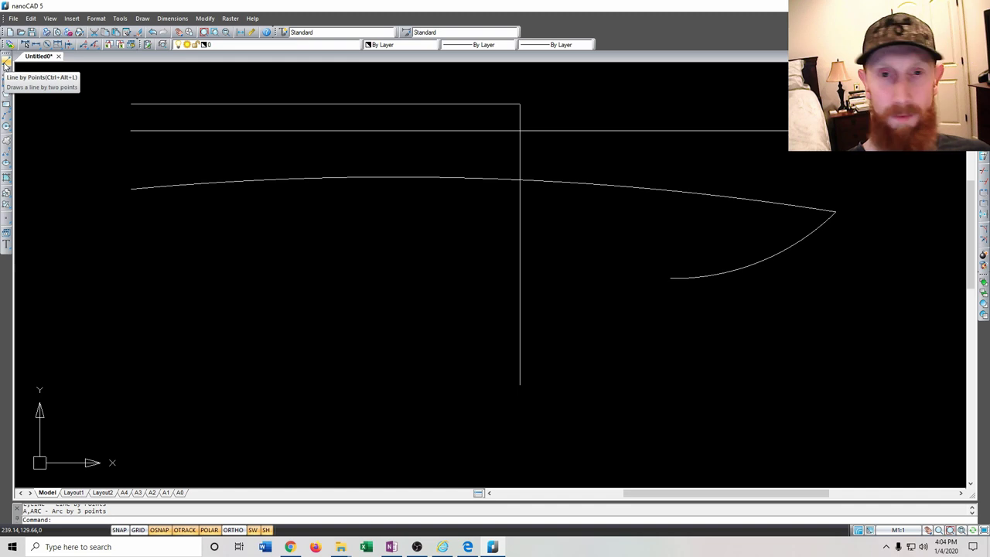
Draw a vertical line 1.2 long down from a point on the long arc, left of the existing vertical line
left_click(6, 67)
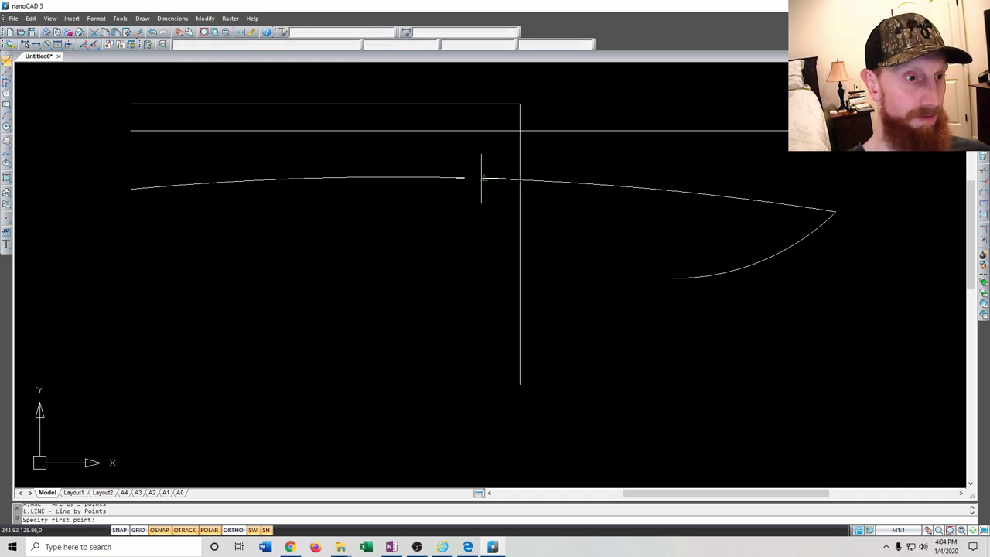
left_click(437, 178)
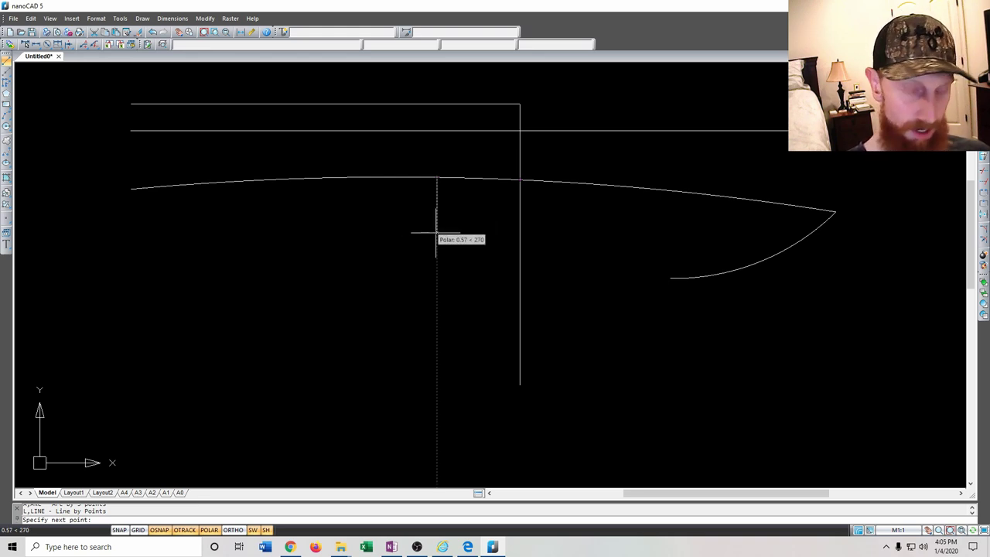
type("1.2")
key("Return")
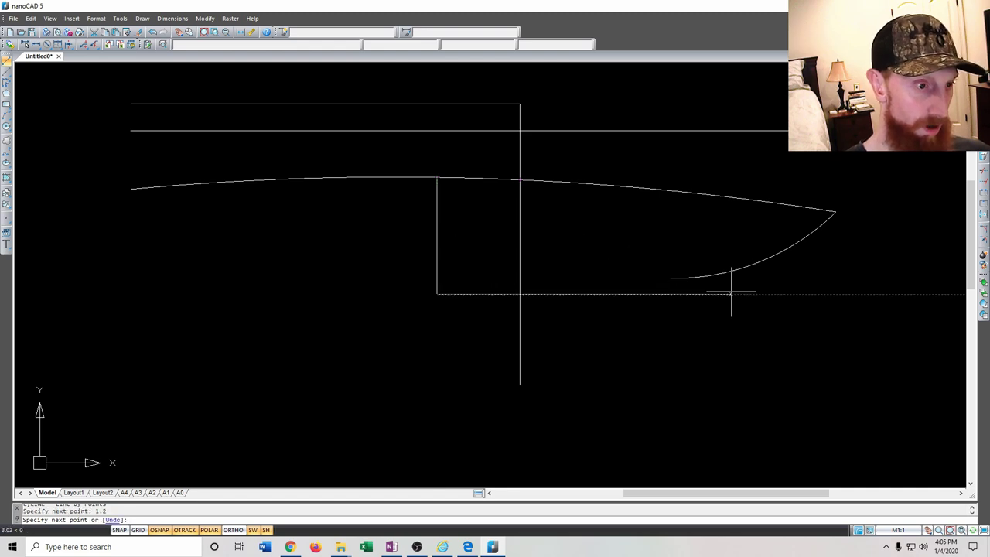
key("Escape")
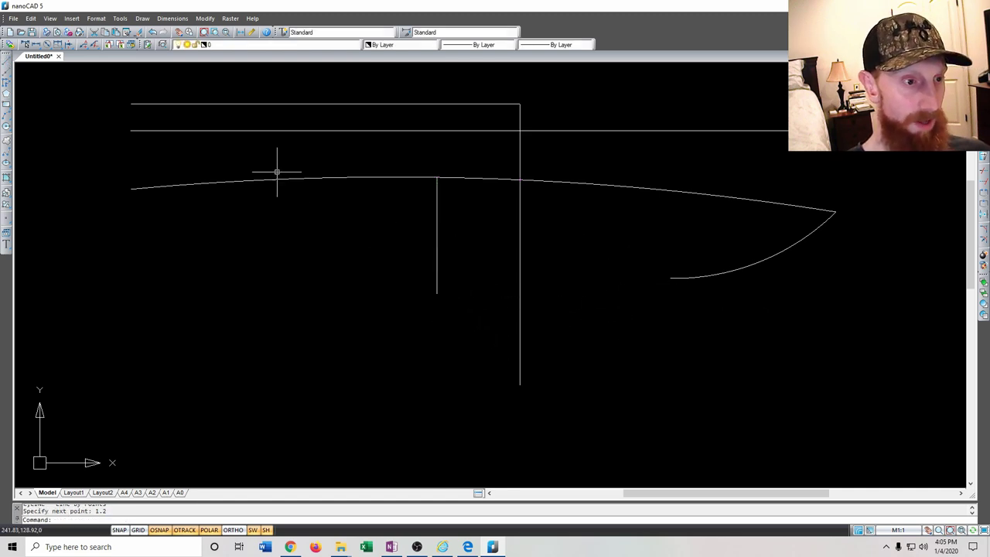
Draw a horizontal line level with the 1.2 line's lower end, from the long vertical line to right of the arcs' shared end
left_click(6, 66)
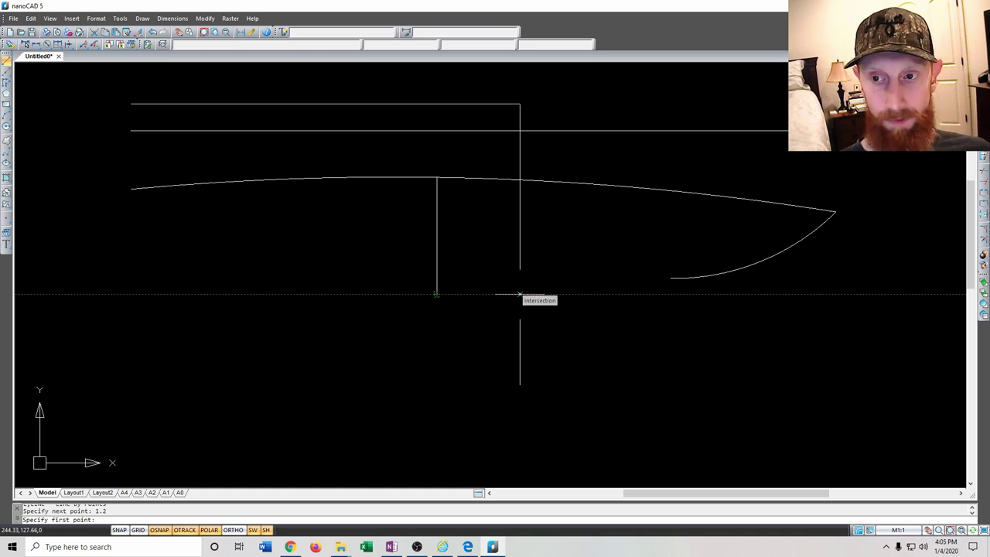
left_click(519, 294)
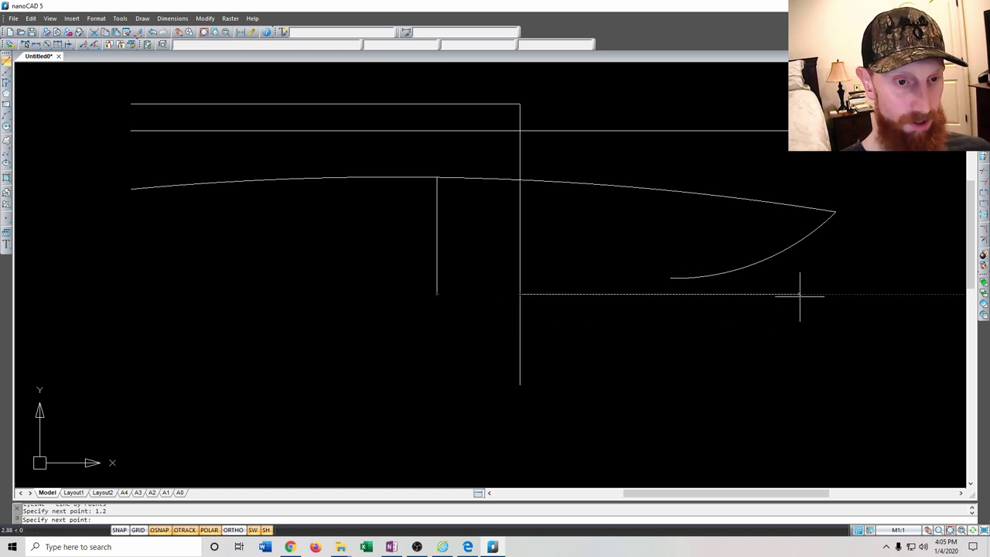
left_click(859, 294)
key("Return")
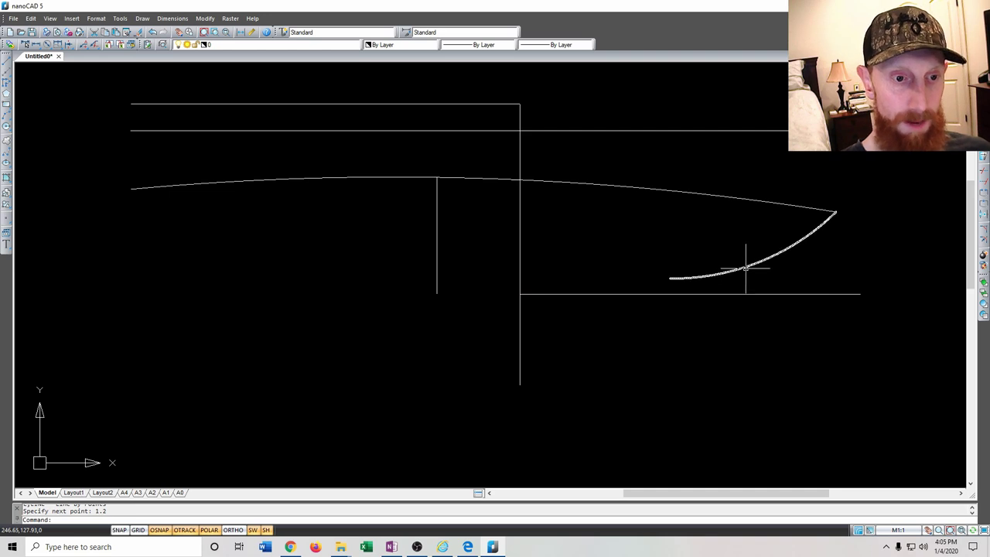
Bulge the short arc outward at its midpoint and stretch its lower end down onto the horizontal line
left_click(775, 261)
left_click(761, 261)
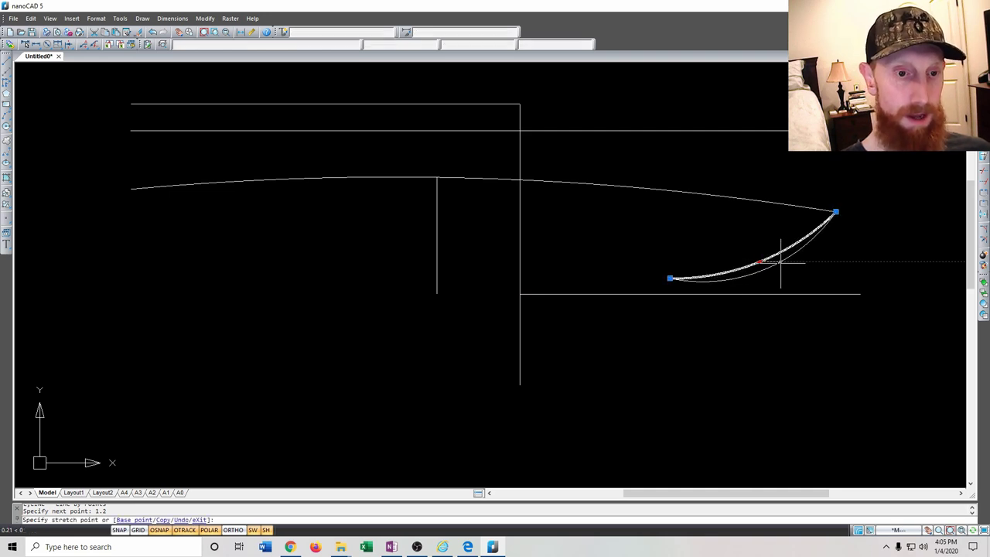
left_click(763, 271)
left_click(670, 278)
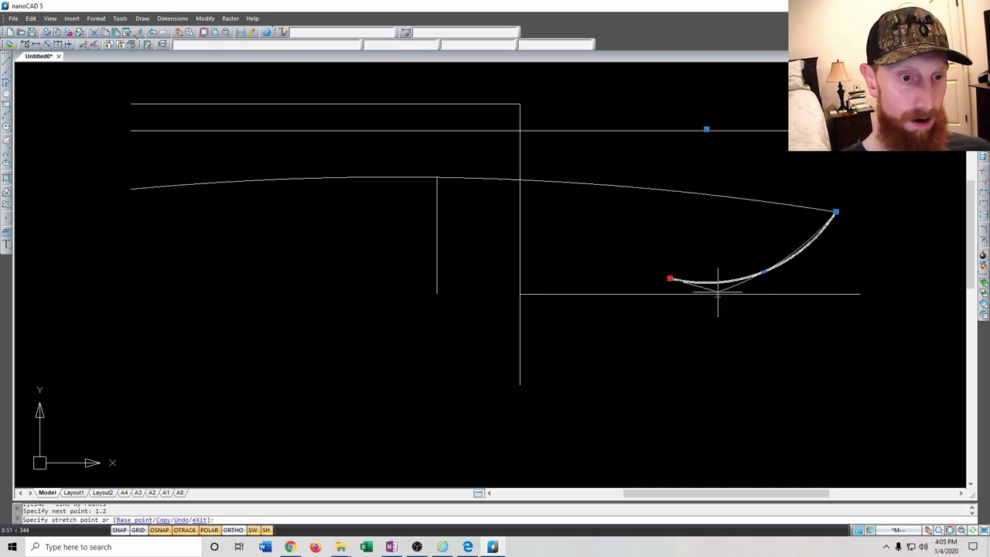
left_click(717, 293)
Stretch the short arc's lower end left along the horizontal line and refine its curvature so it blends smoothly into the line
scroll(762, 280, "up", 2)
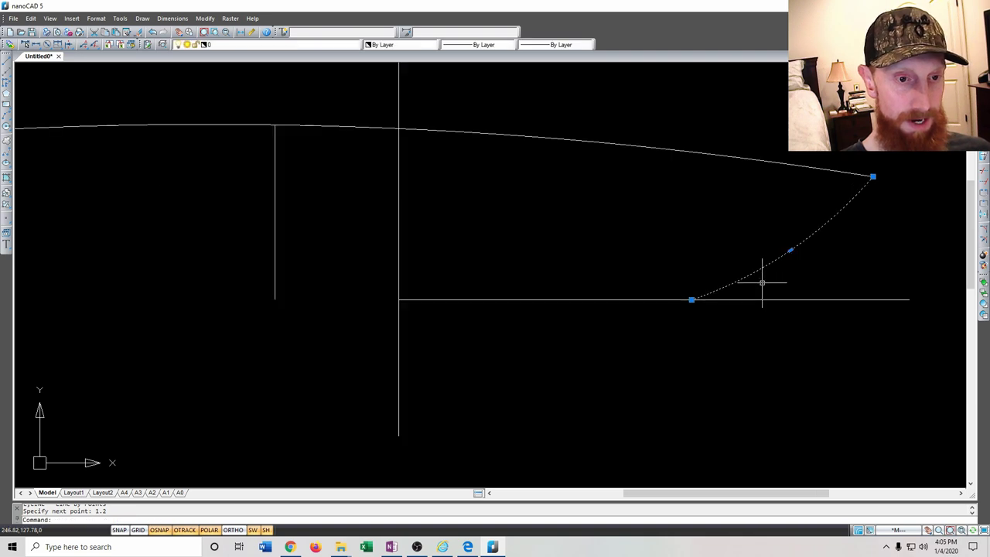
left_click(690, 300)
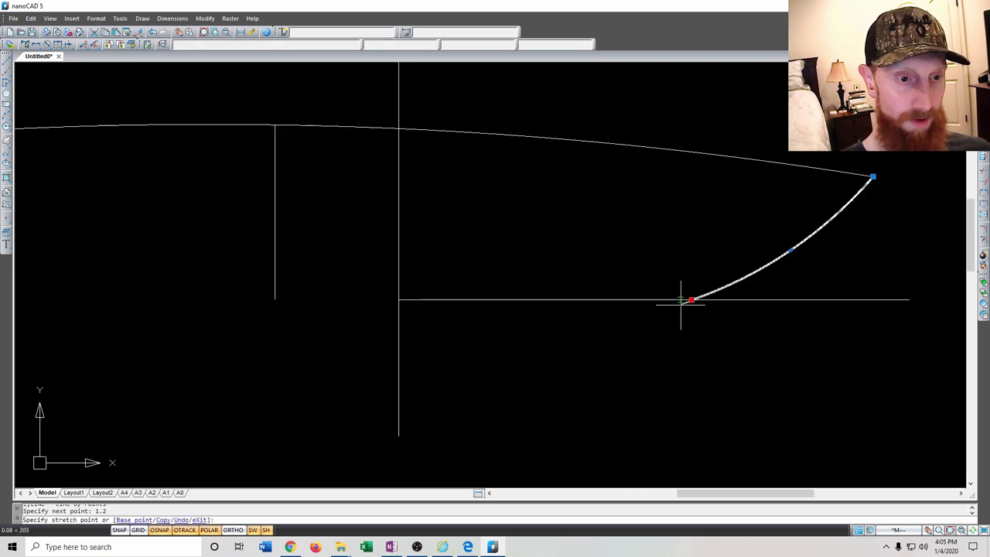
left_click(625, 299)
key("Escape")
scroll(546, 270, "down", 2)
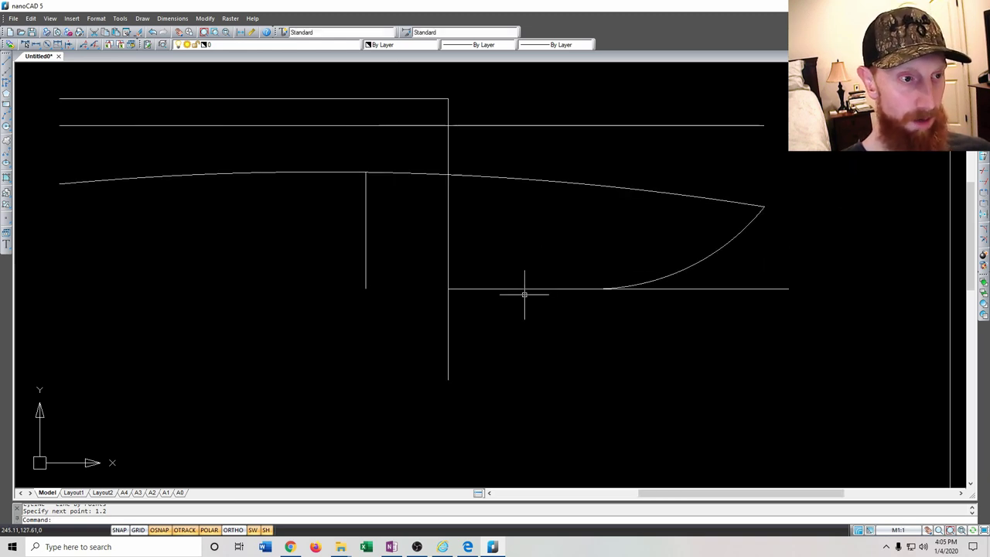
scroll(526, 294, "up", 2)
left_click(750, 266)
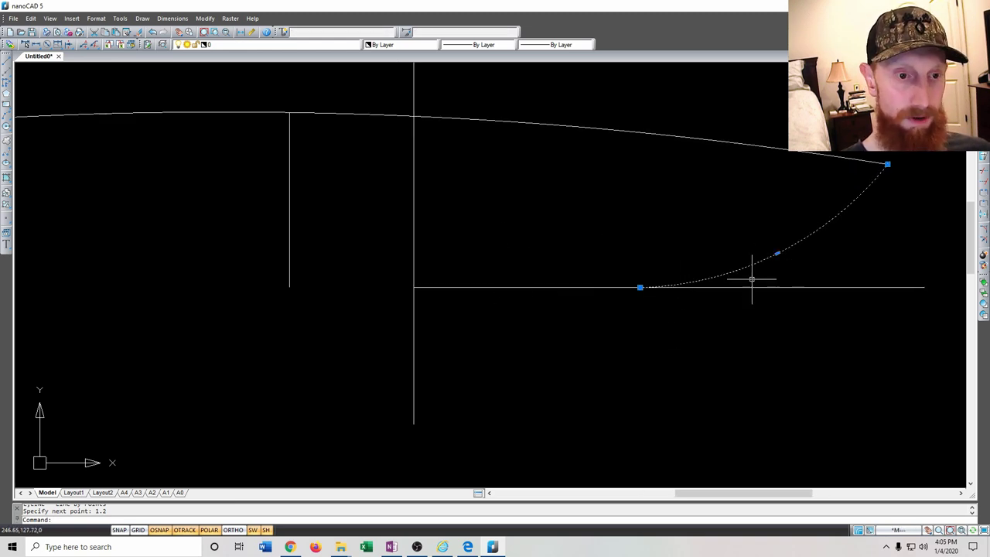
left_click(750, 287)
key("Escape")
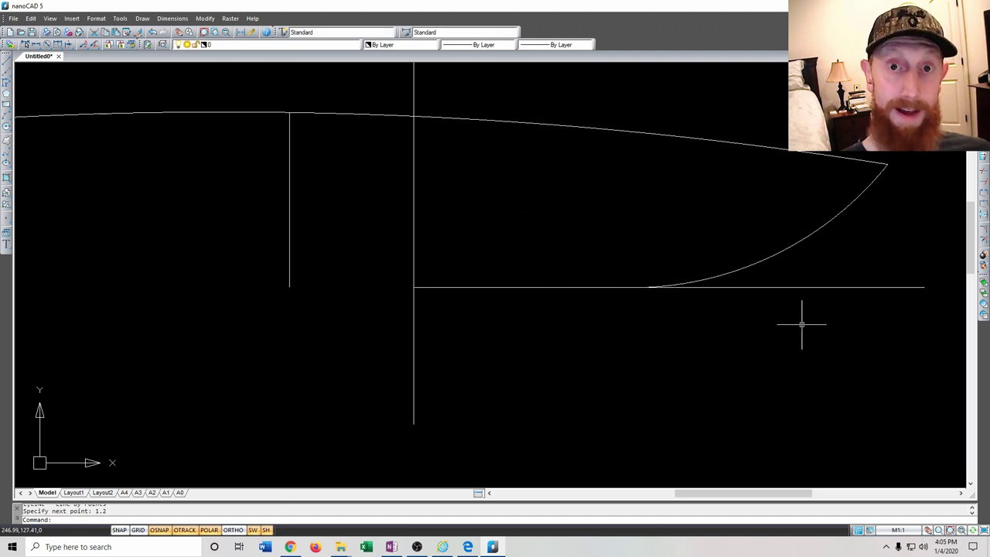
Trim off the part of the horizontal line that extends right past the short arc
left_click(800, 357)
left_click(657, 252)
type("tr")
key("Return")
left_click(803, 317)
left_click(832, 288)
key("Return")
Draw a circle of radius 1 below the long arc and shift it right and down, nearer the long vertical line
scroll(508, 347, "down", 3)
mouse_move(508, 347)
middle_mouse_down()
mouse_move(539, 335)
mouse_move(592, 338)
middle_mouse_up()
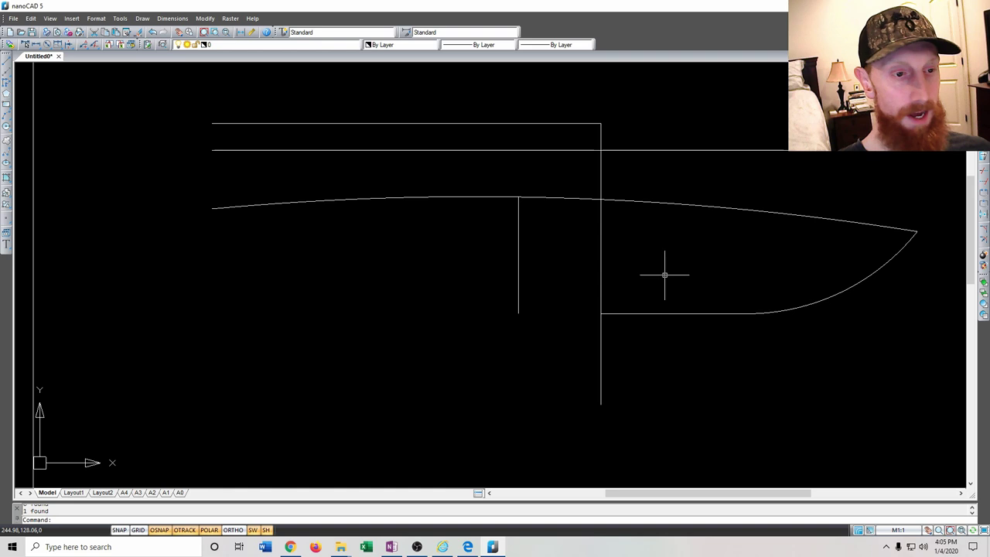
left_click(7, 128)
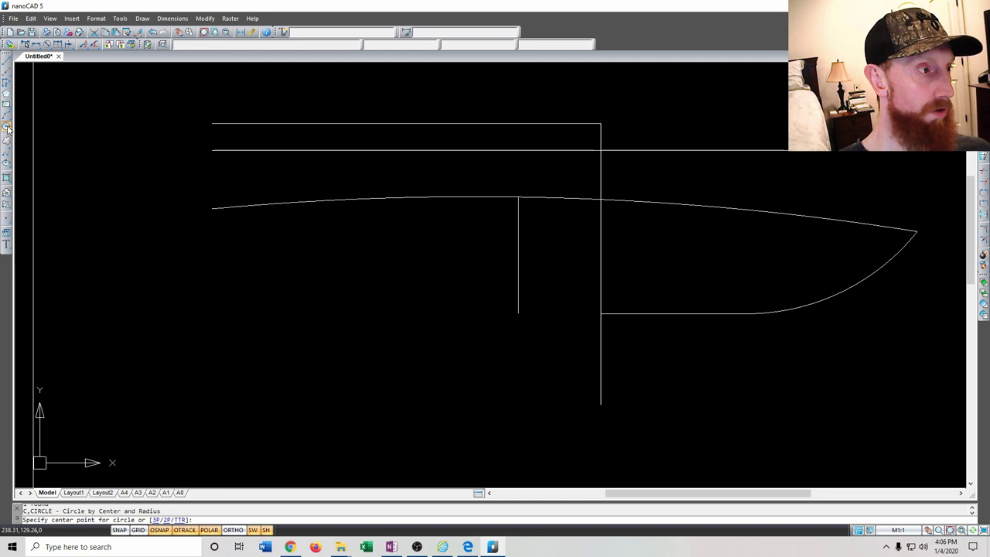
middle_click_drag(546, 375, 531, 268)
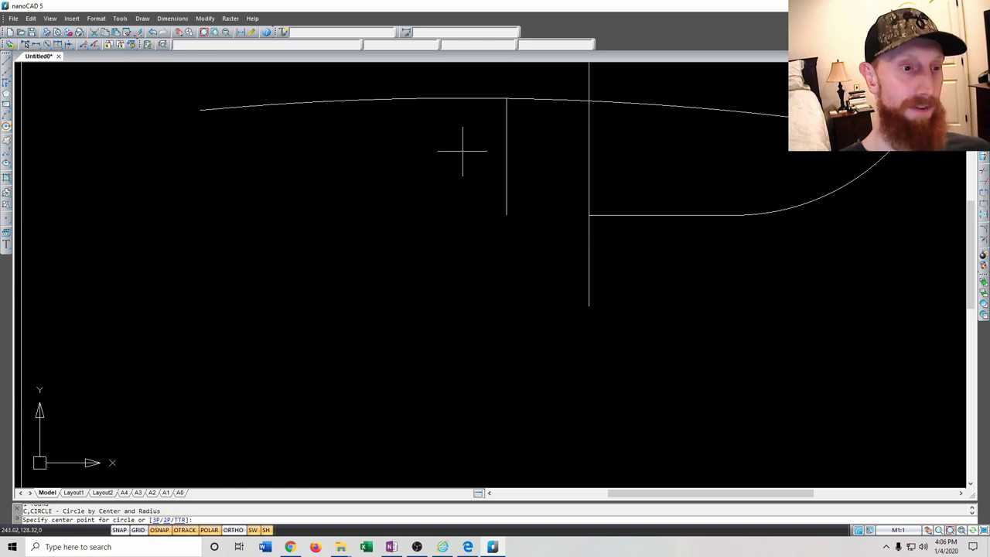
left_click(365, 322)
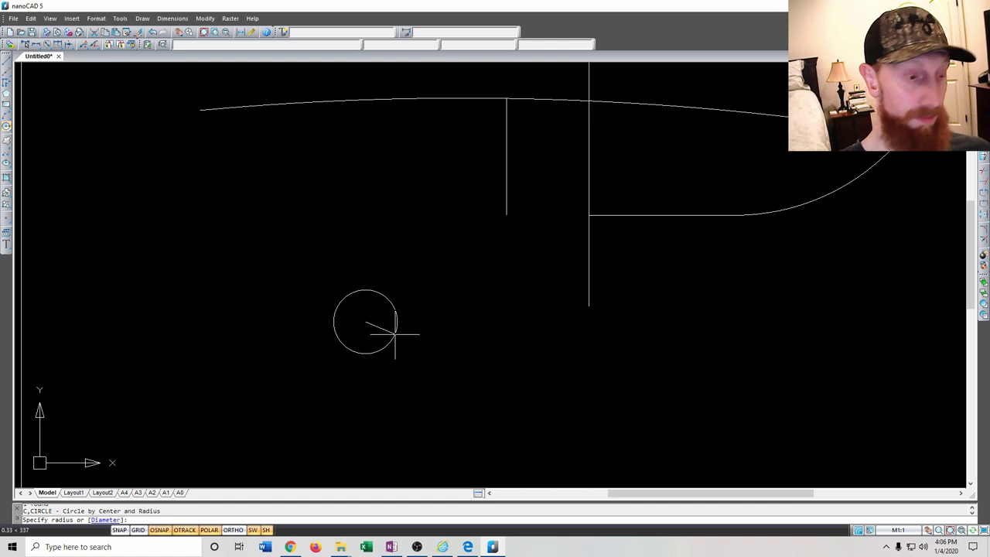
type("1")
key("Return")
left_click(424, 246)
left_click(365, 321)
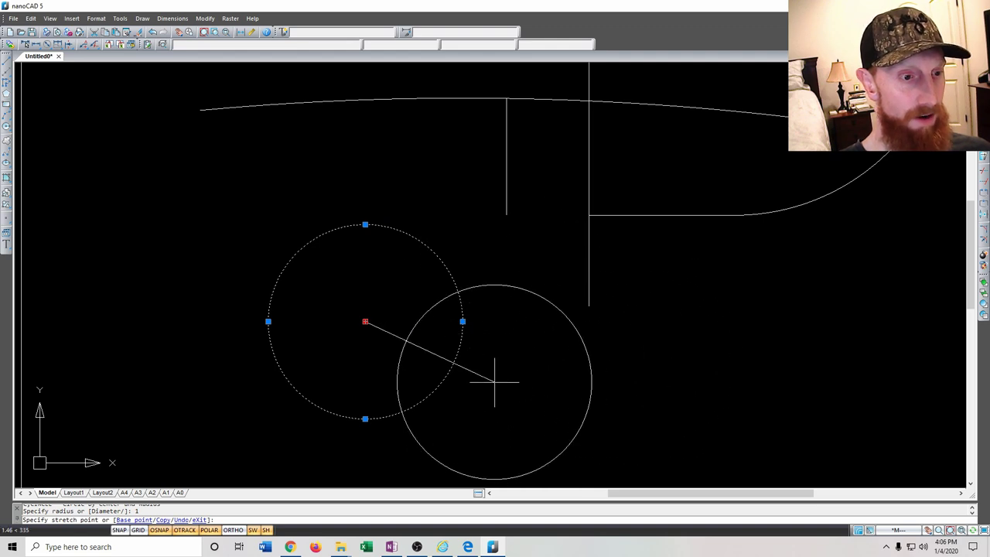
left_click(475, 382)
key("Escape")
Delete the 1.2 vertical line hanging from the long arc
left_click(508, 185)
key("Delete")
Try a vertical guide line 1 long down from the long arc, just left of the long vertical line
mouse_move(426, 219)
middle_mouse_down()
mouse_move(416, 205)
mouse_move(401, 214)
middle_mouse_up()
left_click(6, 64)
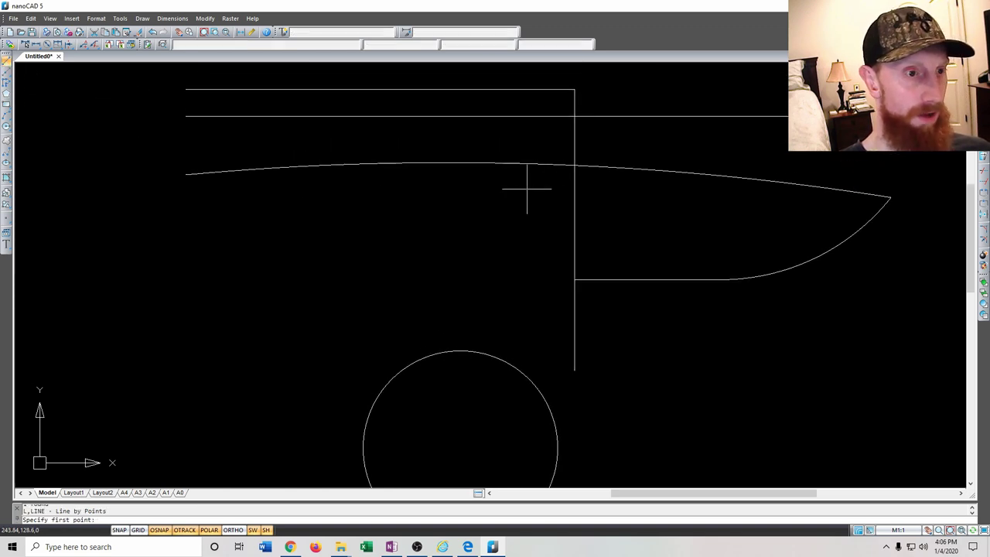
left_click(539, 164)
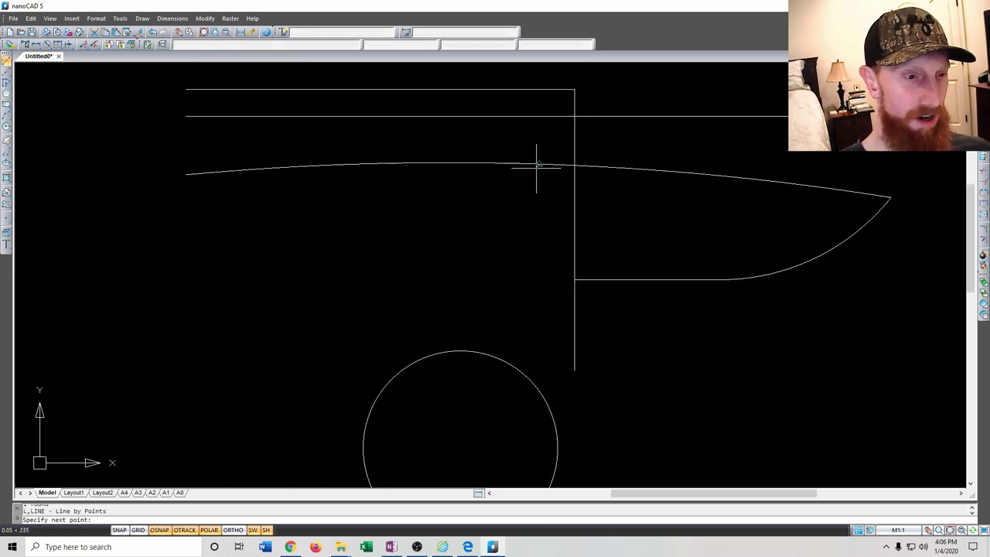
type("1")
key("Return")
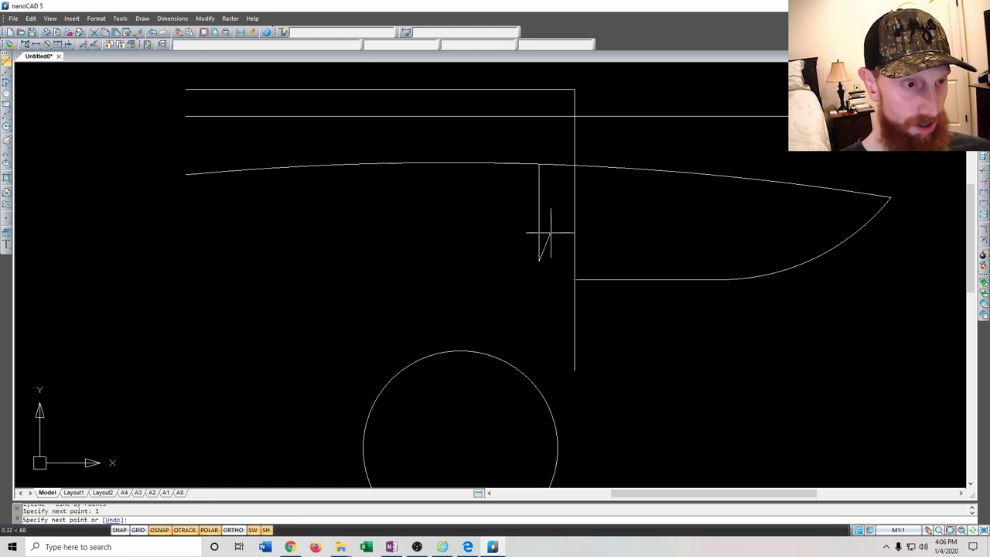
key("Escape")
left_click(539, 222)
key("Delete")
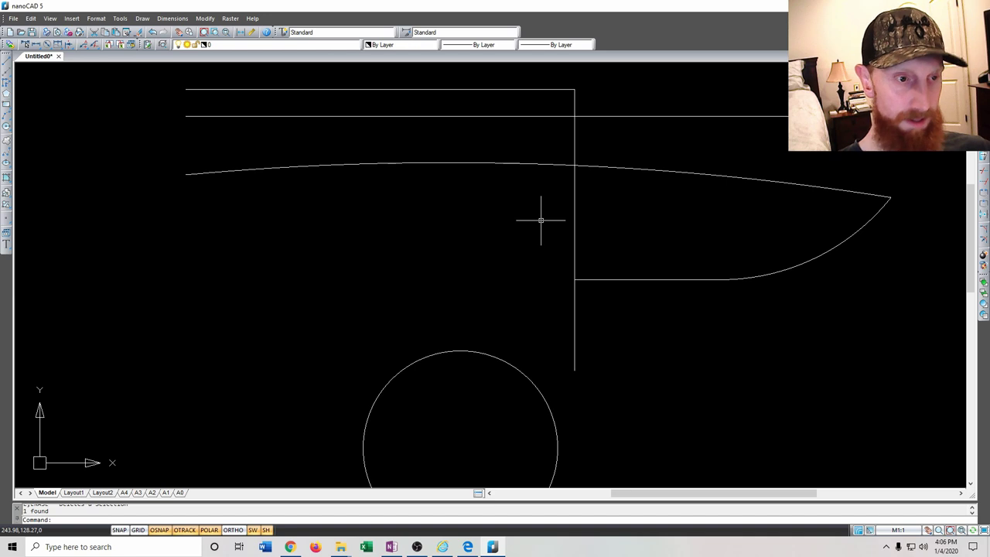
Draw a short vertical guide line down from the long arc, left of the long vertical line, ending slightly above the horizontal line's level
left_click(6, 71)
left_click(530, 164)
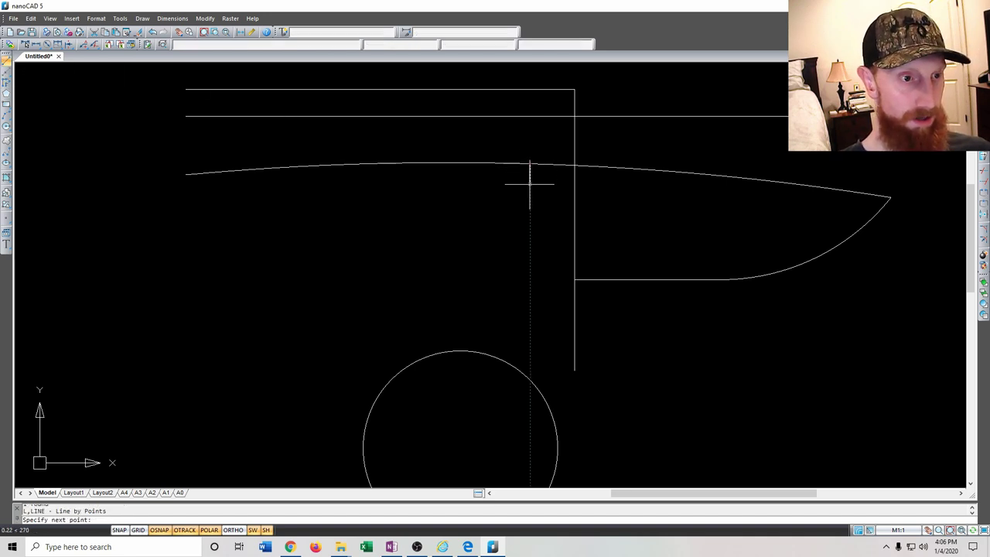
left_click(530, 254)
key("Escape")
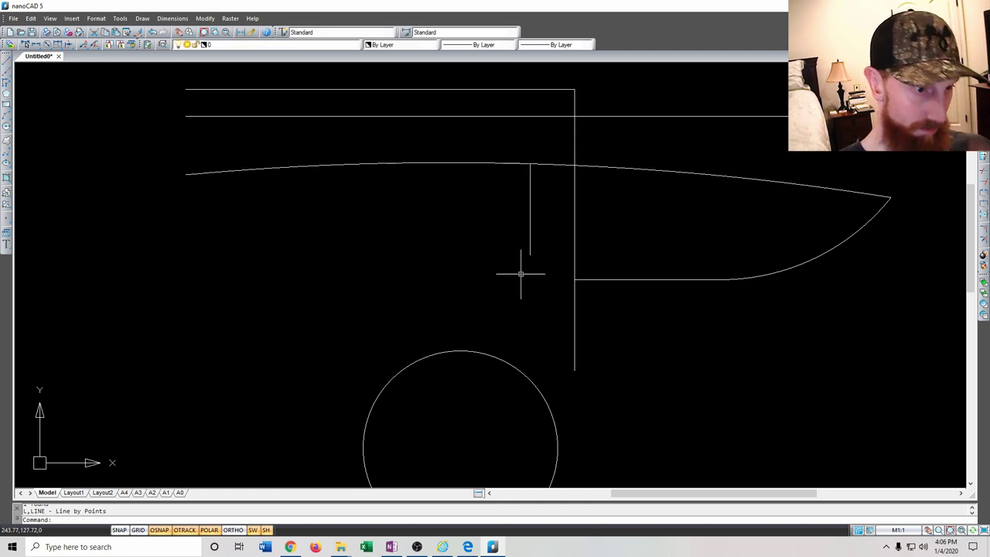
Move the circle up so its edge meets the guide line's lower end and the corner where the horizontal and long vertical lines meet
left_click(505, 358)
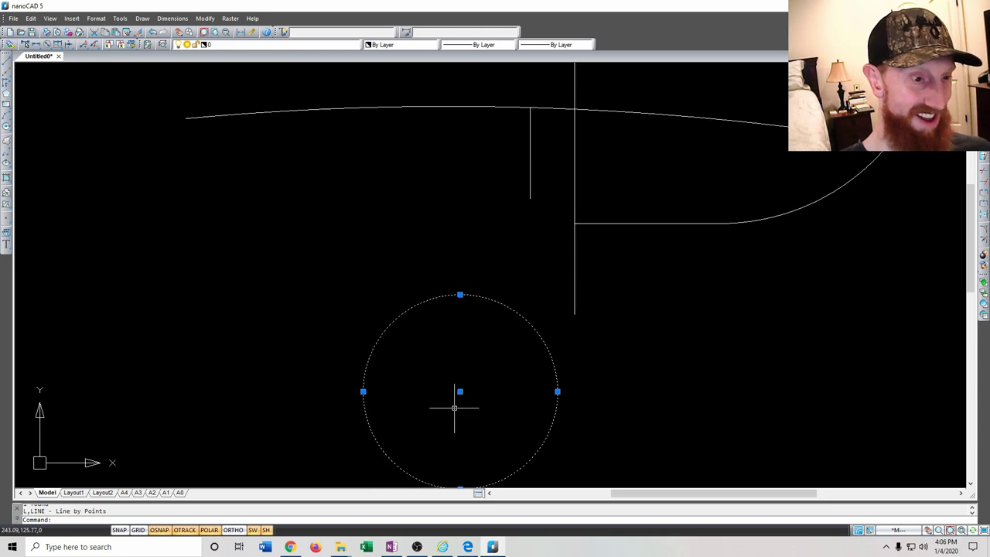
left_click(460, 392)
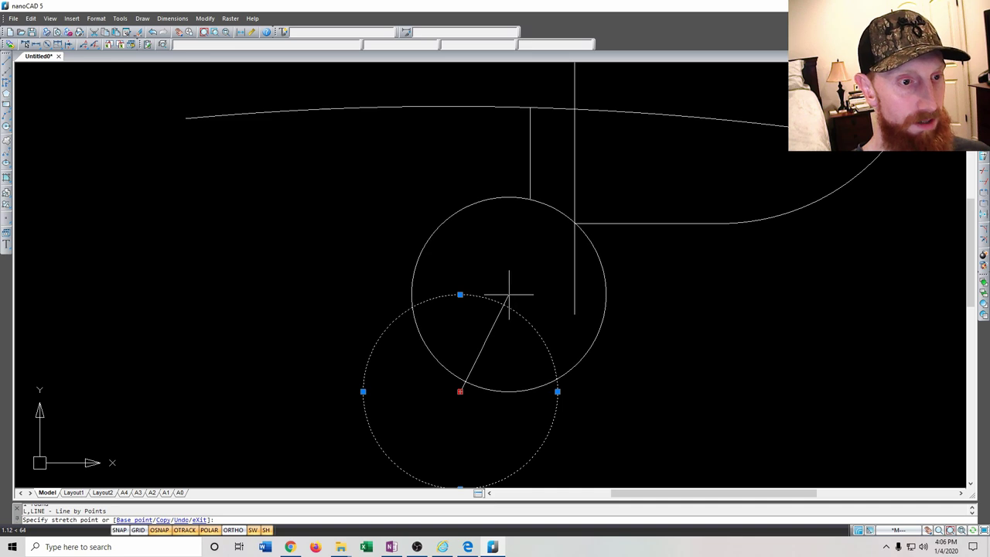
scroll(509, 294, "up", 2)
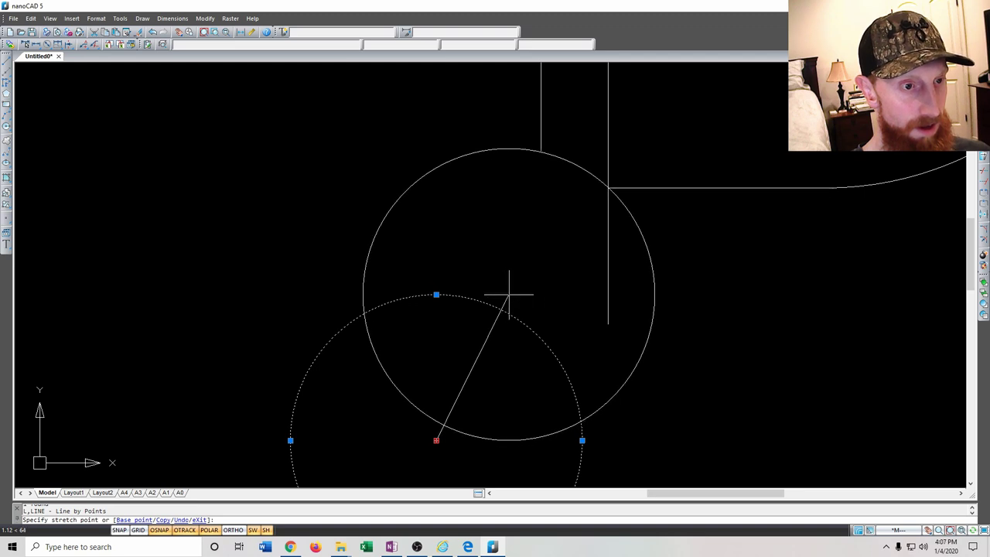
left_click(509, 294)
scroll(663, 309, "down", 4)
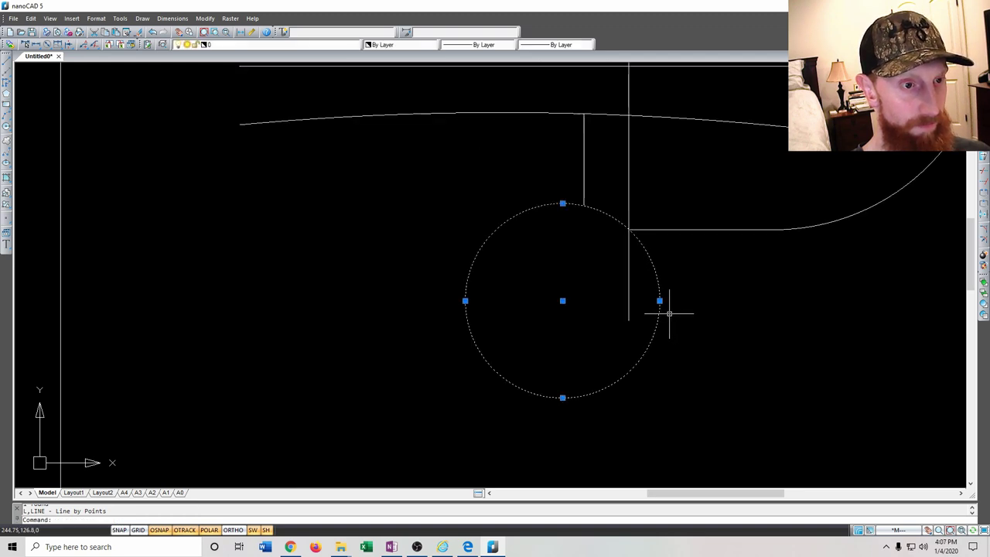
key("Escape")
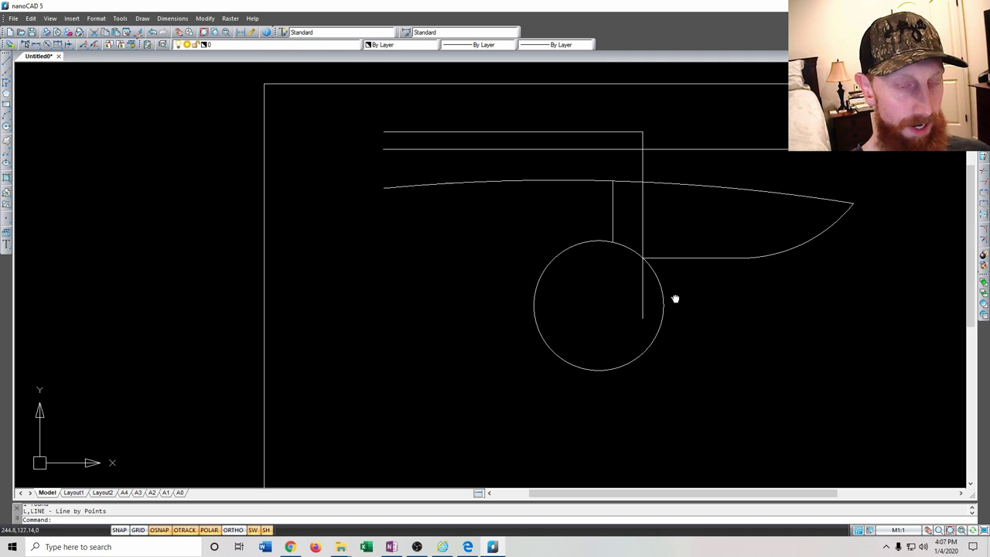
Delete the short vertical guide line between the long arc and the circle
middle_click_drag(675, 298, 670, 315)
left_click(608, 228)
key("Delete")
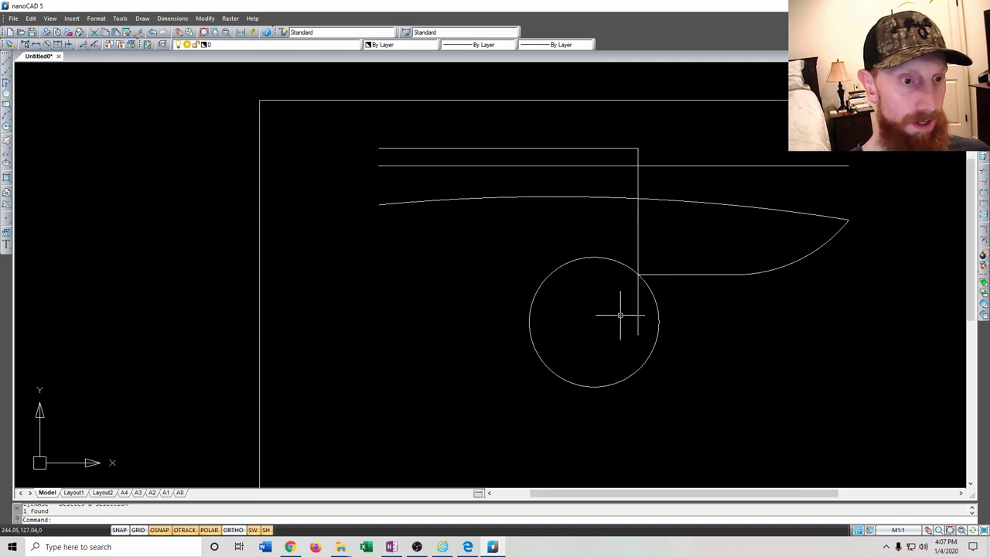
Delete the vertical guide line that runs down through the circle
scroll(647, 282, "up", 2)
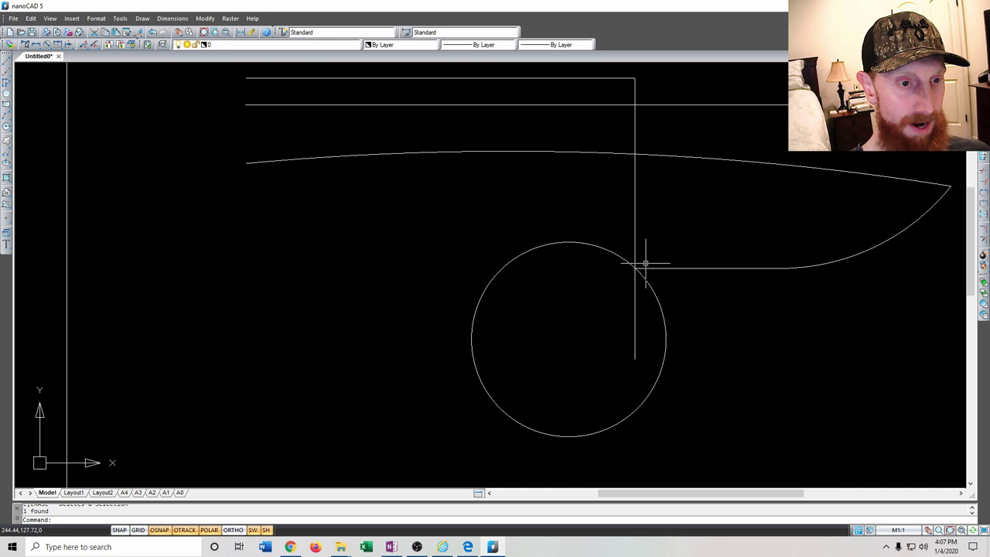
left_click(638, 232)
key("Delete")
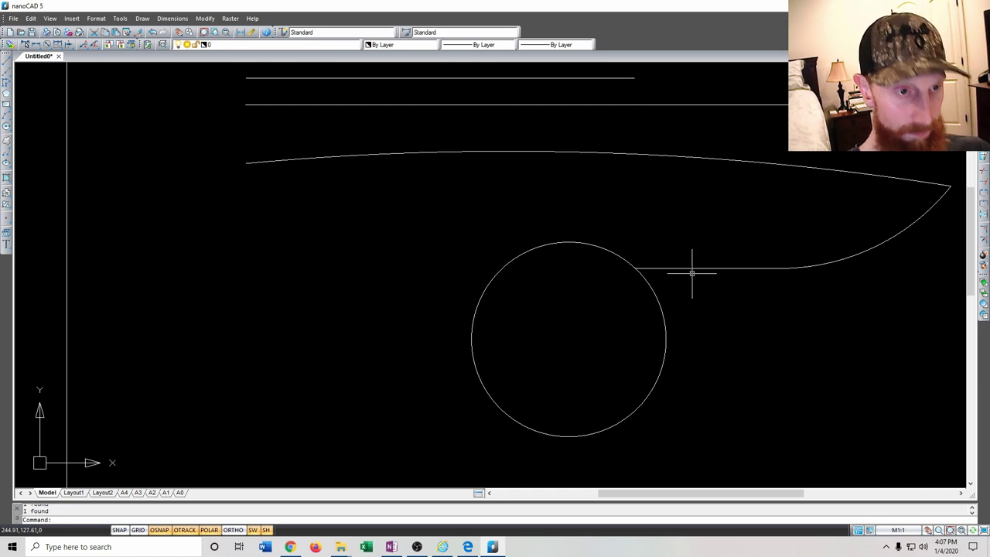
middle_click_drag(616, 291, 607, 301)
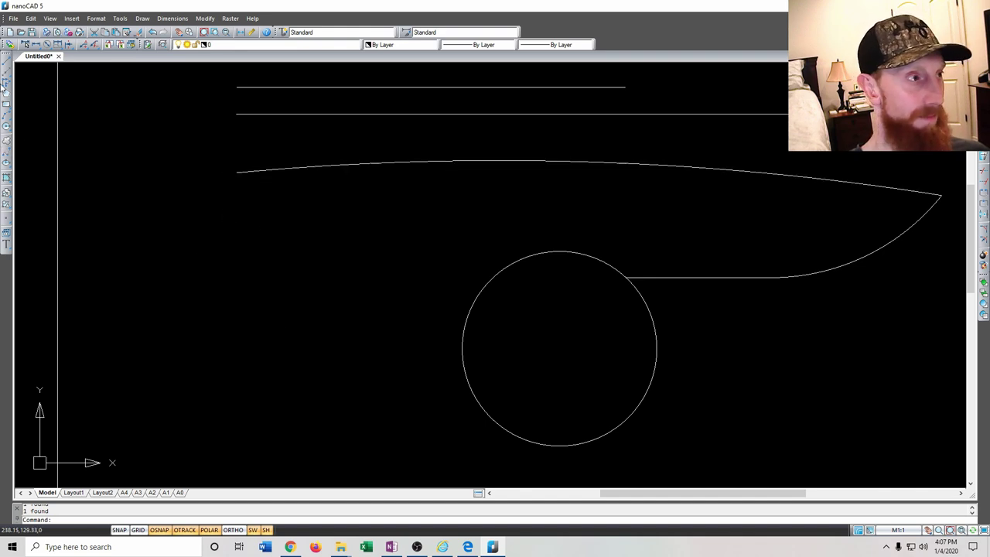
Draw a three-point arc from the spine's rear endpoint, curving down and forward to form the handle's butt end
left_click(7, 124)
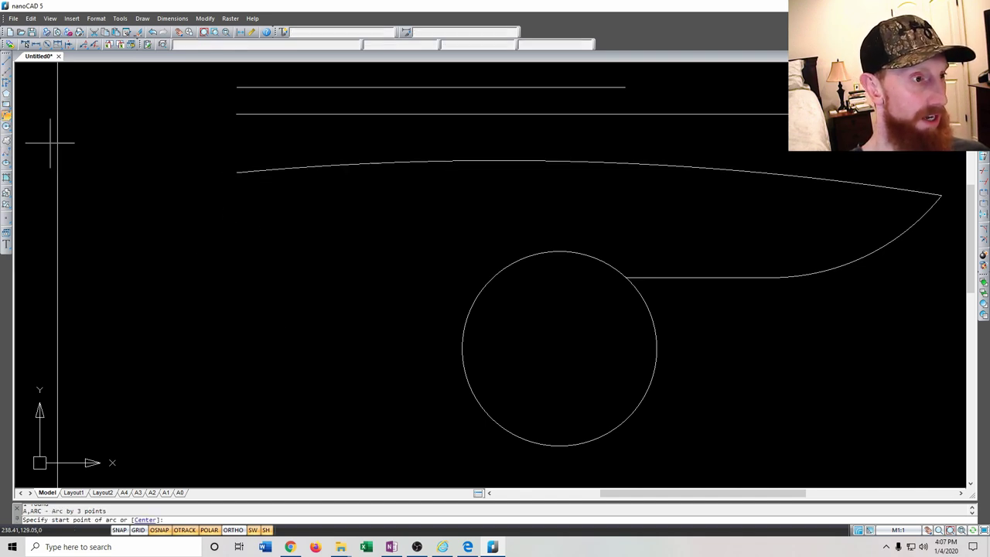
left_click(236, 172)
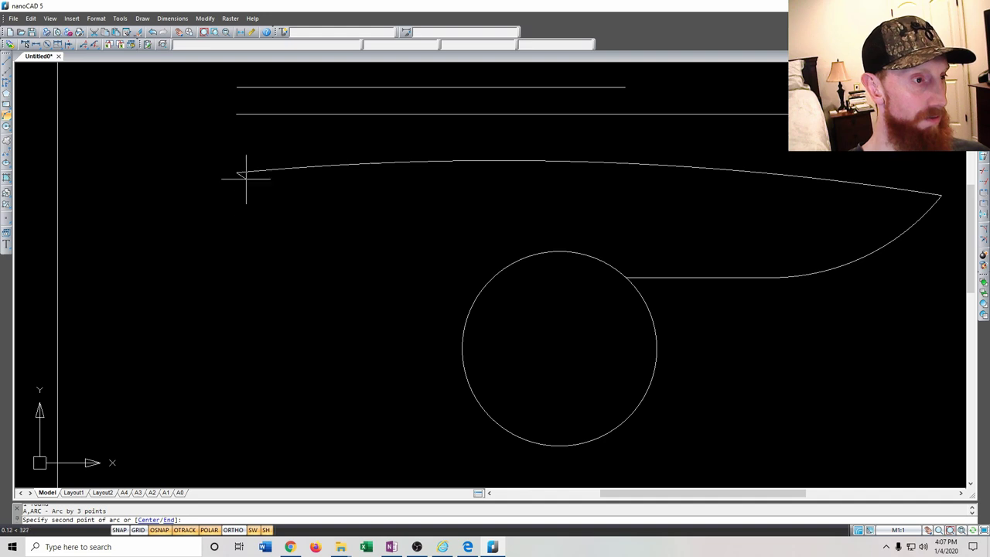
left_click(236, 223)
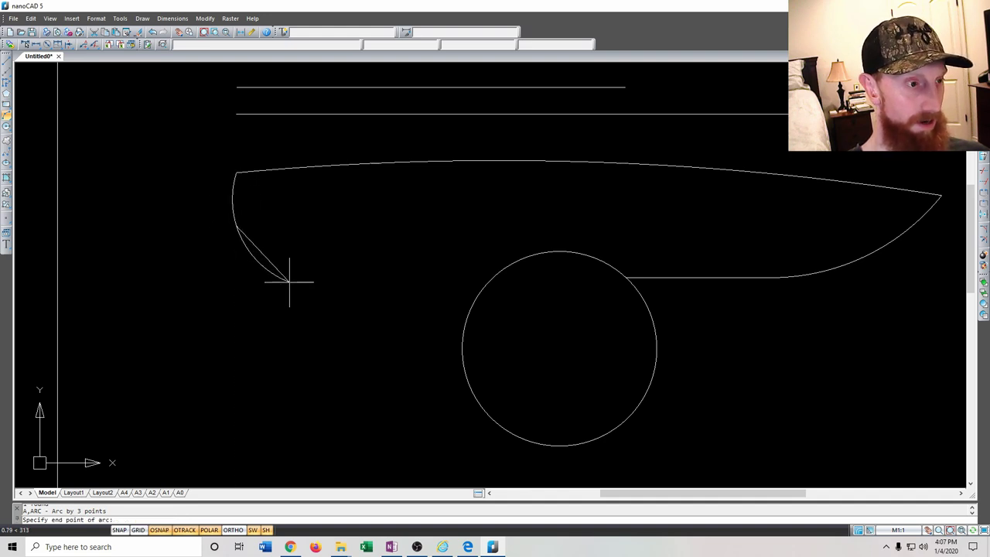
left_click(289, 281)
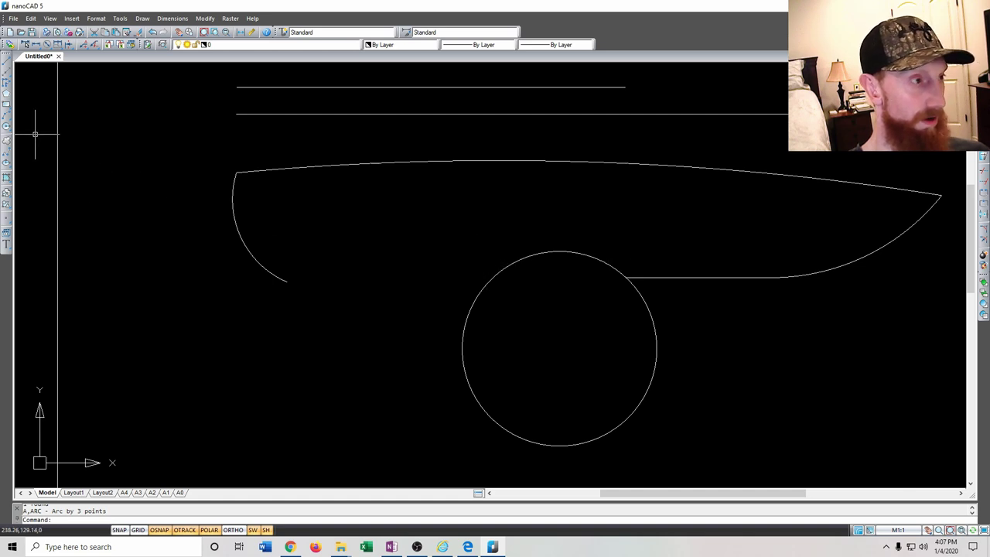
Draw a three-point arc from the circle's top back to the butt arc's lower end as the handle's underside
left_click(6, 115)
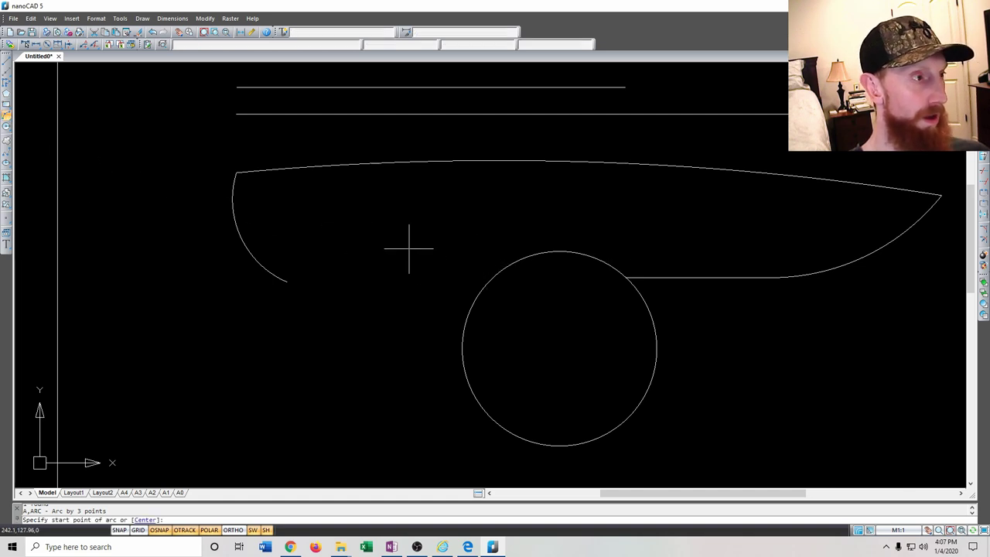
left_click(559, 251)
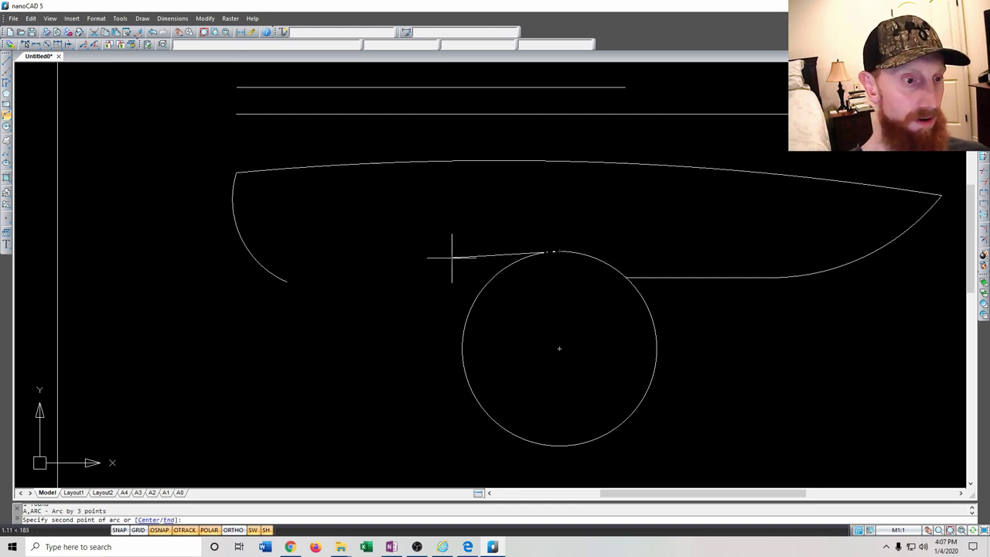
left_click(409, 252)
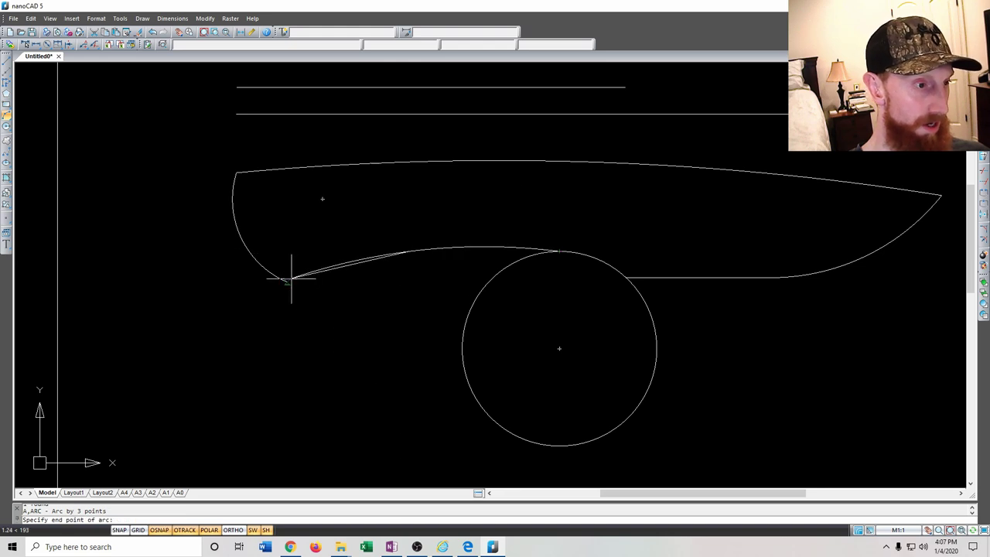
left_click(288, 277)
Reshape the handle's underside arc by raising its midpoint slightly and moving its front end forward along the circle
scroll(531, 348, "down", 3)
mouse_move(569, 353)
middle_mouse_down()
mouse_move(449, 355)
mouse_move(404, 324)
middle_mouse_up()
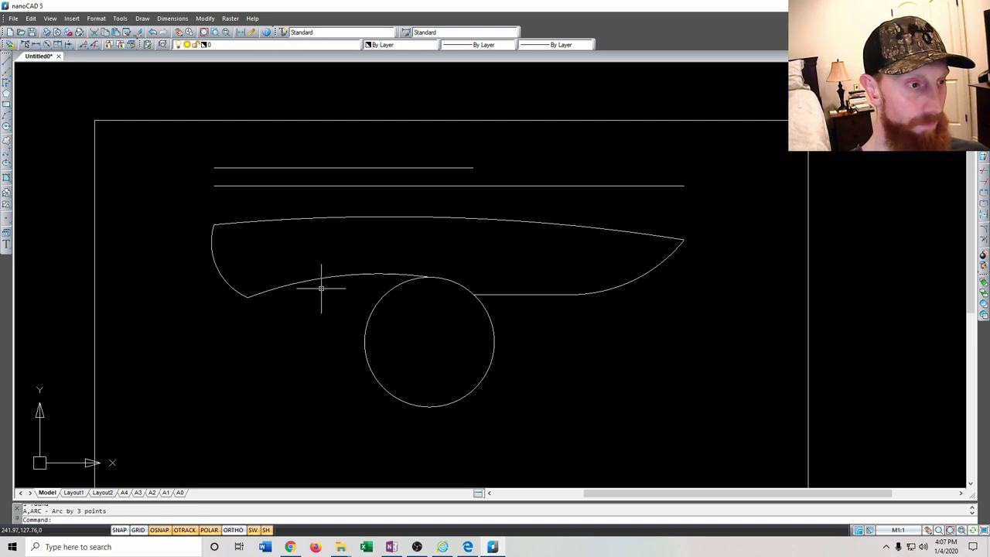
scroll(321, 287, "up", 2)
left_click(361, 289)
left_click(348, 289)
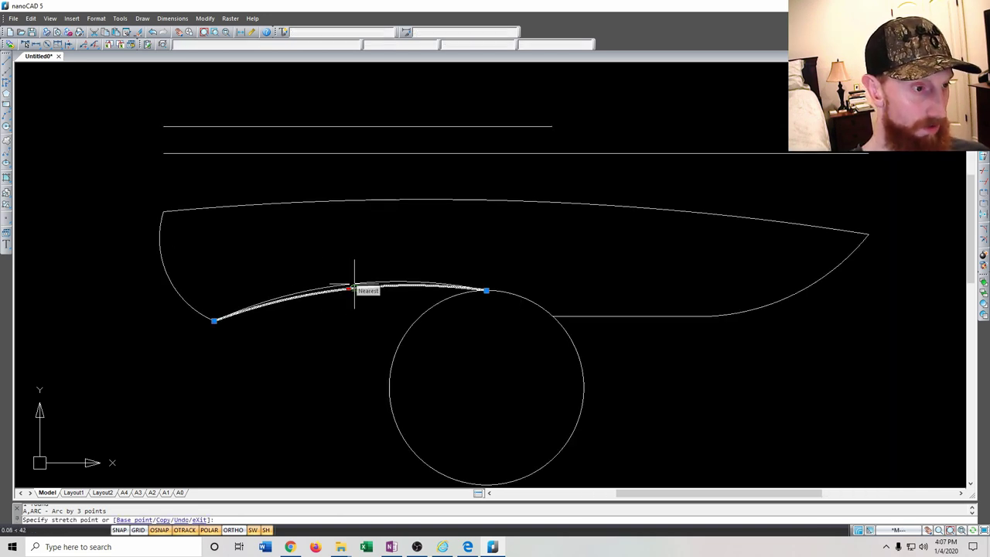
left_click(352, 283)
left_click(485, 289)
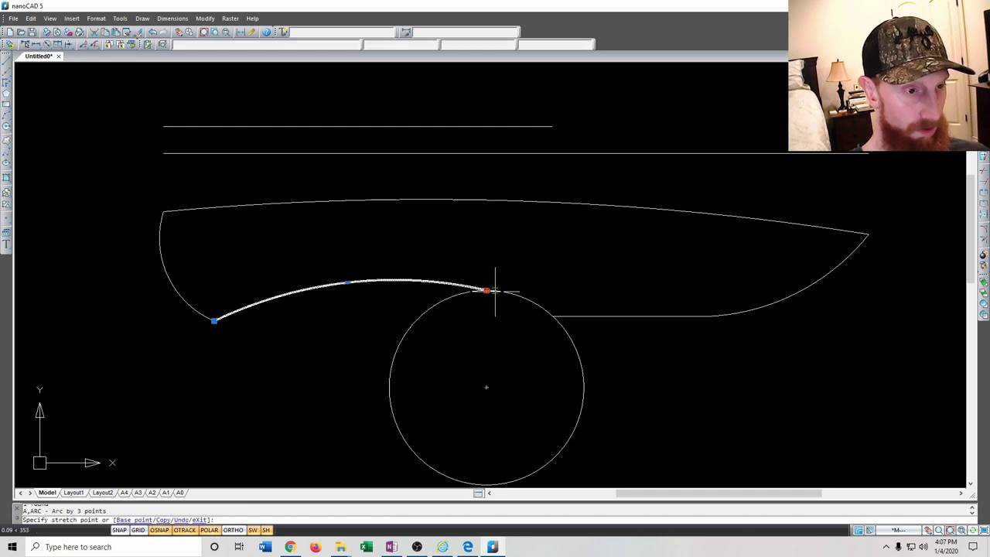
left_click(510, 290)
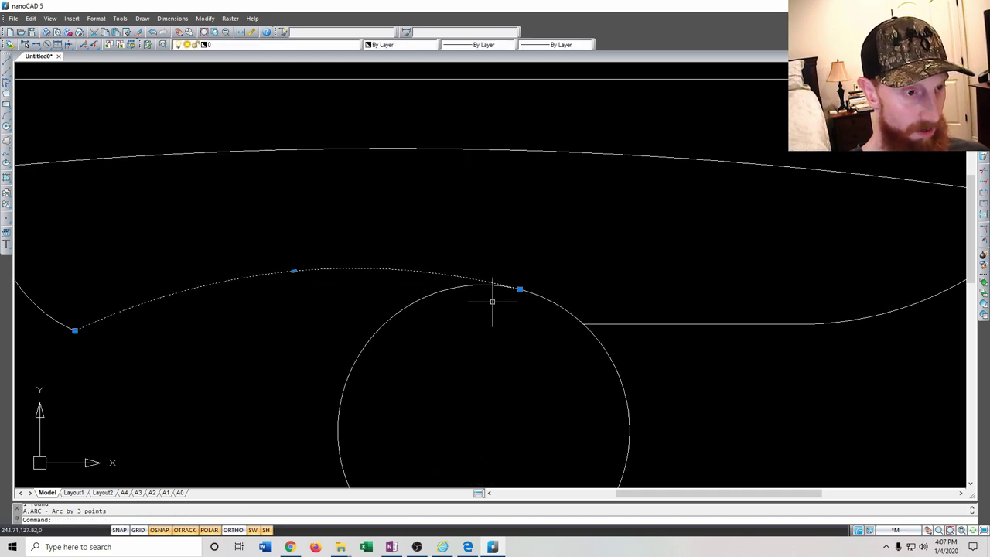
scroll(495, 300, "up", 4)
key("Escape")
Move the circle slightly up and toward the handle, keeping it crossing the rear end of the straight cutting edge
scroll(547, 314, "down", 6)
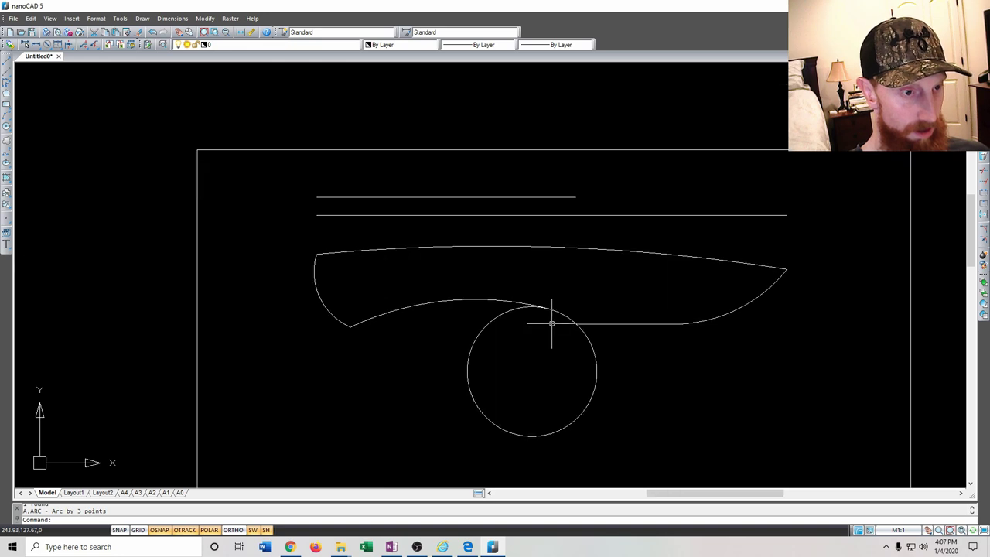
left_click(593, 360)
left_click(532, 372)
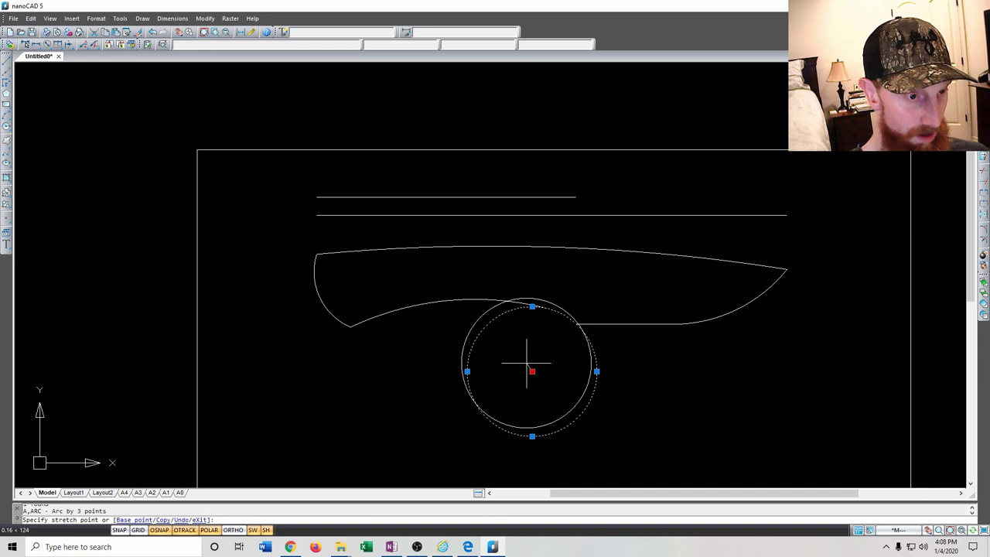
left_click(526, 362)
Stretch the front end of the handle's underside arc back onto the moved circle, just behind its top
scroll(475, 307, "up", 3)
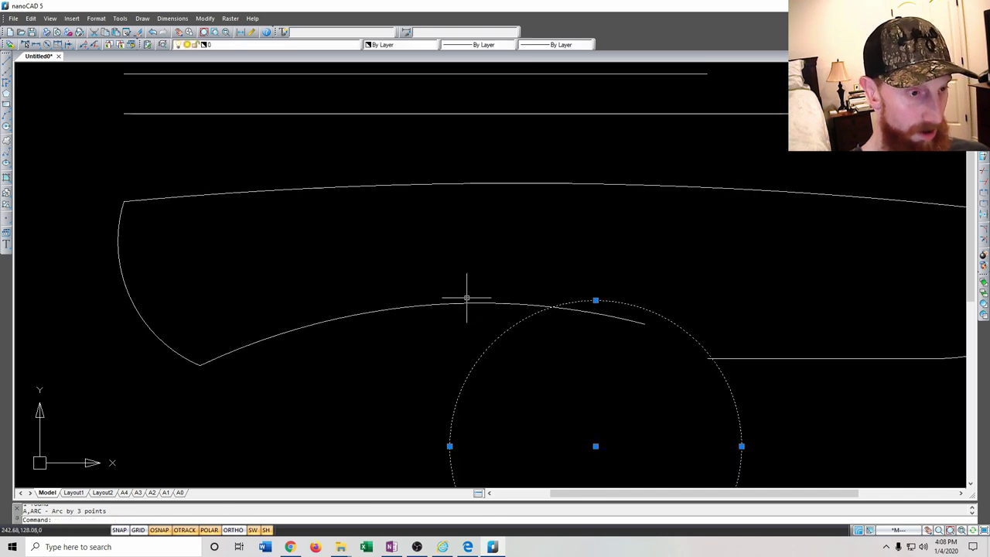
left_click(441, 305)
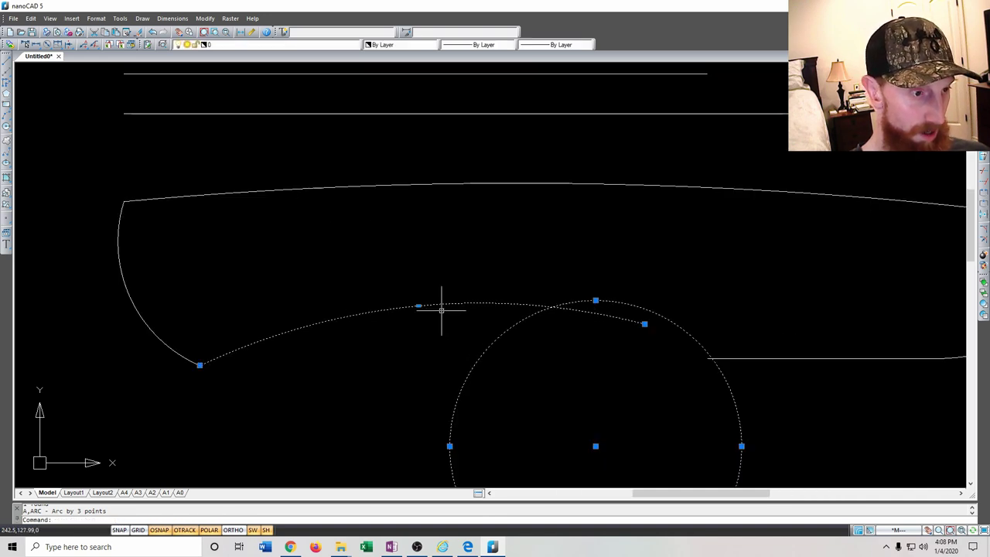
left_click(643, 323)
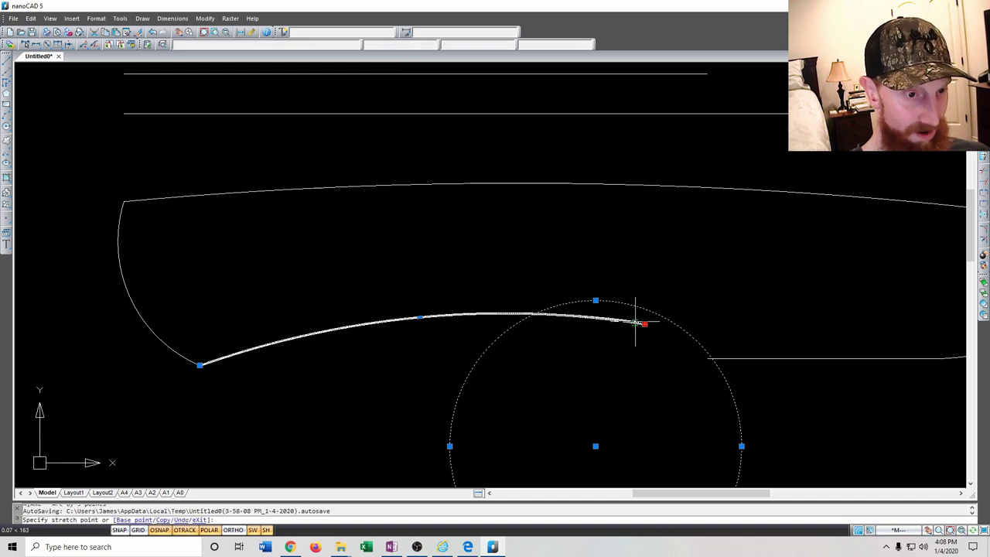
left_click(578, 300)
key("Escape")
Shorten the butt arc by pulling its lower end up and back toward the rear of the handle
scroll(537, 347, "down", 3)
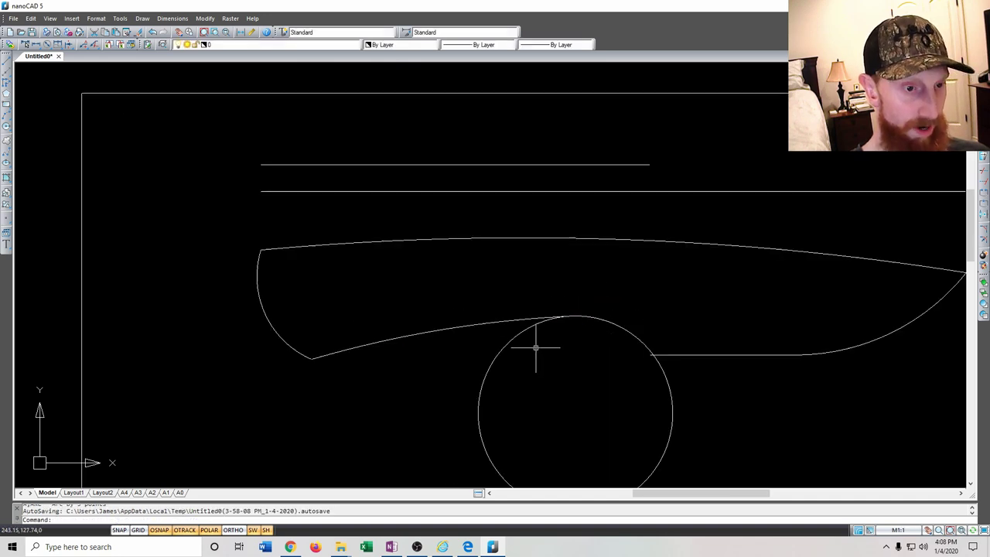
middle_click_drag(794, 410, 663, 347)
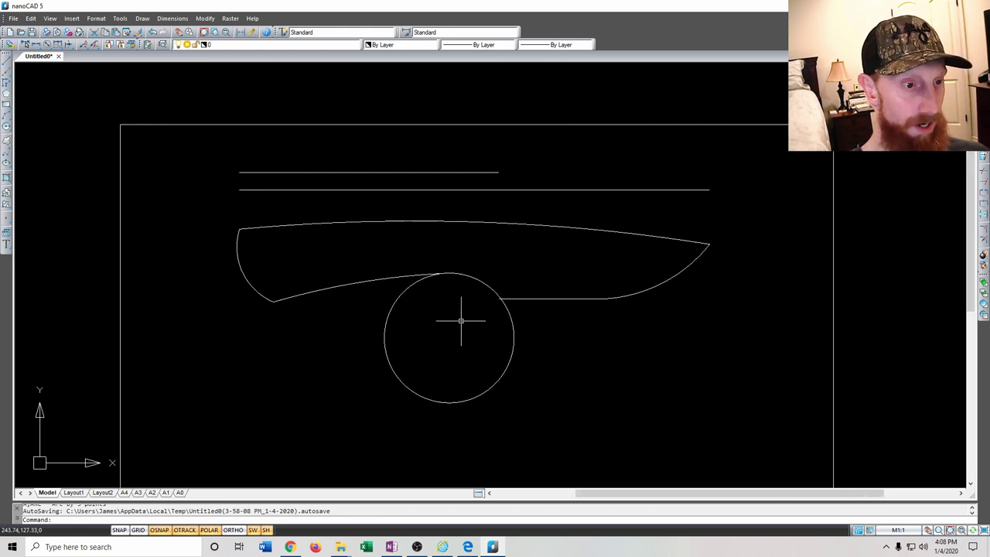
scroll(430, 289, "up", 2)
middle_click_drag(193, 283, 309, 302)
scroll(302, 294, "up", 2)
left_click(338, 325)
left_click(353, 330)
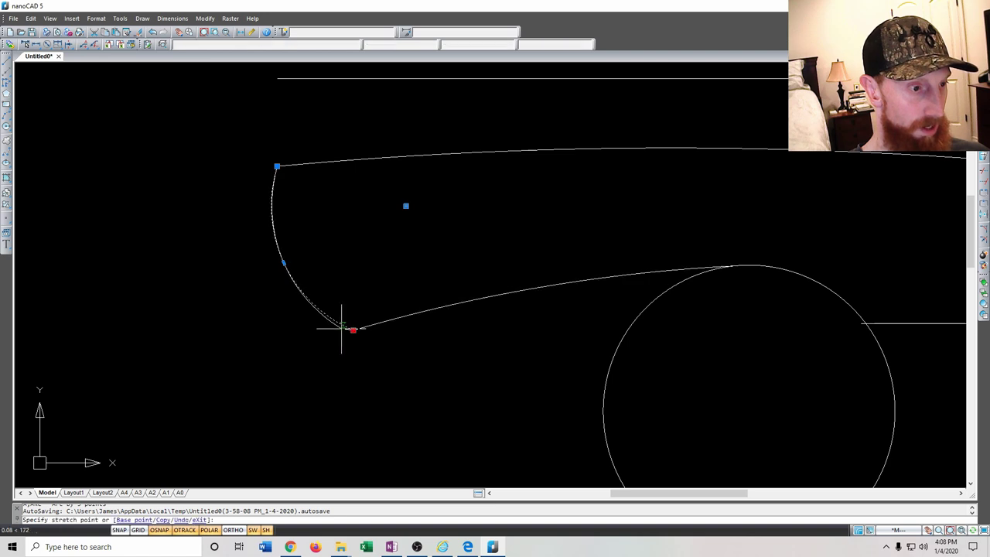
left_click(324, 318)
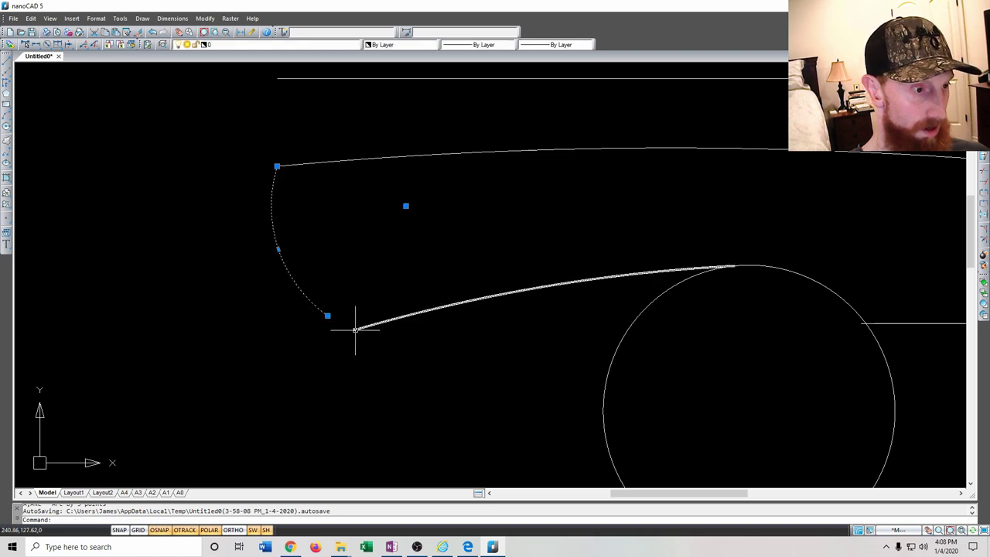
Stretch the rear end of the handle's underside arc to the shortened butt arc's lower endpoint
left_click(354, 329)
left_click(327, 315)
key("Escape")
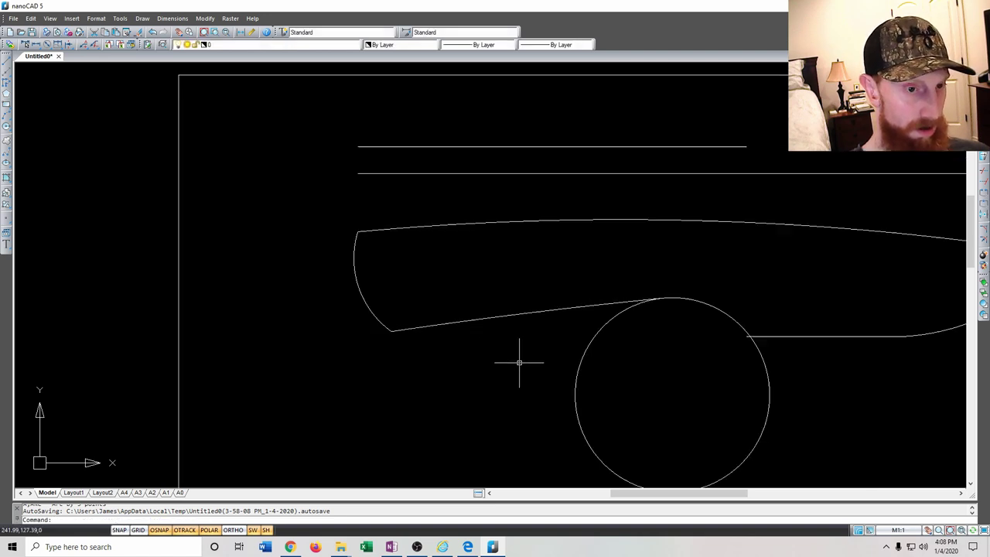
scroll(518, 361, "down", 3)
middle_click_drag(744, 391, 599, 382)
scroll(570, 365, "down", 2)
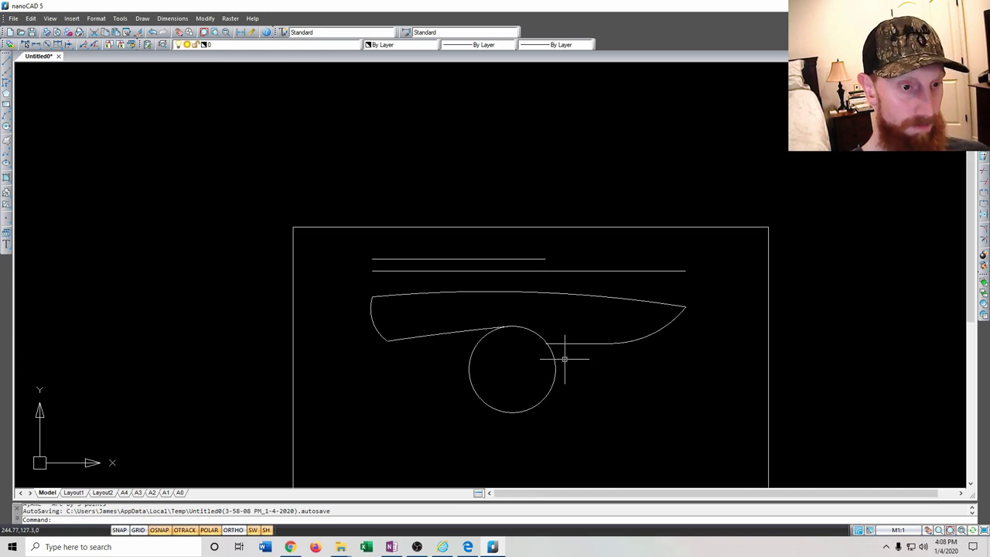
left_click(434, 336)
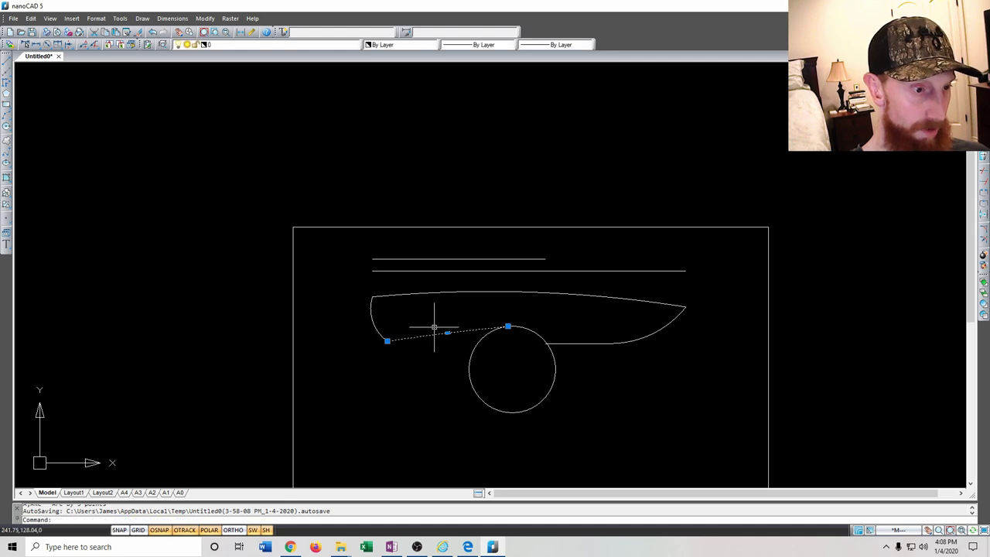
scroll(432, 327, "up", 5)
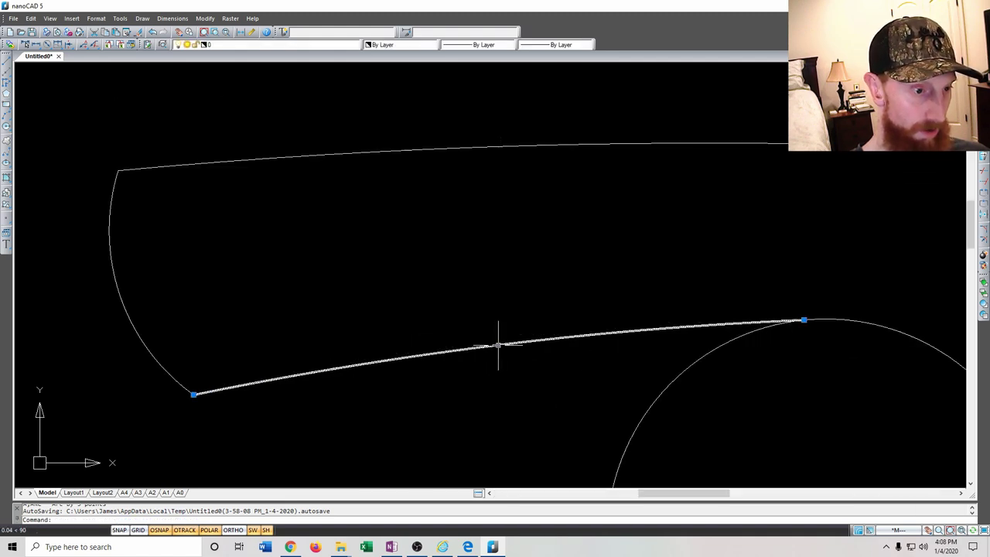
scroll(734, 413, "down", 3)
key("Escape")
middle_click_drag(734, 413, 488, 363)
scroll(488, 363, "up", 1)
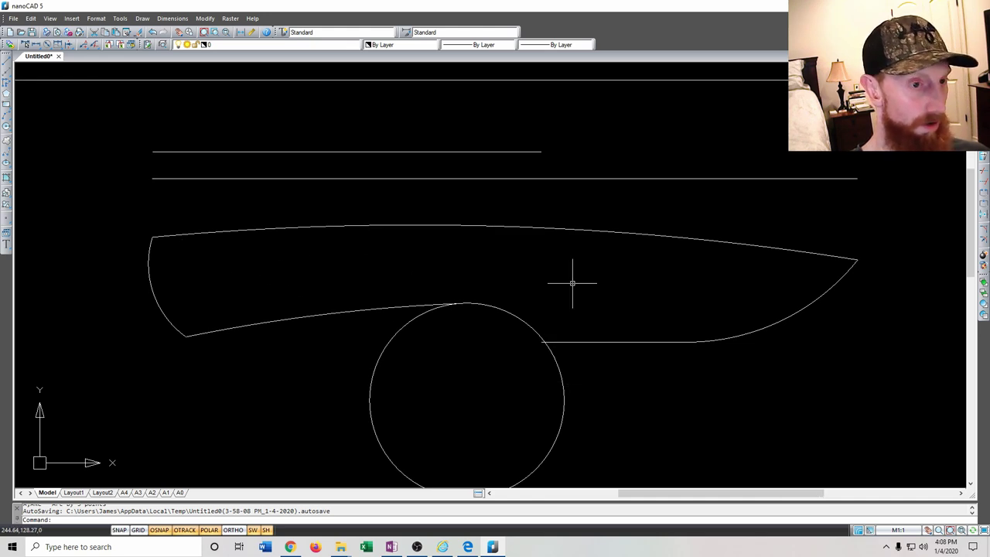
middle_click_drag(535, 376, 543, 345)
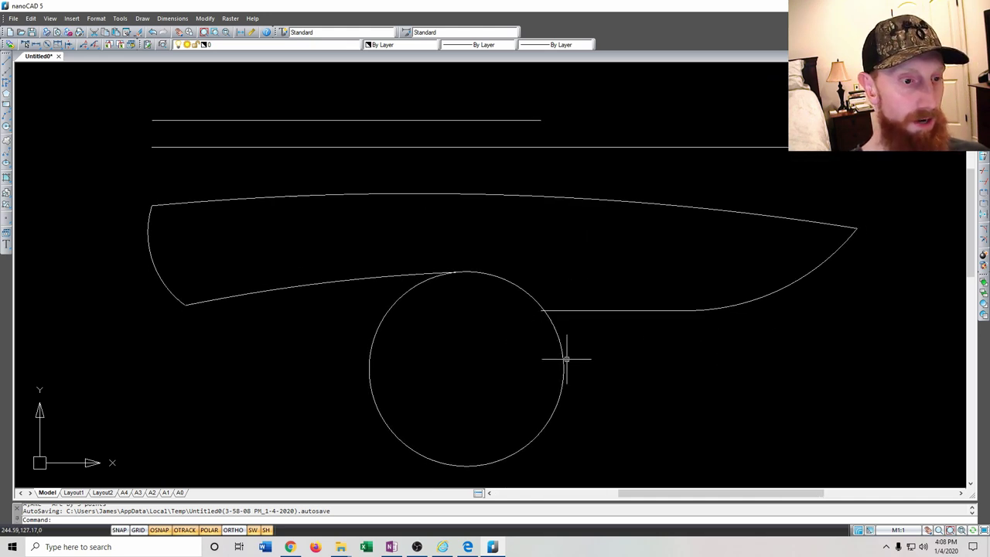
Trim the cutting edge's overhang inside the circle and the circle's lower part, leaving the curve between handle and blade
scroll(533, 310, "up", 5)
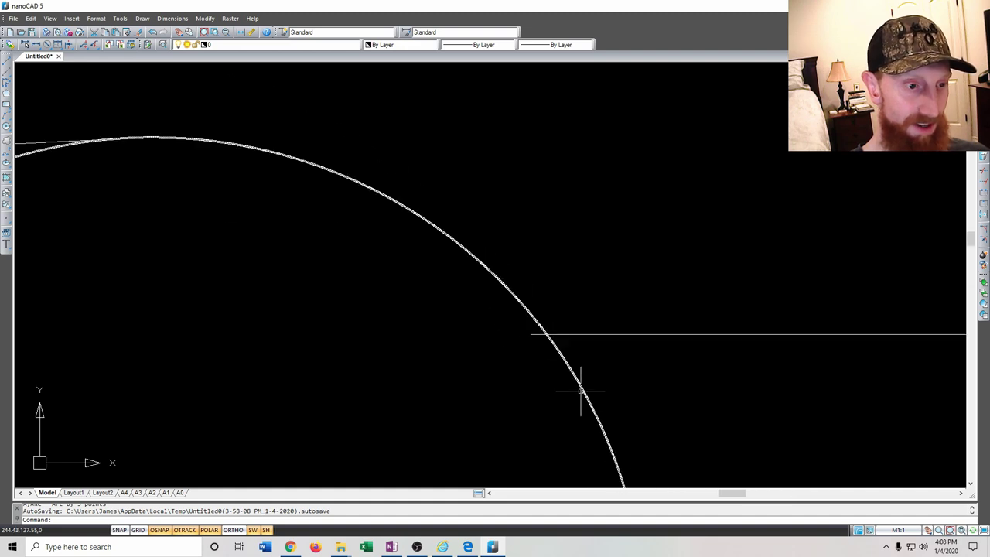
scroll(568, 400, "down", 6)
left_click(614, 425)
left_click(449, 317)
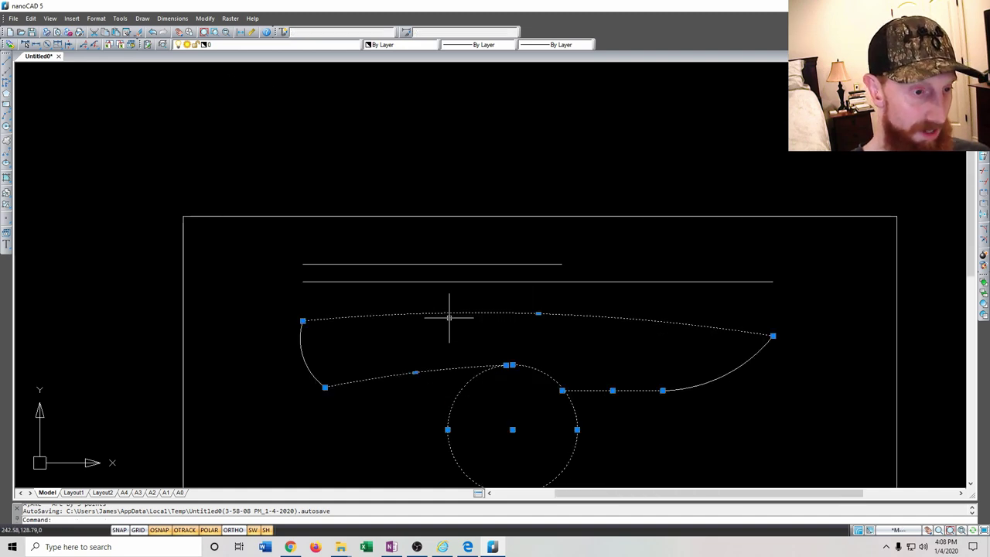
type("tr")
key("Return")
scroll(528, 418, "up", 5)
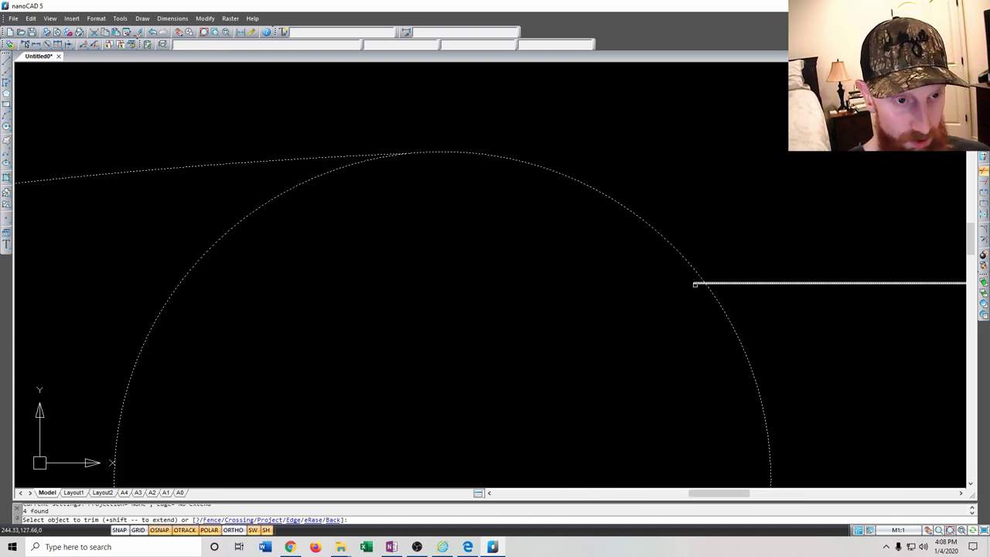
left_click(695, 283)
left_click(733, 325)
scroll(517, 349, "down", 5)
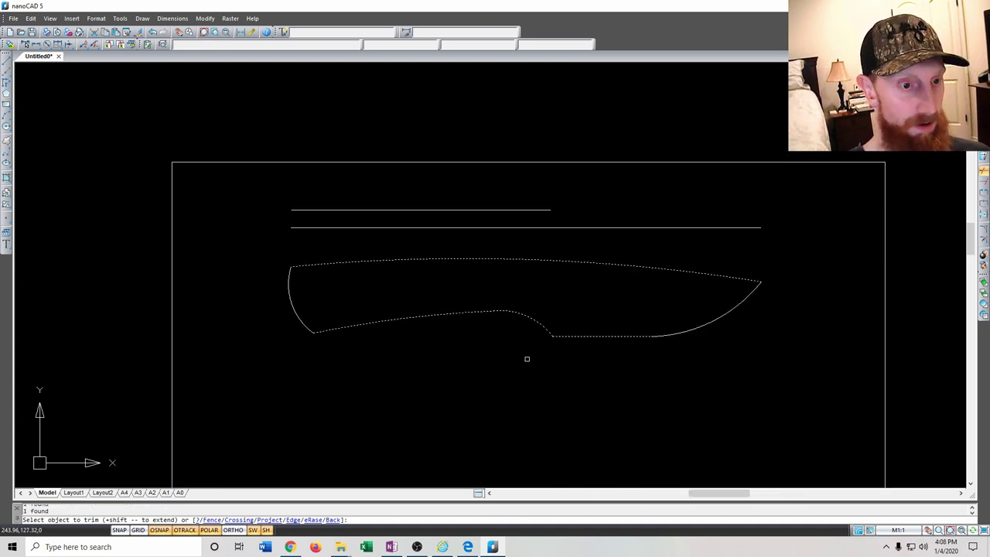
key("Escape")
scroll(541, 353, "down", 2)
scroll(530, 323, "up", 2)
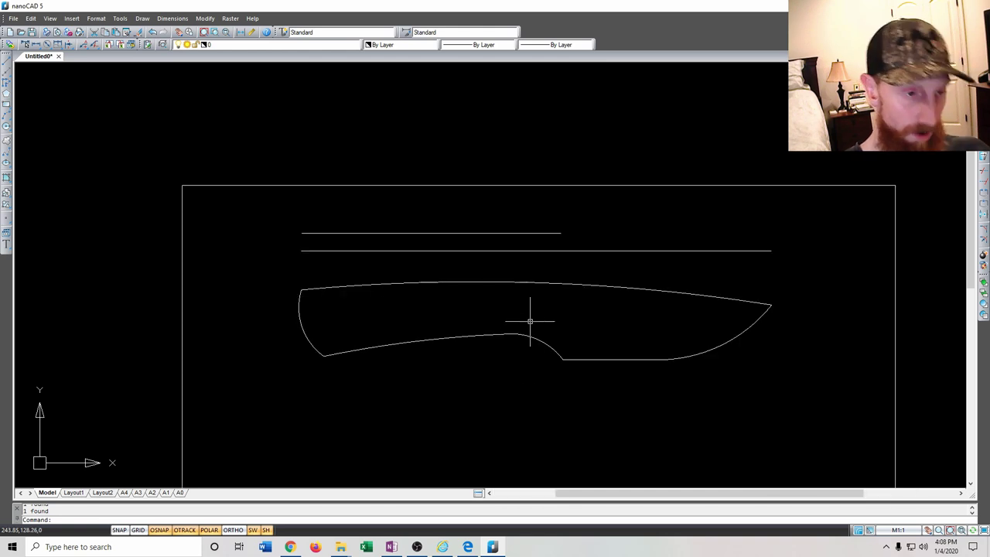
middle_click_drag(417, 286, 419, 313)
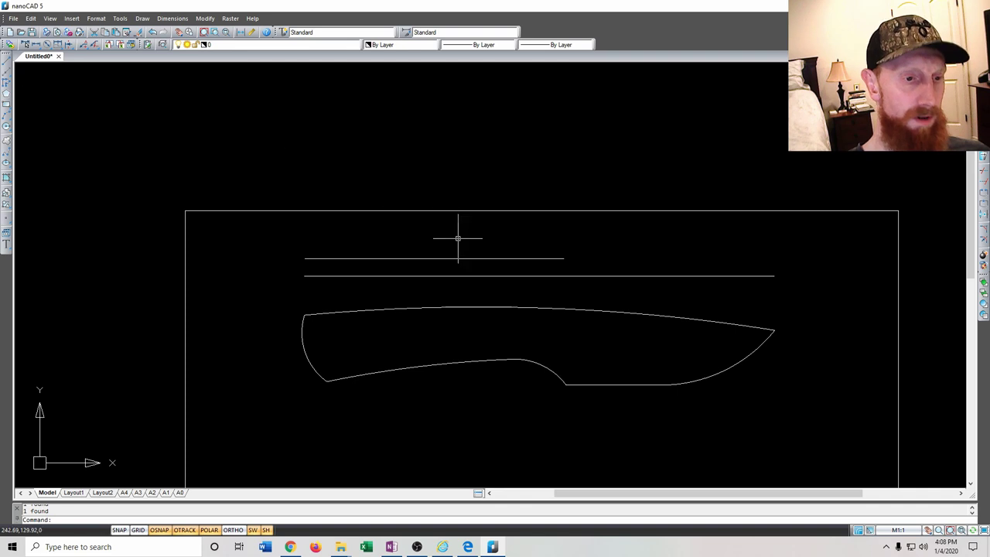
Draw a three-point arc across the profile from the spine down to the finger notch curve, bulging toward the blade
left_click(6, 117)
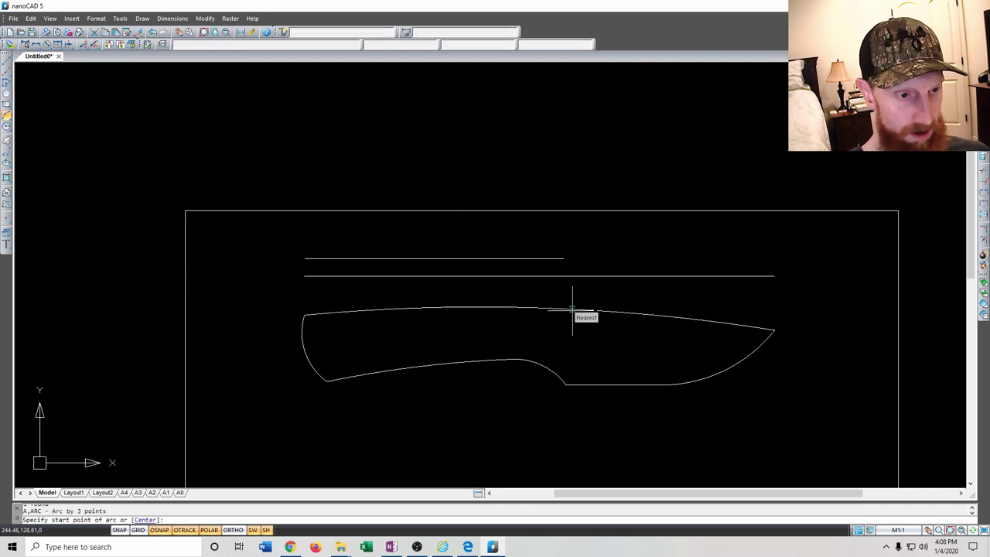
left_click(573, 311)
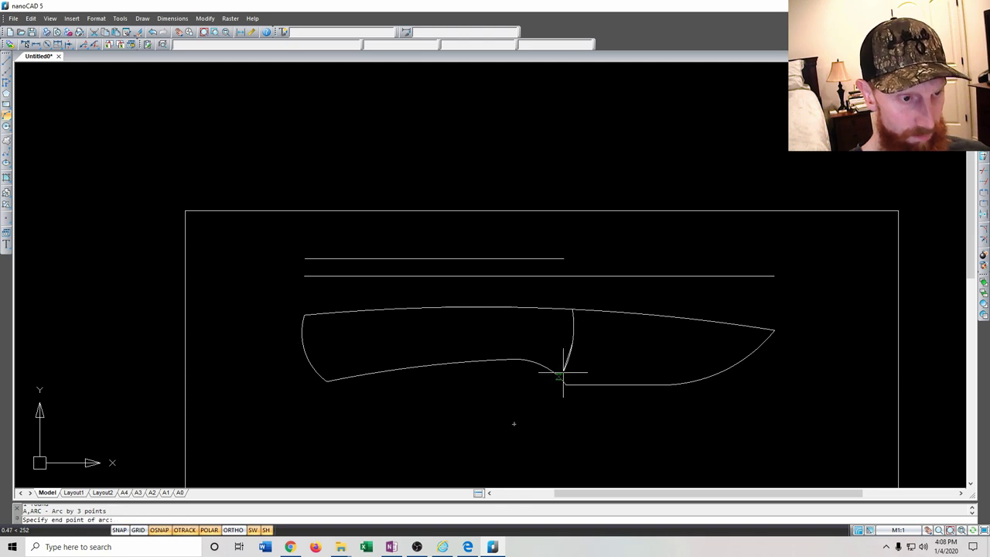
left_click(562, 377)
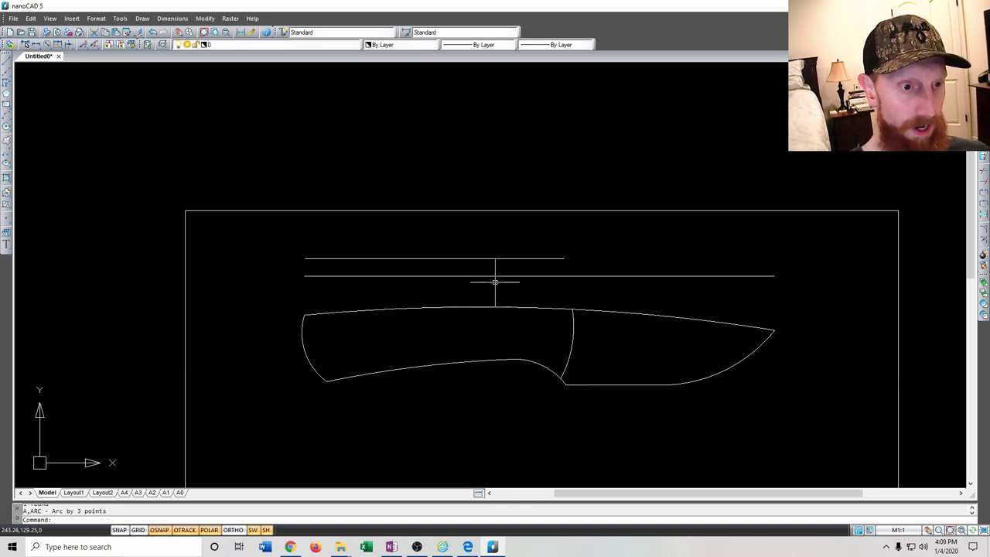
Copy the arc between spine and finger notch and paste the duplicate a short distance behind it on the handle side
scroll(562, 344, "up", 3)
left_click(583, 350)
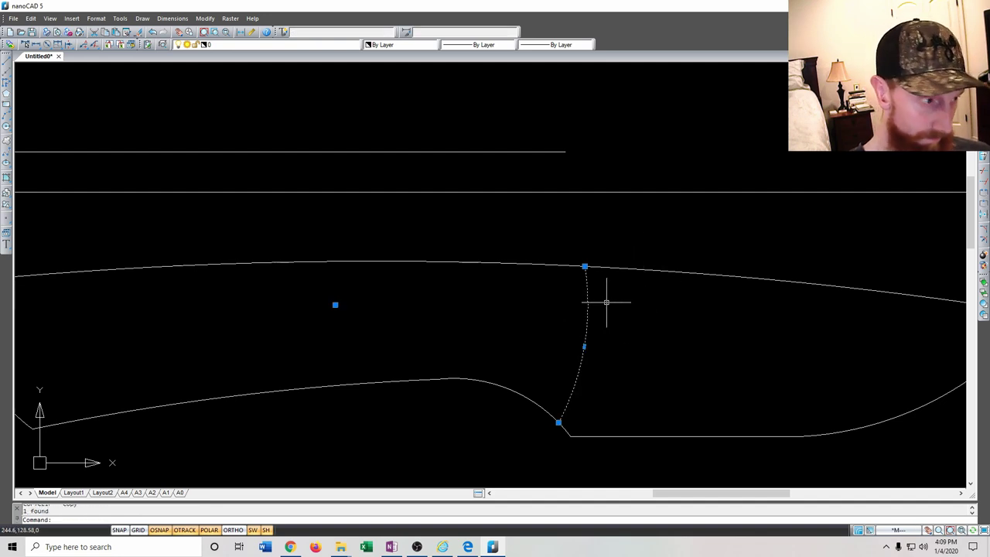
key("ctrl+v")
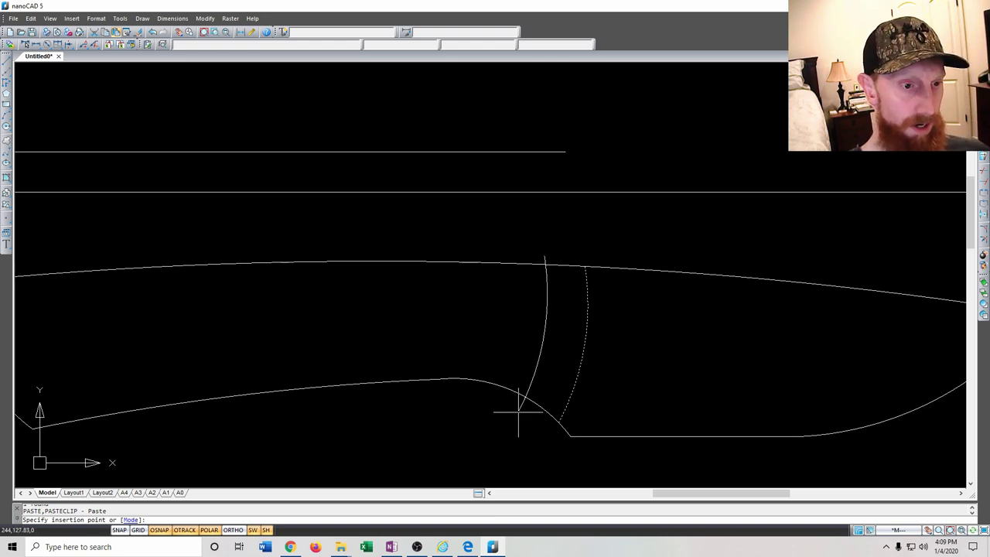
left_click(518, 413)
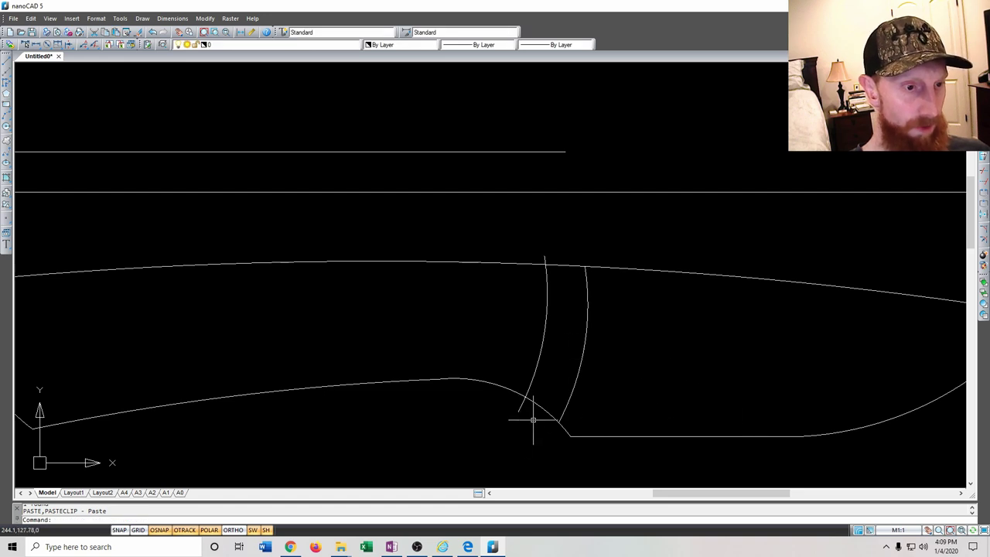
Trim the pasted arc's overhangs above the spine and below the finger notch curve
left_click_drag(603, 454, 515, 255)
type("tr")
key("Return")
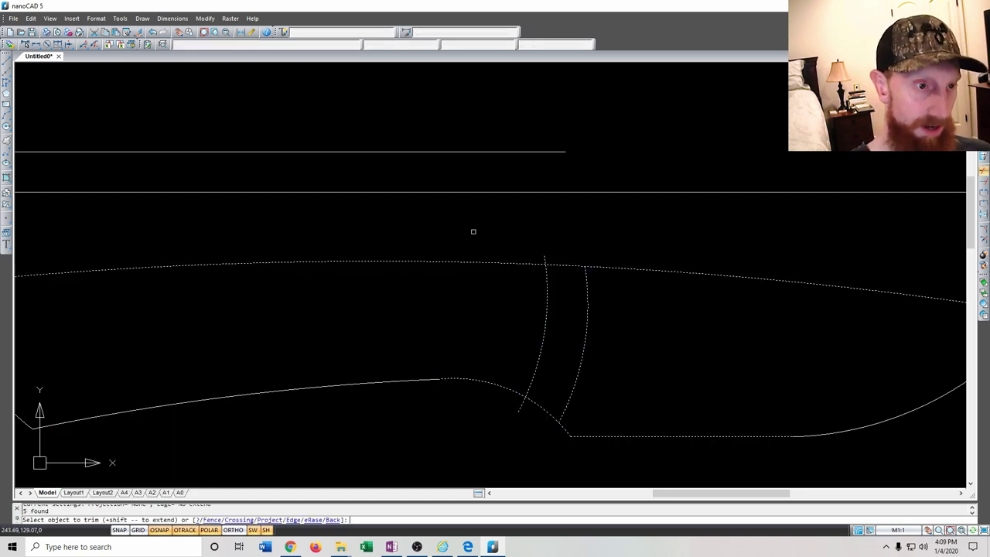
left_click(548, 254)
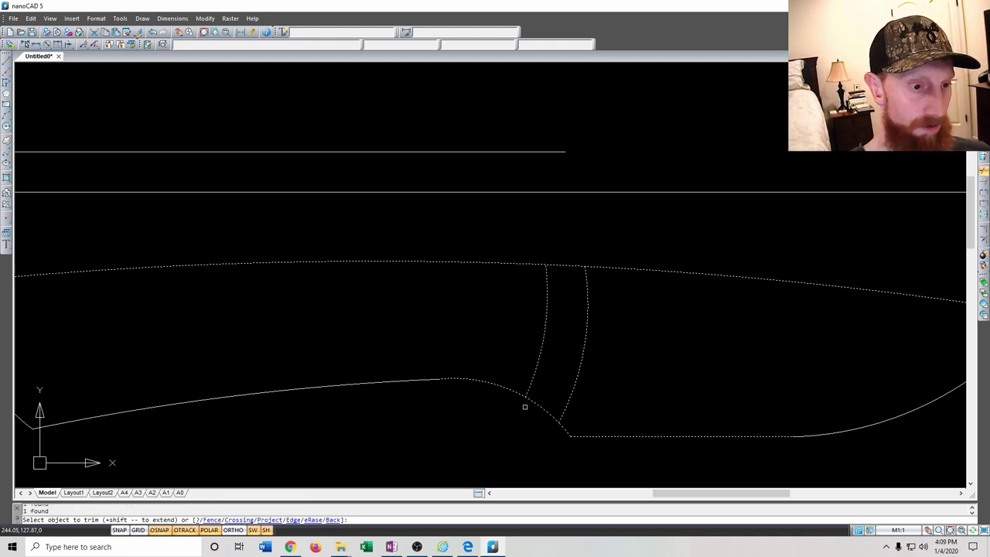
key("Escape")
scroll(570, 415, "down", 4)
middle_click_drag(698, 409, 645, 347)
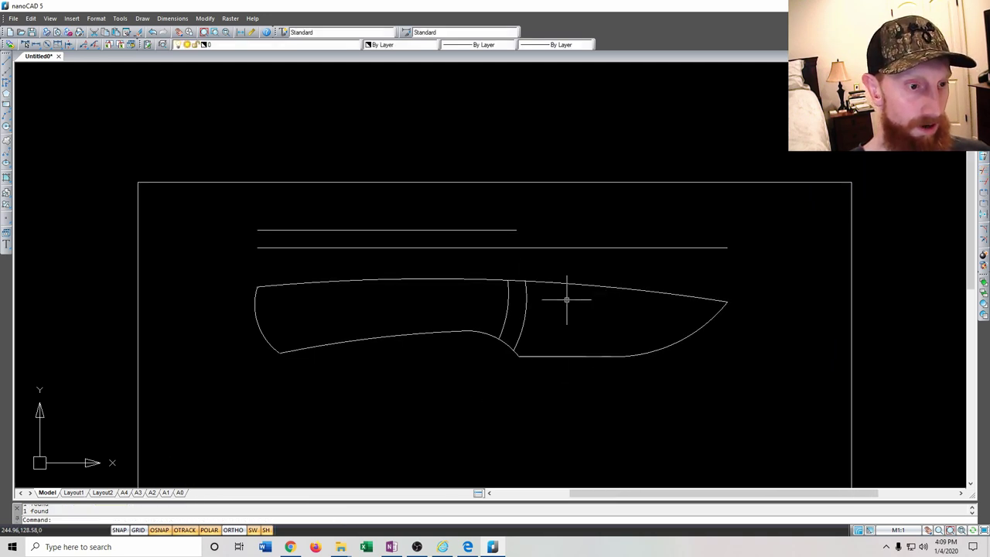
Draw two lines from spine to underside across the handle, one slanted near the butt and one at the underside arc's front end
middle_click_drag(338, 335, 482, 302)
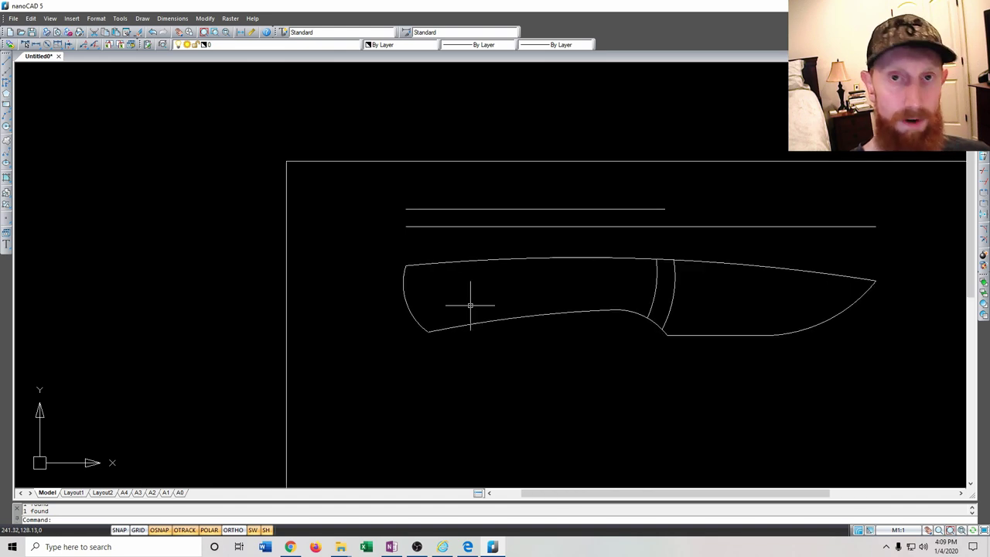
left_click(6, 60)
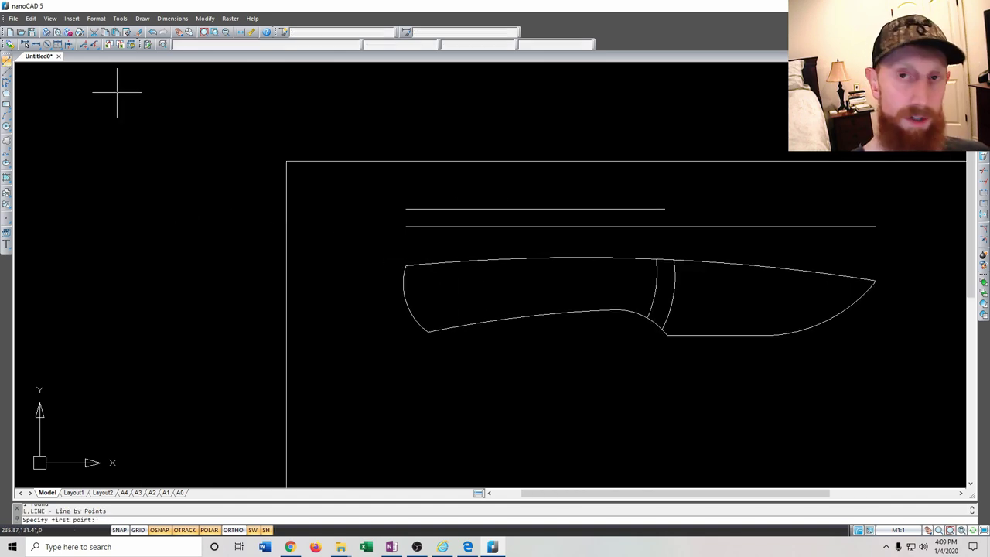
scroll(461, 284, "up", 4)
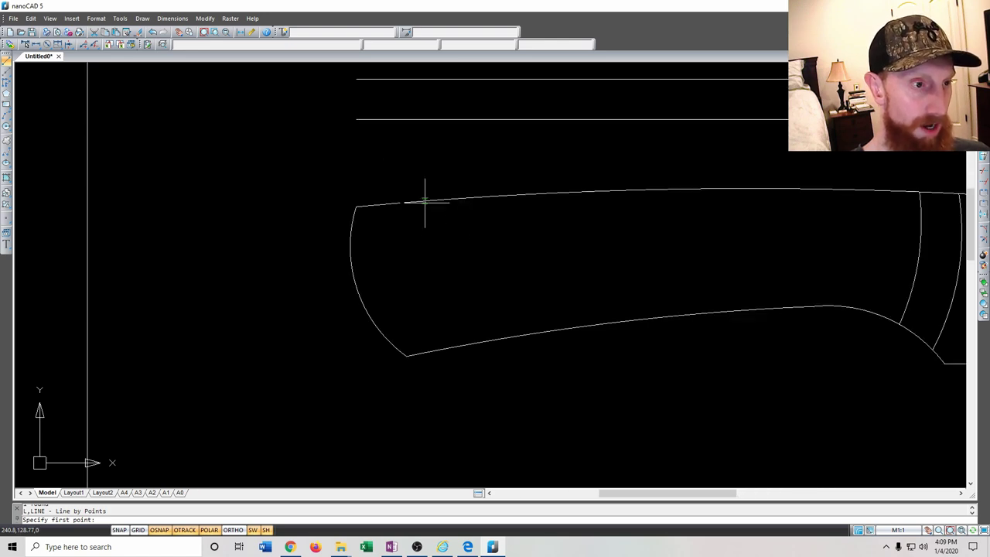
left_click(459, 345)
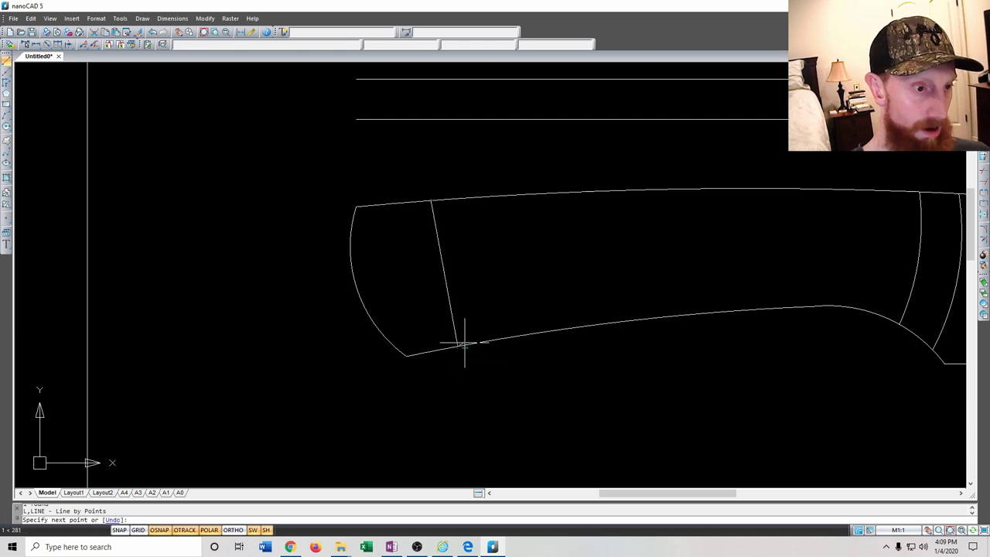
key("Return")
key("Return")
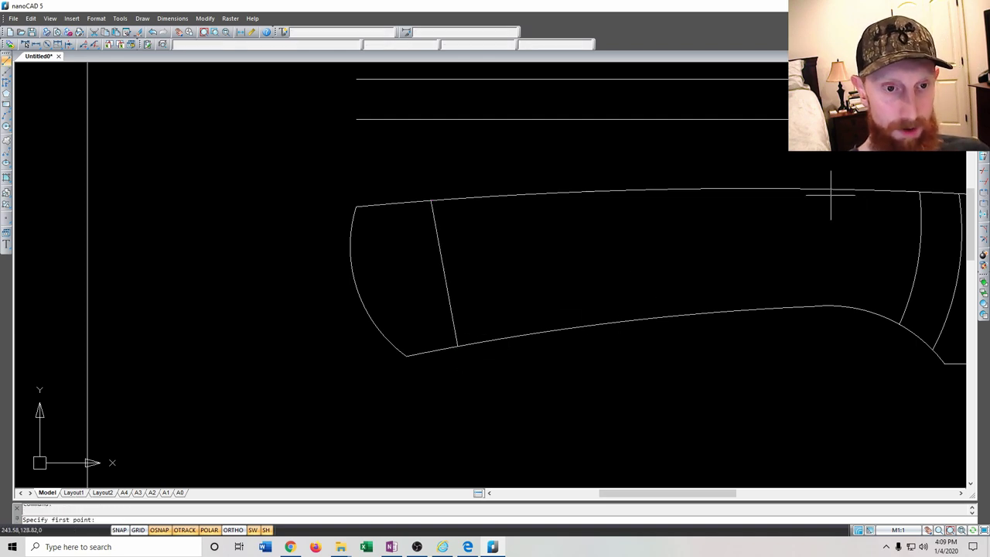
left_click(823, 189)
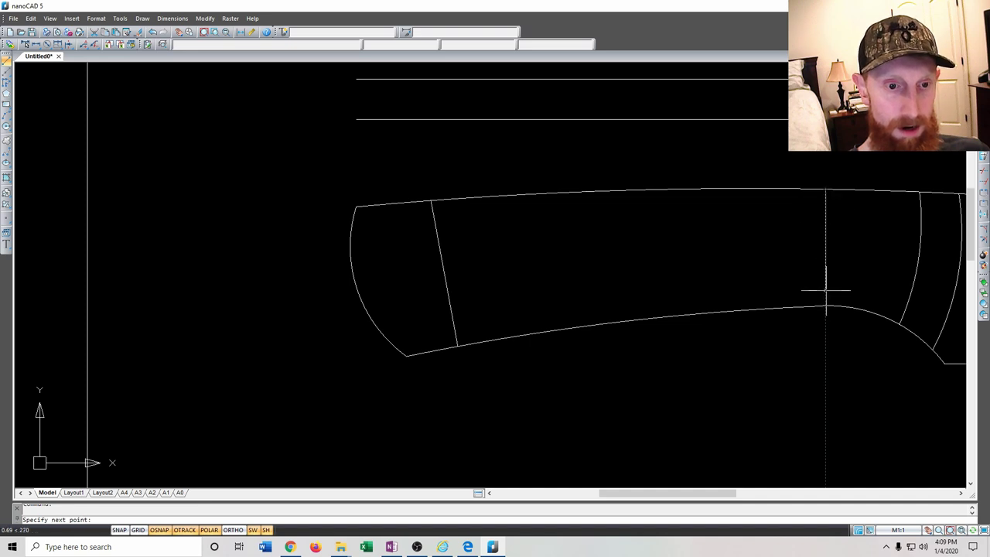
key("Return")
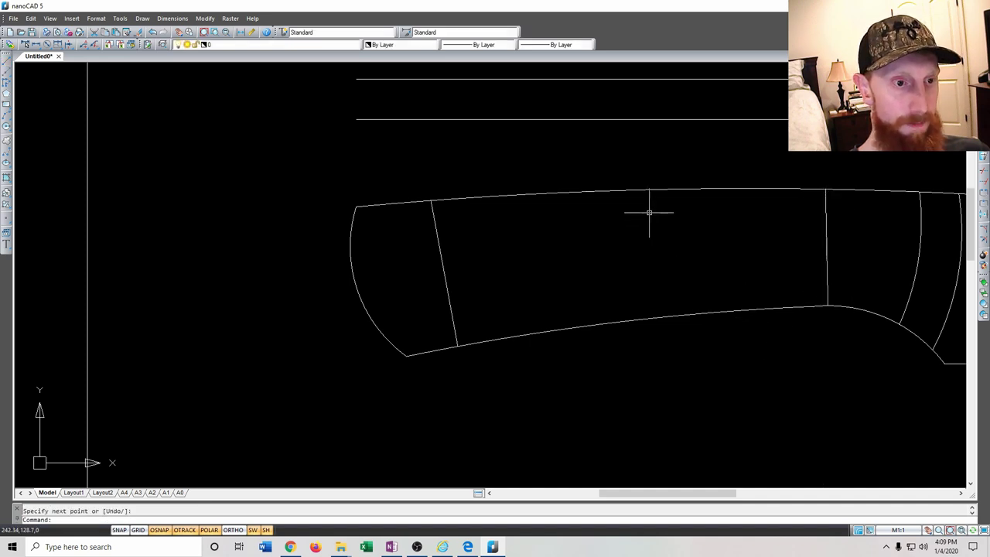
Draw a centreline along the handle joining the midpoints of the two cross lines
middle_click_drag(643, 325, 601, 268)
key("Return")
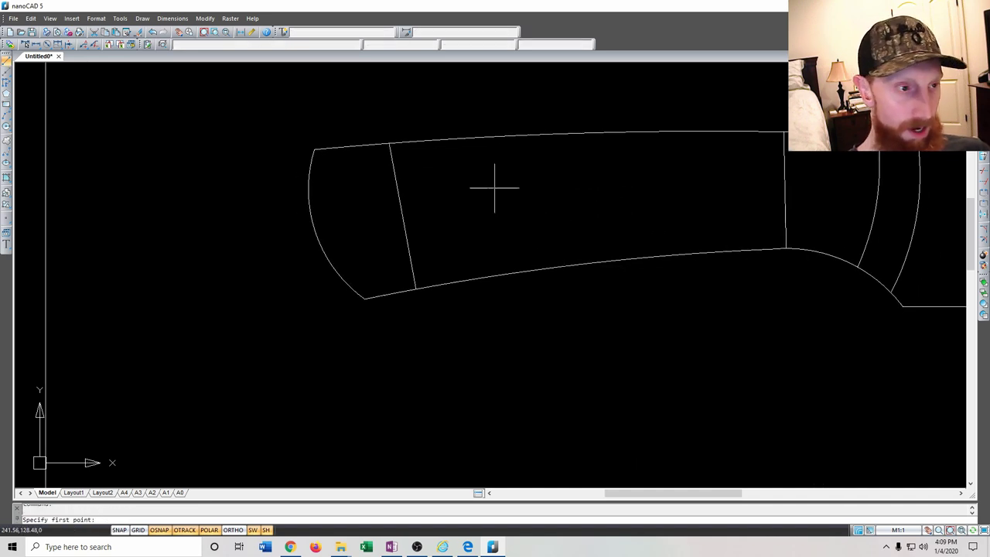
left_click(784, 189)
key("Return")
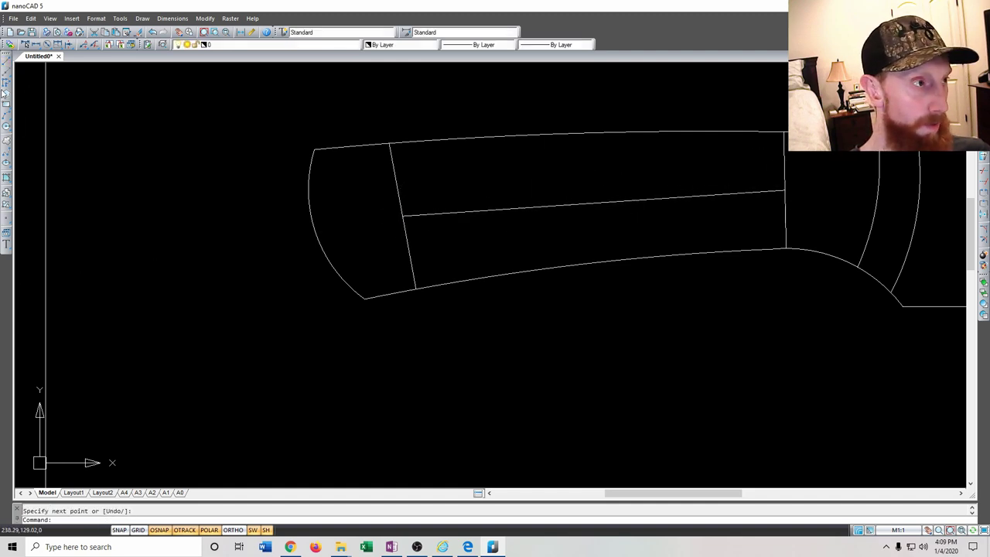
Draw a short line between the midpoint of the handle's centreline and the spine
left_click(7, 62)
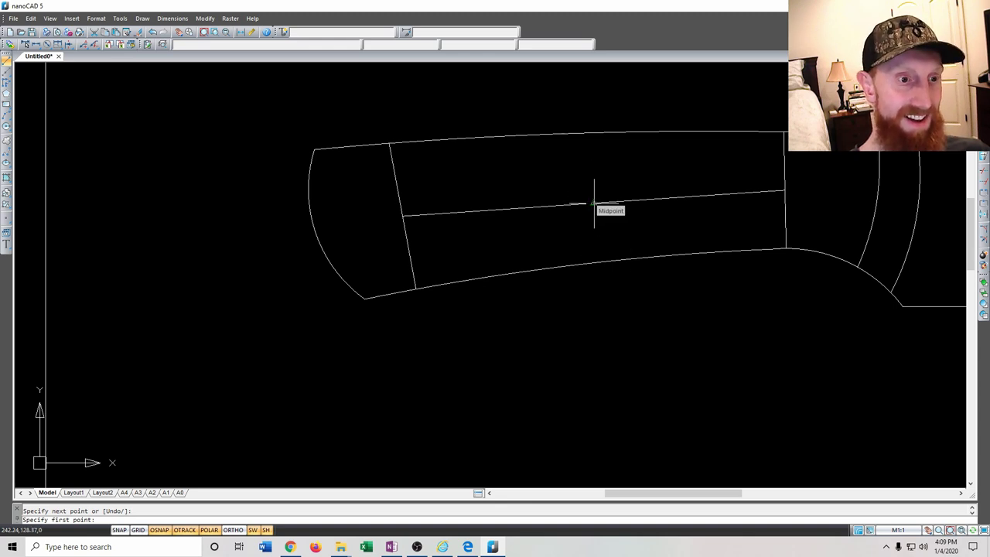
left_click(586, 133)
key("Return")
middle_click_drag(538, 271, 520, 204)
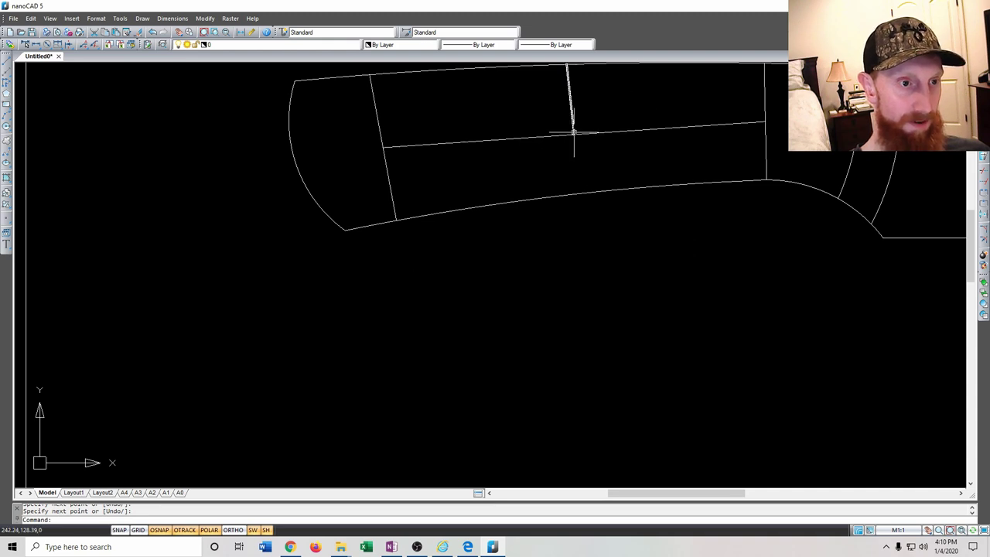
scroll(552, 186, "down", 4)
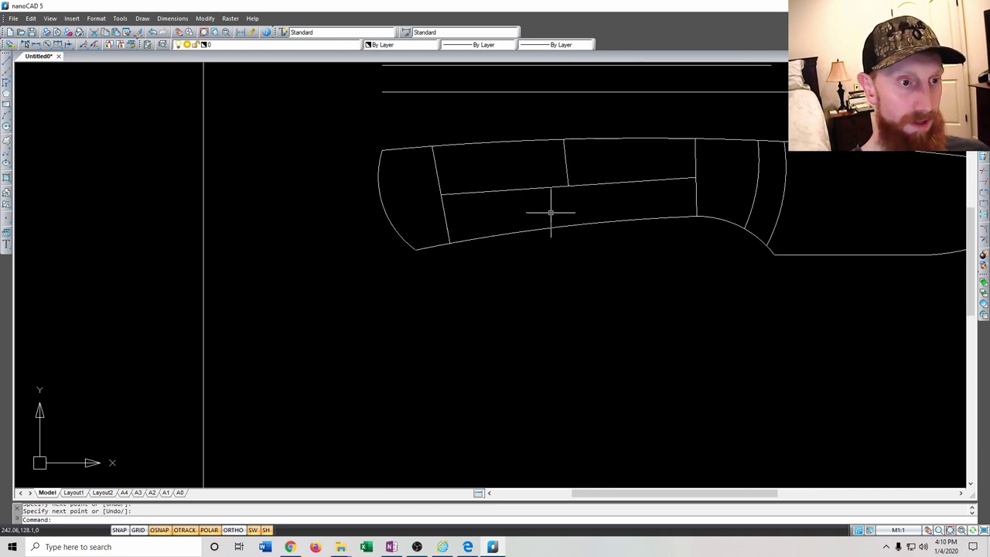
Draw a circle with a radius of .125 in the empty space below the handle
left_click(5, 127)
left_click(548, 318)
type(".")
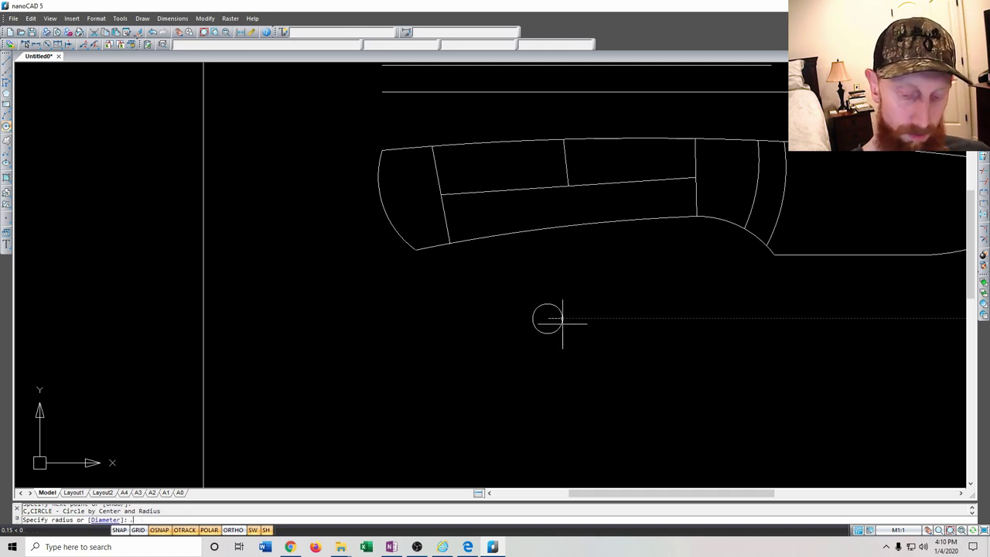
type("125")
key("Return")
Draw a horizontal and a vertical diameter line through the circle between its quadrant points
scroll(558, 326, "up", 4)
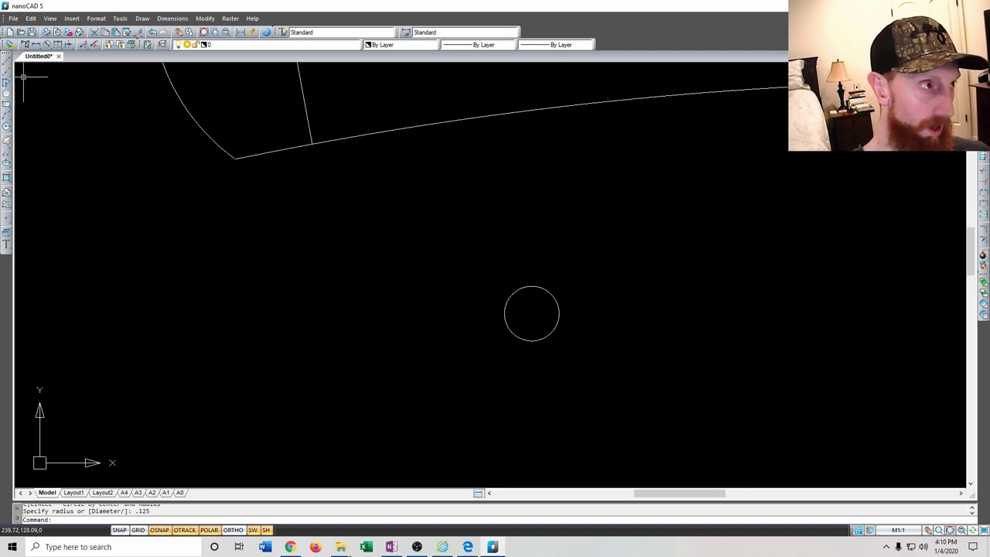
left_click(5, 62)
scroll(530, 329, "up", 3)
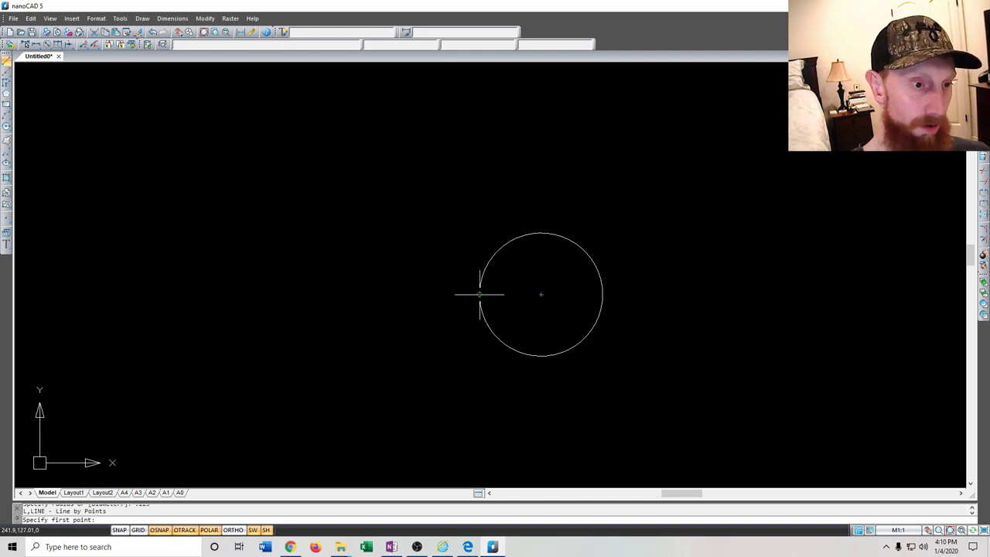
left_click(602, 294)
key("Return")
key("Return")
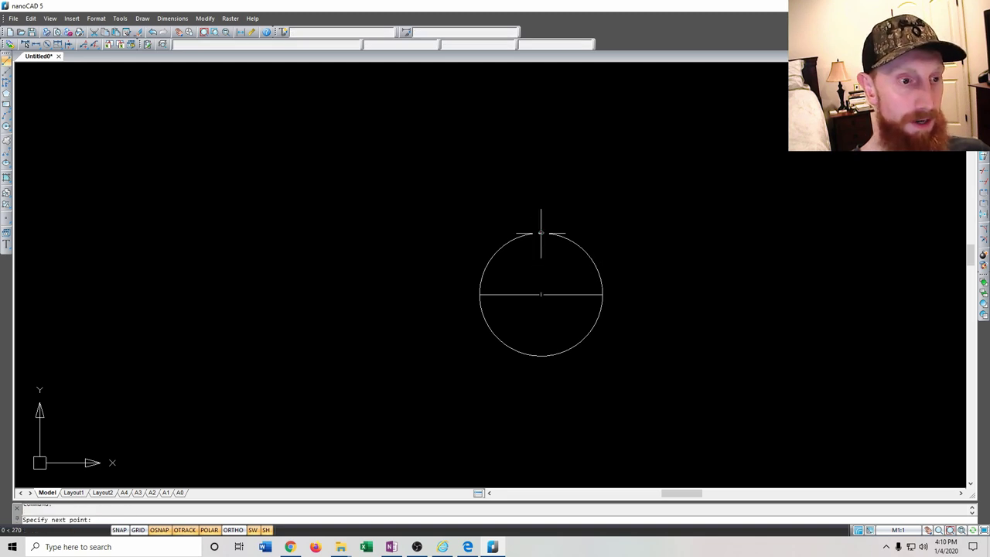
left_click(541, 355)
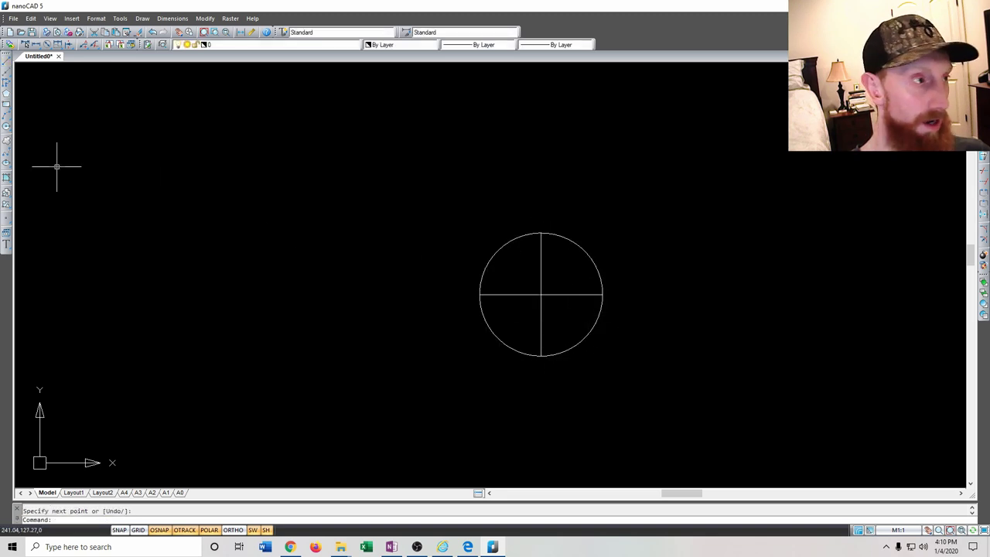
Draw a small circle inside the crossed circle and move its centre onto the intersection of the diameter lines
left_click(7, 127)
scroll(557, 304, "up", 5)
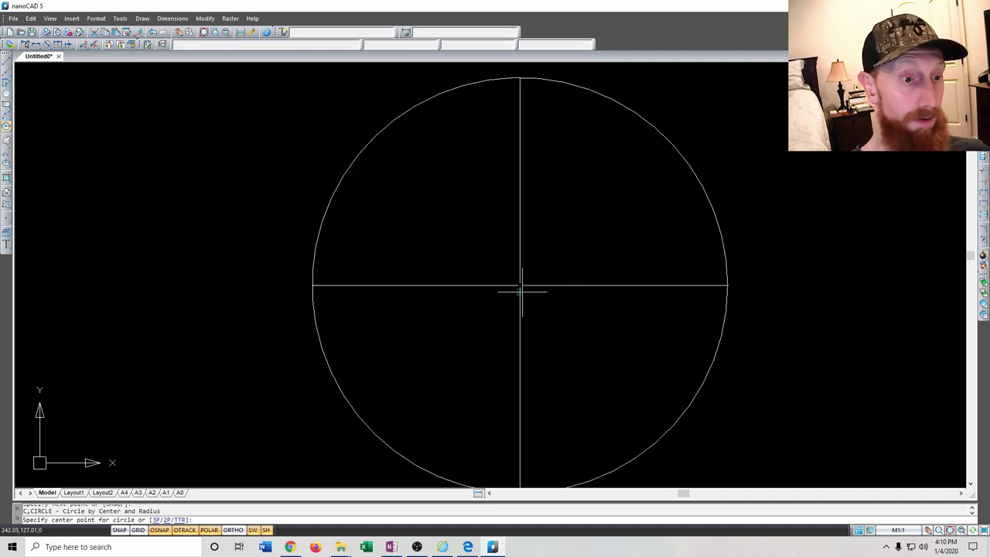
left_click(504, 272)
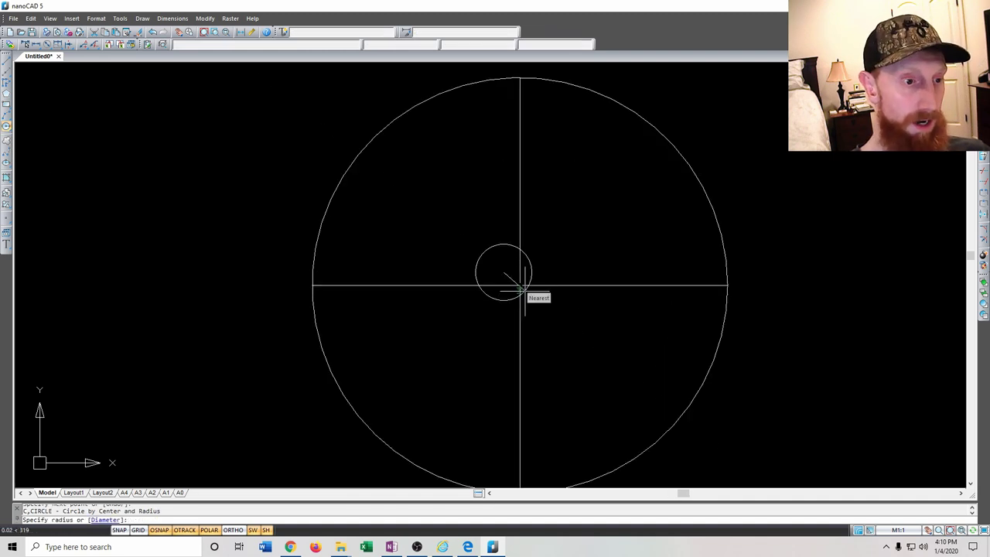
left_click(522, 282)
left_click(493, 254)
left_click(504, 272)
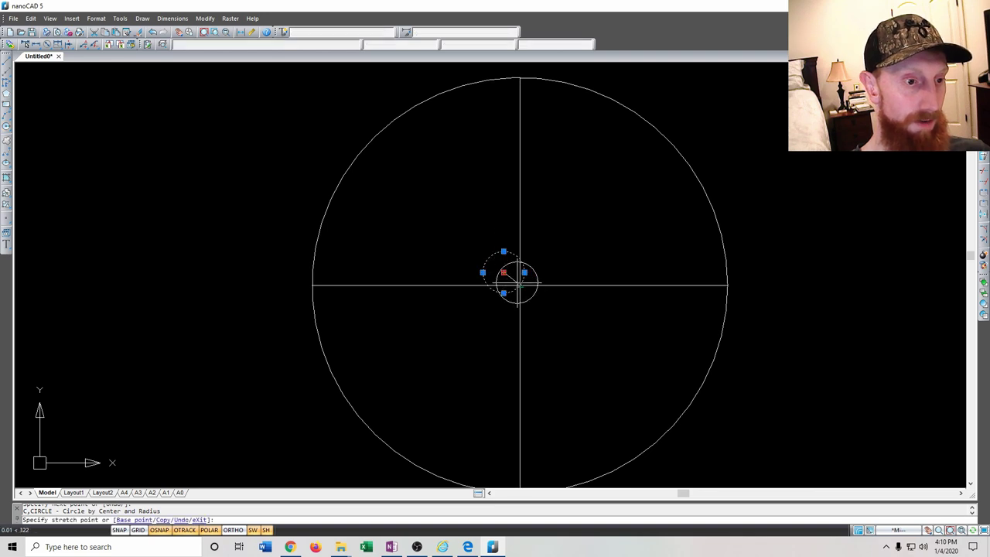
left_click(520, 286)
Copy the crossed circle with its small inner circle from its centre to the rear end of the handle's centreline
scroll(673, 288, "down", 5)
left_click_drag(531, 199, 736, 385)
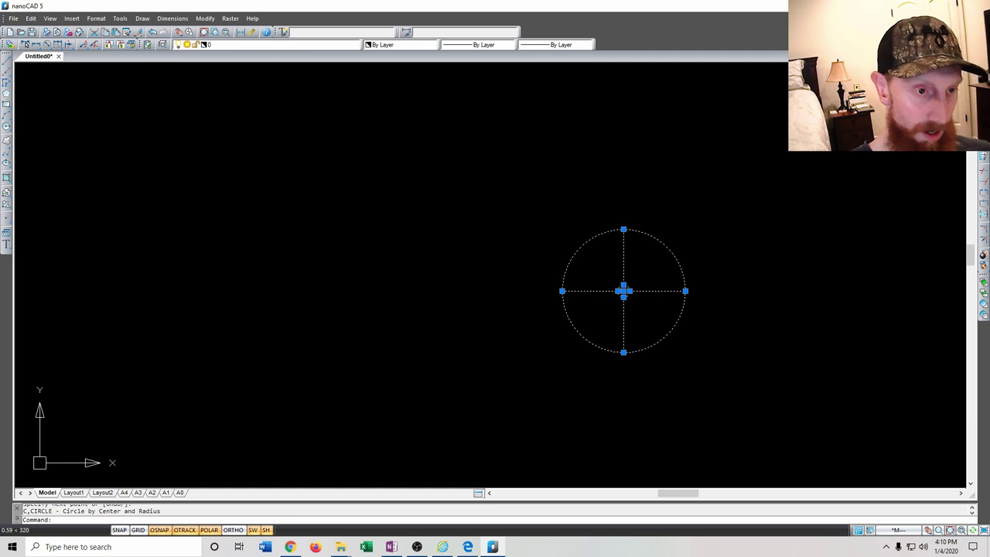
type("copy")
key("Return")
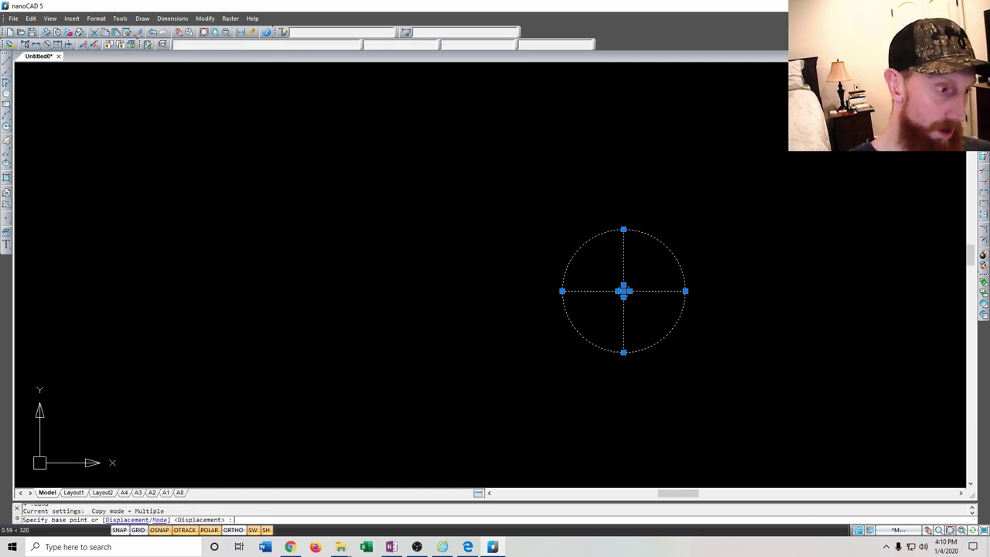
scroll(750, 415, "up", 3)
scroll(425, 115, "up", 2)
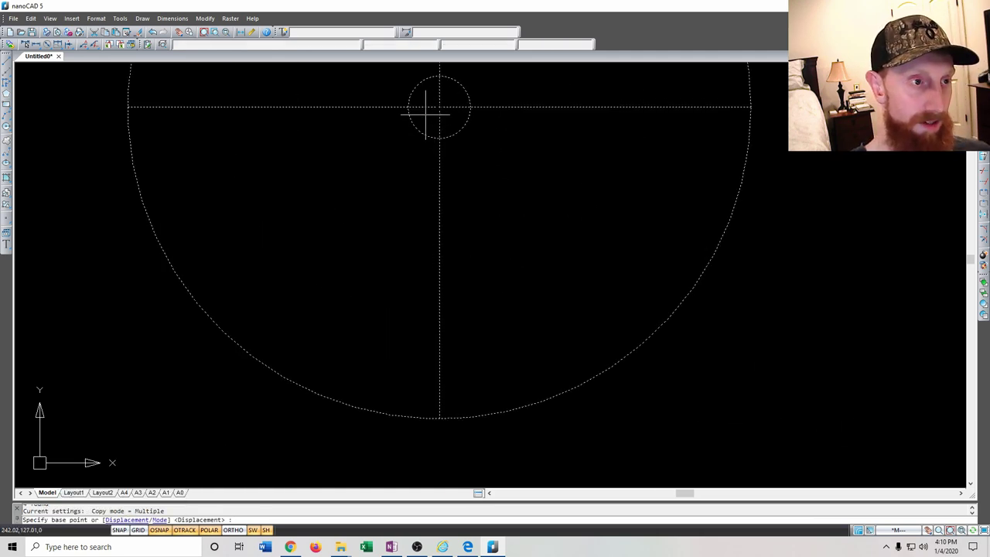
left_click(439, 103)
scroll(512, 198, "down", 6)
middle_click_drag(471, 150, 550, 201)
scroll(534, 166, "up", 5)
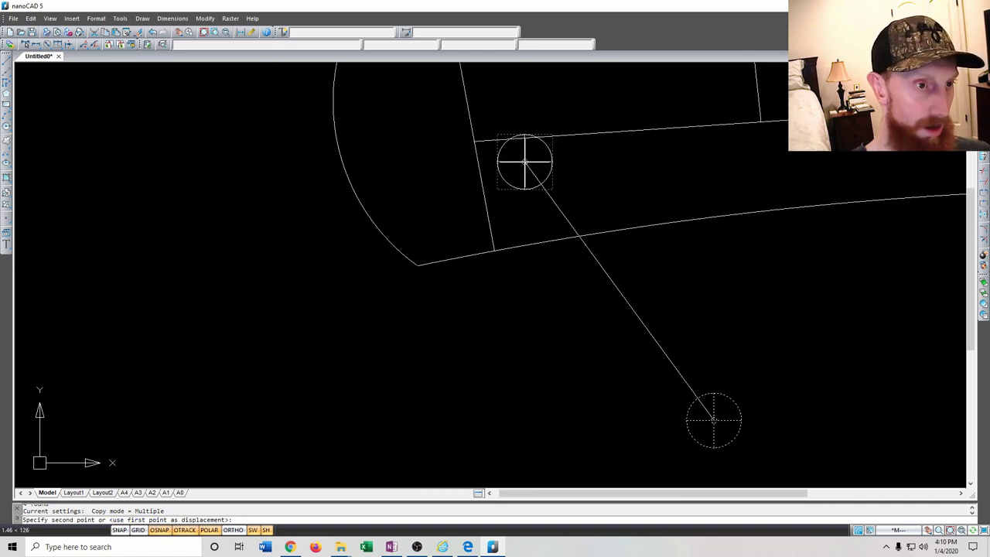
scroll(457, 136, "up", 5)
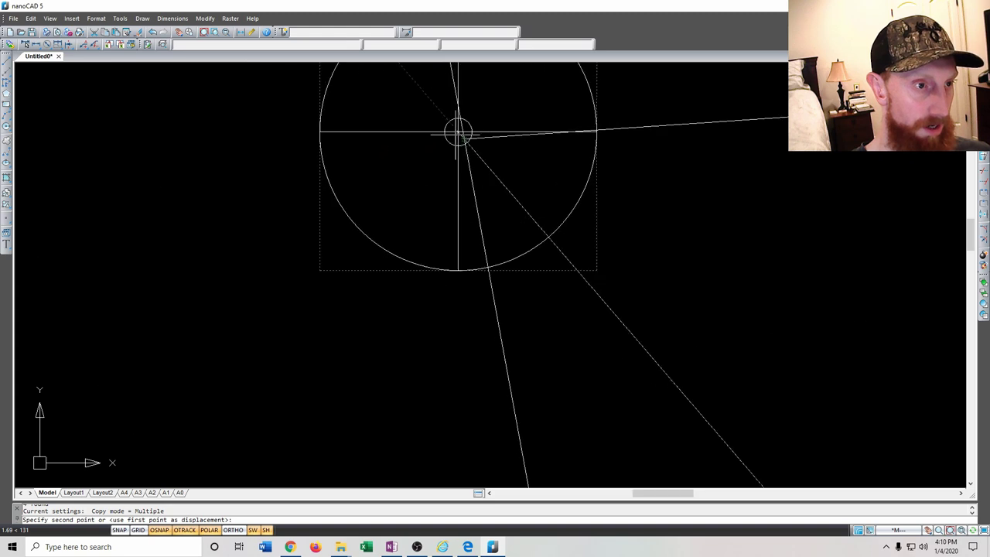
scroll(472, 143, "down", 1)
left_click(492, 149)
scroll(492, 149, "down", 8)
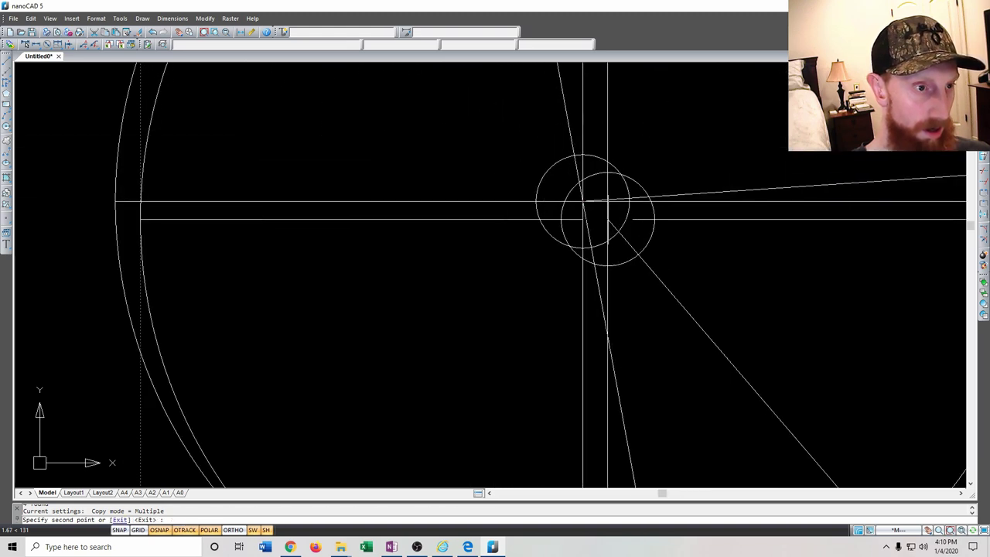
Place further copies of the crossed circle at the front end and the midpoint of the handle's centreline
scroll(634, 226, "down", 3)
scroll(674, 216, "up", 8)
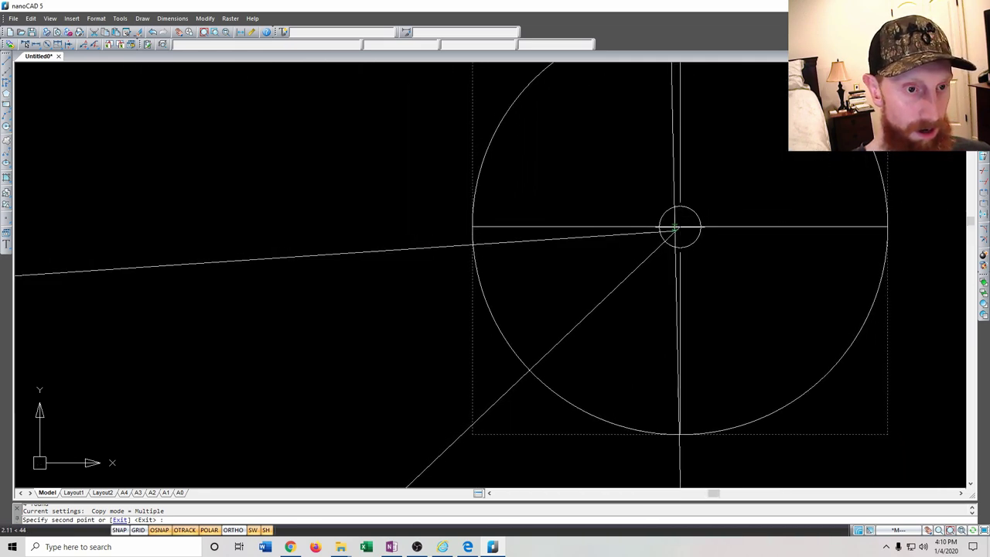
scroll(707, 239, "down", 4)
scroll(697, 302, "down", 3)
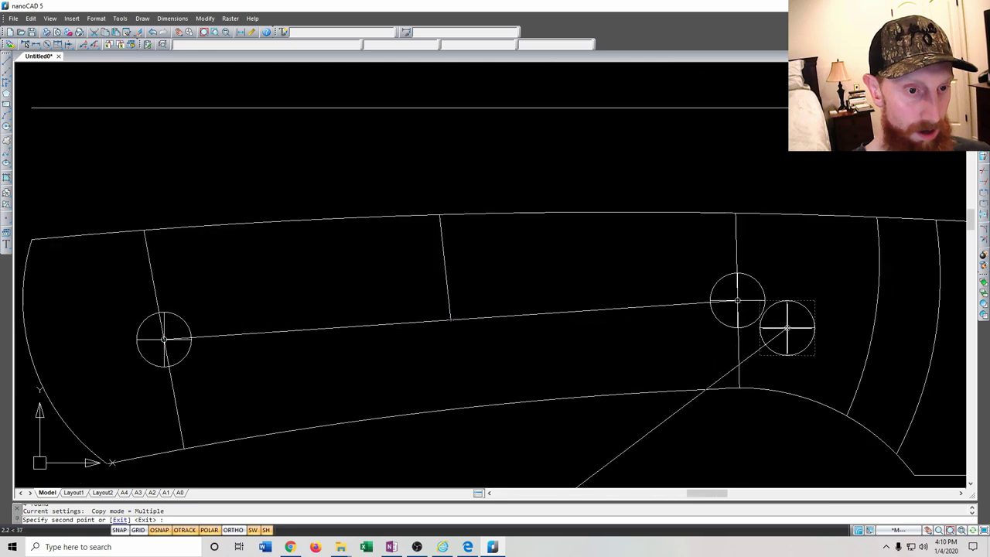
scroll(429, 319, "up", 7)
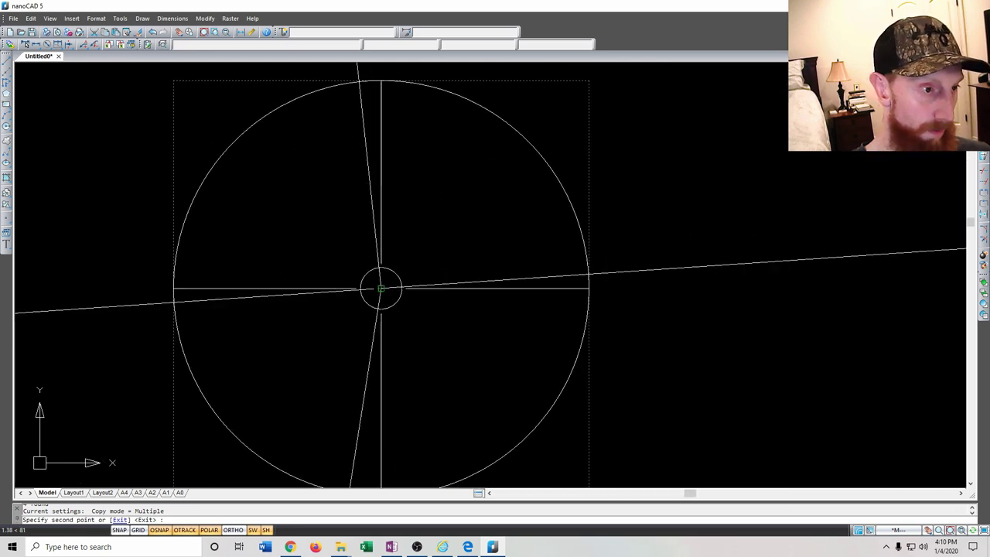
key("Escape")
Delete the spare crossed circle in the empty space below the handle
scroll(640, 328, "down", 7)
scroll(639, 328, "down", 5)
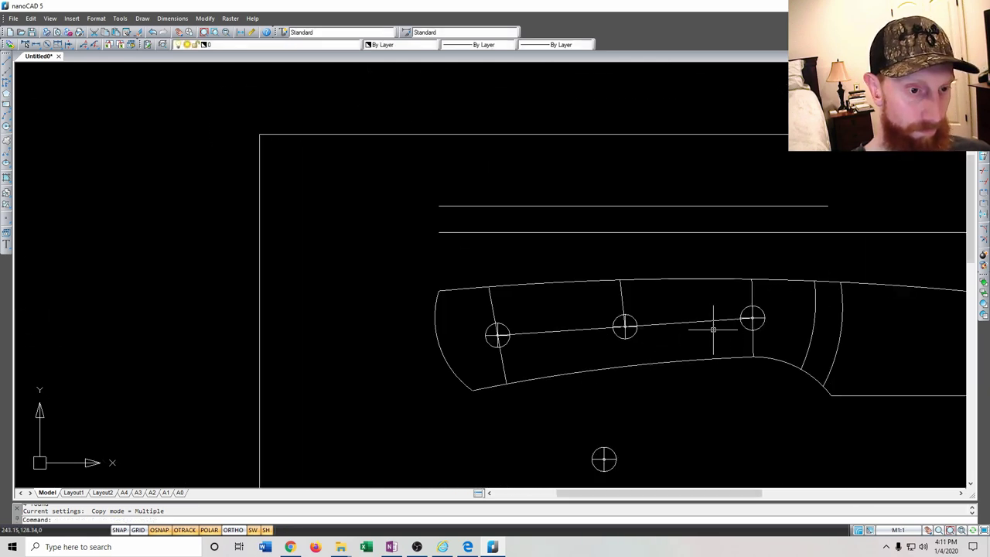
left_click(563, 383)
left_click(502, 324)
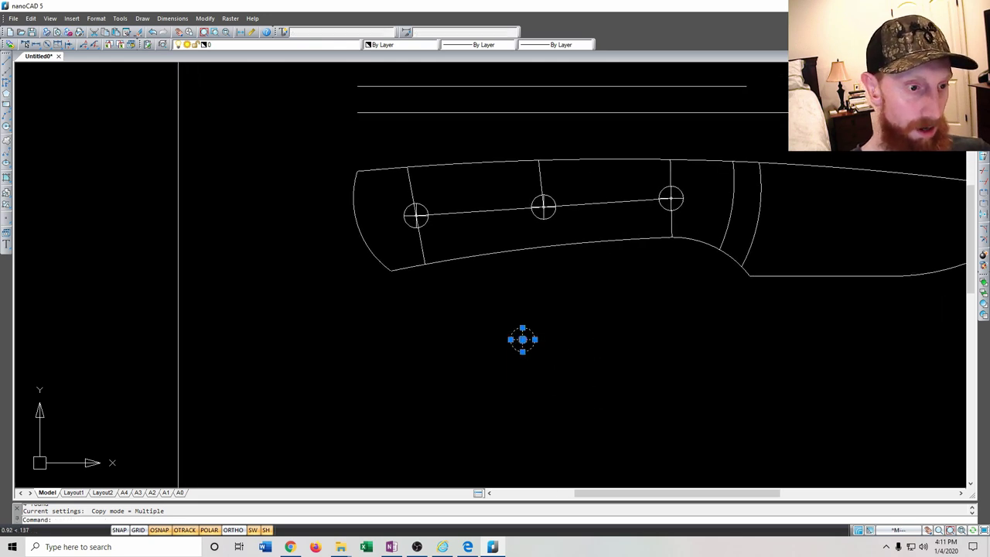
key("Delete")
Delete the handle's cross guide lines and its centreline, keeping the three crossed pin-hole circles
left_click(562, 195)
left_click(523, 195)
key("Delete")
left_click(435, 197)
left_click(404, 195)
key("Delete")
left_click(674, 187)
key("Delete")
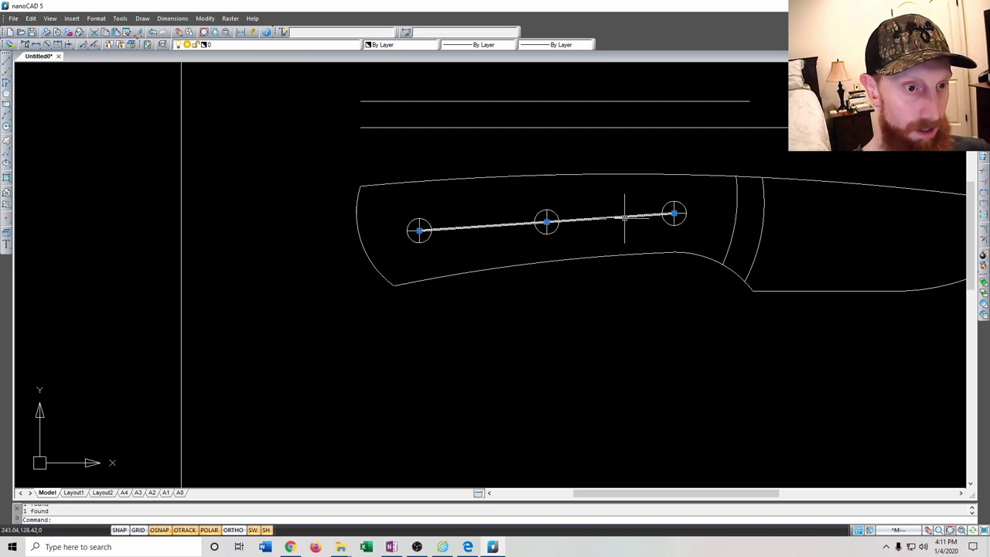
key("Delete")
Draw a circle with a radius of .078125 in the empty space below the heel of the blade
scroll(705, 286, "down", 3)
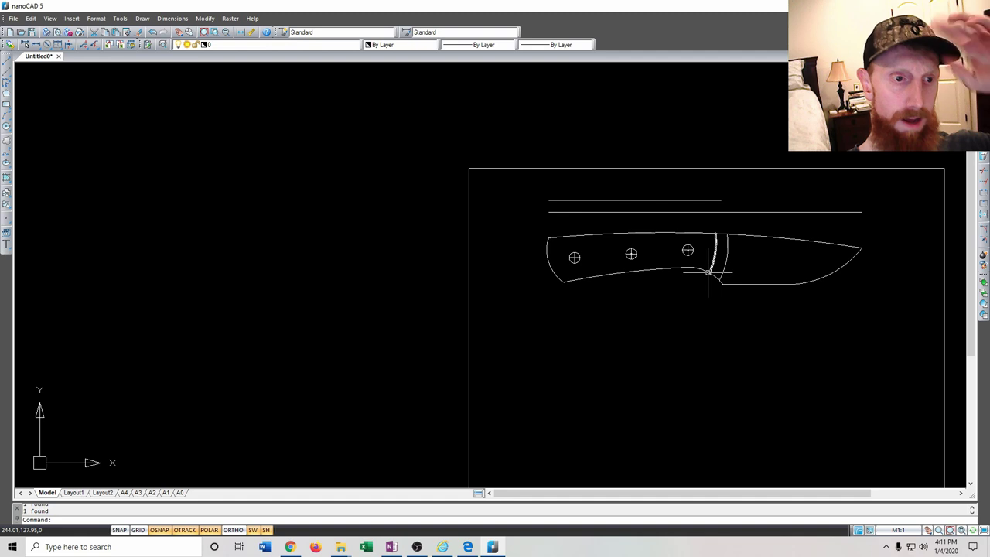
middle_click_drag(684, 316, 515, 320)
scroll(541, 299, "up", 5)
scroll(550, 286, "down", 3)
scroll(555, 288, "up", 5)
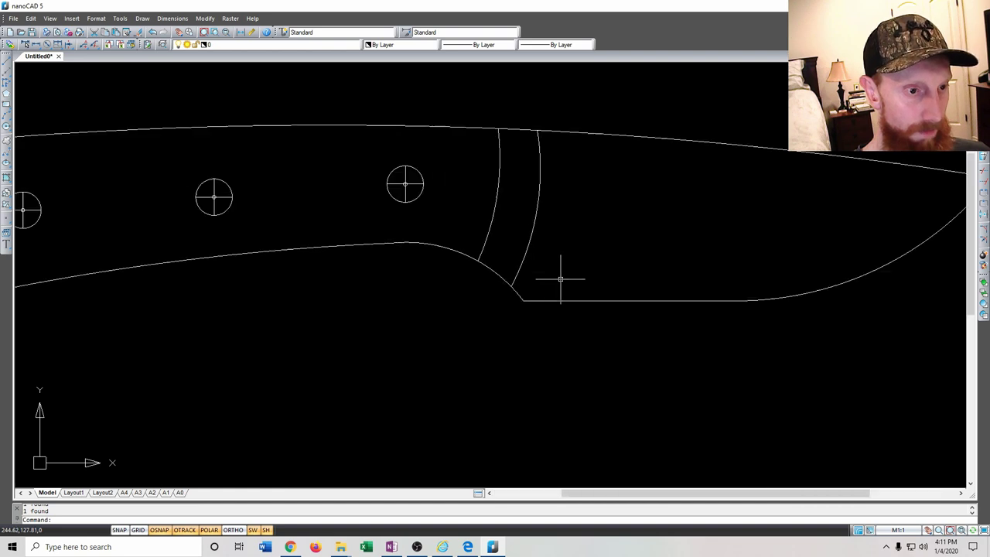
scroll(418, 247, "down", 2)
scroll(485, 262, "up", 2)
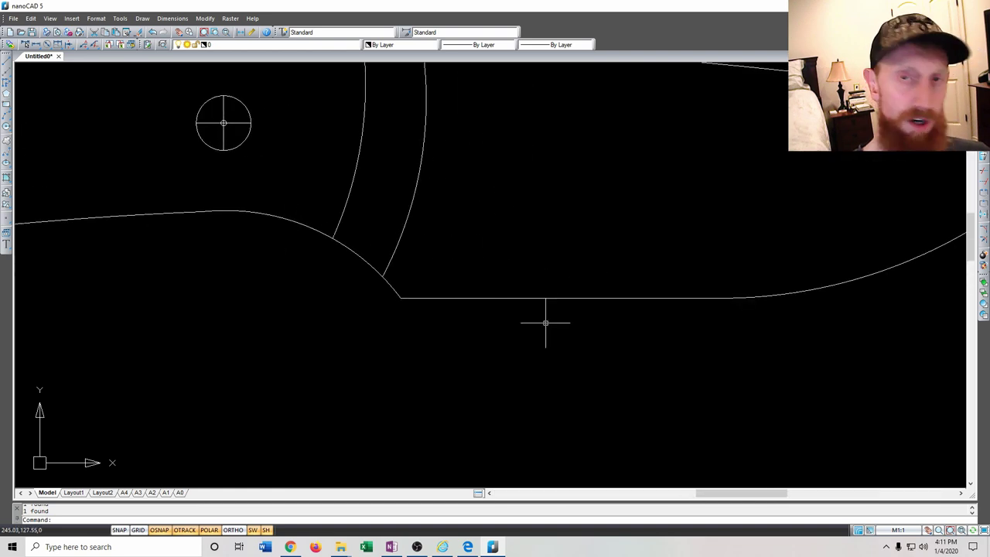
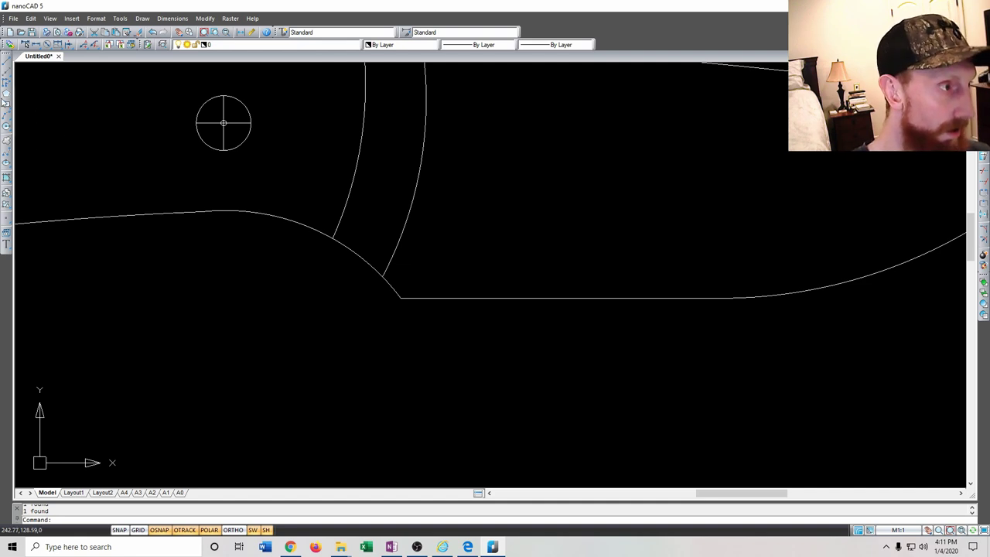
left_click(7, 128)
left_click(426, 388)
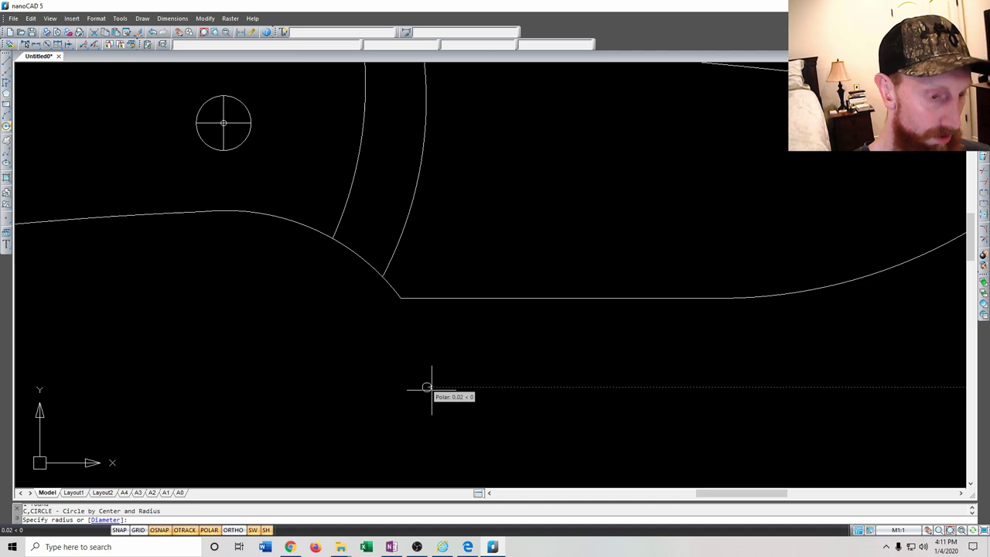
type(".07")
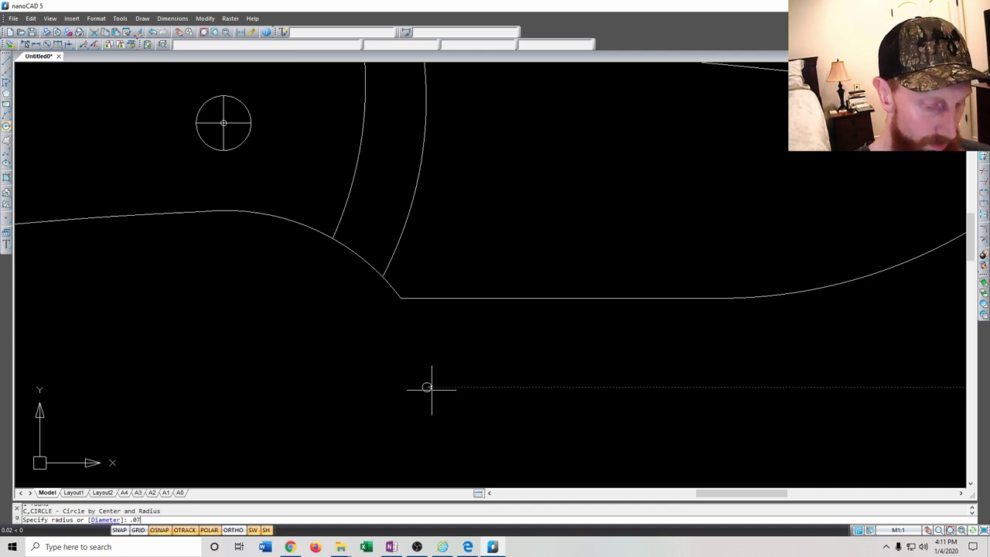
type("8125")
key("Return")
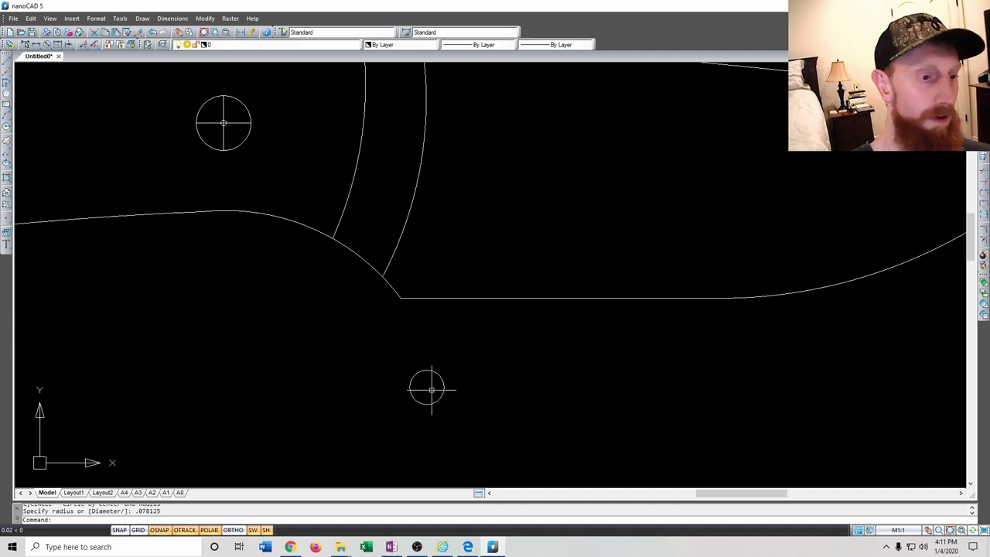
Move the small circle by its handle-side quadrant point onto the straight cutting edge, just ahead of the heel corner
left_click(440, 398)
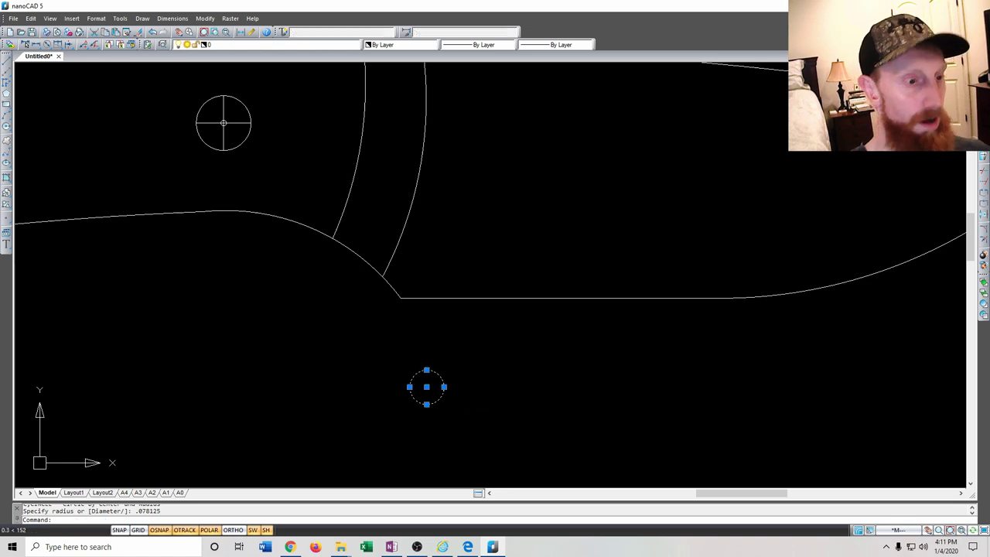
type("mo")
key("Return")
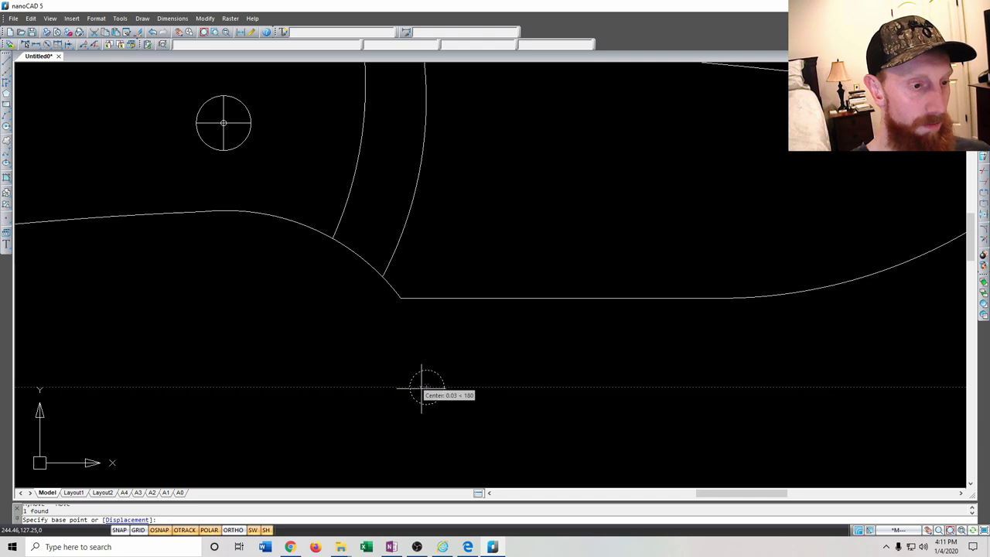
left_click(410, 386)
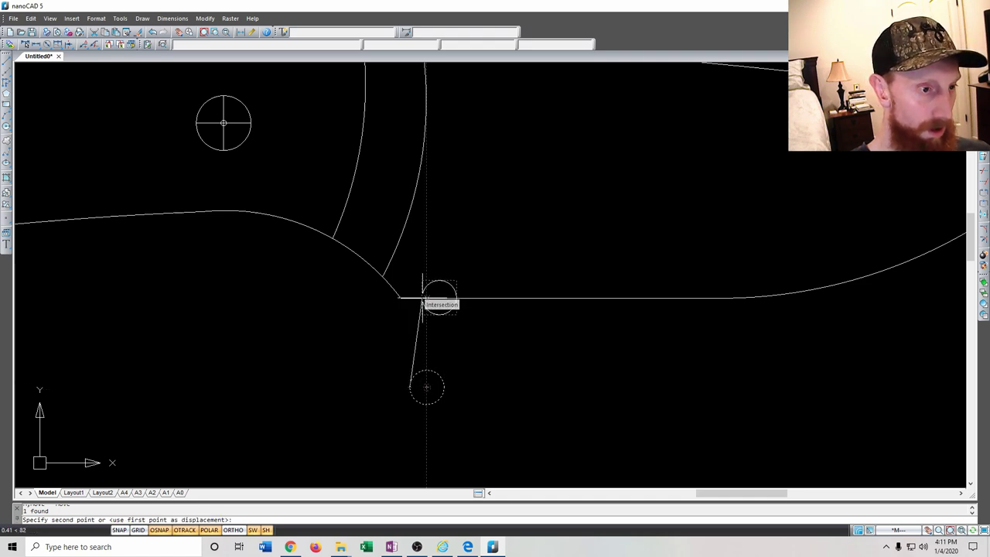
scroll(426, 298, "up", 2)
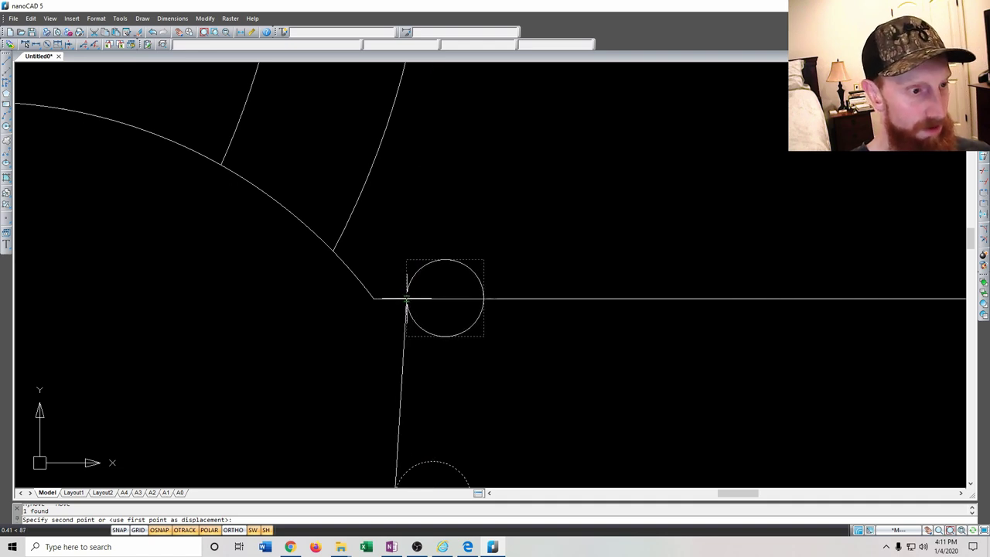
left_click(403, 298)
scroll(540, 370, "down", 4)
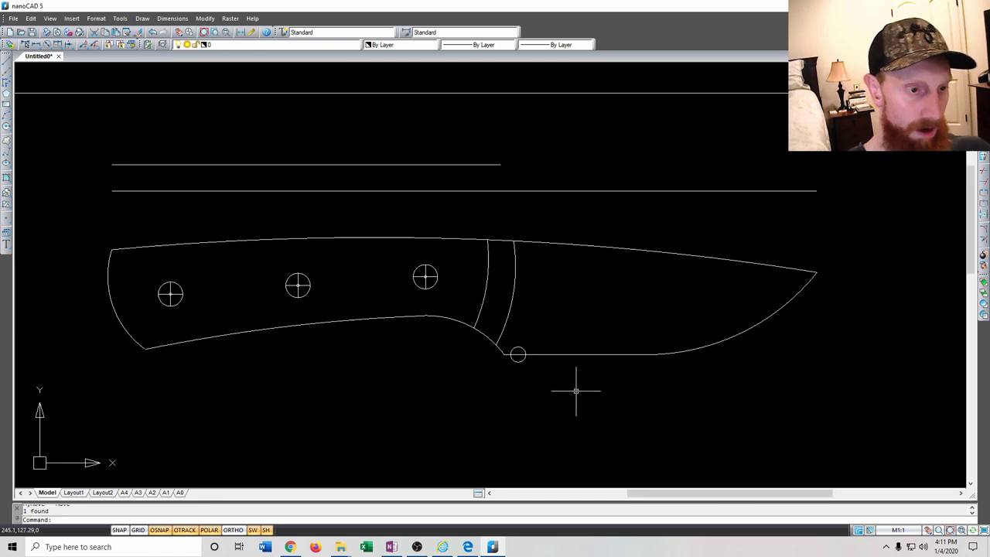
Trim the circle's lower half and the edge segment inside it to leave a semicircular notch in the cutting edge
scroll(509, 371, "up", 4)
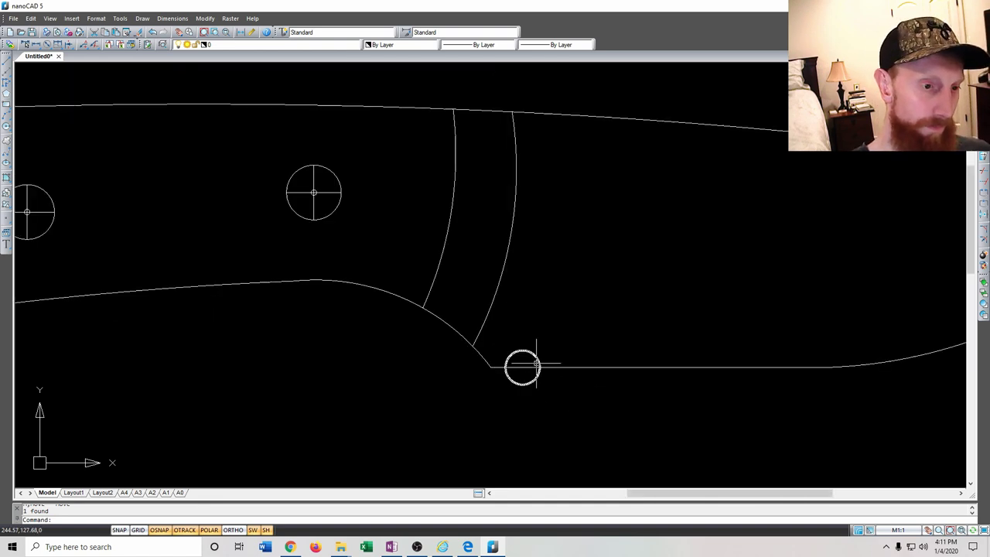
left_click(561, 399)
left_click(479, 331)
type("tr")
key("Return")
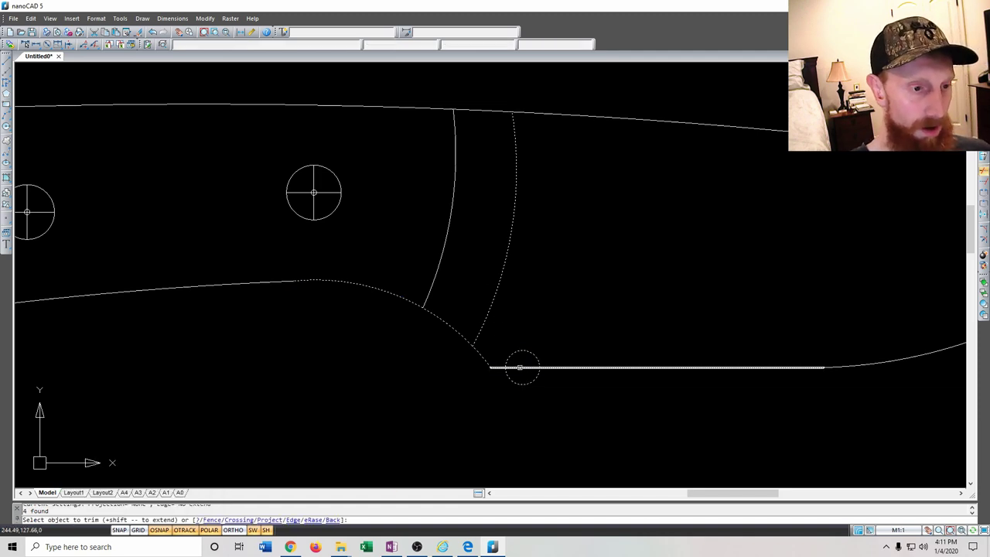
left_click(522, 367)
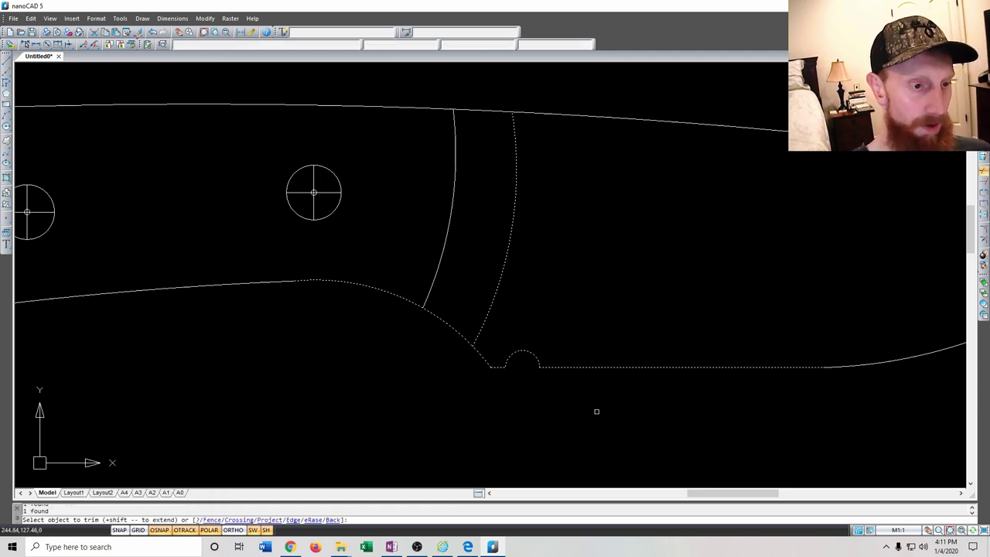
key("Return")
Draw a slanted line from the notch's handle-side end to just below the spine, continuing nearly horizontally forward to the spine
scroll(594, 406, "down", 4)
middle_click_drag(464, 362, 518, 310)
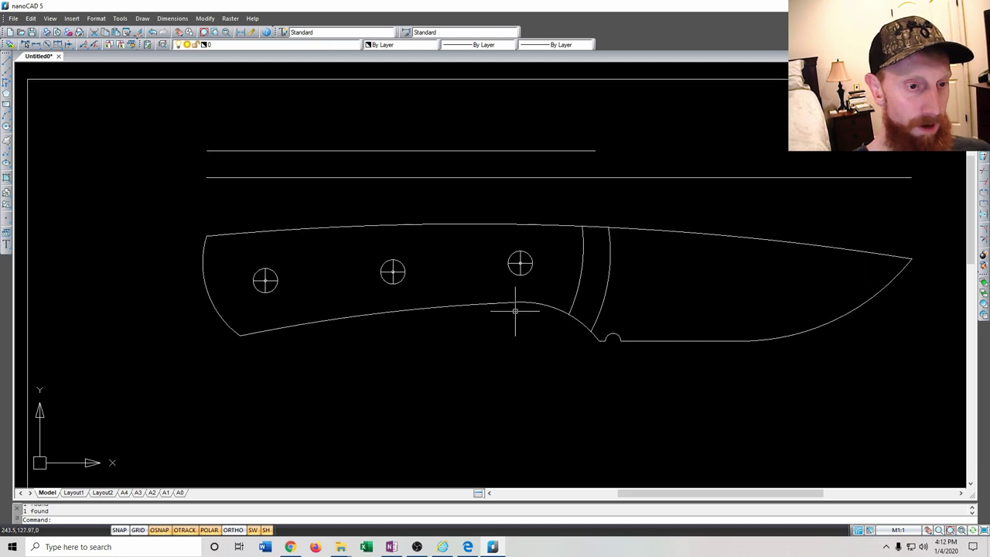
left_click(7, 65)
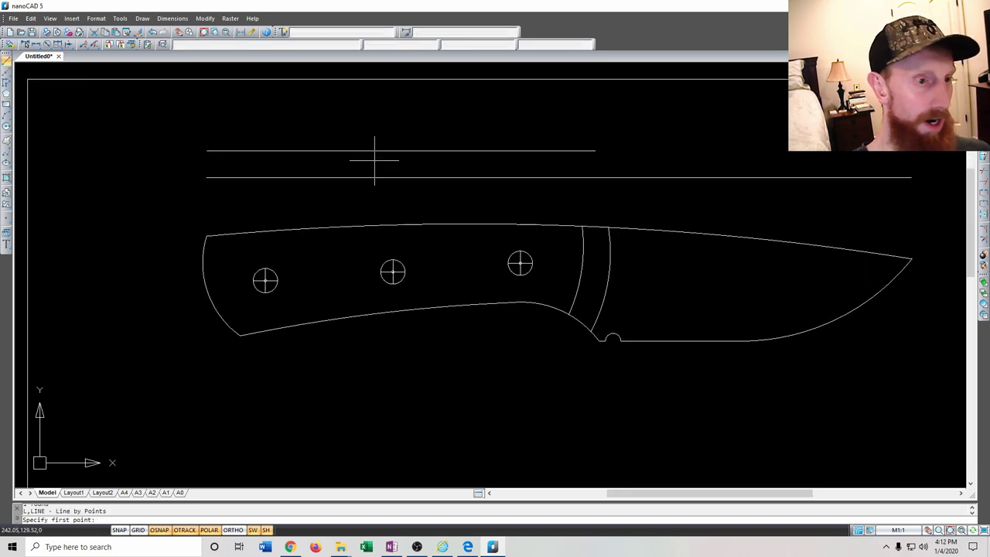
scroll(663, 320, "up", 5)
middle_click_drag(608, 294, 493, 338)
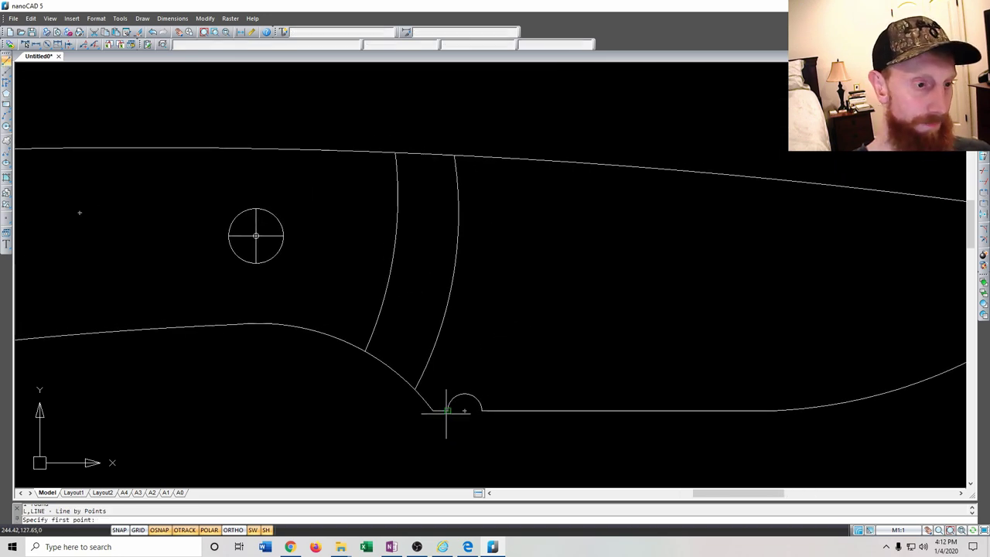
left_click(447, 409)
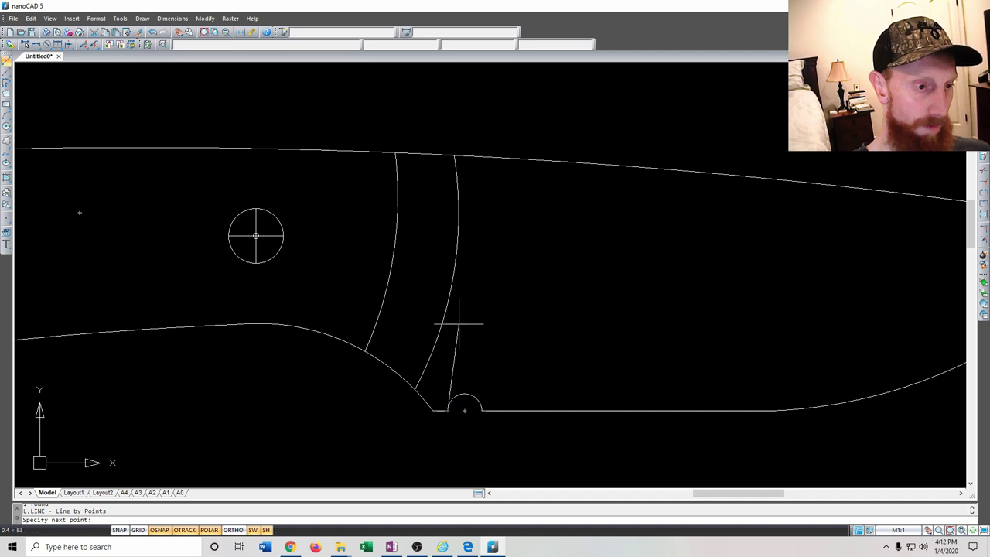
left_click(496, 195)
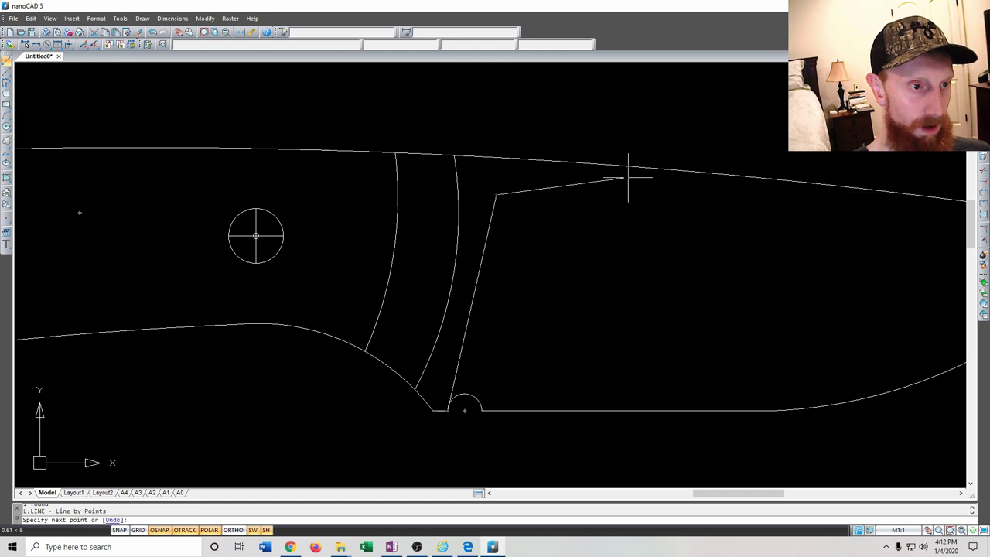
scroll(753, 203, "down", 2)
key("ctrl+z")
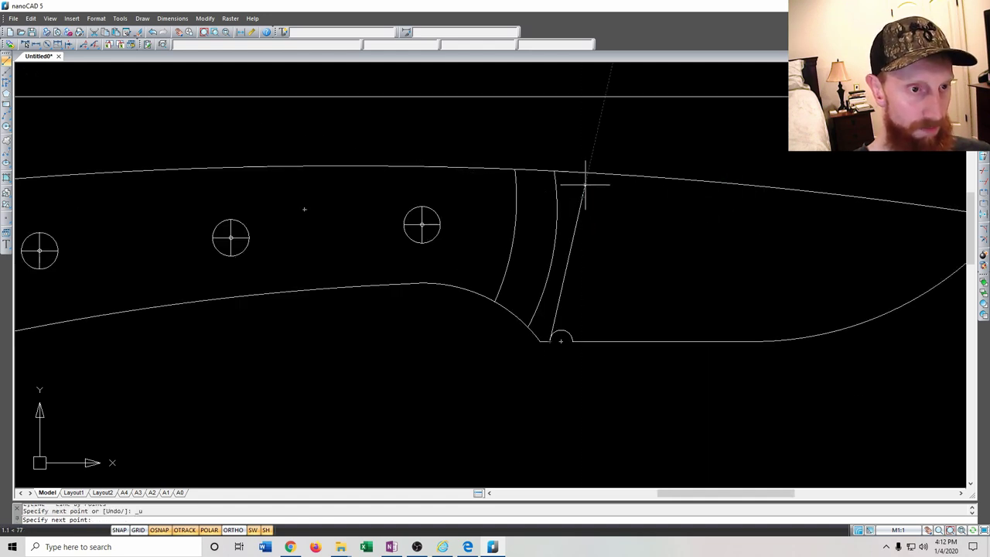
left_click(583, 182)
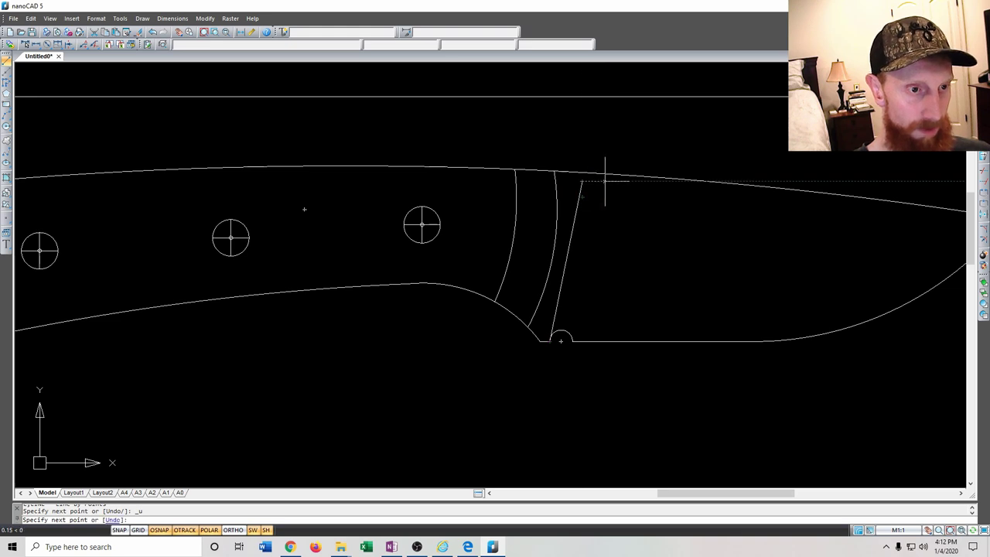
left_click(719, 183)
key("Return")
Fillet the corner between the slanted line and the nearly horizontal line below the spine with a 0.05 radius
scroll(579, 183, "up", 4)
middle_click_drag(614, 225, 584, 250)
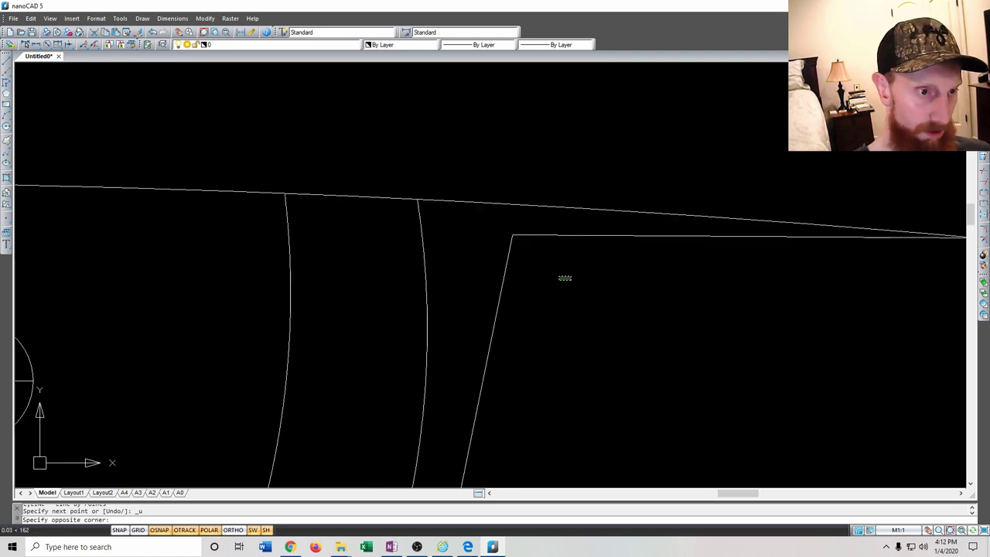
left_click(515, 238)
type("fil")
key("Return")
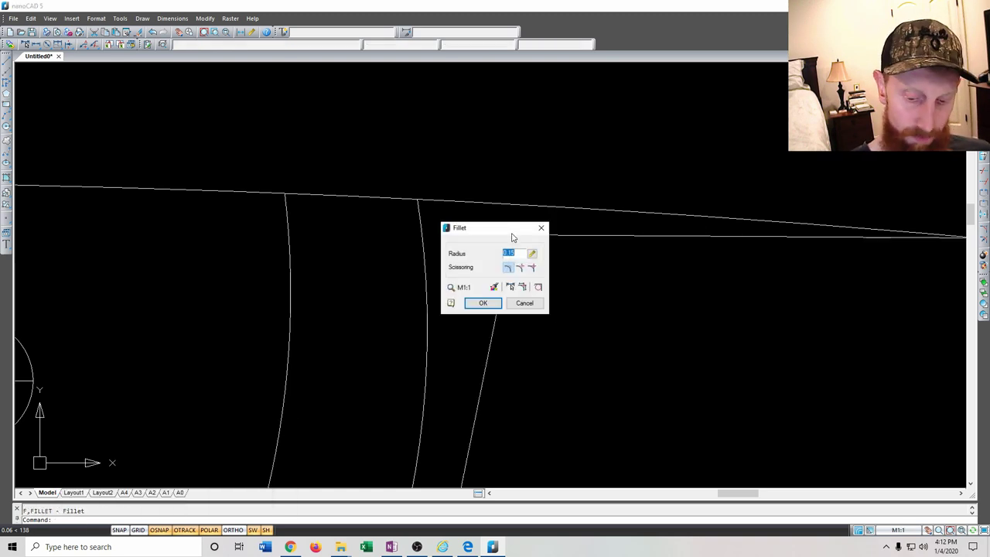
left_click(526, 235)
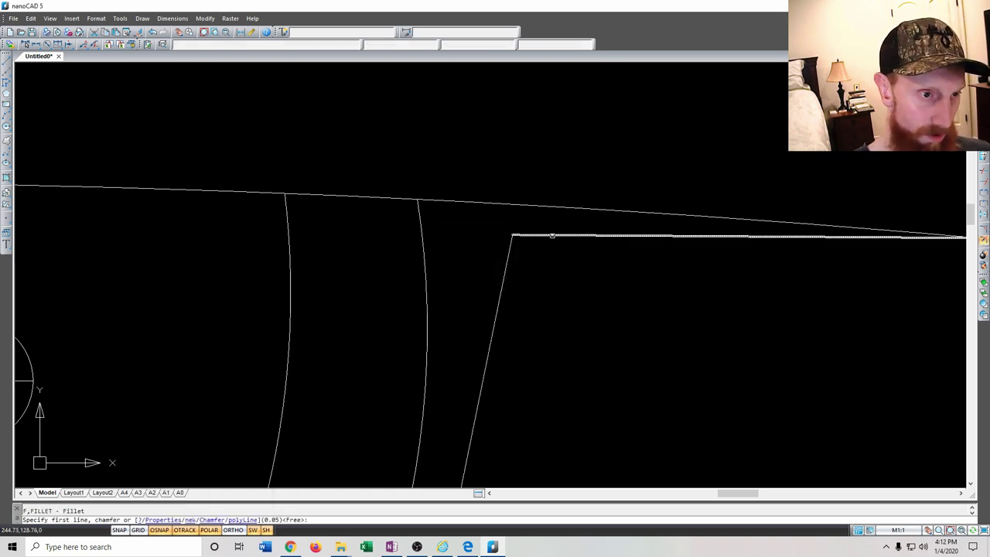
left_click(506, 252)
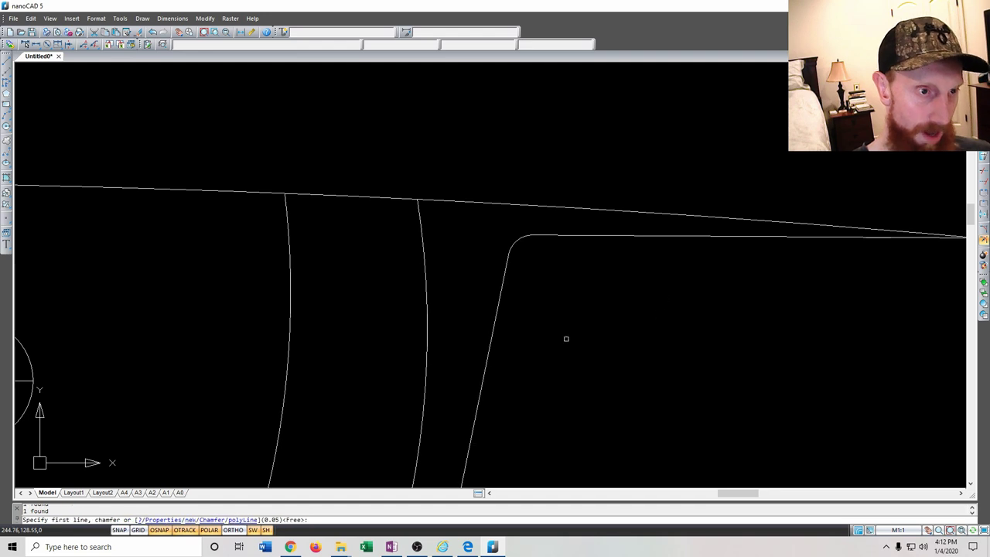
key("Escape")
scroll(577, 349, "down", 5)
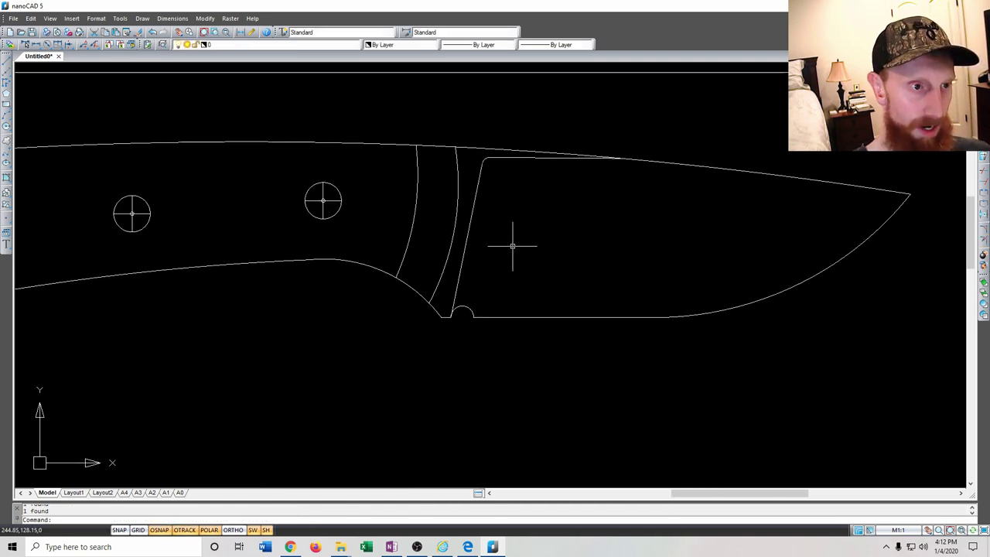
scroll(482, 335, "down", 3)
scroll(287, 283, "down", 2)
middle_click_drag(287, 283, 542, 283)
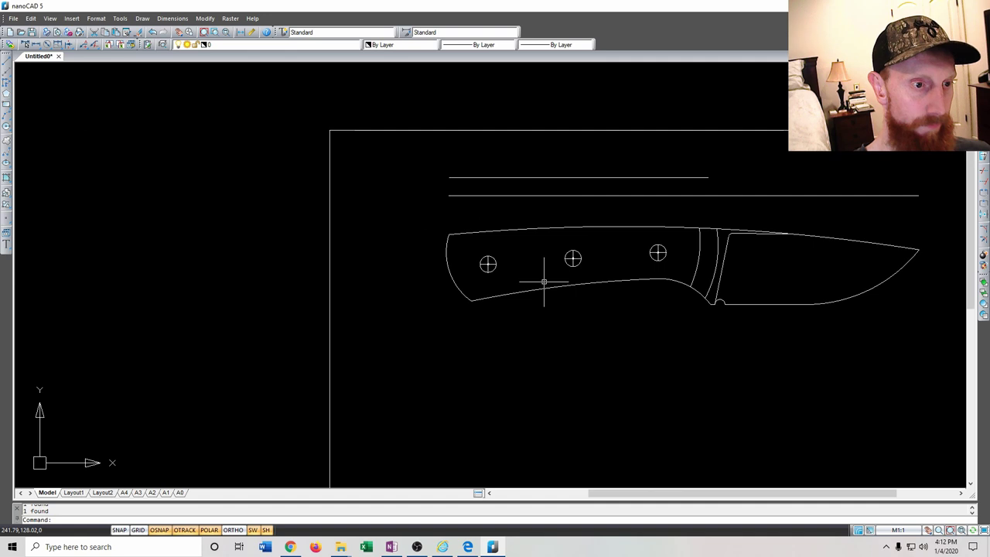
scroll(460, 252, "up", 5)
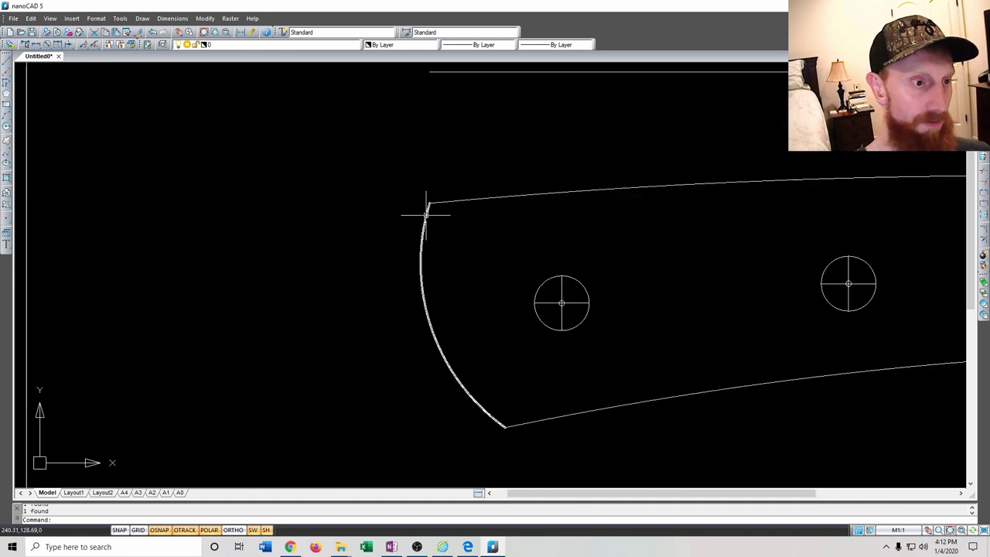
Try to fillet the upper corner of the handle's butt end with a 0.05 radius
scroll(432, 200, "up", 3)
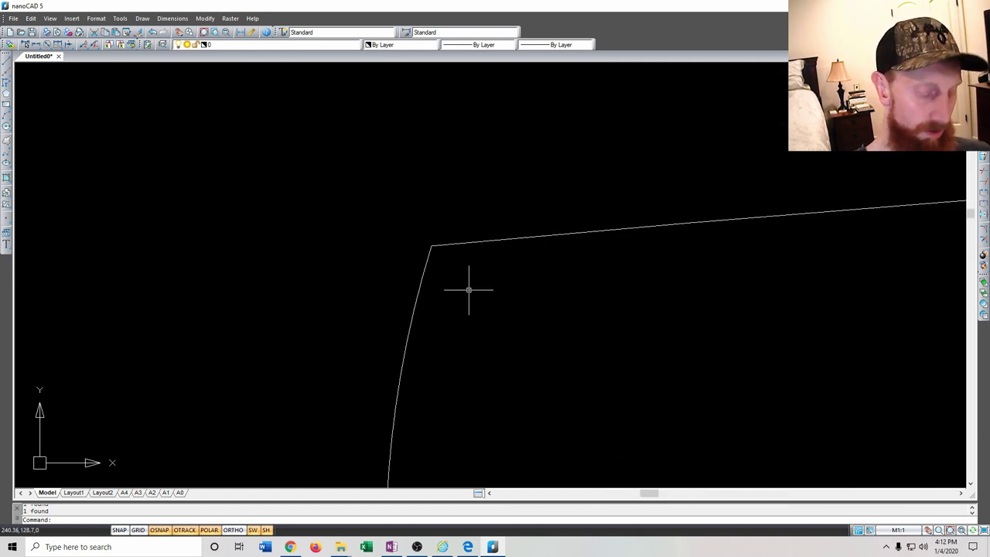
type("fi")
key("Escape")
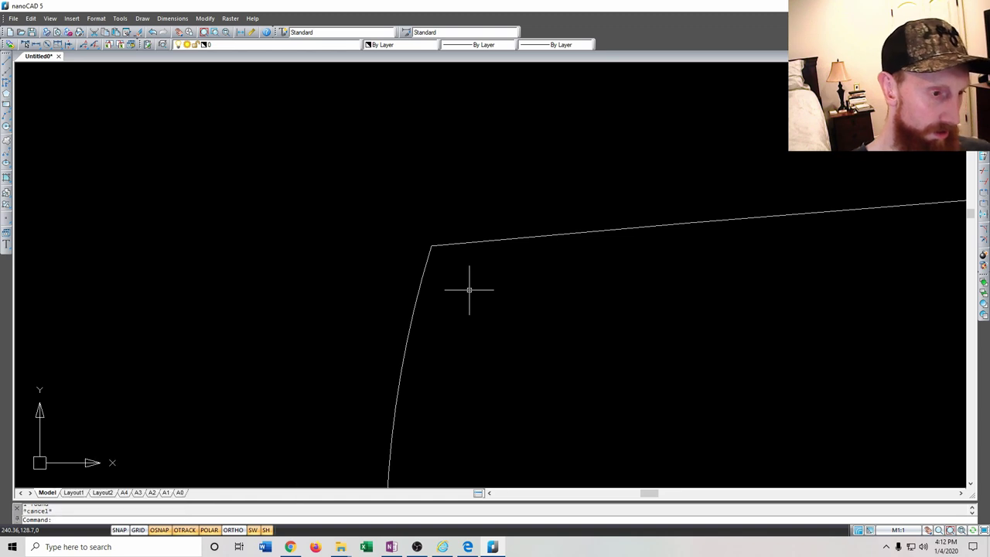
left_click(441, 274)
type("fi")
key("Return")
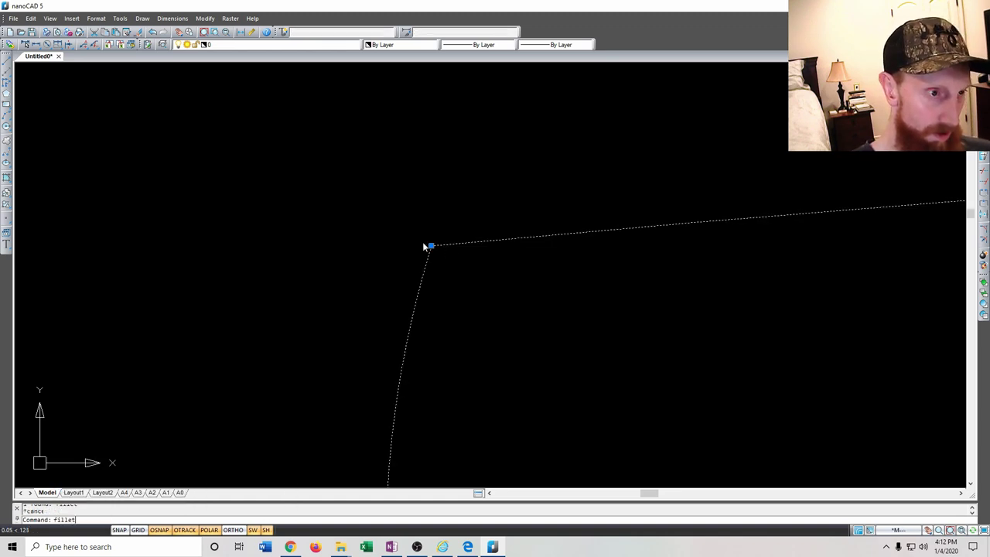
left_click(480, 303)
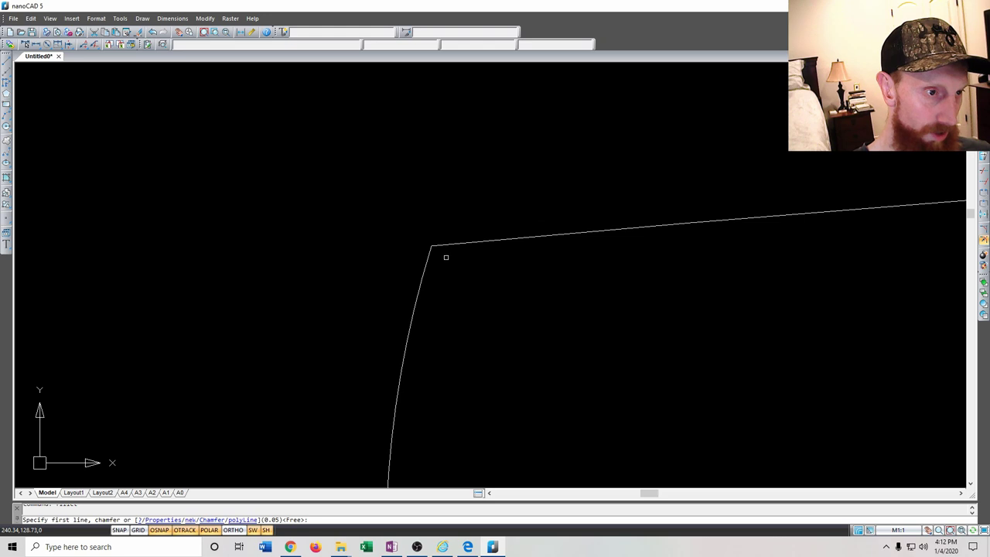
left_click(434, 252)
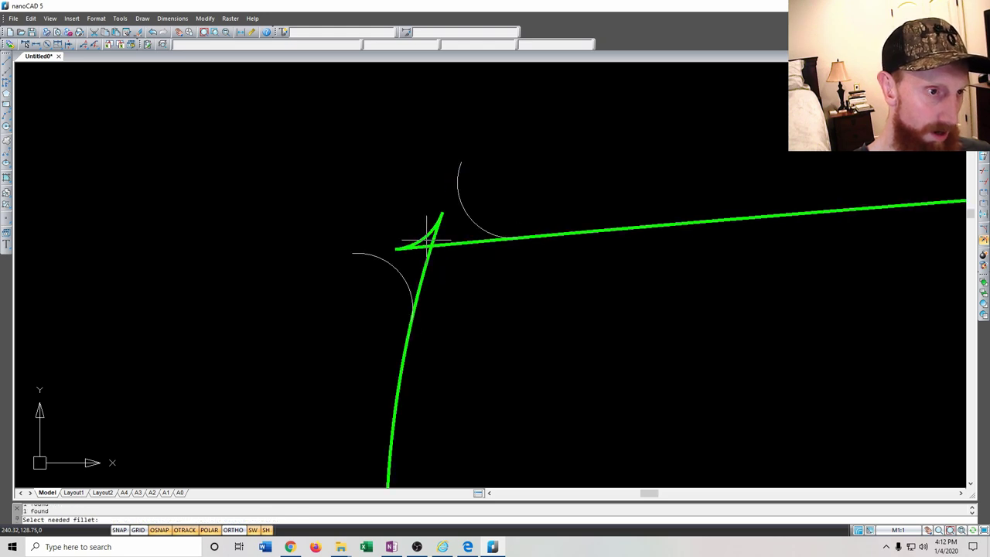
scroll(430, 252, "up", 2)
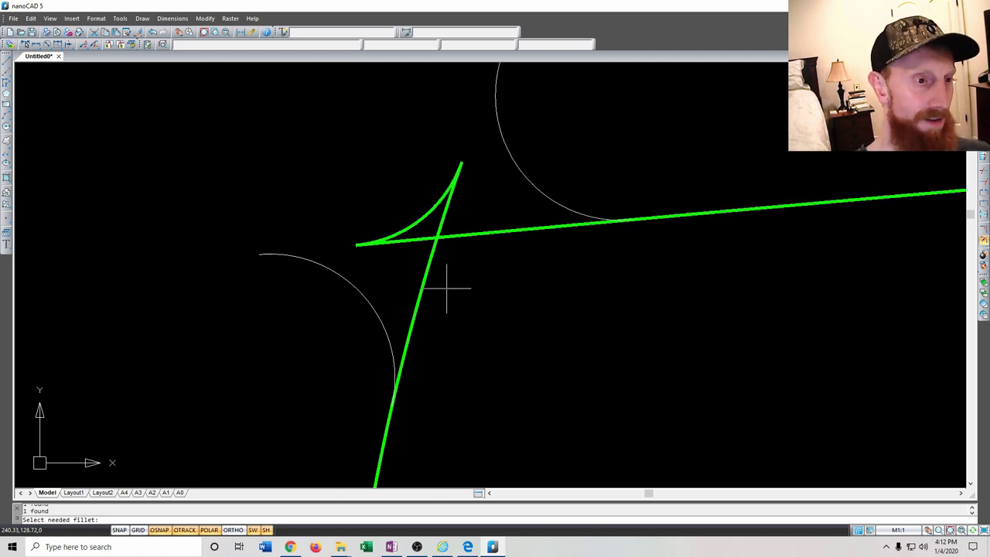
left_click(507, 260)
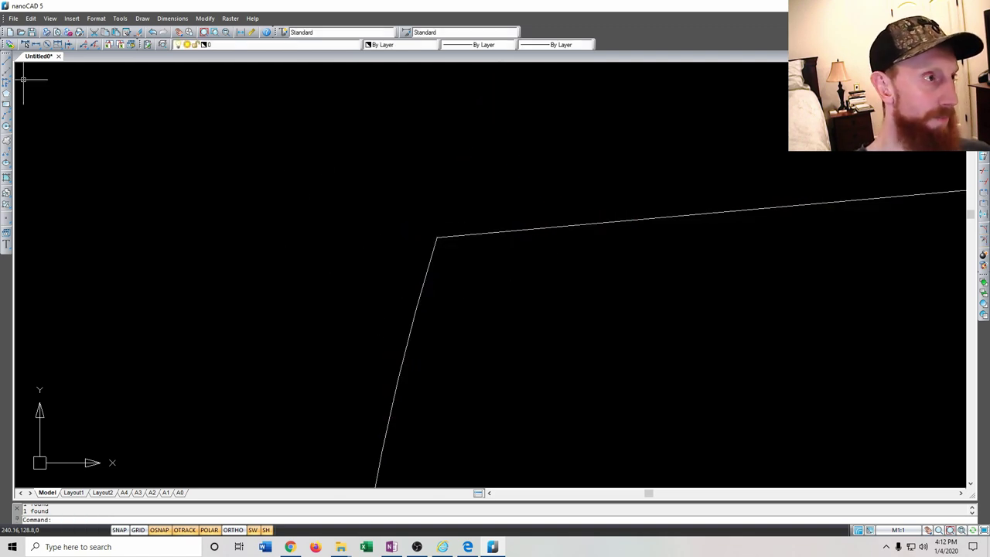
Draw a trial circle of about 0.01 radius inside the handle's upper butt corner and delete it
left_click(5, 127)
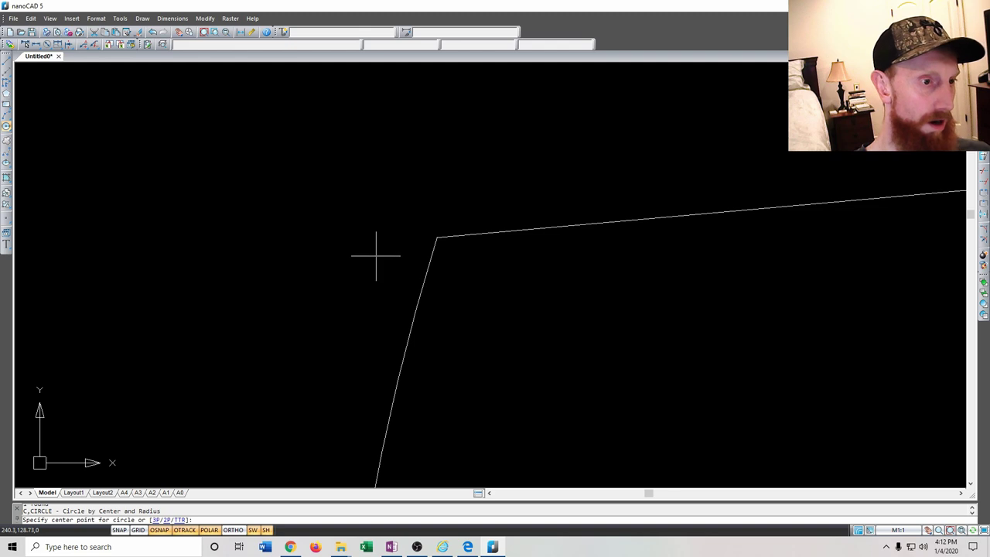
middle_click_drag(376, 258, 408, 255)
left_click(521, 279)
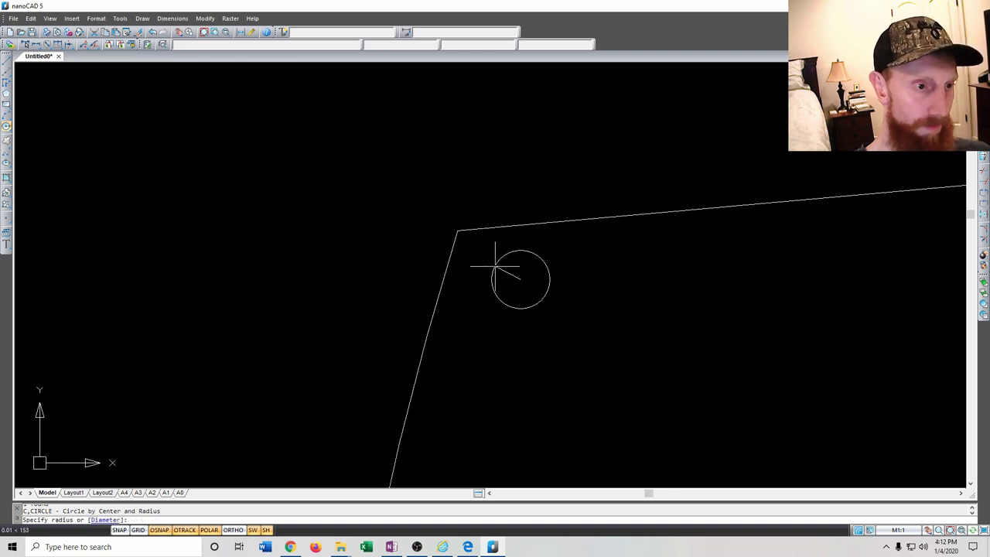
left_click(500, 261)
left_click(545, 271)
scroll(531, 306, "down", 5)
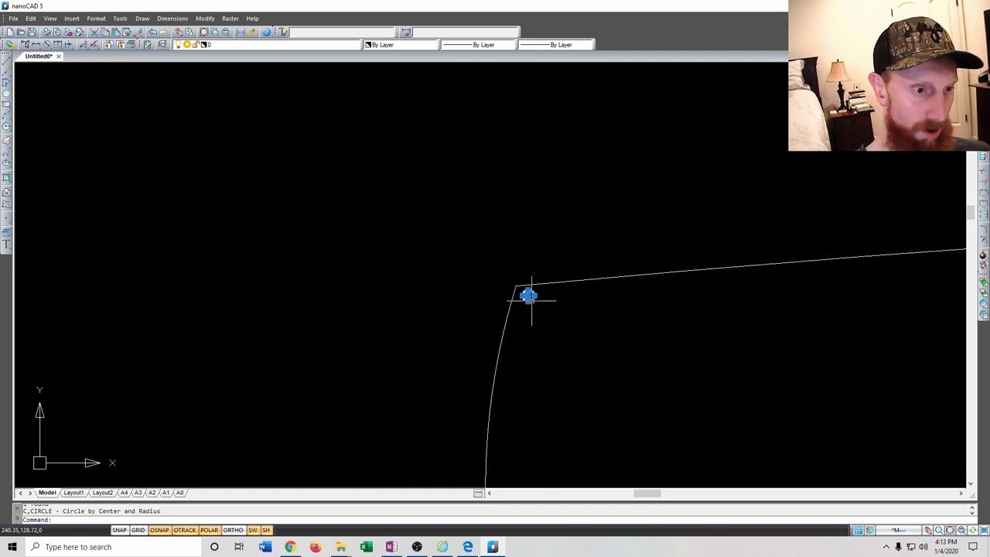
left_click(560, 341)
key("Delete")
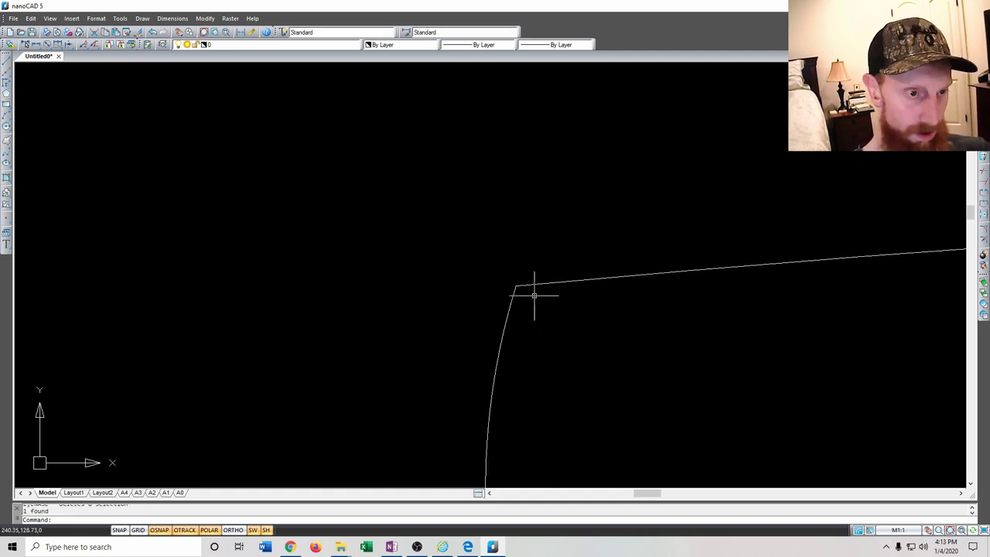
Draw a circle of about 0.02 radius near the handle's upper butt corner and move it by its centre until it touches both edges
left_click(6, 126)
left_click(541, 309)
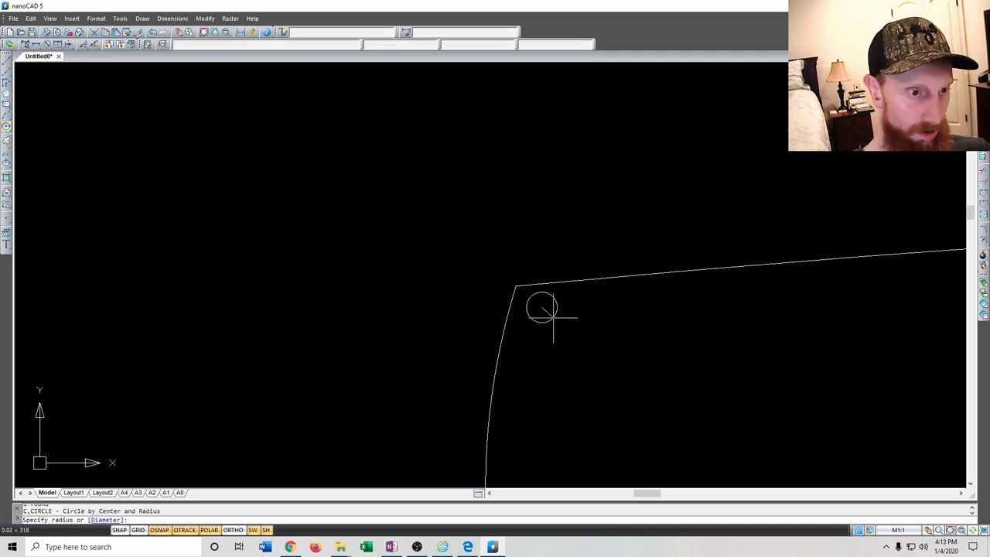
left_click(553, 316)
left_click(555, 308)
scroll(515, 308, "up", 4)
left_click(649, 308)
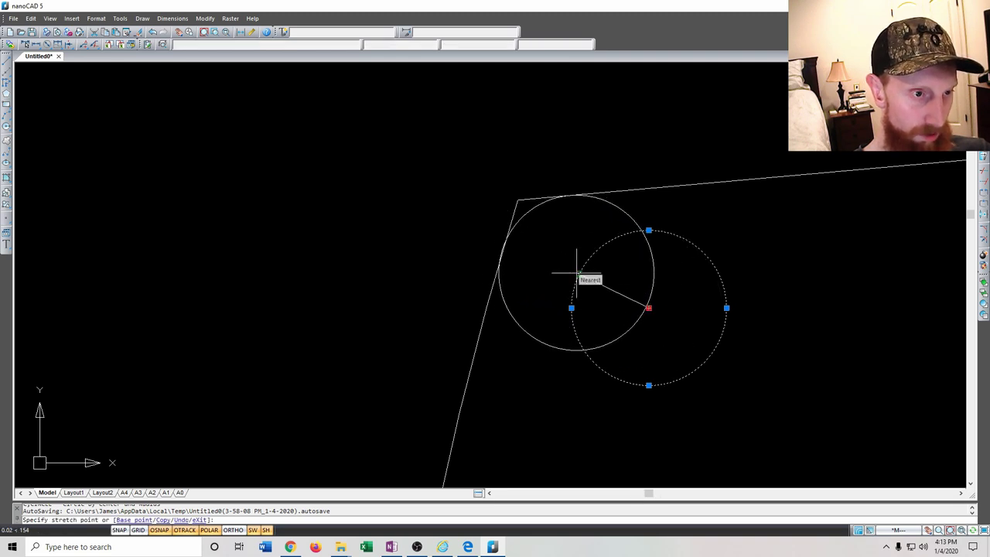
left_click(580, 272)
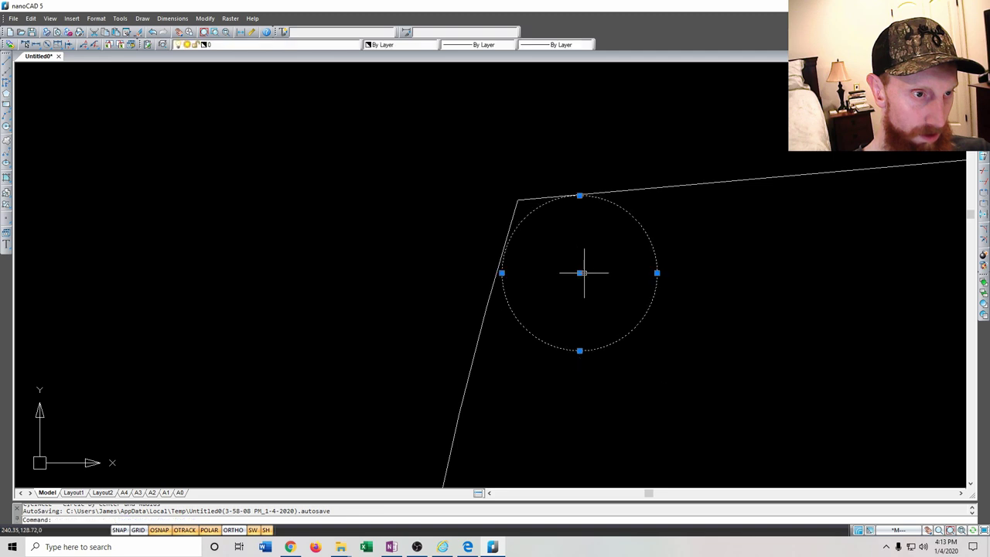
key("Escape")
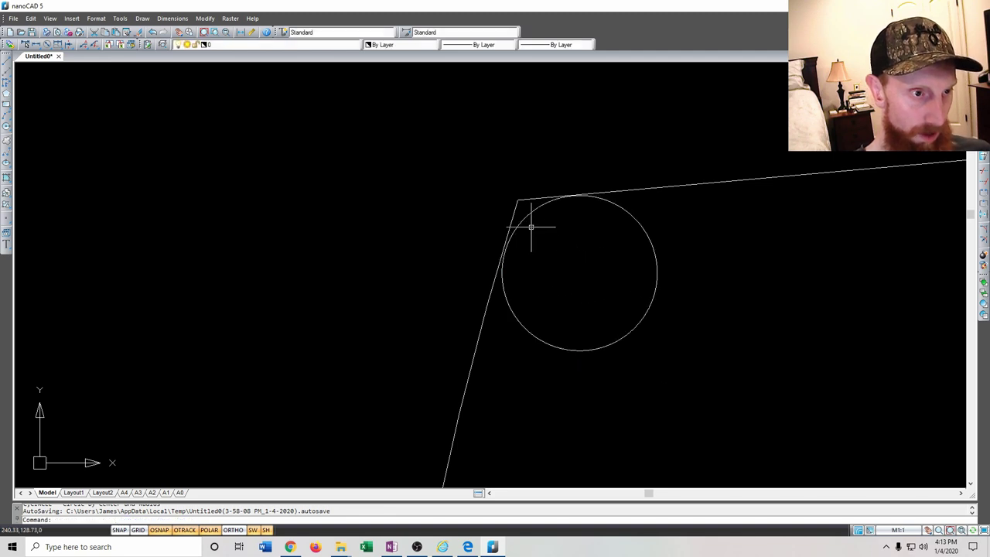
Pull the corner endpoints of the butt arc and the spine curve back onto the circle at their tangent points
scroll(516, 209, "up", 2)
left_click(515, 209)
scroll(547, 276, "up", 2)
left_click(508, 154)
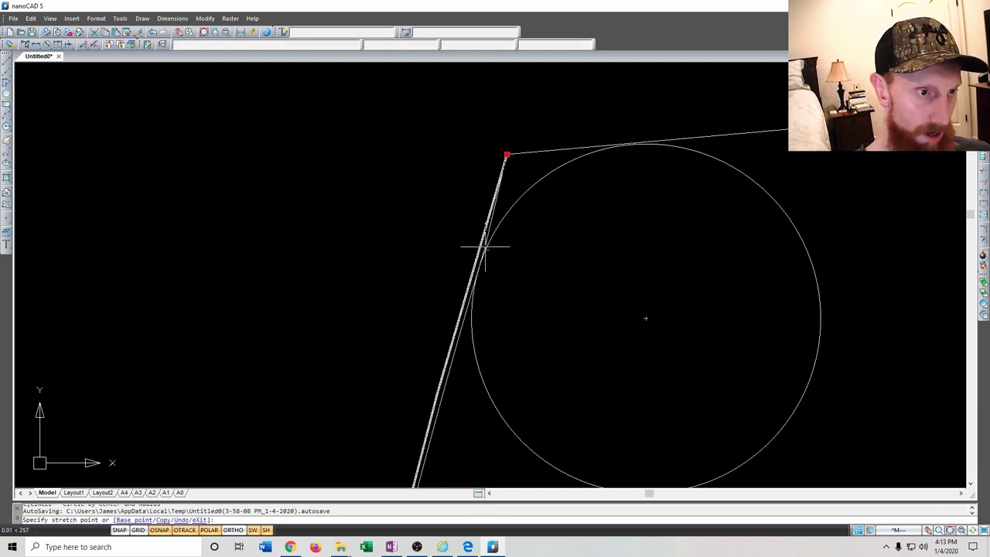
left_click(473, 276)
left_click(529, 151)
left_click(506, 153)
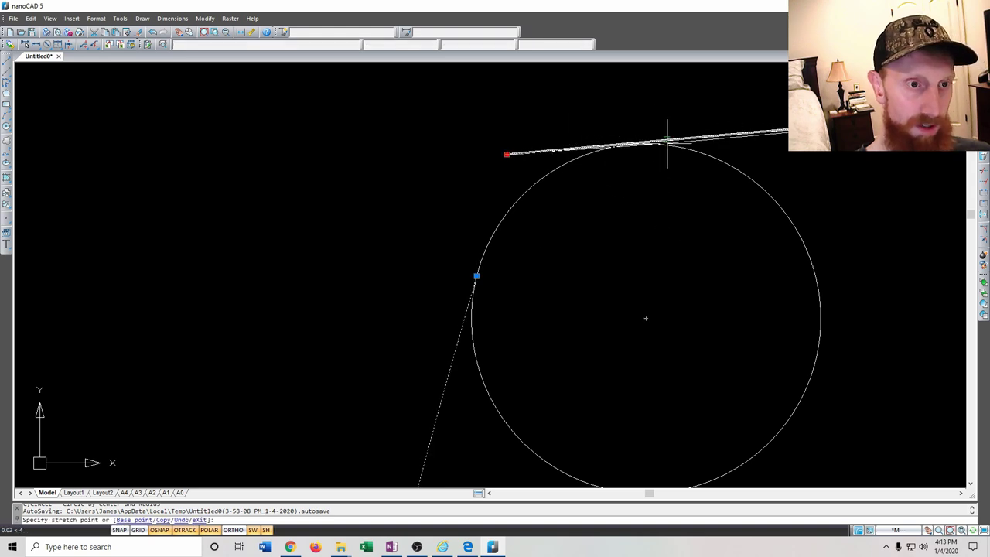
left_click(635, 149)
scroll(689, 239, "down", 8)
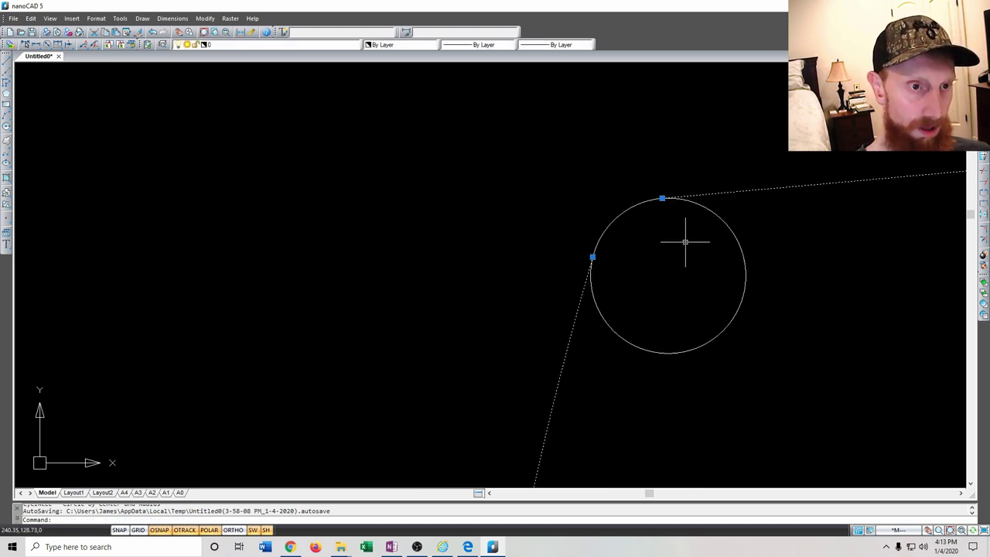
scroll(731, 315, "down", 3)
scroll(669, 305, "up", 5)
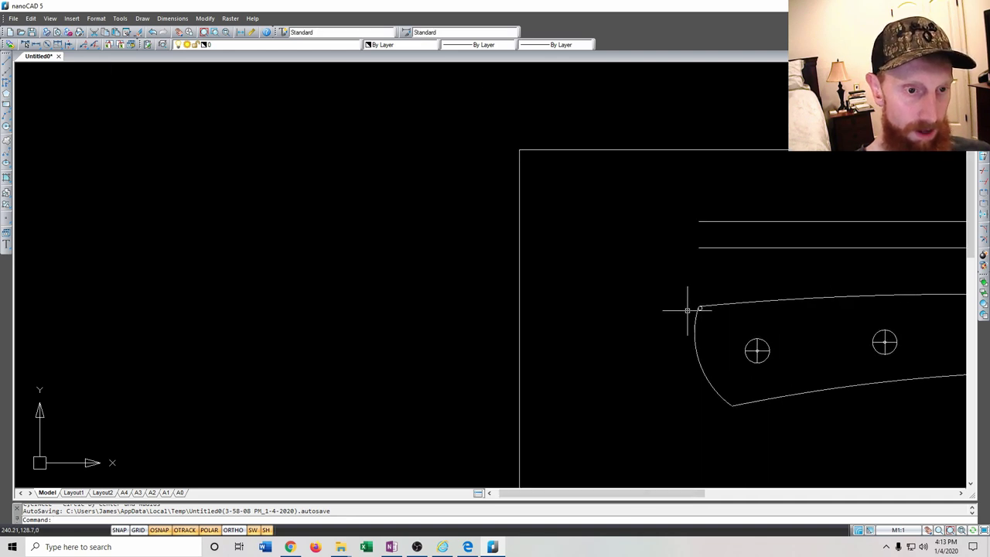
left_click(681, 331)
left_click(504, 269)
type("trim")
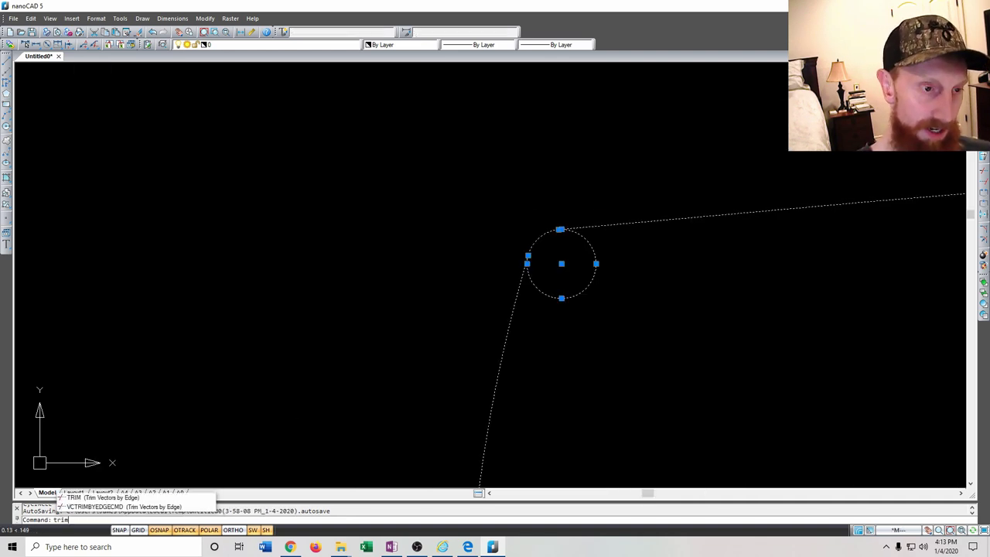
key("Return")
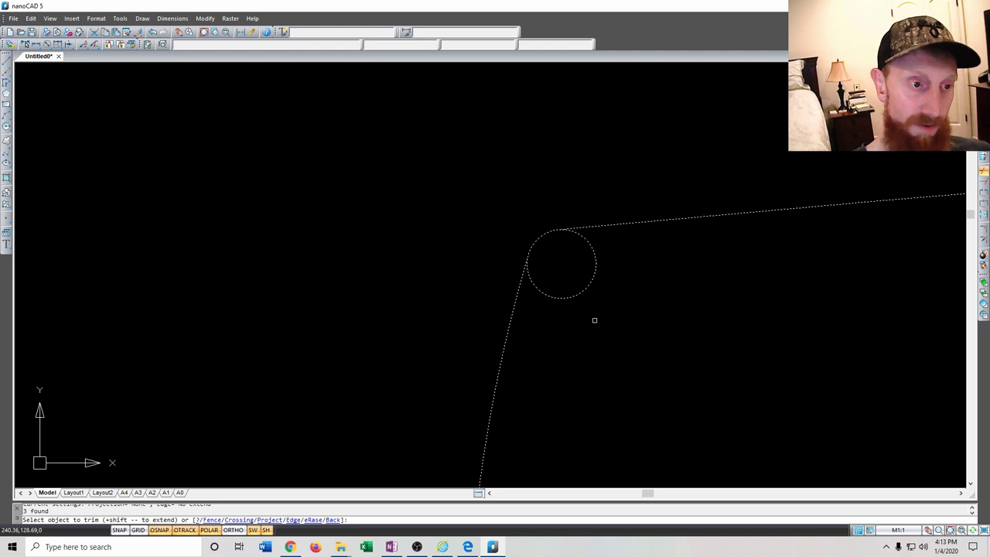
key("Escape")
Copy the small circle from the upper butt corner and paste it near the handle's lower butt corner
left_click(584, 294)
scroll(610, 324, "down", 3)
scroll(512, 347, "up", 3)
middle_click_drag(512, 347, 500, 294)
key("ctrl+v")
left_click(490, 335)
Trim away the inner part of the circle at the upper butt corner, leaving a rounded corner arc
left_click(471, 230)
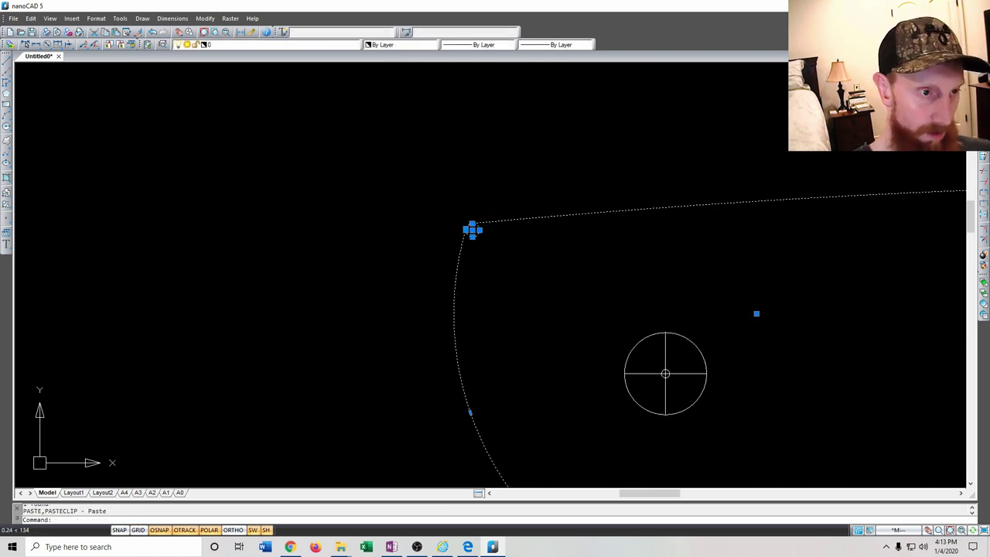
type("tr")
key("Return")
left_click(475, 232)
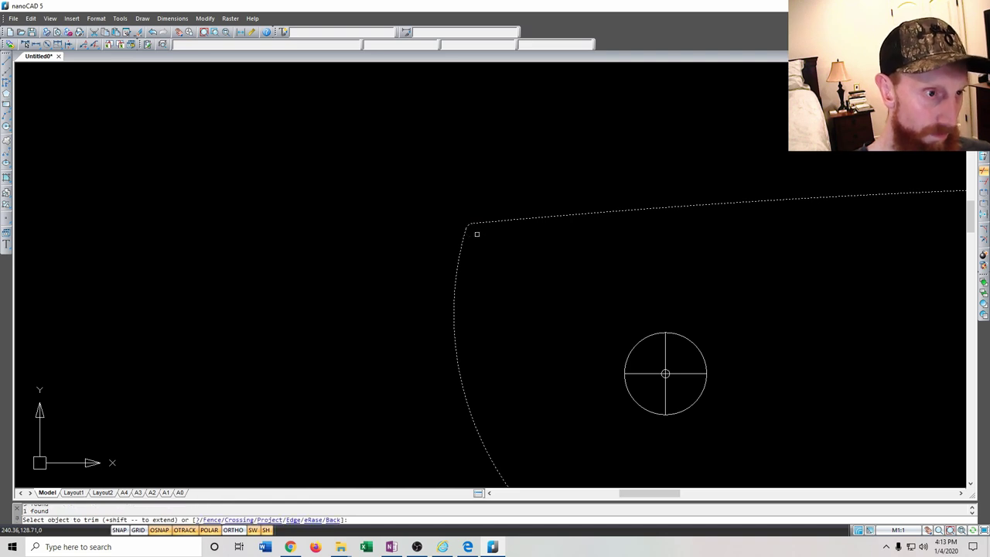
key("Return")
Move the pasted circle by its centre into the handle's lower butt corner so it nearly touches both edges
scroll(567, 265, "down", 2)
scroll(607, 337, "down", 2)
scroll(542, 360, "up", 4)
left_click_drag(570, 283, 513, 237)
scroll(525, 296, "up", 2)
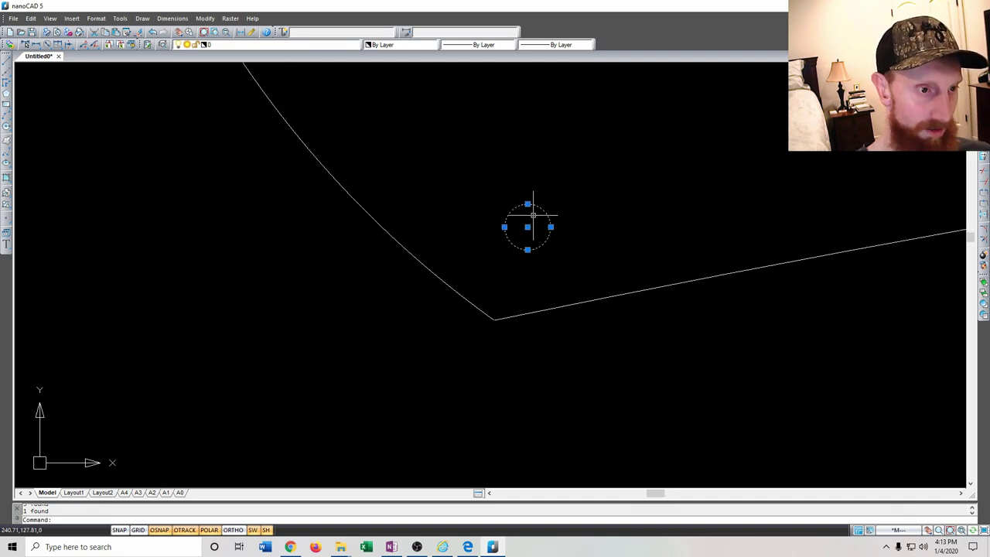
left_click(528, 227)
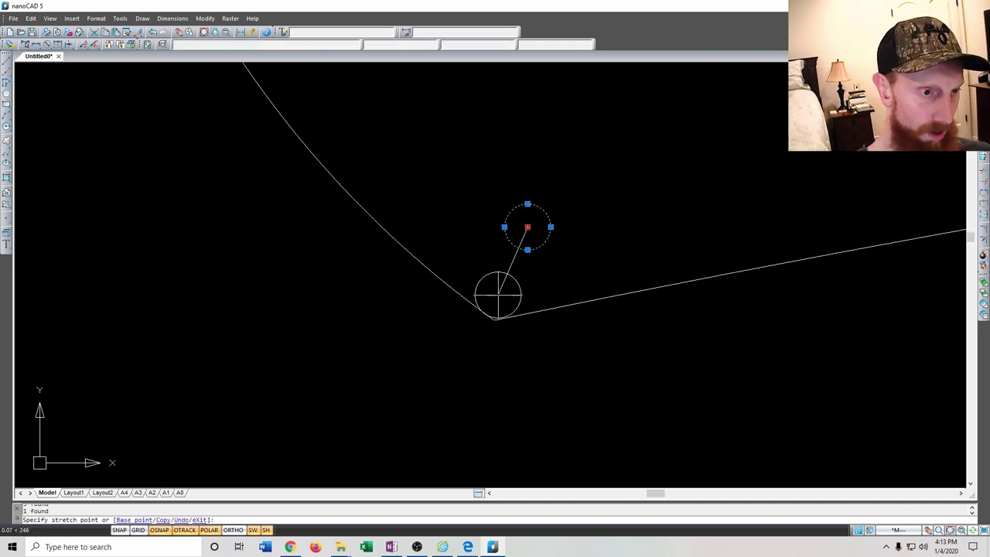
left_click(499, 294)
scroll(511, 327, "up", 5)
key("Escape")
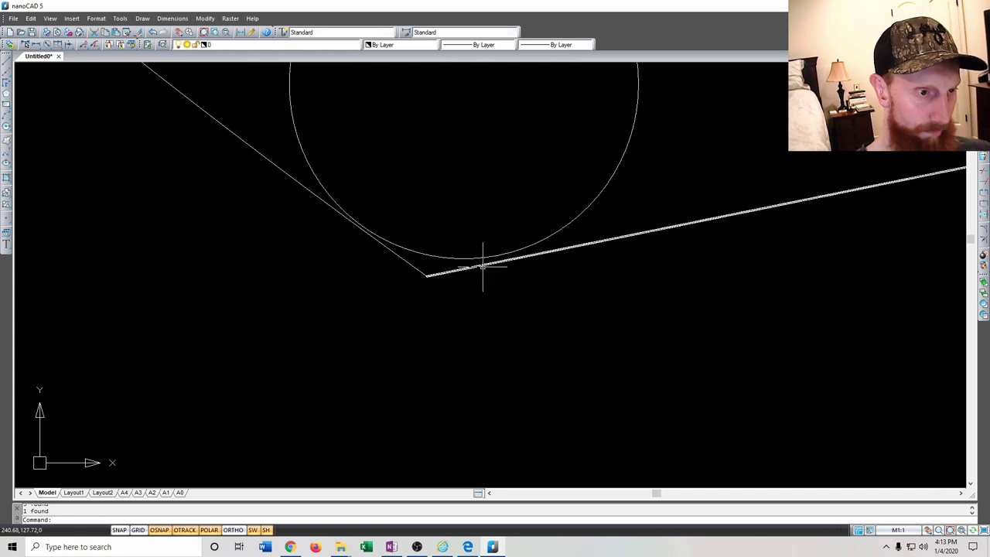
Pull the corner endpoints of the handle's lower edge and the butt arc back onto the circle at their tangent points
left_click(427, 276)
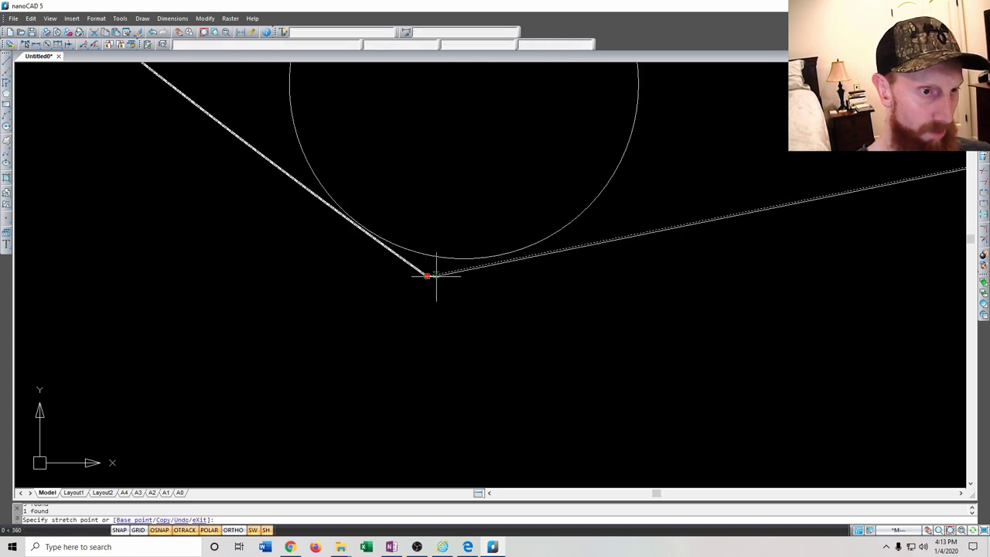
left_click(512, 253)
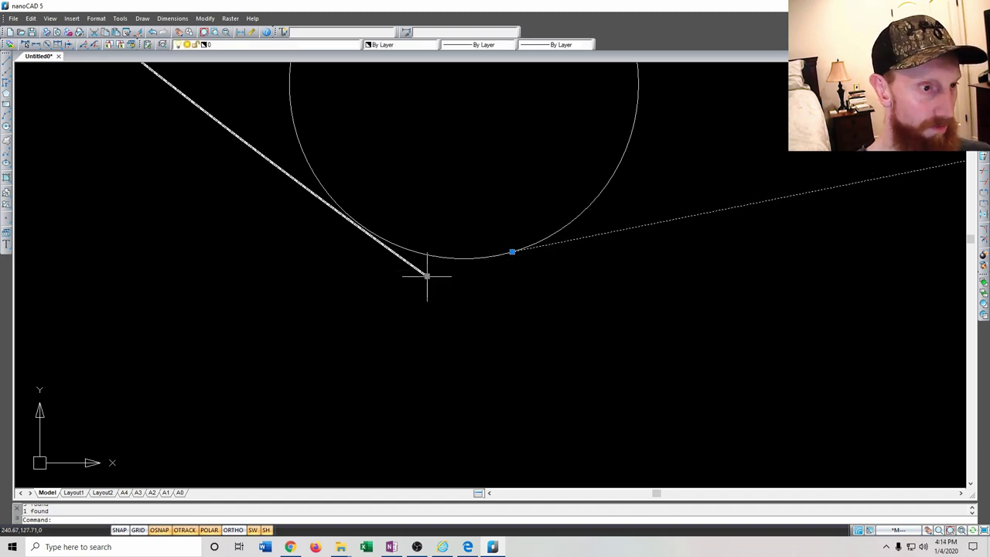
left_click(426, 275)
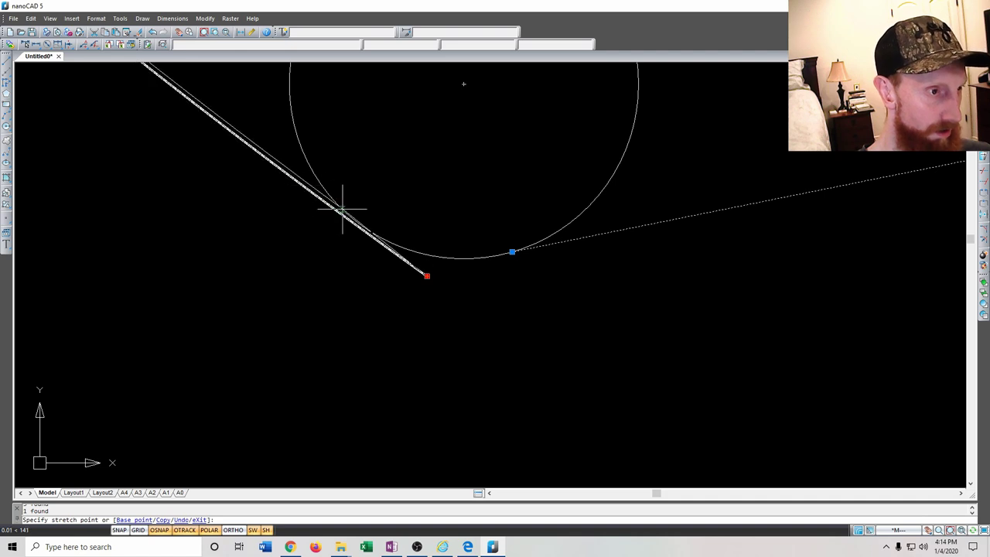
left_click(359, 227)
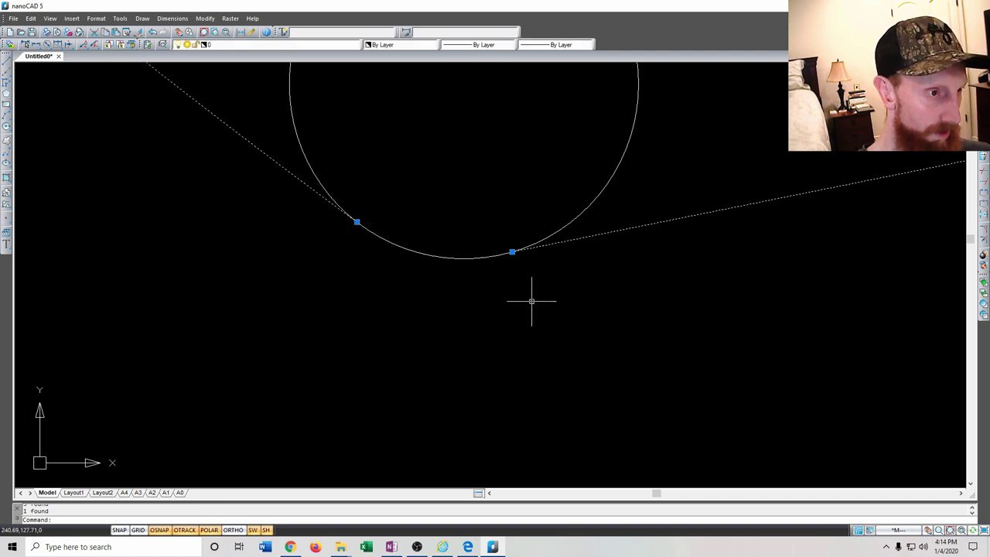
Trim away the inner part of the circle at the lower butt corner, leaving a rounded corner arc
scroll(550, 308, "down", 3)
left_click_drag(617, 347, 470, 221)
type("t")
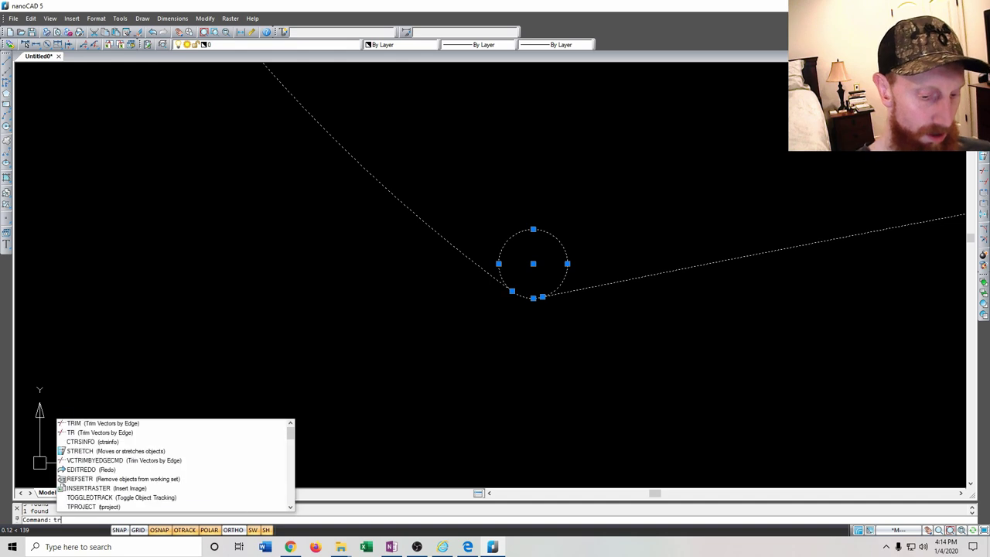
type("r")
key("Return")
left_click(564, 246)
key("Return")
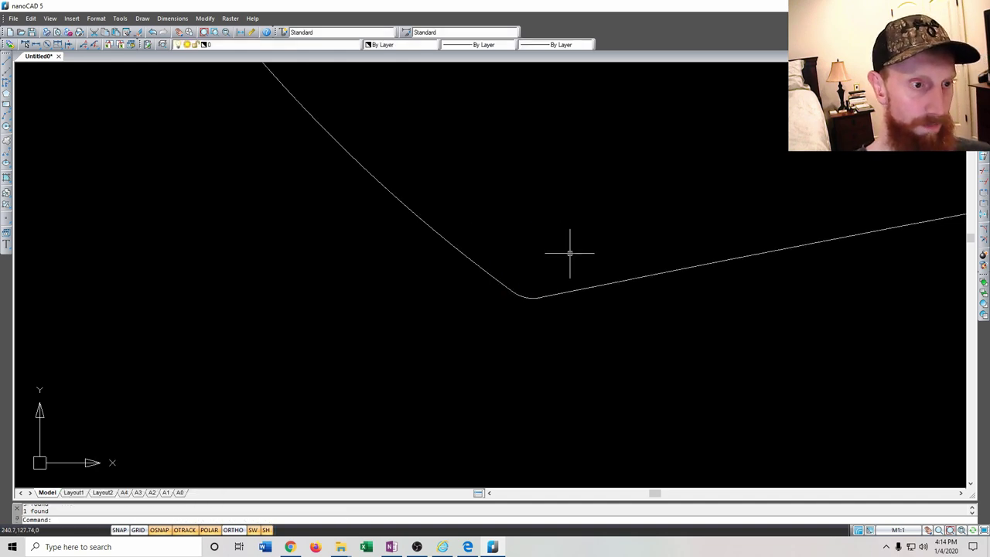
Delete the two horizontal reference lines directly above the knife profile
scroll(570, 254, "down", 4)
middle_click_drag(663, 238, 524, 270)
middle_click_drag(760, 239, 641, 244)
middle_click_drag(809, 217, 689, 223)
middle_click_drag(568, 202, 566, 222)
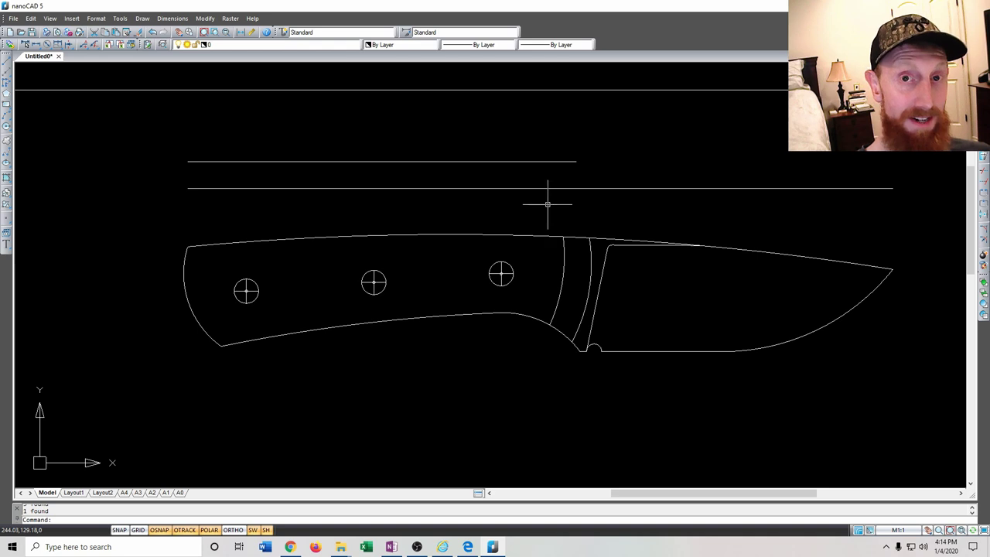
left_click(185, 164)
key("Delete")
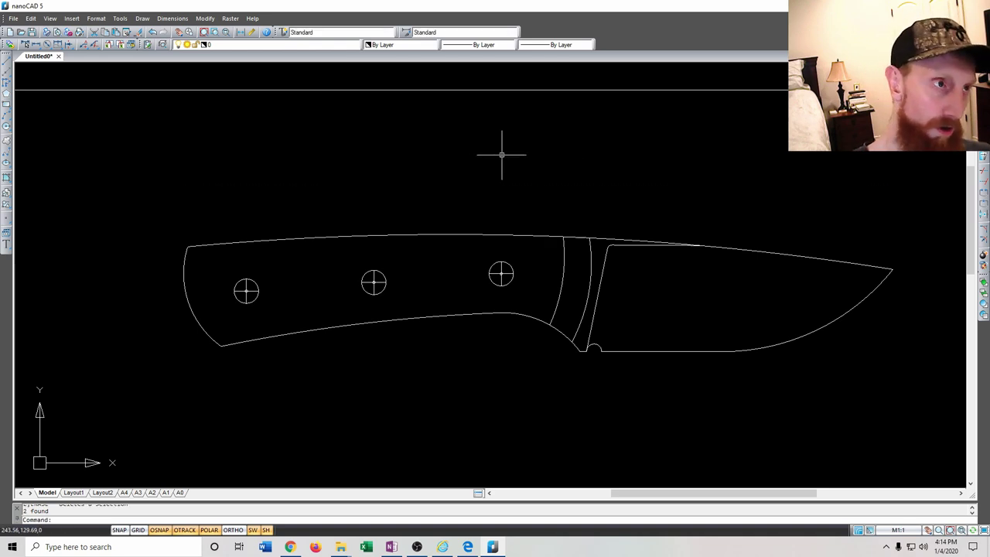
scroll(443, 168, "down", 3)
scroll(464, 205, "up", 1)
middle_click_drag(485, 214, 464, 232)
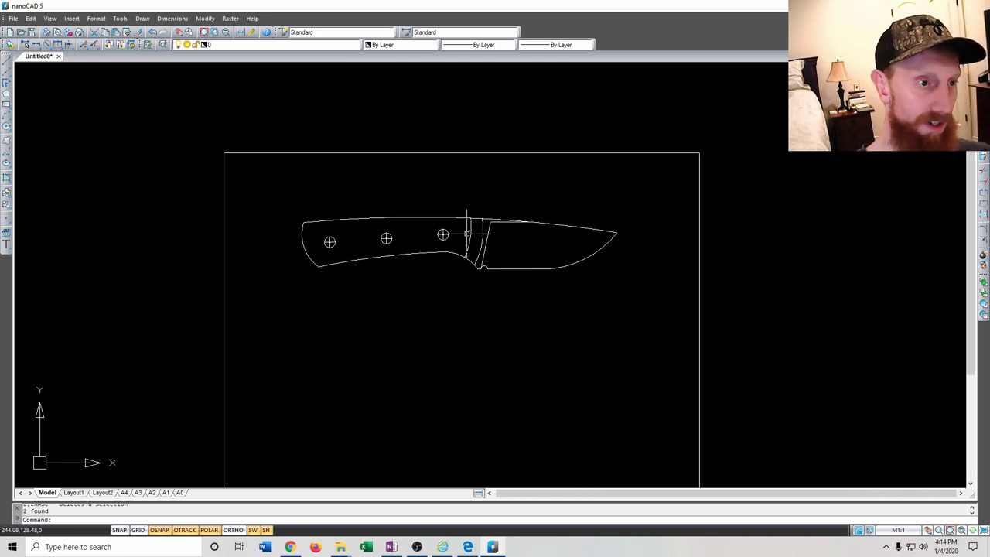
Try to add a horizontal dimension for the knife's overall length above the profile
left_click(171, 19)
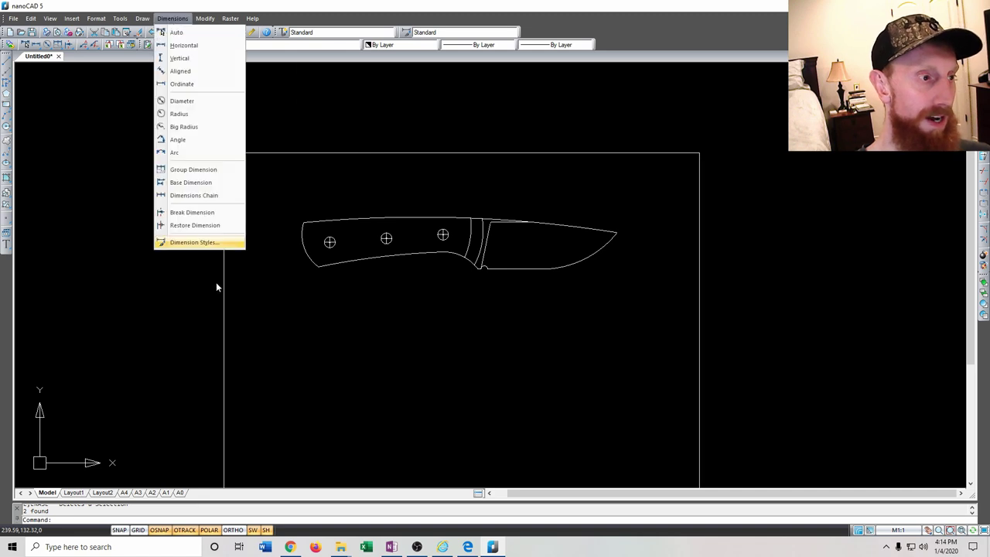
left_click(197, 45)
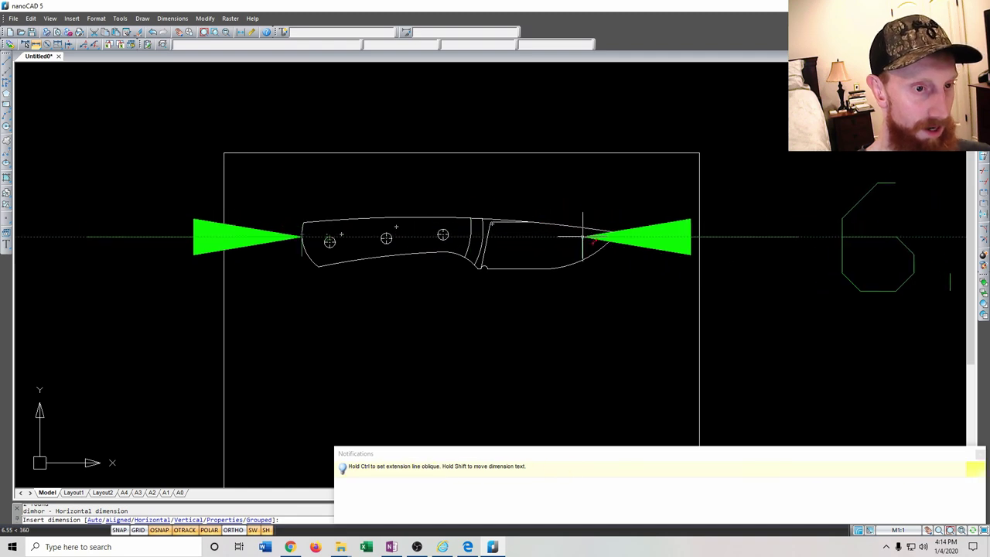
left_click(610, 218)
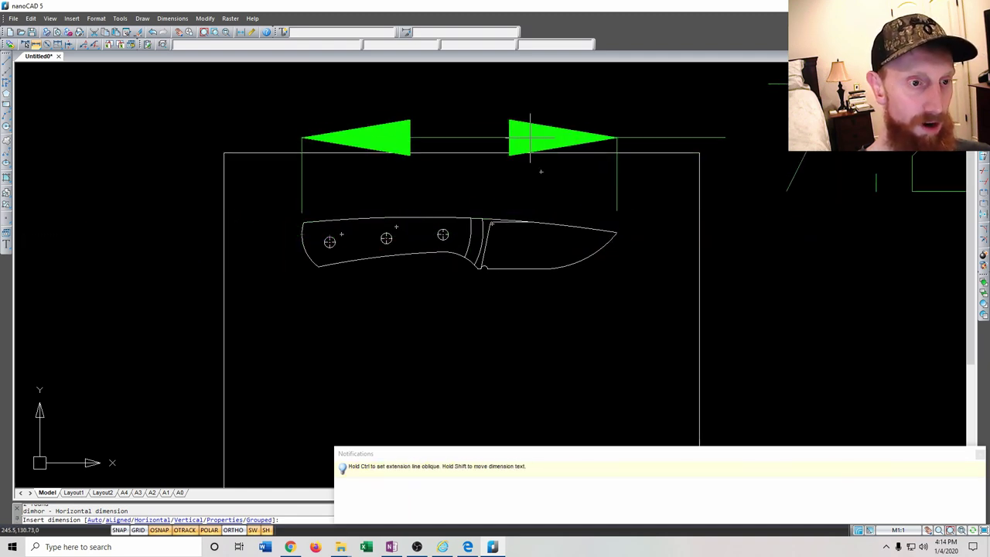
left_click(610, 106)
scroll(588, 221, "down", 4)
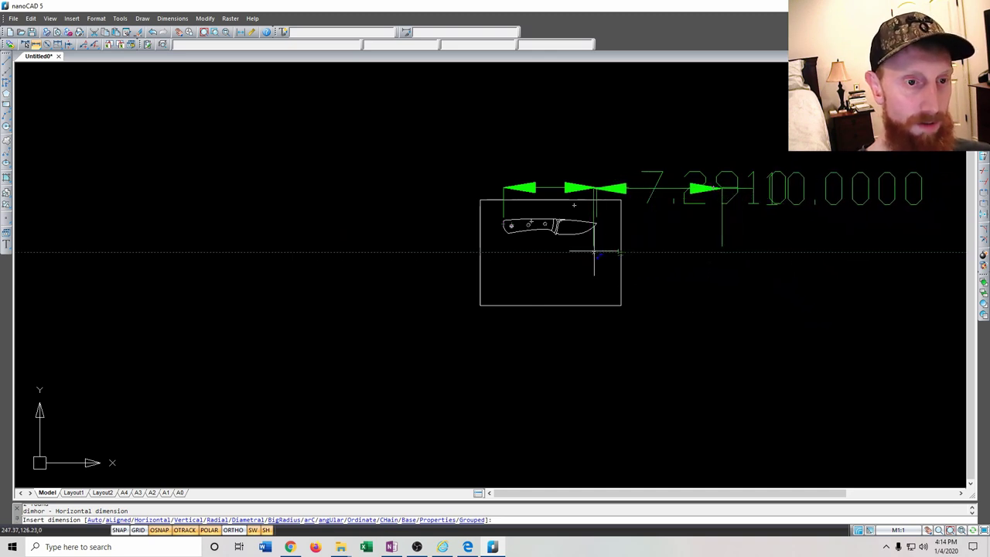
scroll(536, 217, "up", 4)
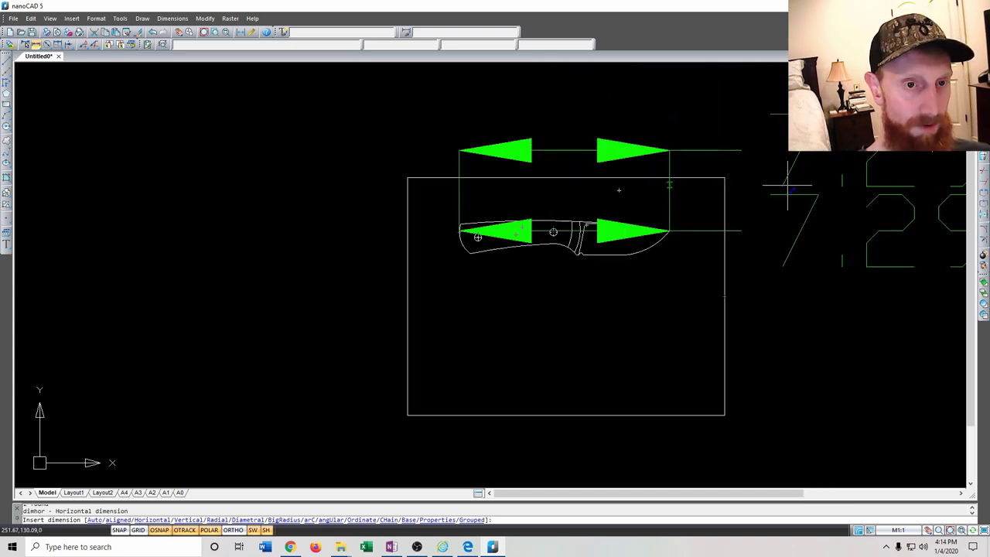
middle_click_drag(543, 191, 226, 257)
left_click(329, 238)
middle_click_drag(328, 238, 459, 248)
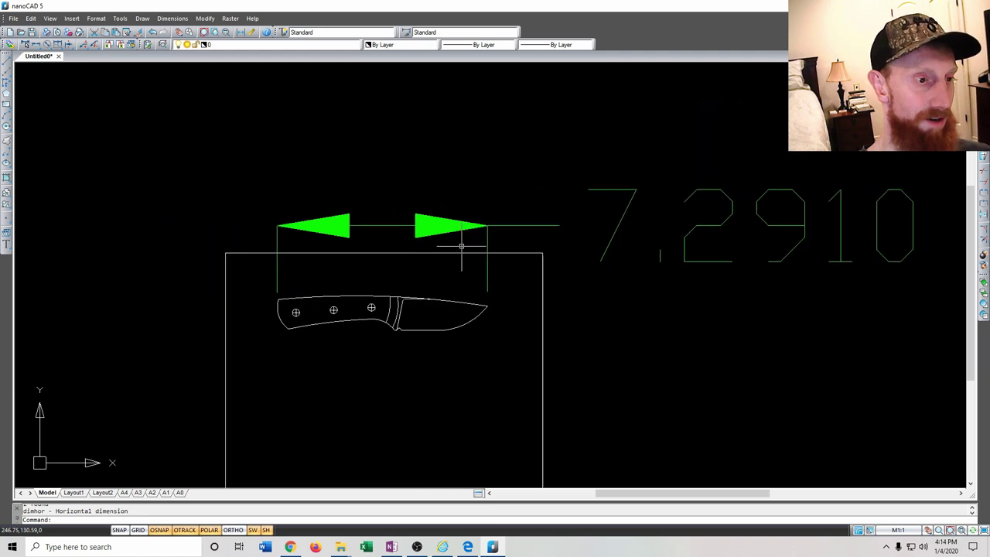
key("ctrl+z")
Modify the Standard dimension style, setting the baseline spacing and the extension lines' offset from origin to .1
middle_click_drag(342, 243, 386, 229)
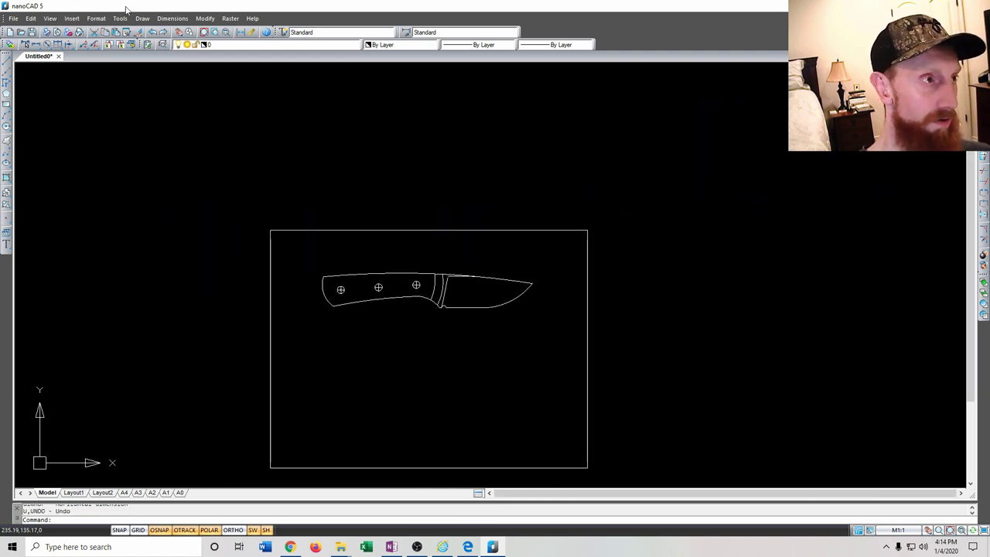
left_click(165, 20)
left_click(206, 243)
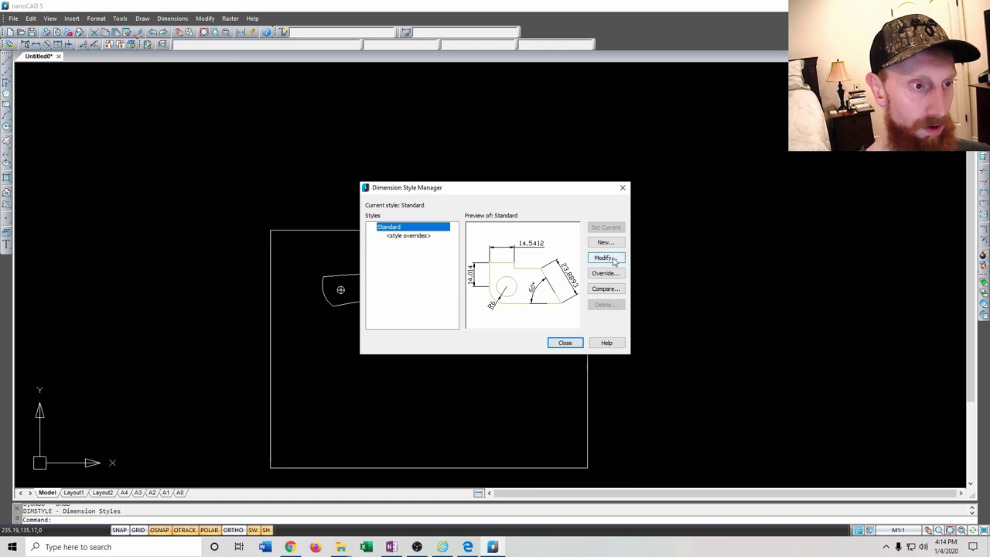
left_click(604, 259)
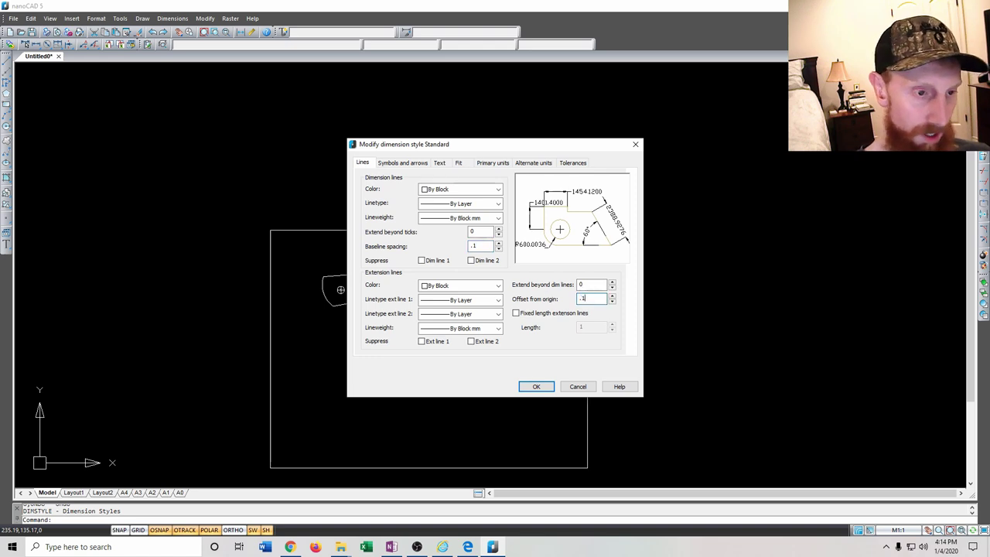
Set the Standard style's dimension text height to .1, review its fit, units and tolerance settings, and apply the changes
left_click(403, 163)
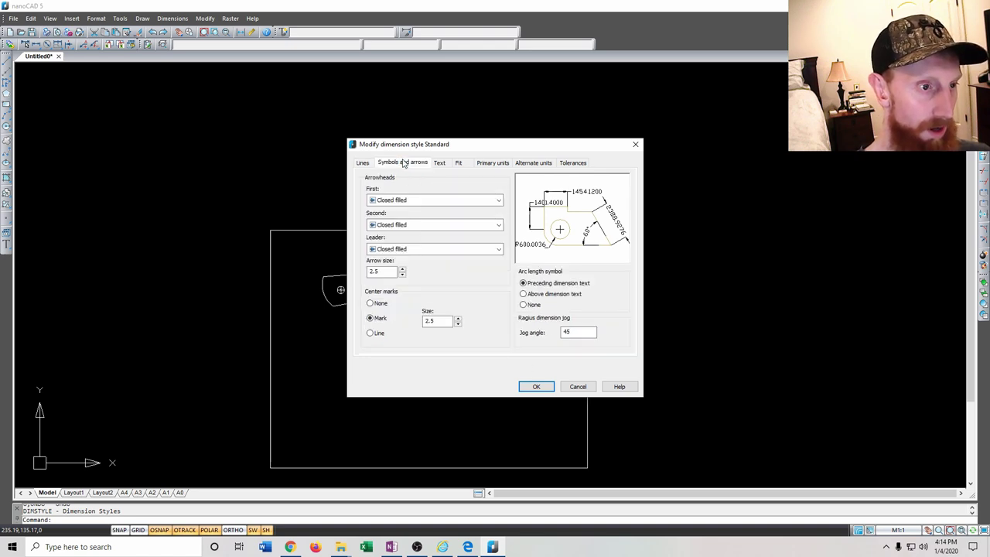
left_click(440, 164)
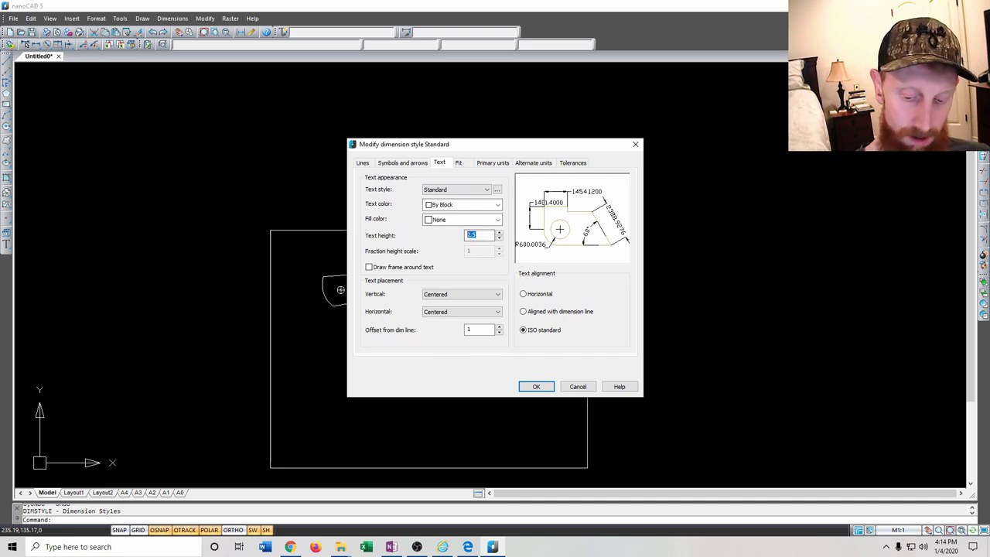
type(".1")
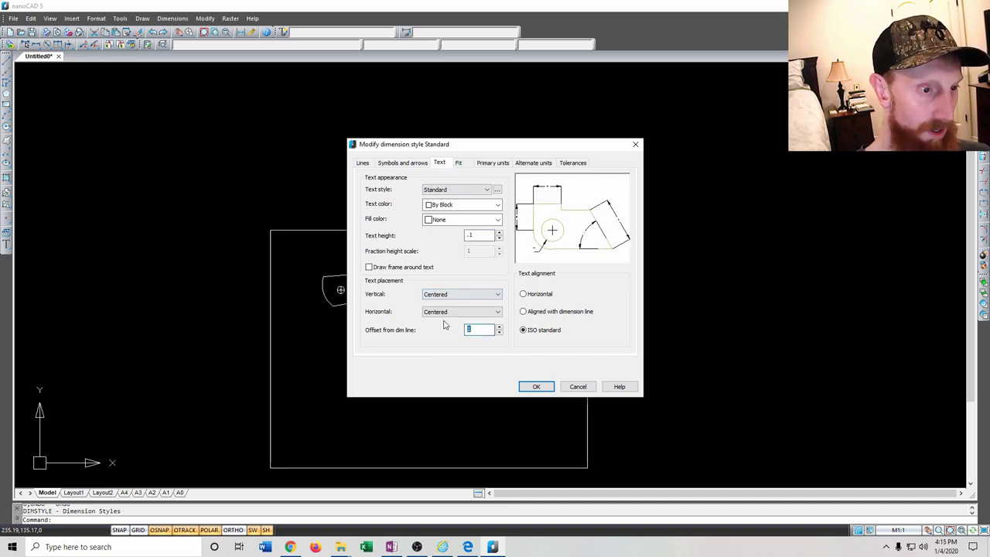
left_click(459, 163)
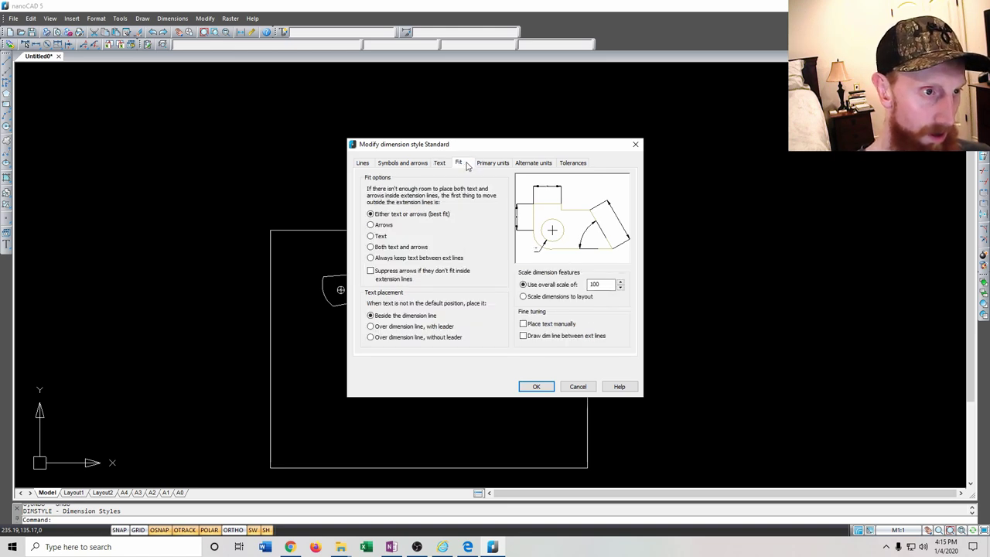
left_click(495, 163)
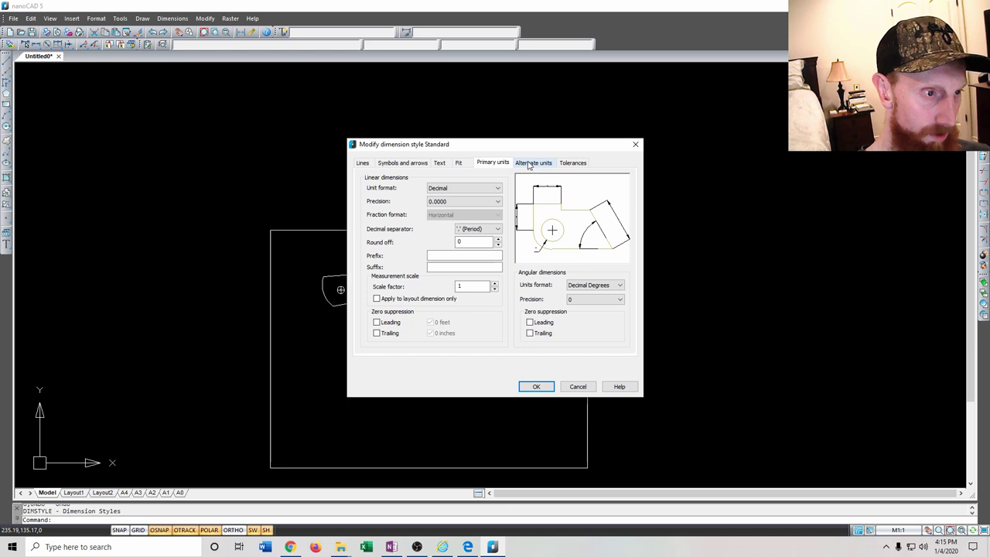
left_click(531, 164)
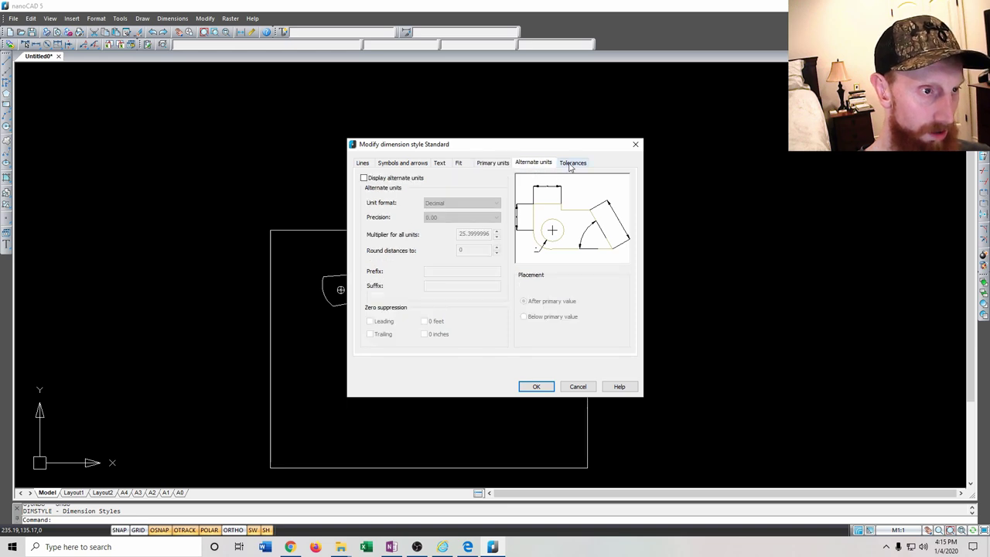
left_click(572, 163)
left_click(544, 385)
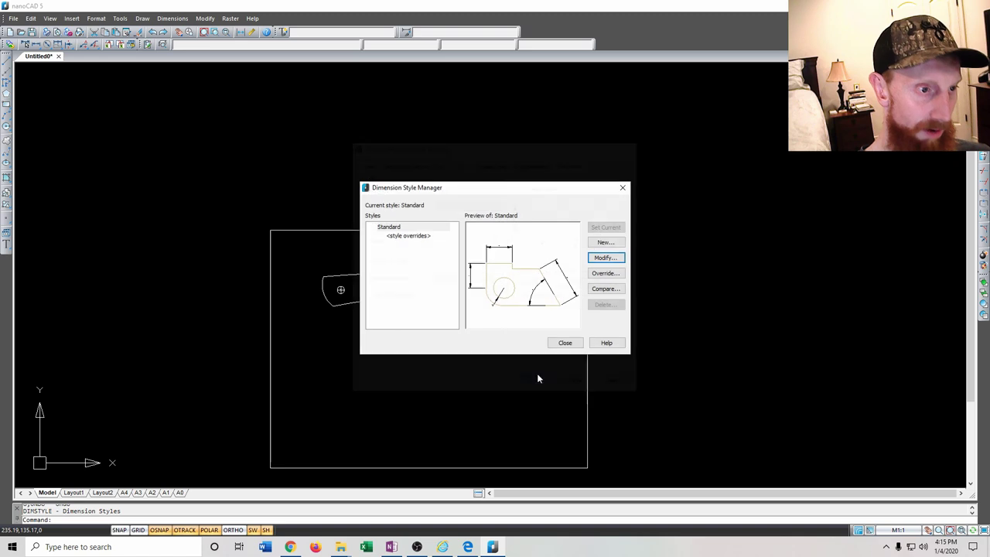
left_click(565, 344)
scroll(353, 279, "up", 5)
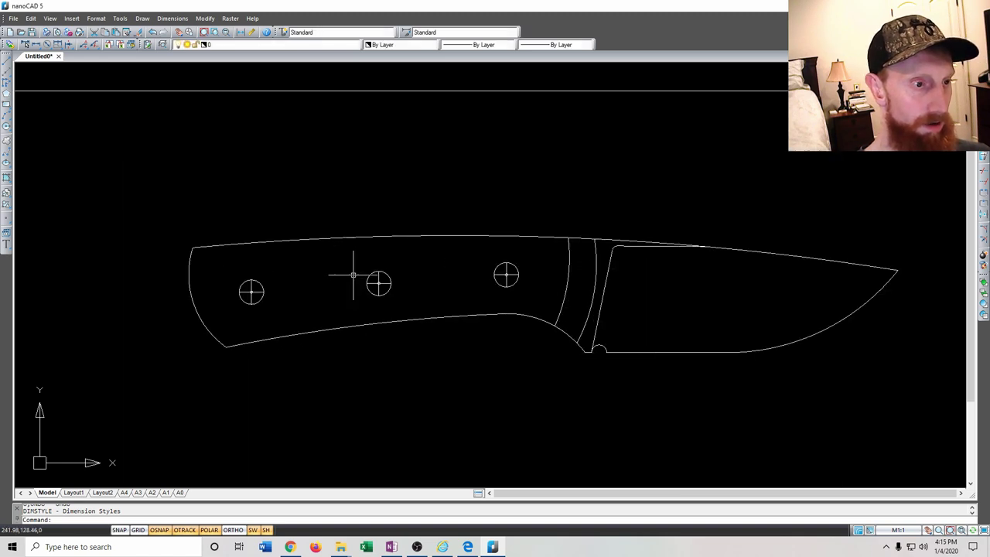
left_click(172, 18)
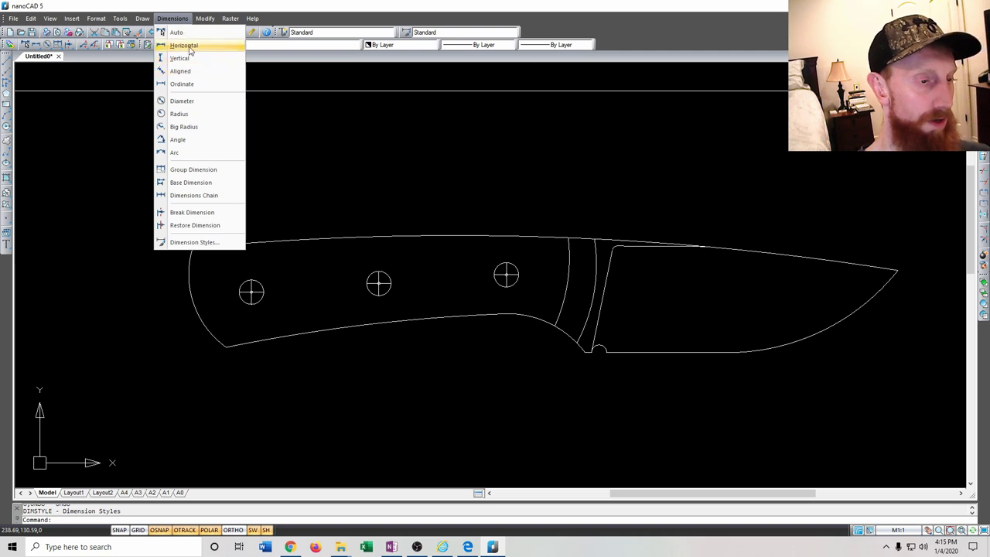
left_click(189, 51)
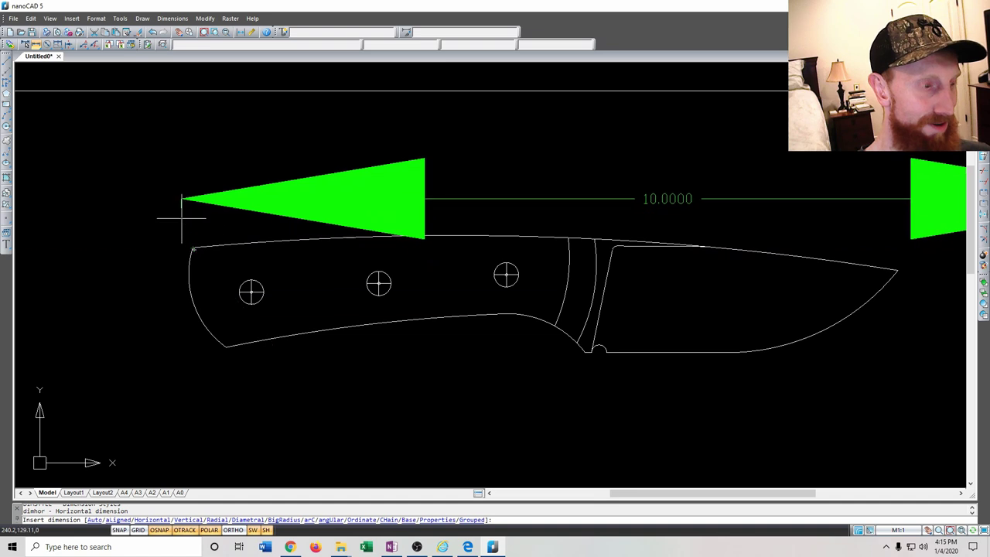
key("Escape")
Reduce the arrow size in the Standard dimension style and apply the change
left_click(184, 18)
left_click(194, 242)
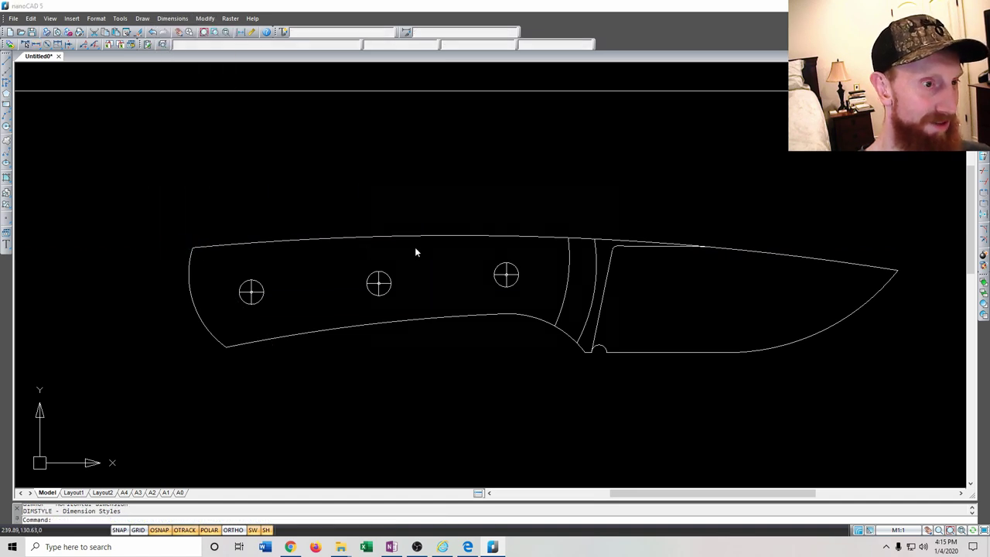
left_click(610, 258)
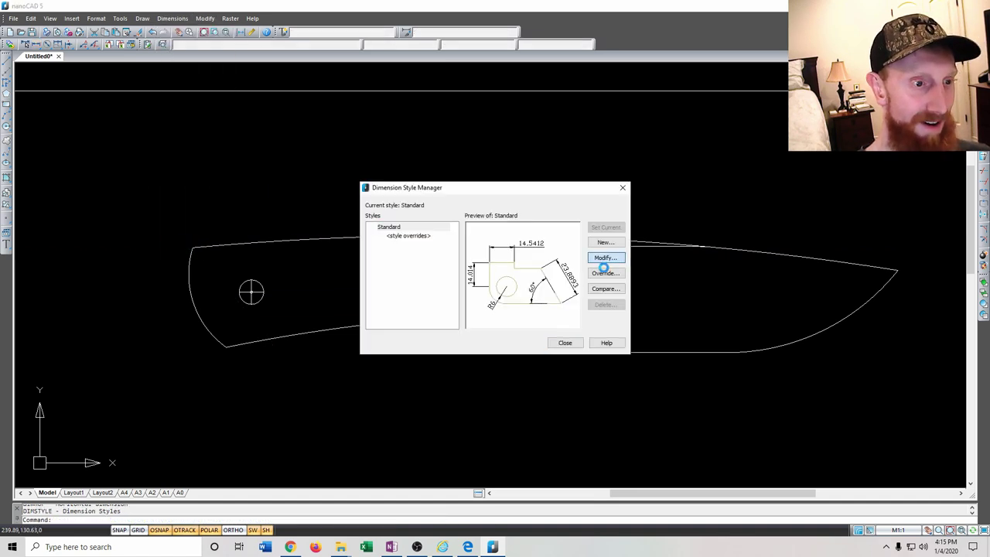
left_click(417, 164)
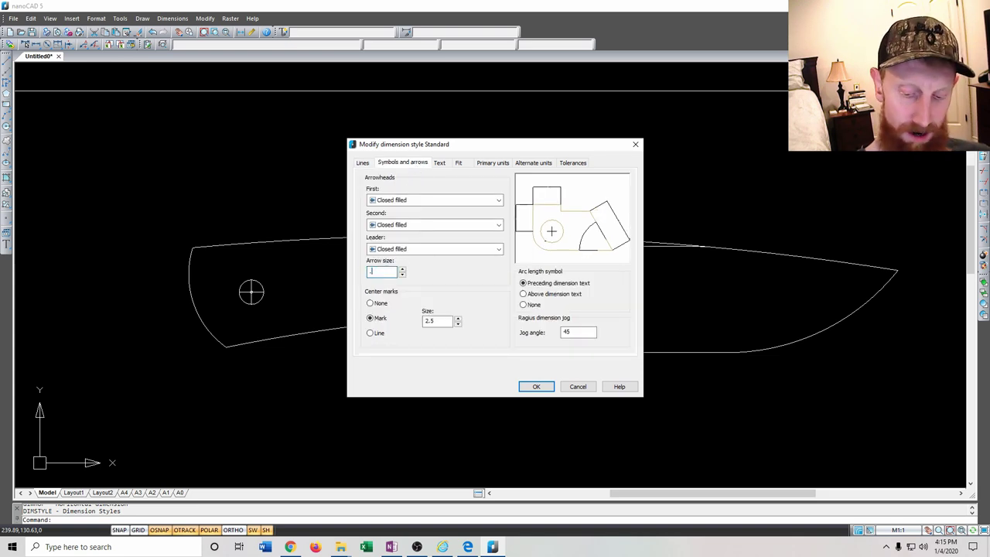
key("Return")
left_click(564, 342)
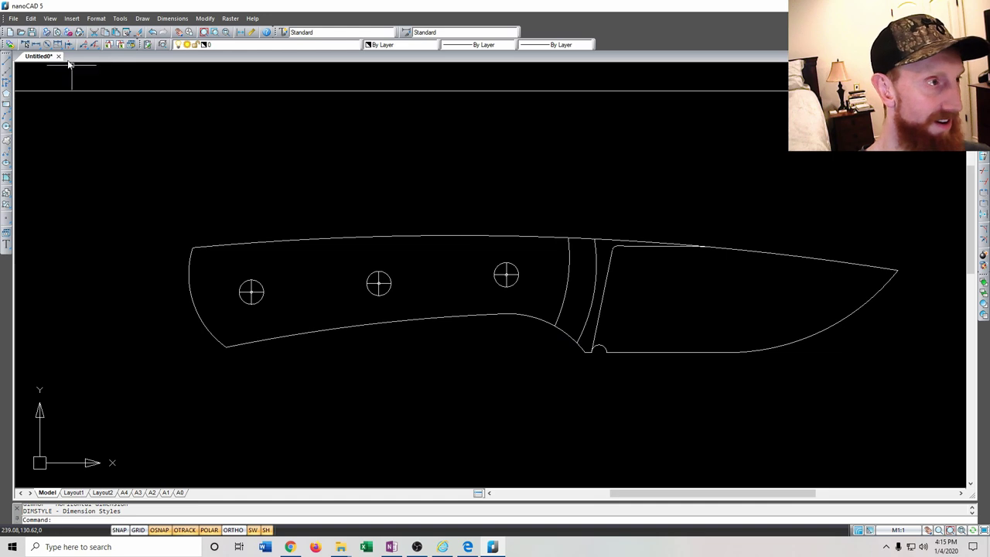
Dimension the knife's overall length horizontally from the butt arc's quadrant to the blade tip, placing it above the spine
left_click(172, 18)
left_click(178, 31)
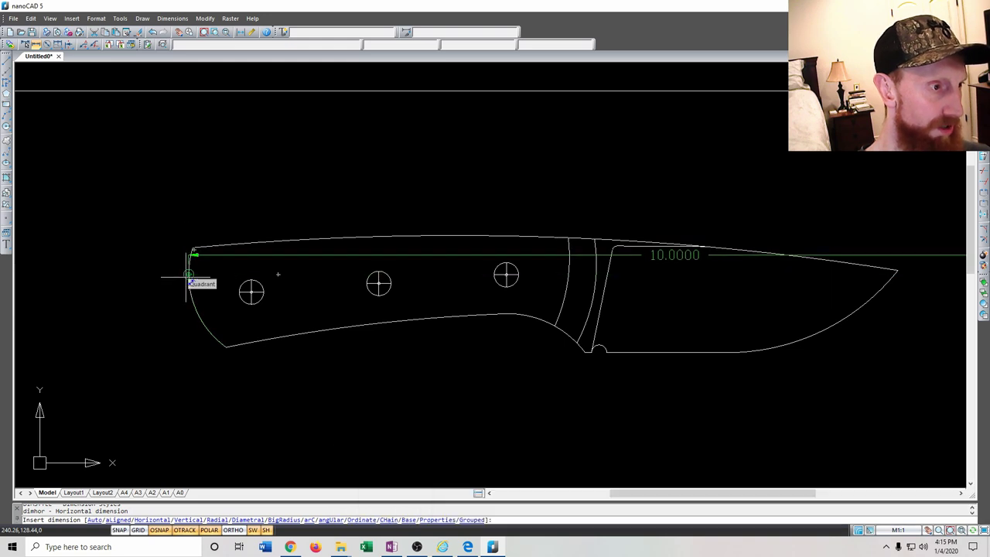
left_click(187, 274)
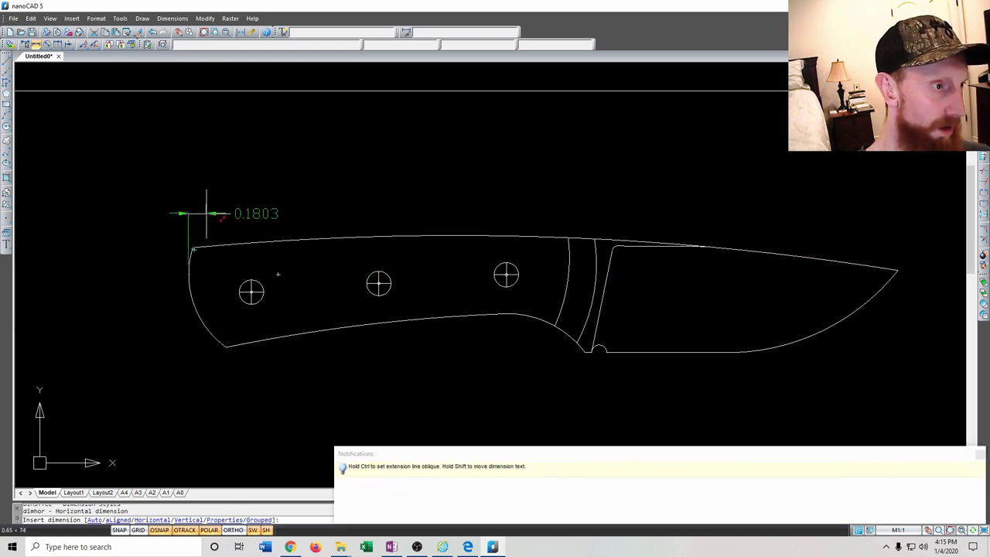
left_click(900, 271)
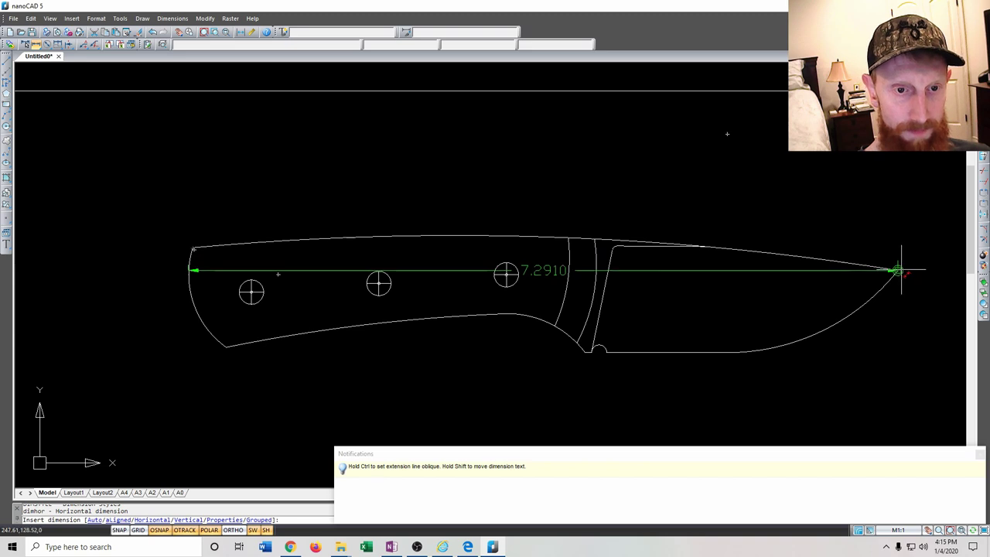
left_click(889, 198)
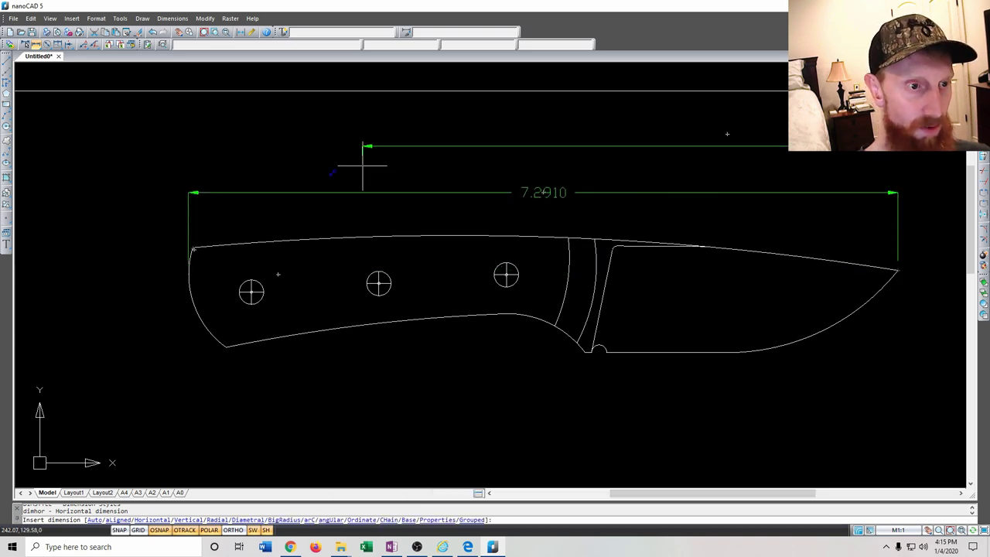
Add a horizontal dimension from the butt end to the plunge arc nearest the blade, placed below the overall length dimension
scroll(464, 193, "down", 2)
middle_click_drag(589, 228, 548, 273)
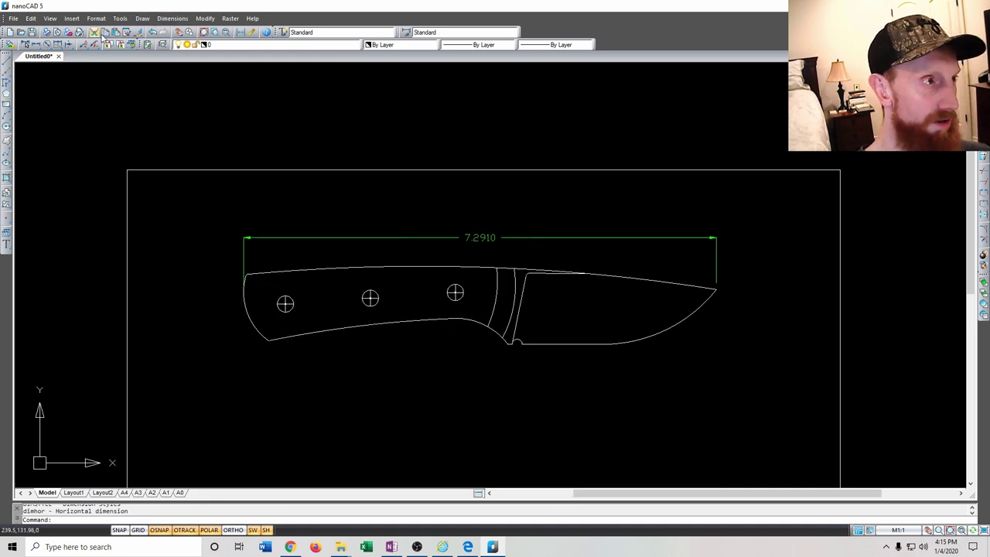
left_click(172, 18)
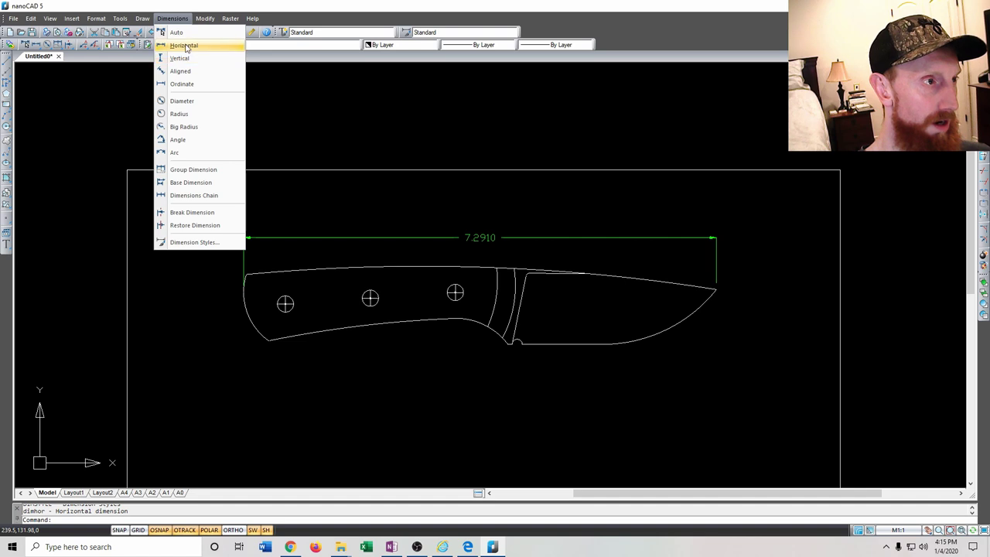
left_click(184, 46)
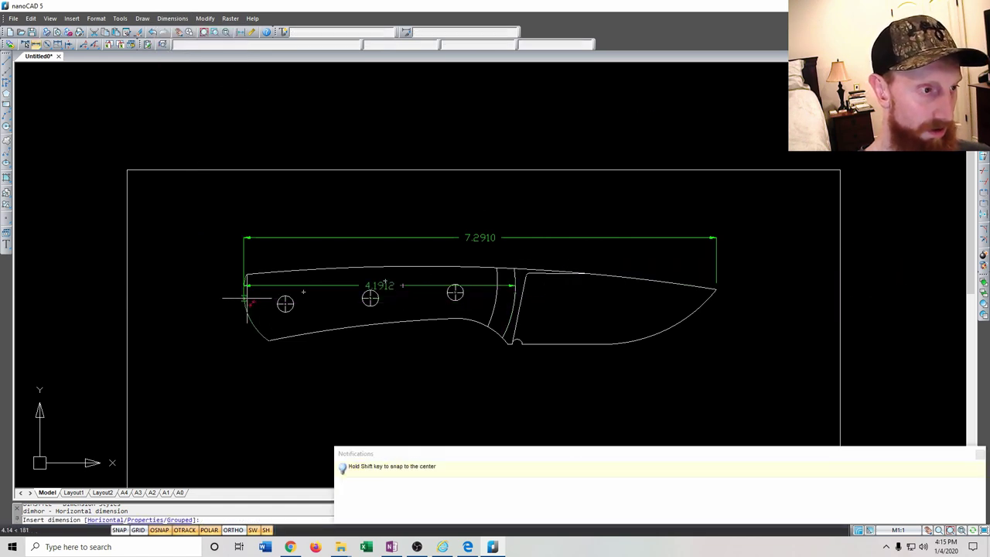
left_click(245, 300)
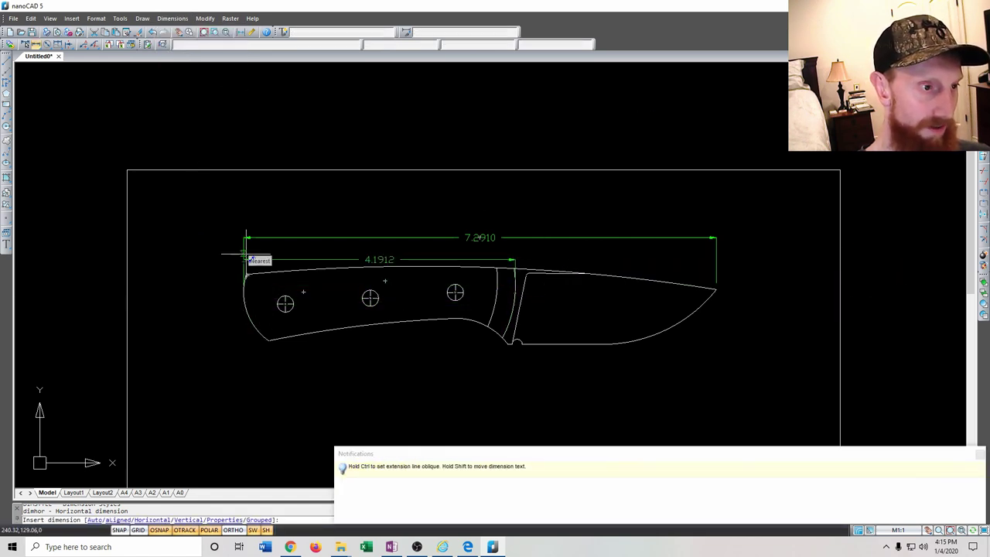
scroll(375, 311, "up", 2)
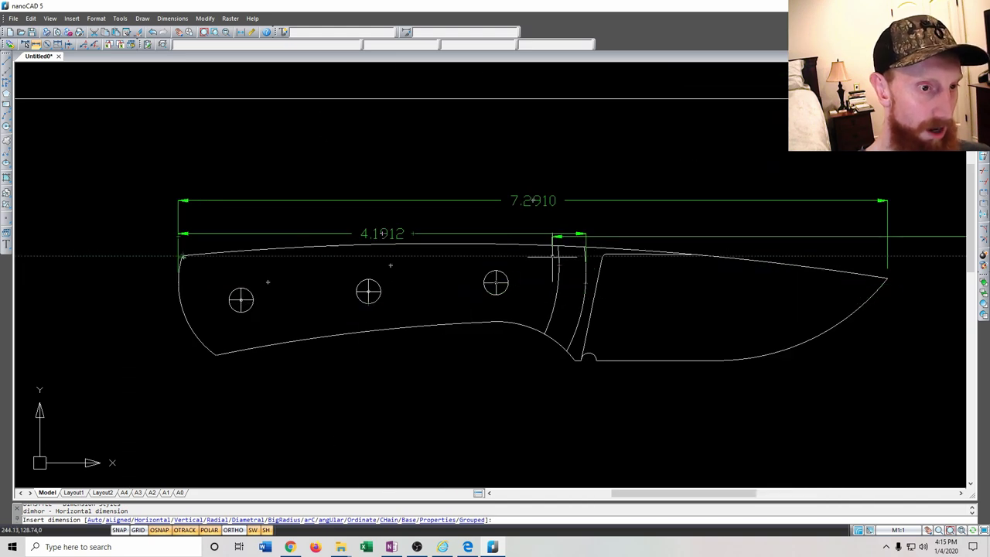
left_click(537, 247)
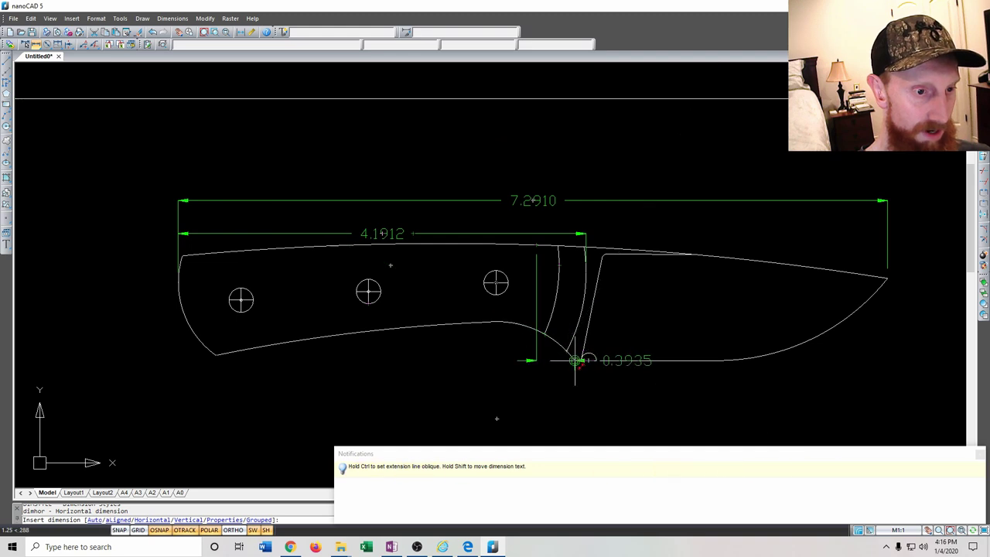
left_click(588, 359)
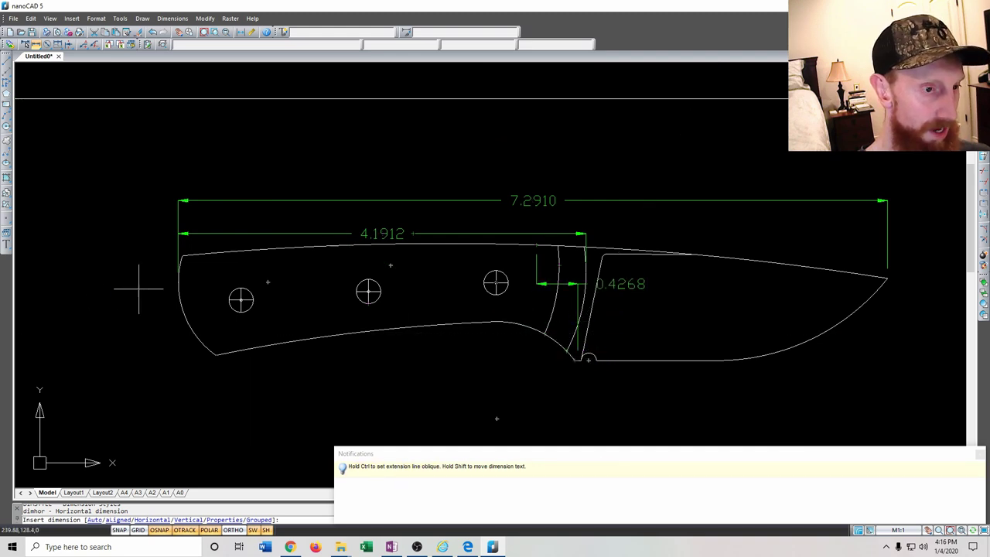
key("ctrl+z")
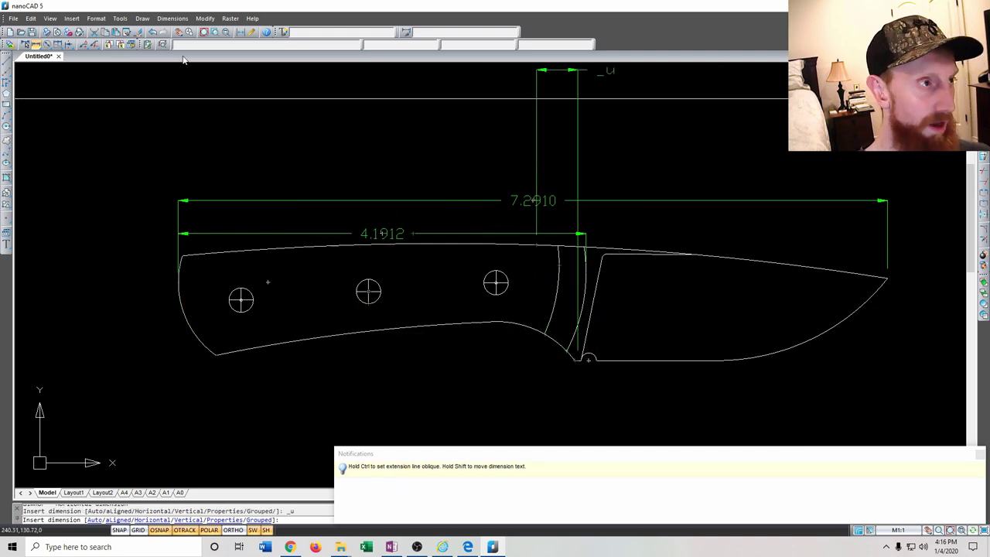
key("Escape")
Dimension the knife's height vertically from the heel corner to the top of the spine, placing it beyond the butt
left_click(173, 17)
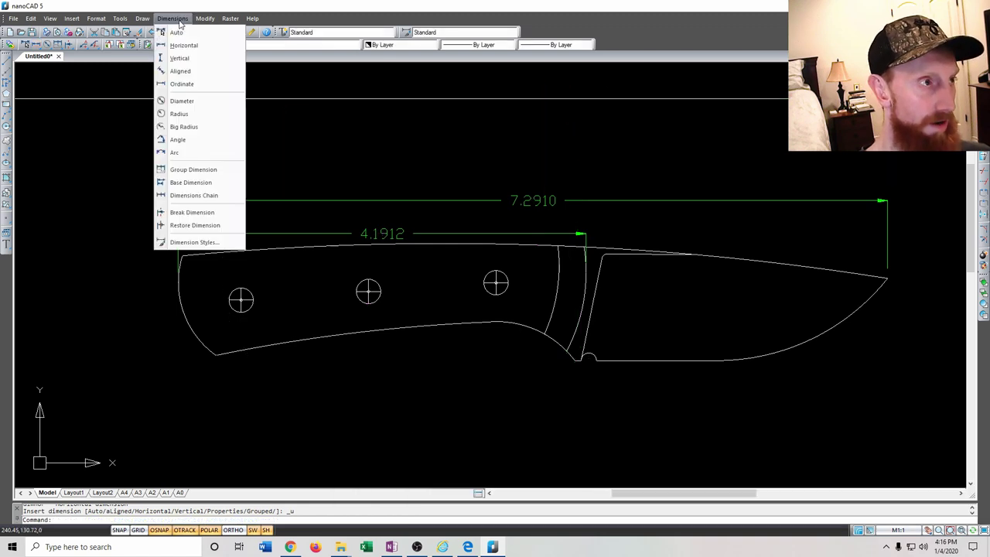
left_click(196, 60)
middle_click_drag(496, 418, 476, 396)
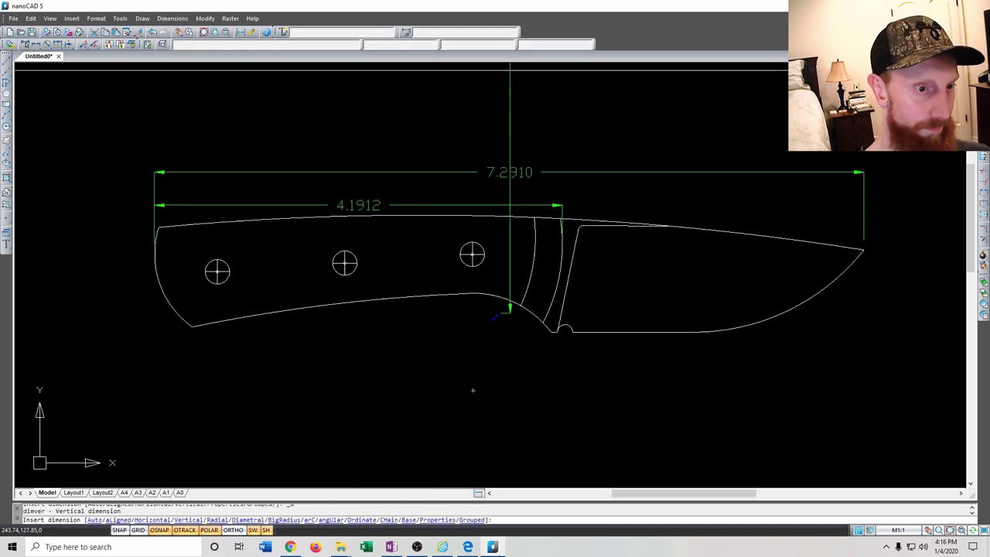
middle_click_drag(501, 318, 480, 293)
left_click(555, 333)
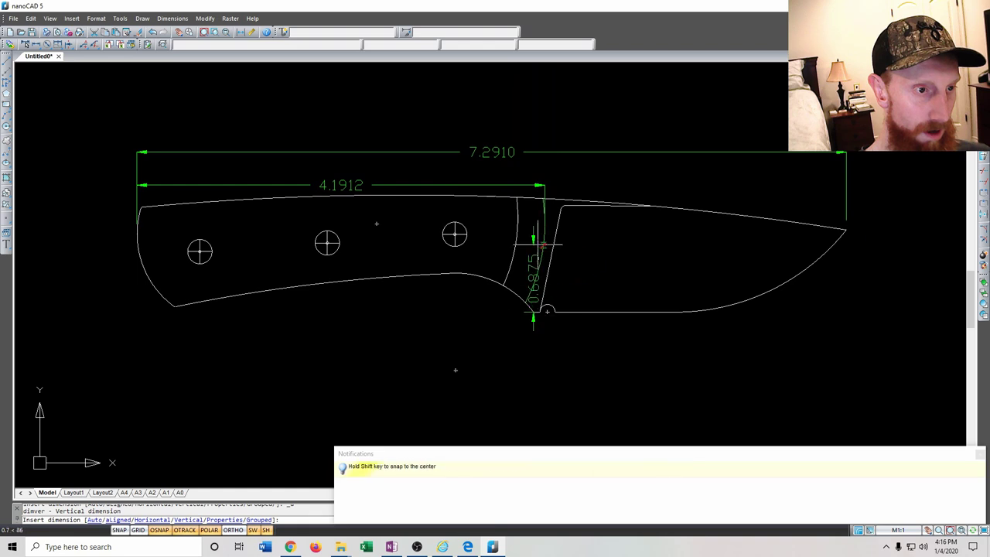
left_click(516, 198)
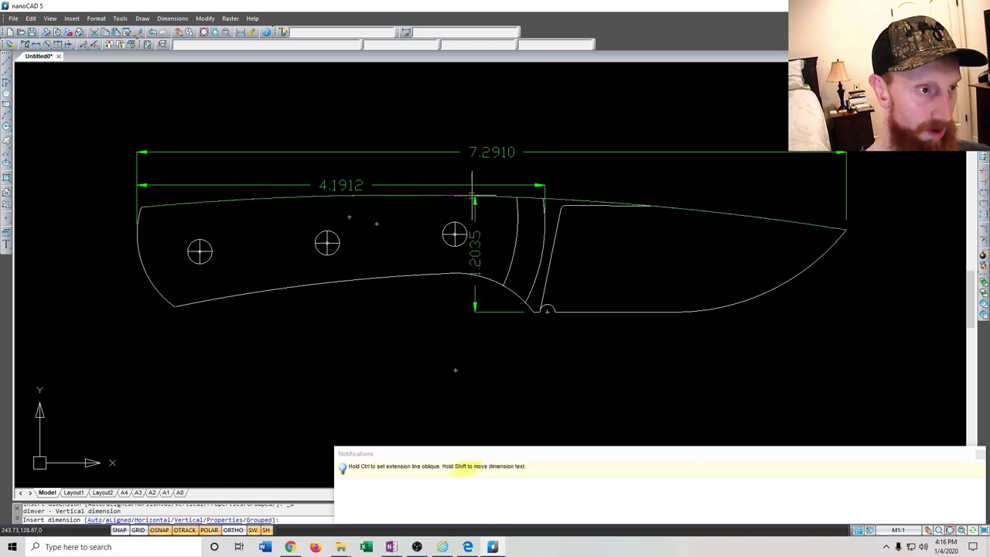
left_click(71, 211)
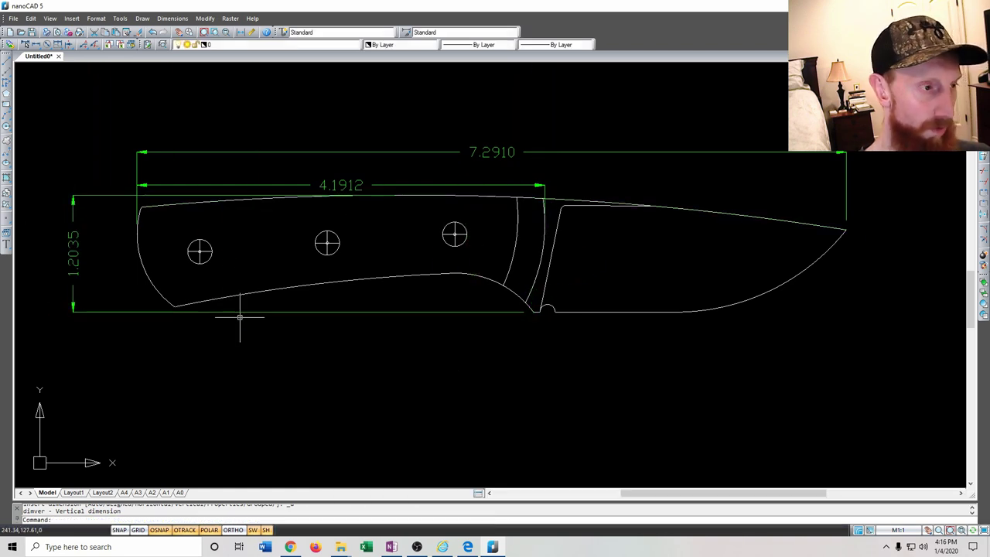
Add a diameter dimension to the pin hole nearest the butt
scroll(325, 302, "down", 2)
middle_click_drag(386, 335, 547, 353)
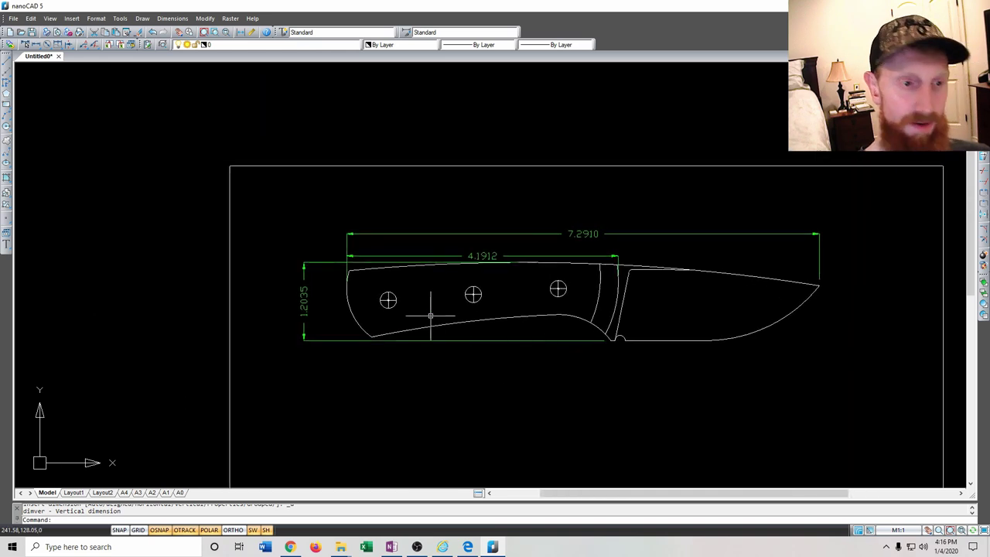
left_click(172, 17)
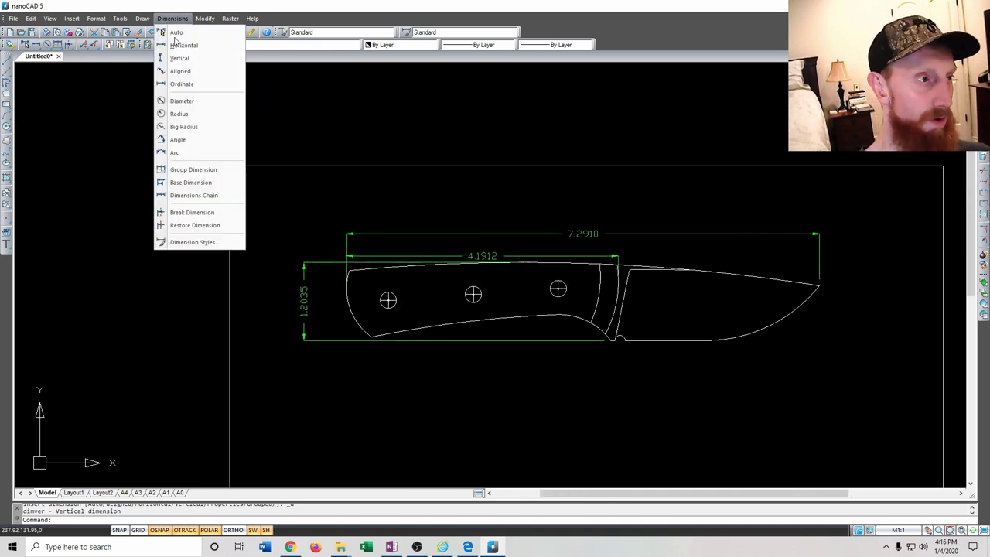
left_click(186, 114)
scroll(413, 301, "up", 3)
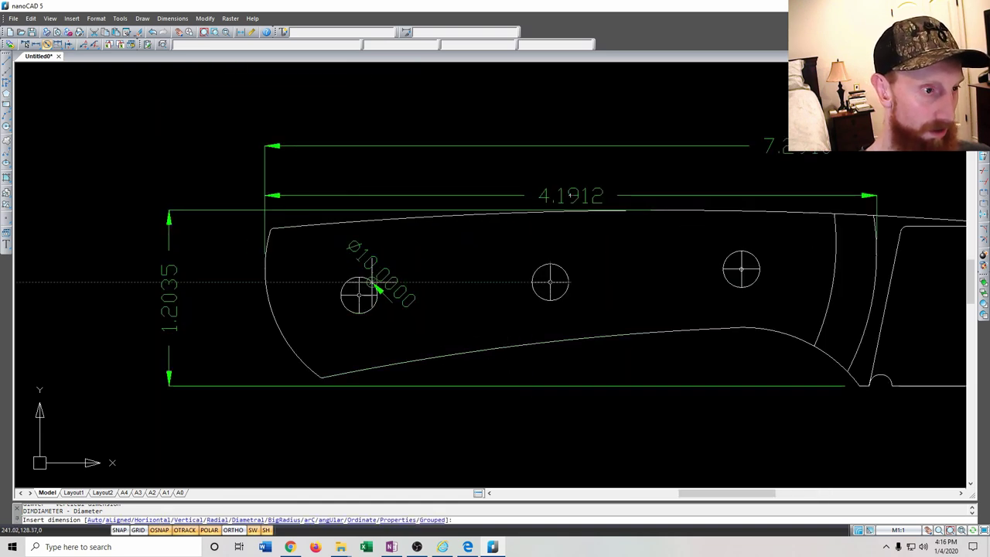
scroll(357, 299, "up", 4)
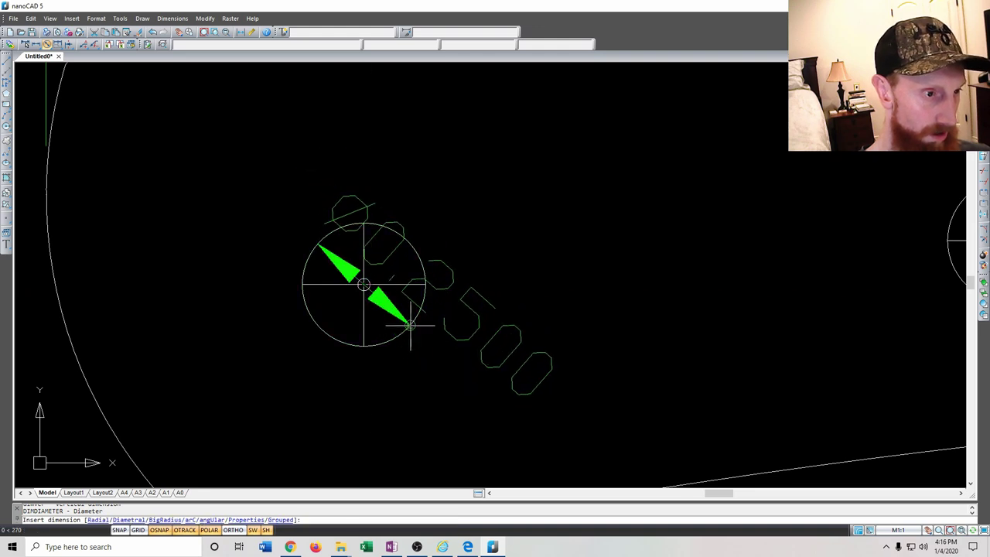
left_click(482, 227)
scroll(628, 358, "down", 3)
key("Escape")
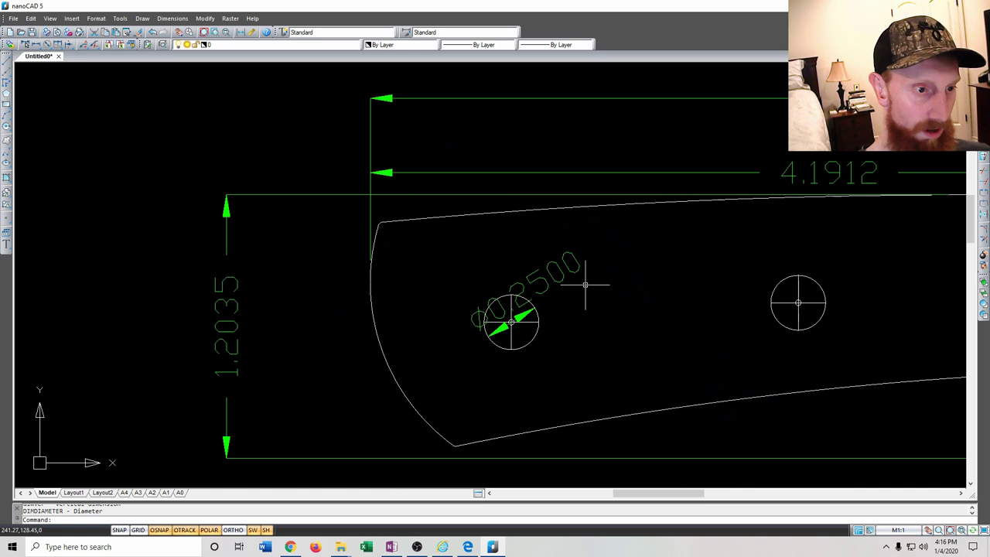
Rotate the pin hole's diameter dimension around the circle so its text runs closer to horizontal
middle_click_drag(586, 281, 511, 237)
left_click(468, 263)
left_click(468, 264)
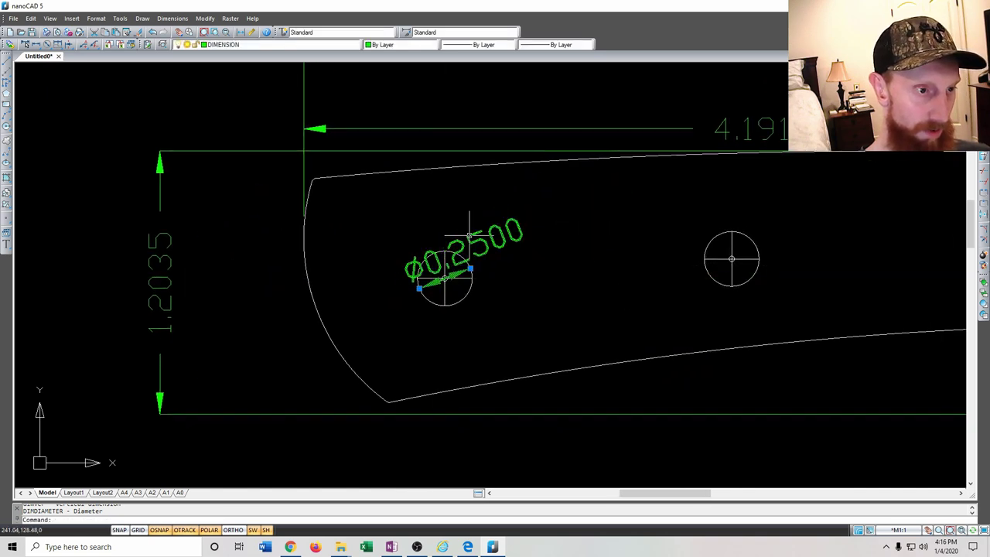
left_click(469, 267)
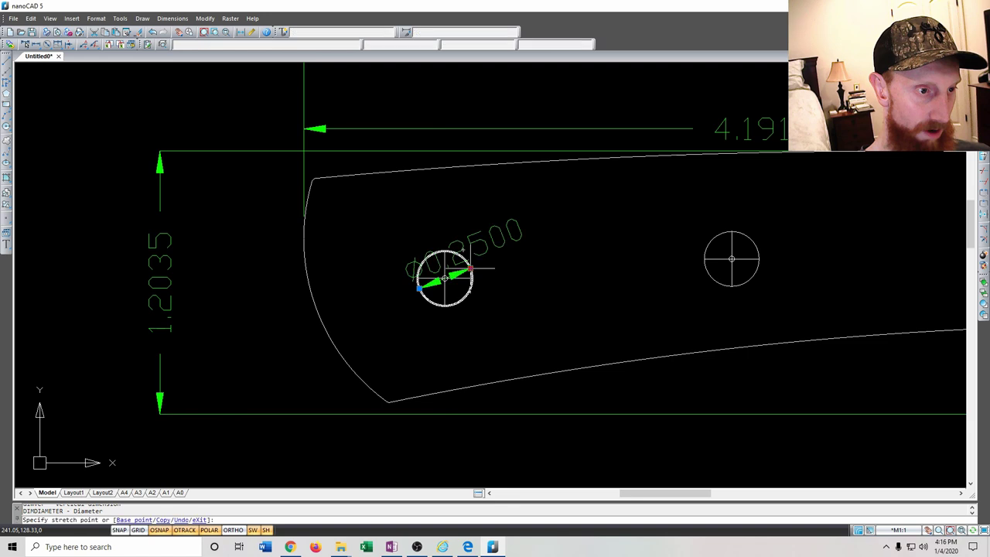
left_click(479, 308)
scroll(478, 308, "down", 3)
key("Escape")
scroll(481, 304, "up", 3)
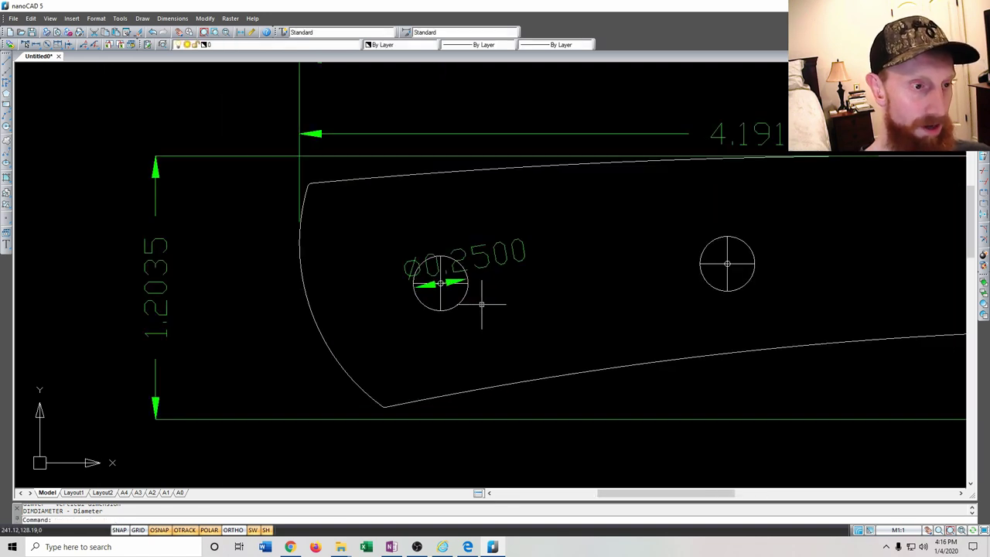
left_click(473, 269)
Copy the whole dimensioned knife and paste the copy below the original inside the page rectangle
scroll(487, 302, "down", 5)
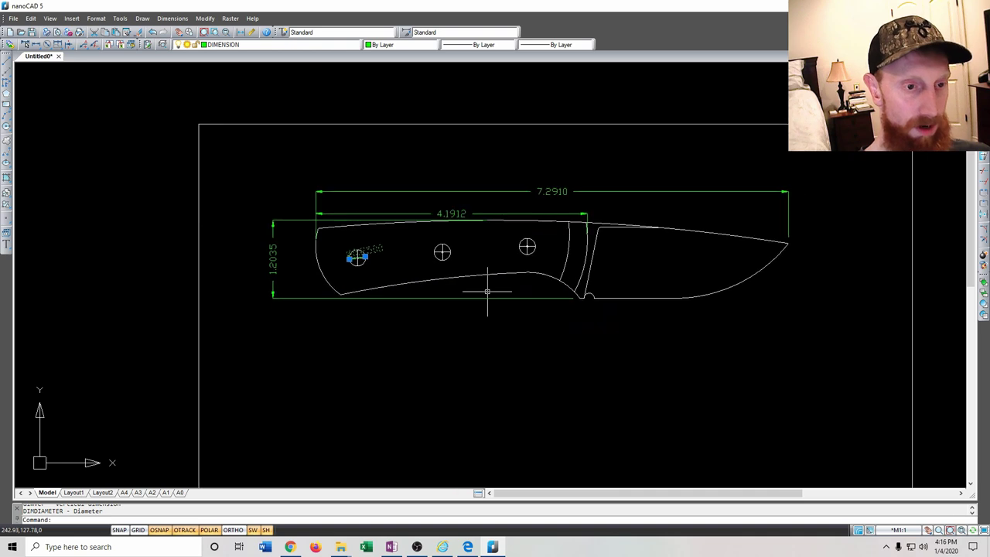
scroll(486, 292, "down", 4)
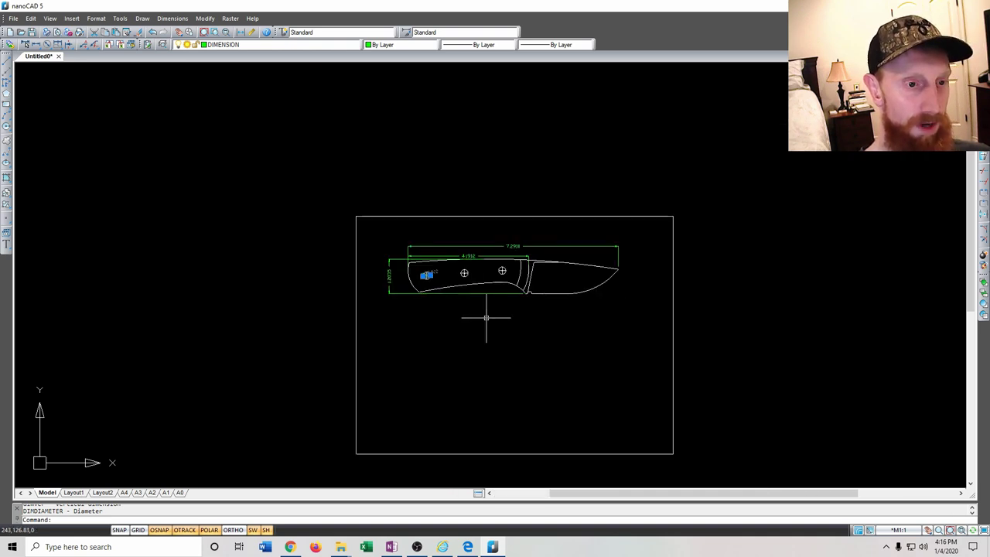
middle_click_drag(478, 287, 499, 315)
left_click(642, 346)
left_click(408, 286)
key("ctrl+v")
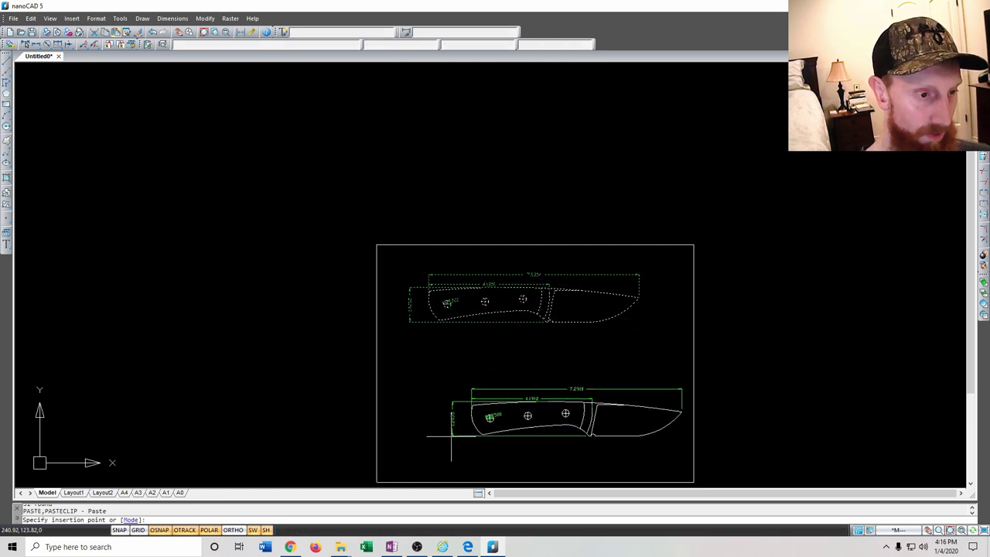
left_click(409, 390)
Delete the overall length, handle length, pin hole diameter and height dimensions from the copied knife
scroll(486, 379, "up", 3)
left_click(581, 293)
key("Delete")
left_click(480, 319)
key("Delete")
left_click(405, 355)
key("Delete")
left_click(449, 401)
key("Delete")
Copy the undimensioned knife and paste a third knife below it inside the page rectangle
middle_click_drag(627, 400, 598, 322)
left_click_drag(809, 360, 327, 244)
middle_click_drag(524, 357, 479, 271)
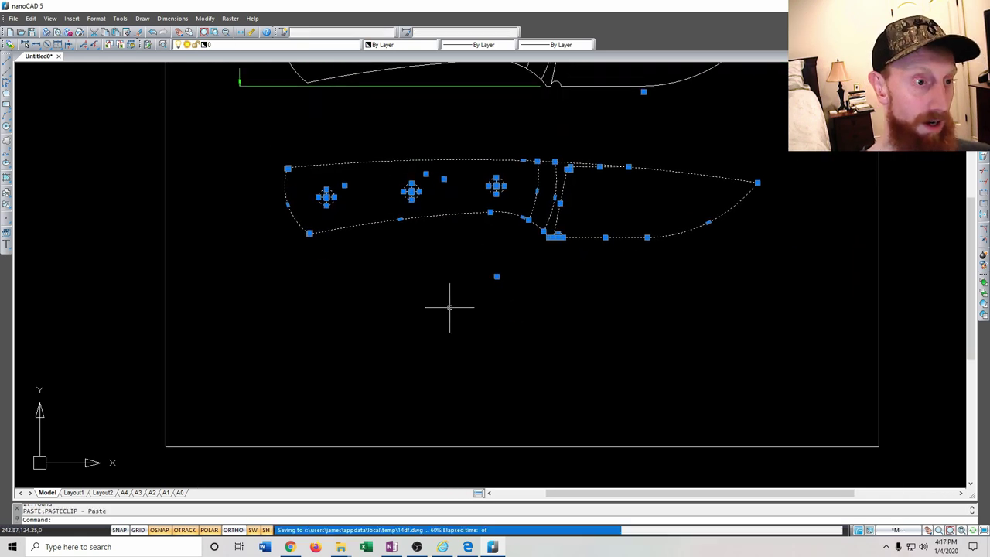
key("ctrl+c")
key("ctrl+v")
left_click(267, 379)
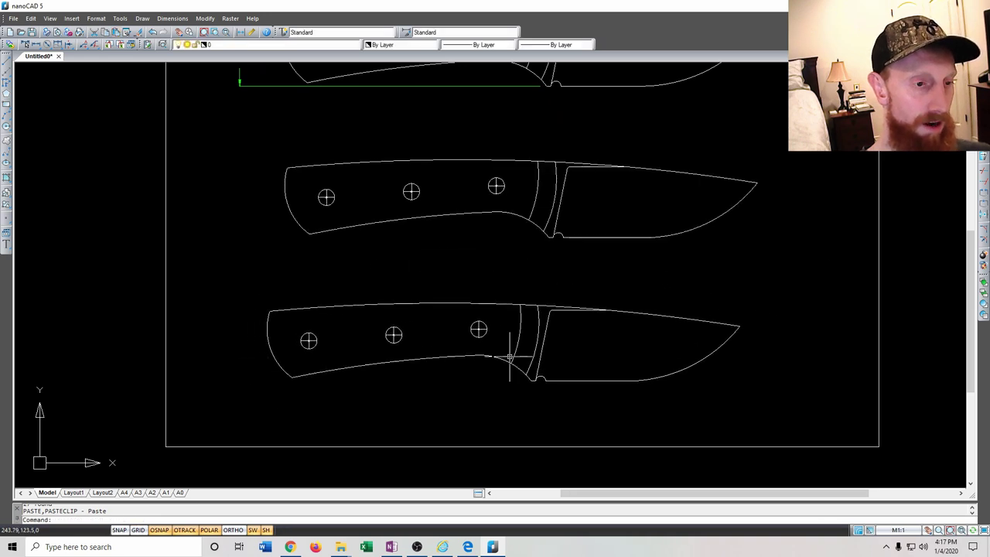
Mirror the lowest knife about a vertical line through its spine, erasing the source objects
left_click_drag(777, 411, 248, 295)
type("mirror")
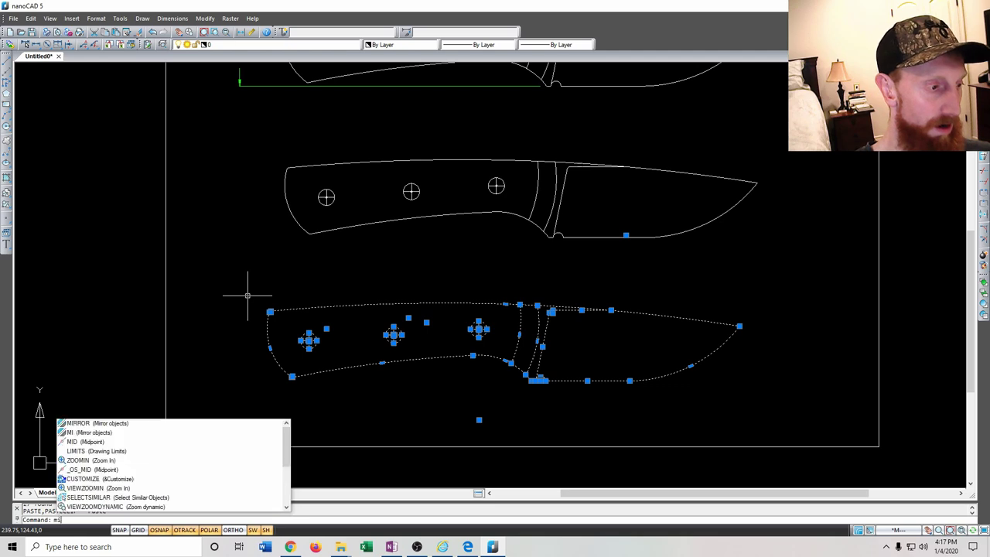
key("Return")
left_click(506, 304)
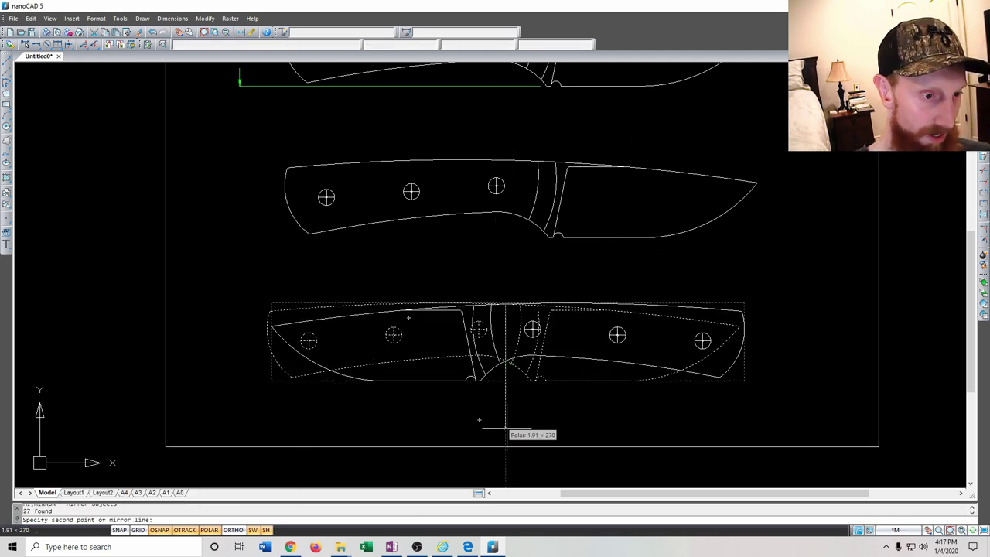
left_click(507, 427)
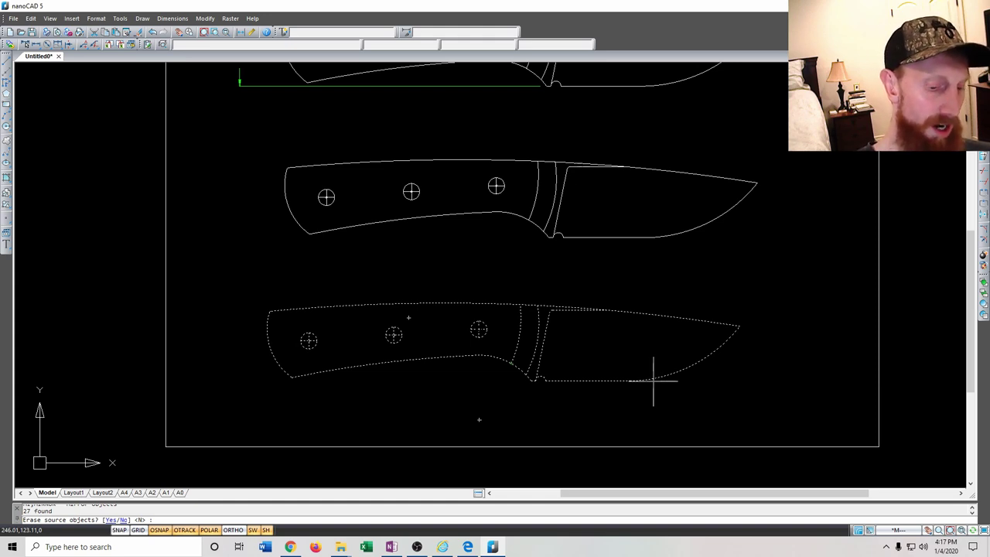
type("y")
key("Return")
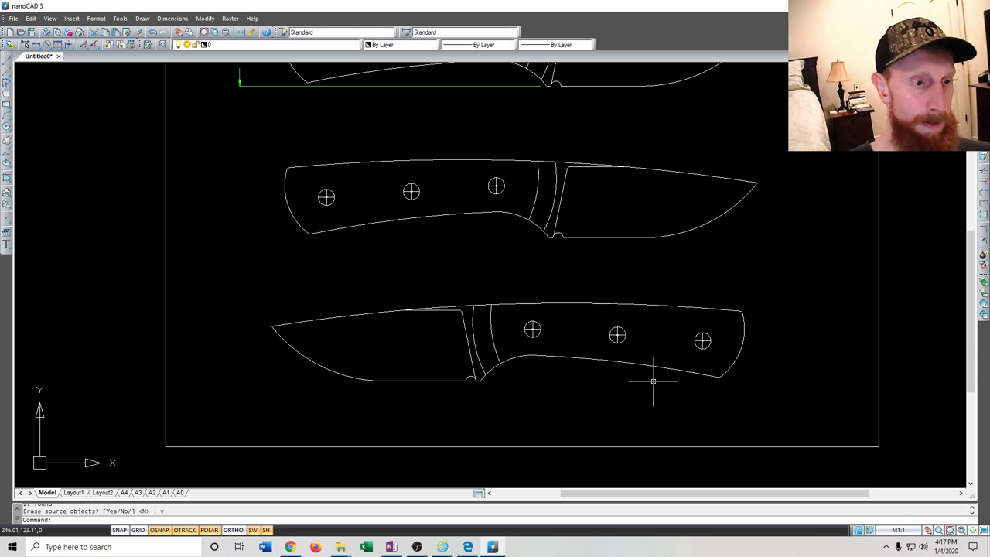
Open the plot settings for the model and move the dialog clear of the three knives
scroll(663, 290, "down", 4)
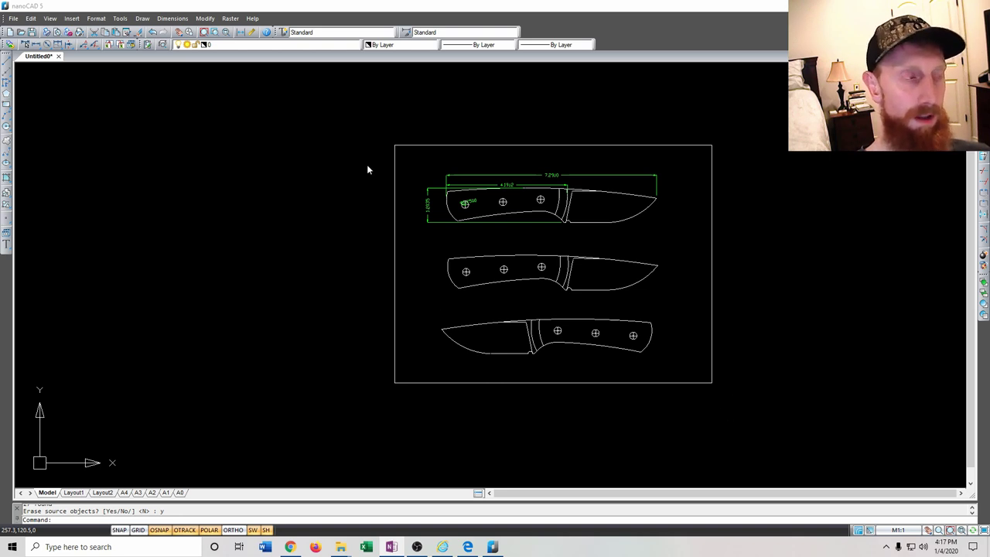
left_click(263, 137)
left_click(45, 70)
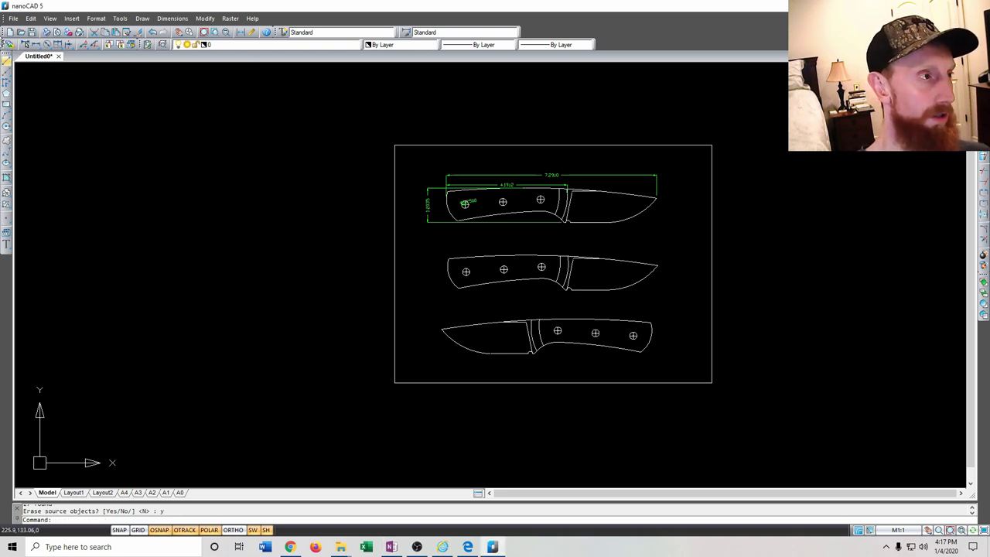
left_click(12, 19)
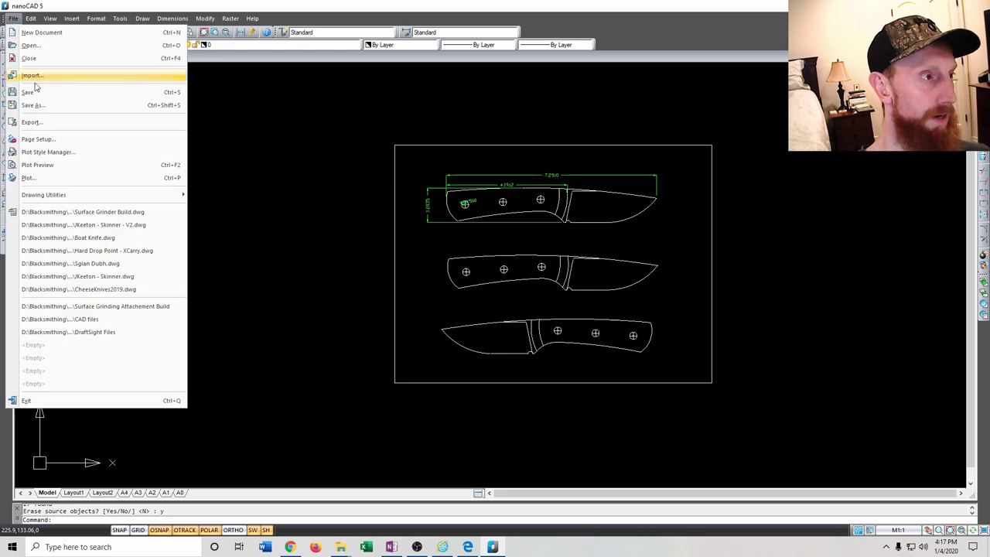
left_click(55, 178)
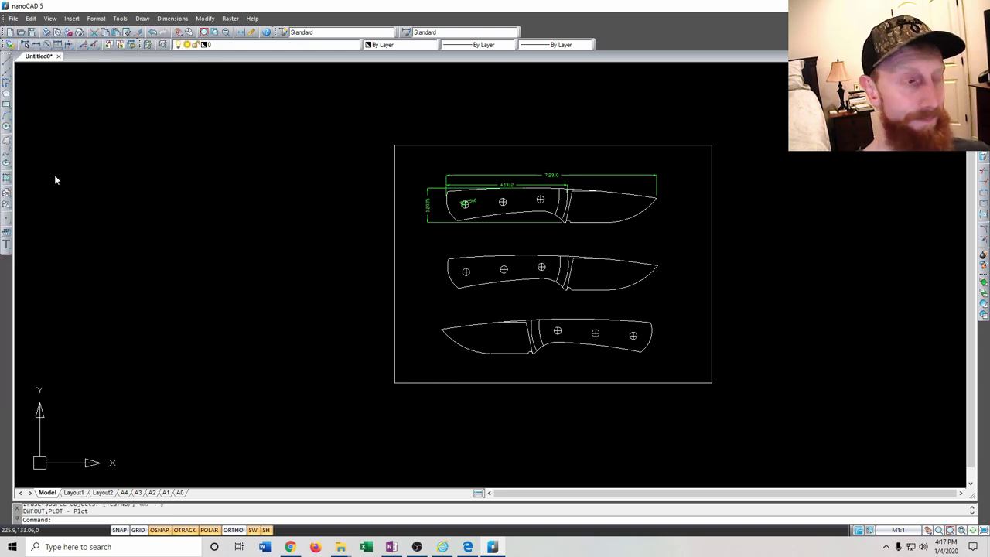
mouse_move(456, 170)
left_mouse_down()
mouse_move(211, 170)
mouse_move(188, 149)
left_mouse_up()
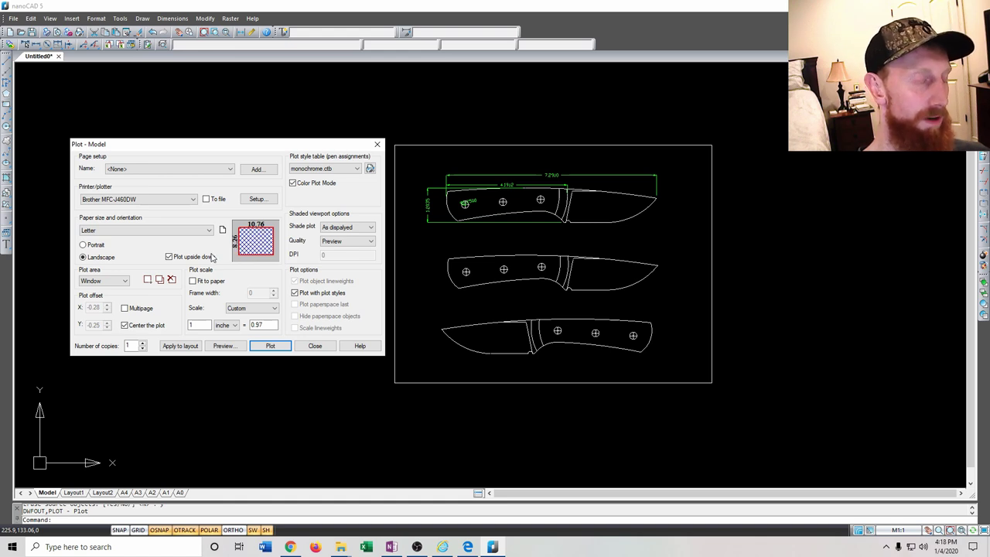
Try the Limits and Extents options for the plot area
left_click(117, 283)
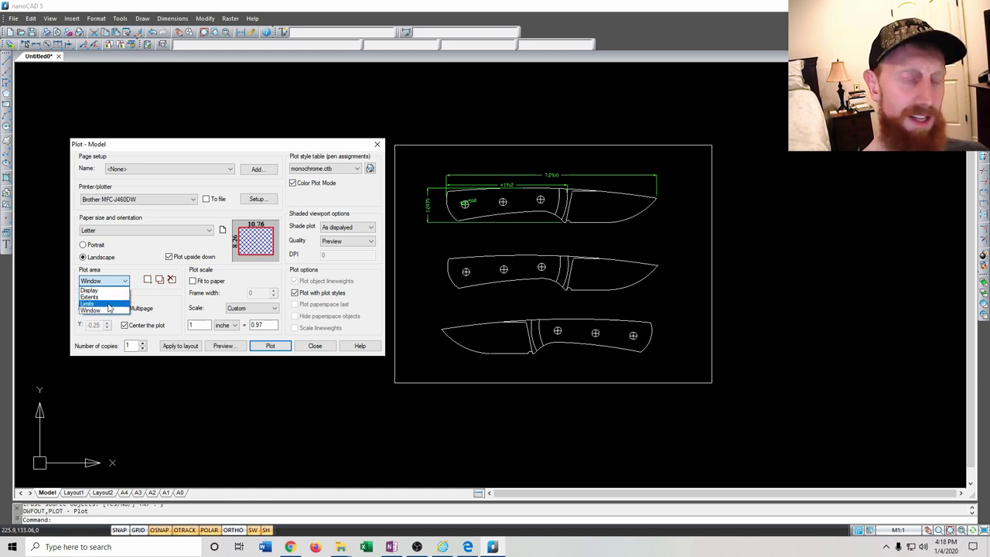
left_click(108, 304)
left_click(122, 283)
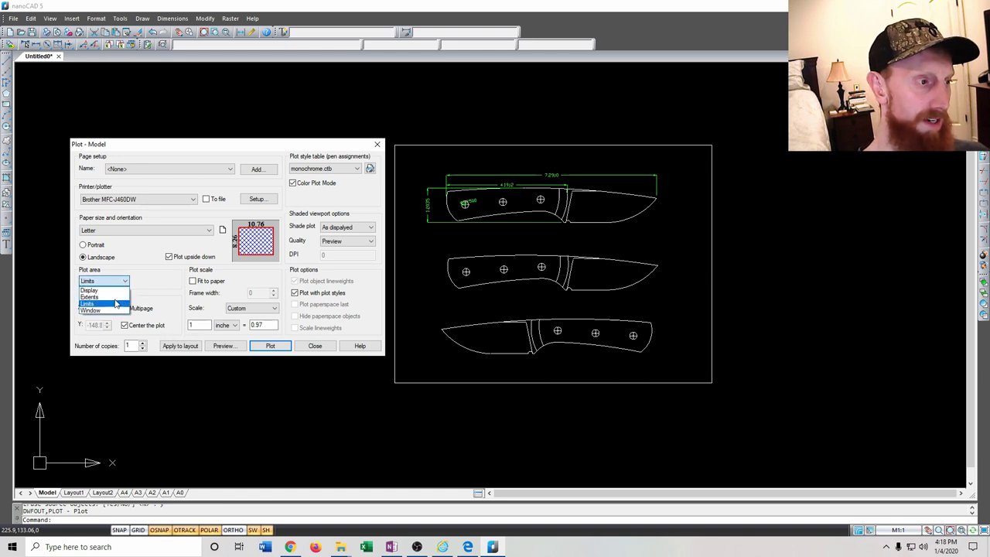
left_click(112, 297)
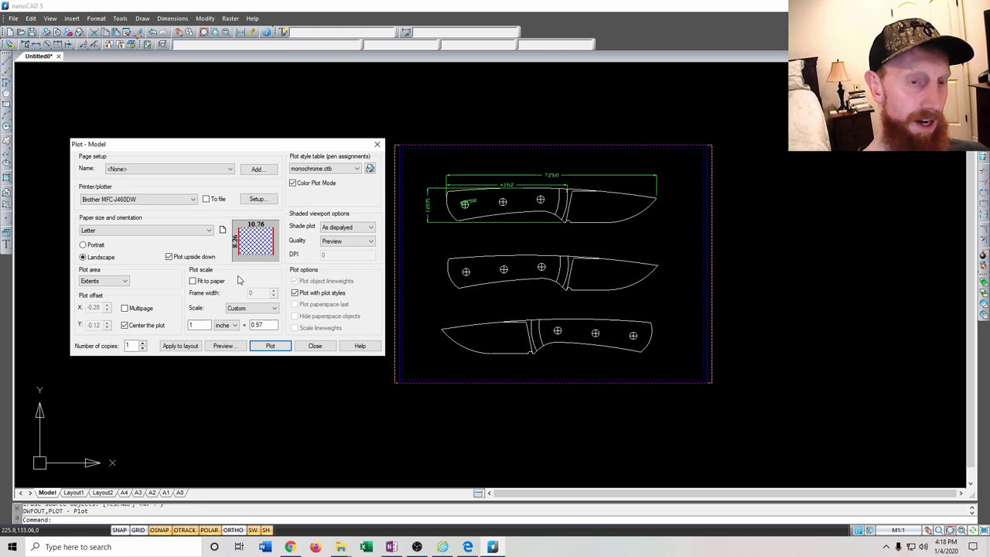
Set the plot area to Window, picking the page rectangle's upper-left and lower-right corners around the three knives
left_click(106, 283)
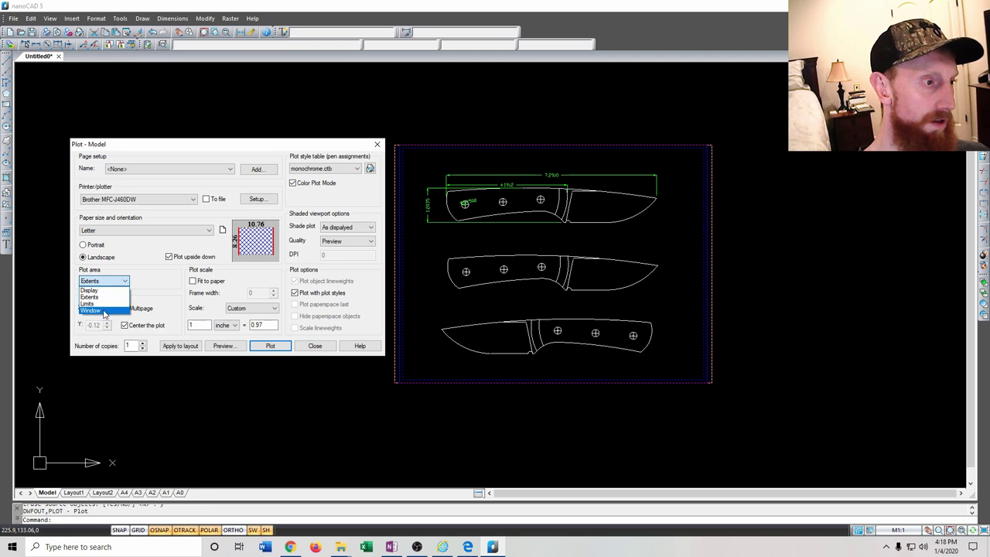
left_click(108, 310)
scroll(417, 163, "up", 4)
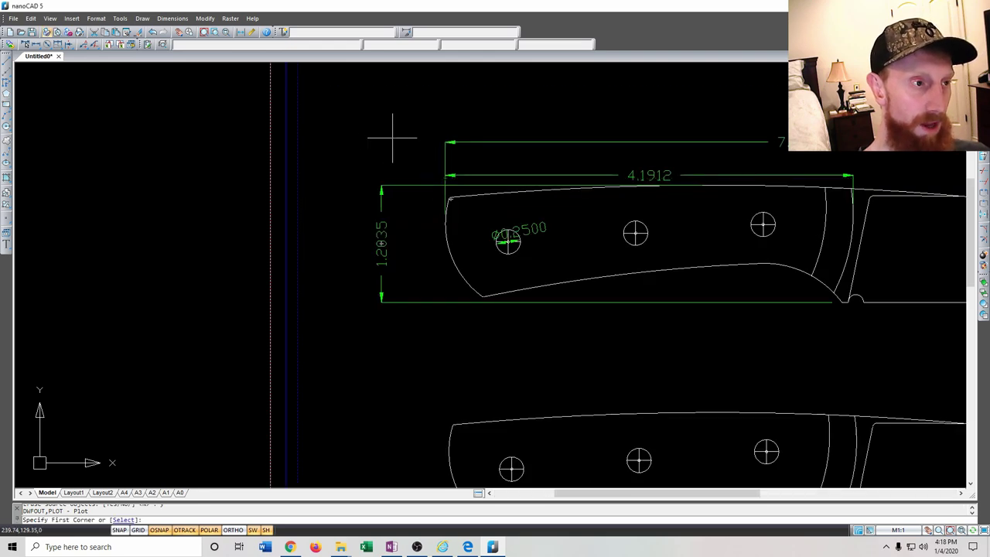
scroll(358, 132, "down", 3)
scroll(325, 135, "up", 5)
left_click(317, 124)
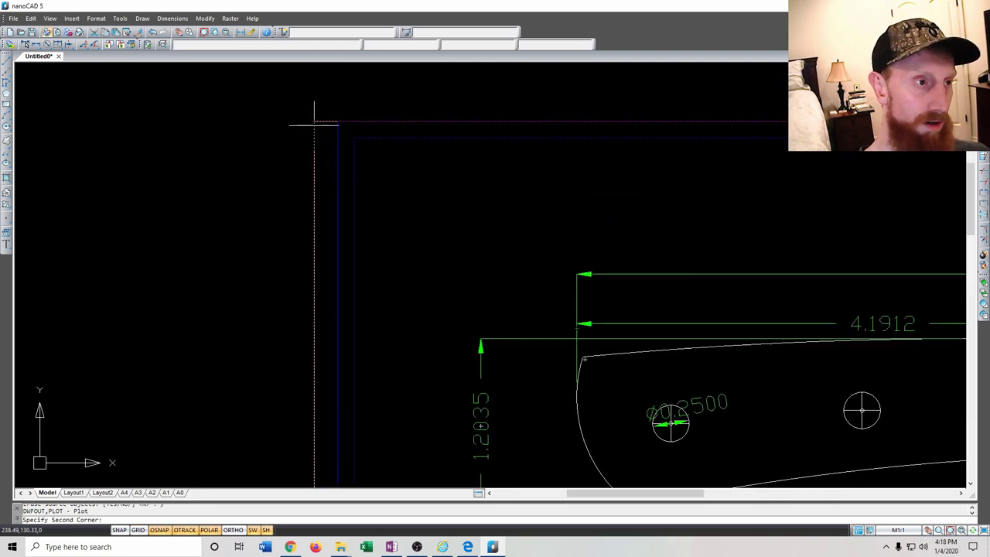
scroll(325, 121, "down", 5)
scroll(349, 116, "up", 2)
scroll(505, 346, "up", 4)
scroll(541, 263, "up", 2)
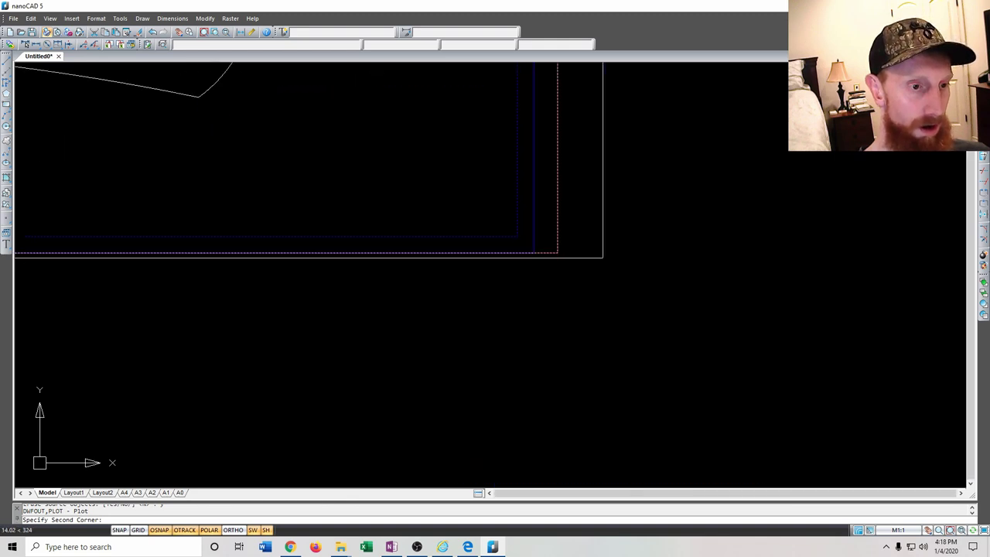
left_click(557, 253)
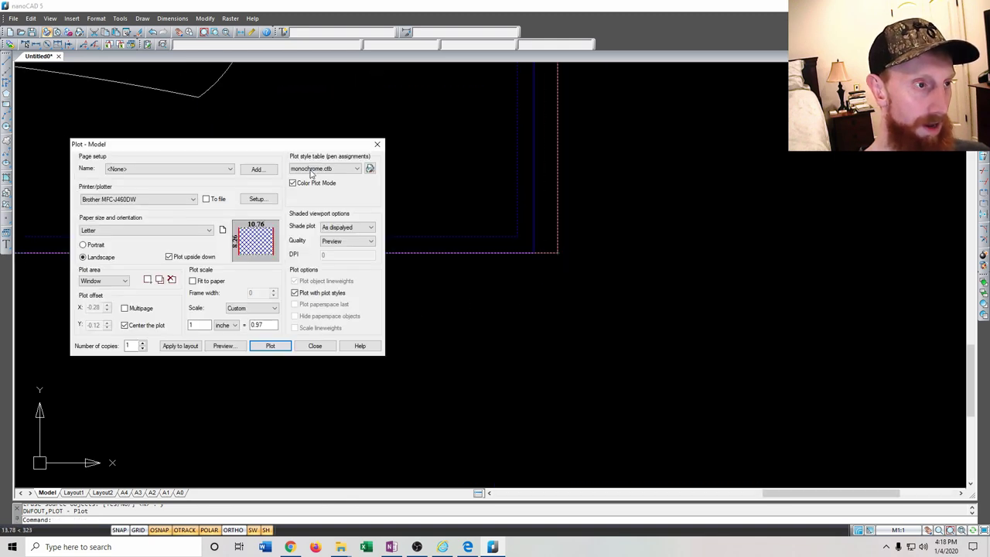
Move the plot dialog aside, review the available plot scales while keeping Custom, and close the dialog without plotting
left_click_drag(256, 145, 681, 104)
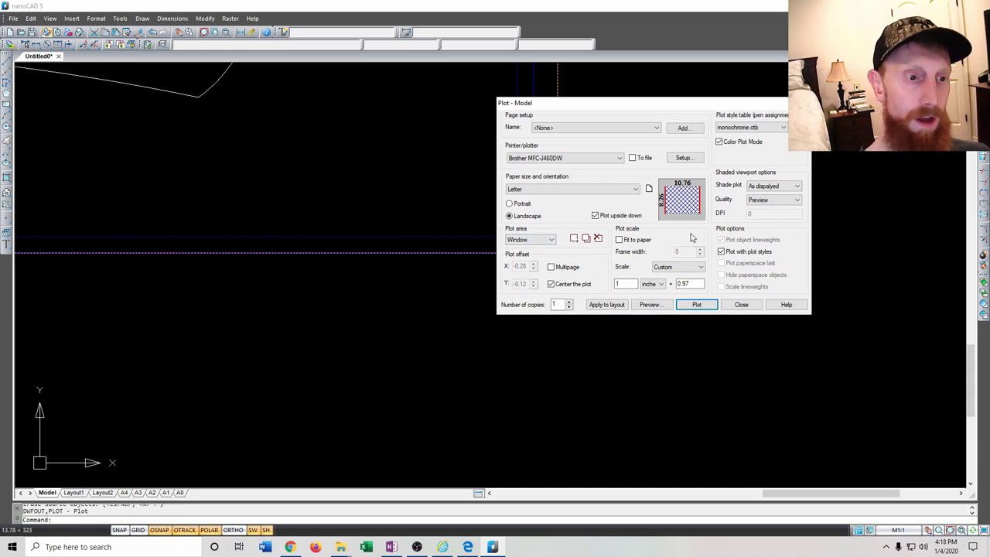
left_click(632, 283)
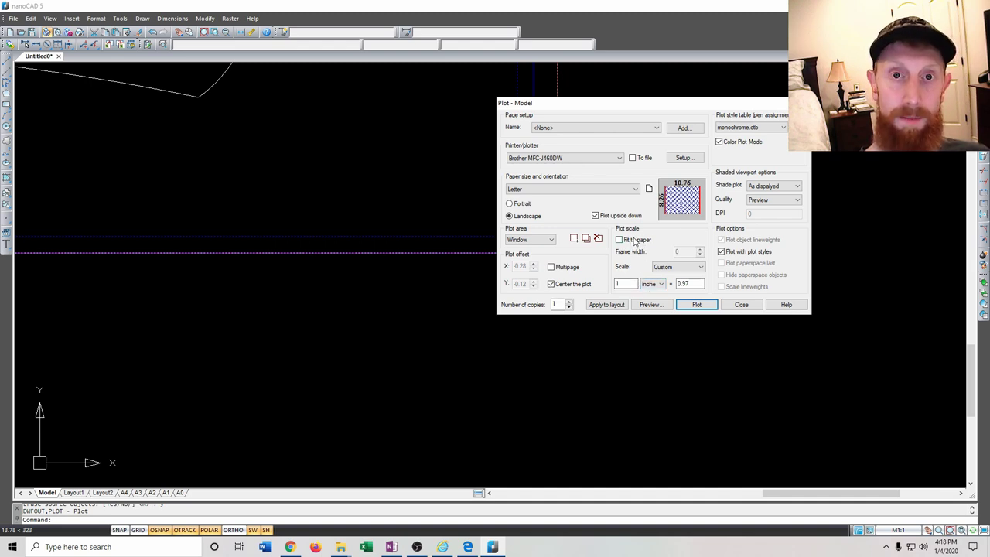
left_click(676, 267)
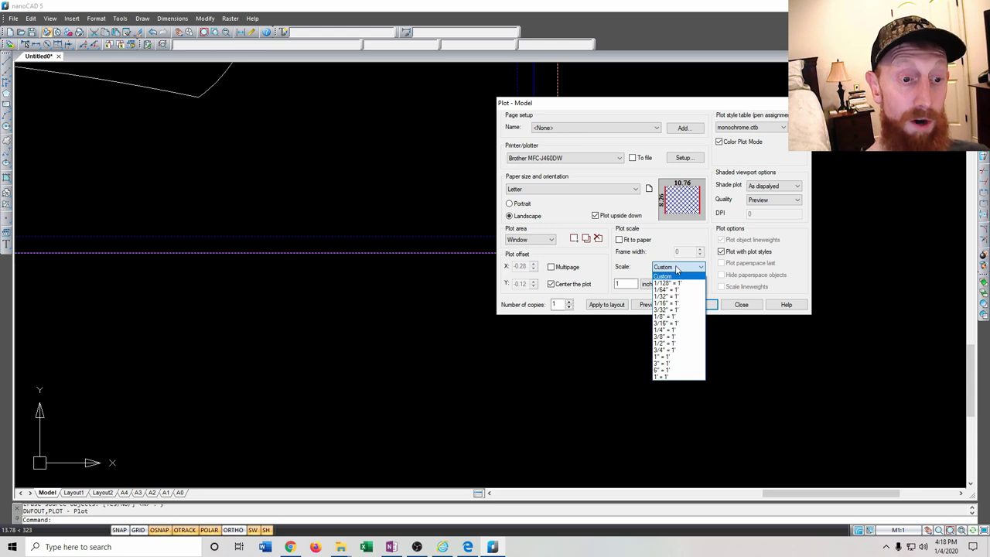
left_click(690, 270)
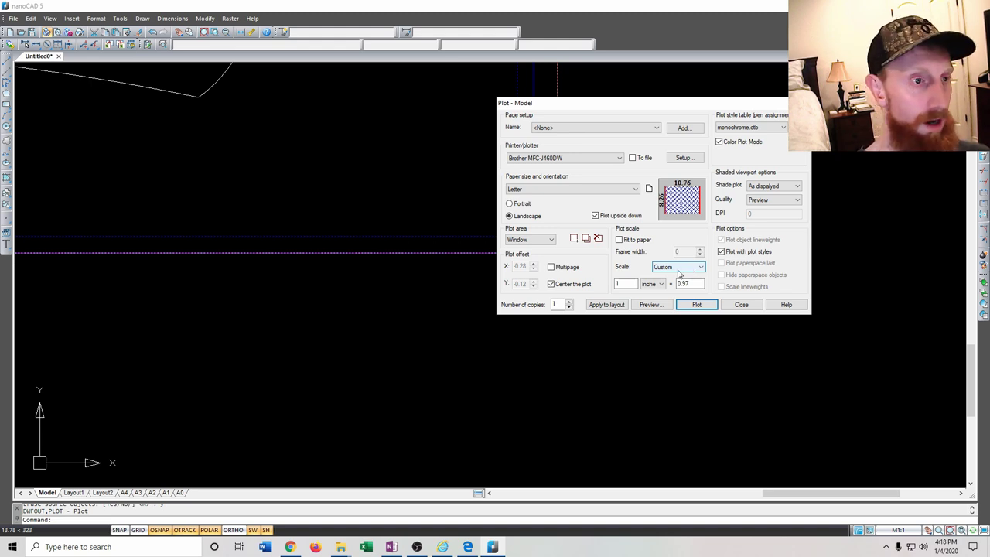
left_click(741, 303)
scroll(402, 237, "down", 3)
scroll(435, 186, "up", 4)
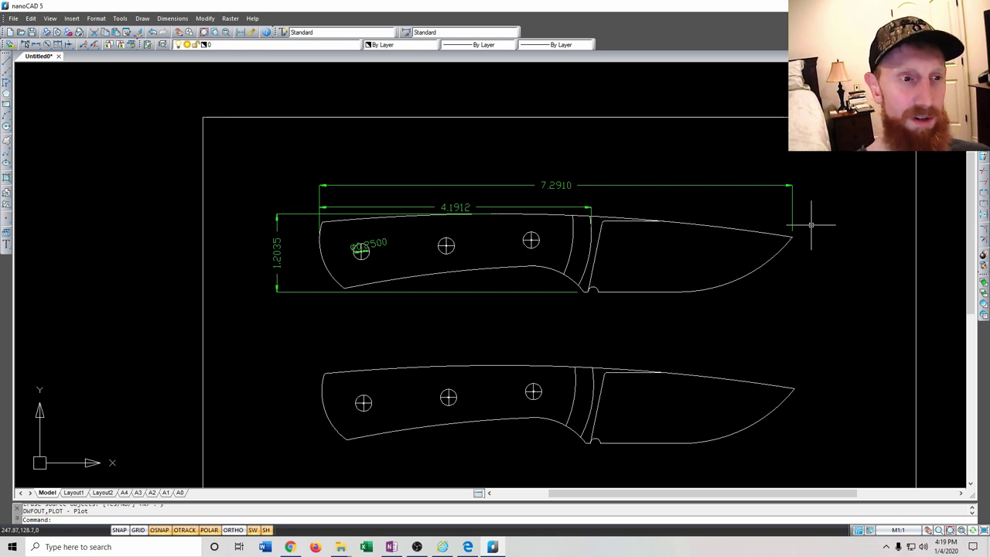
Reopen the model's plot settings and examine the custom scale's inch and drawing-unit values
left_click(13, 17)
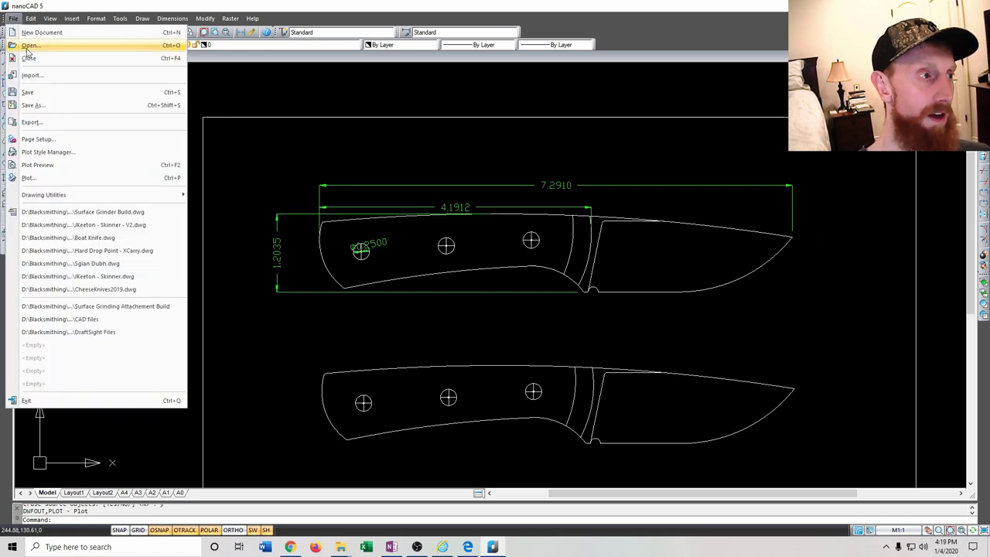
left_click(48, 176)
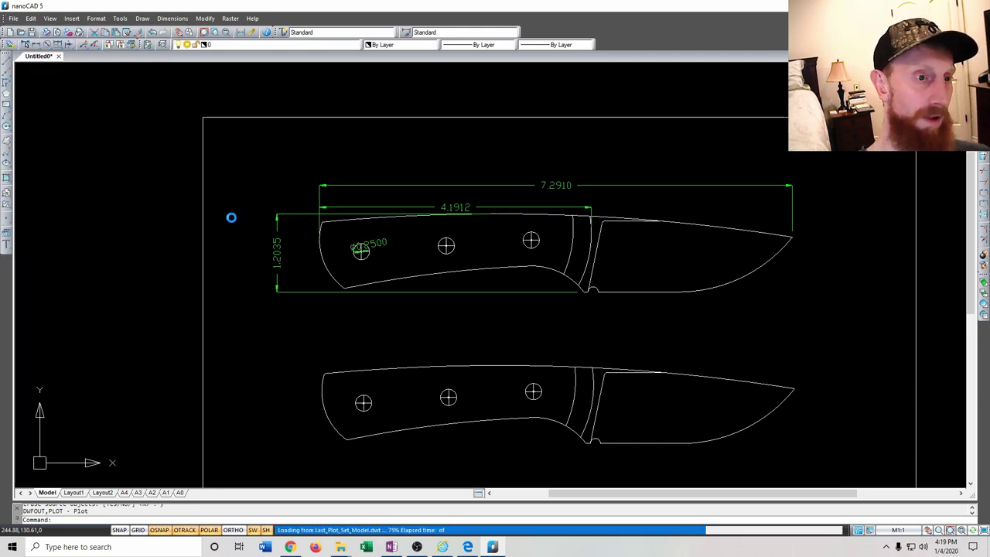
left_click(534, 345)
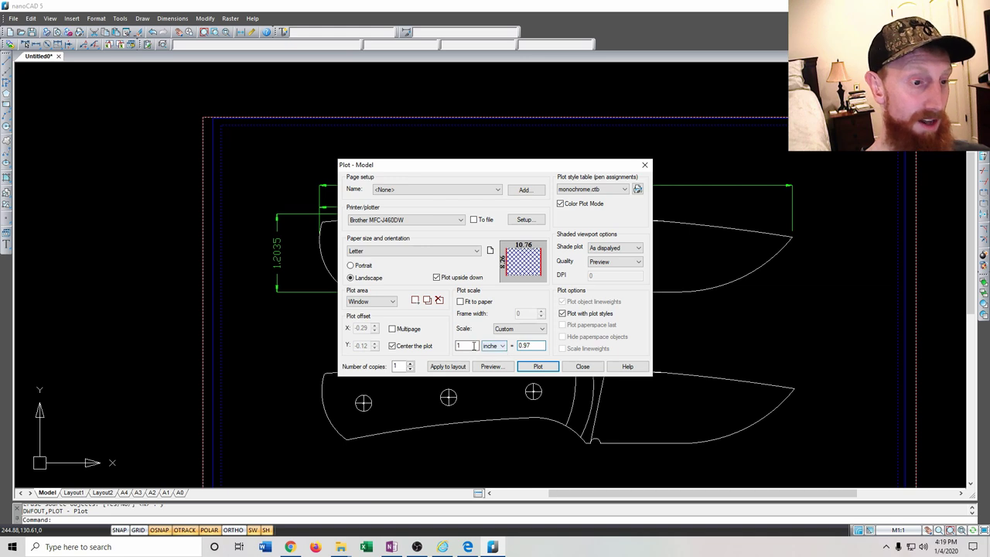
double_click(527, 348)
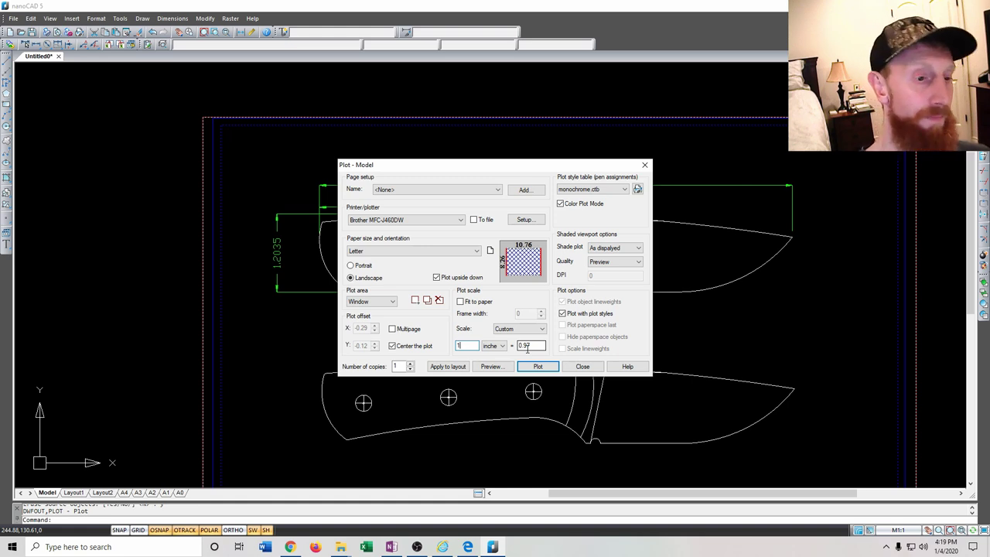
left_click(530, 350)
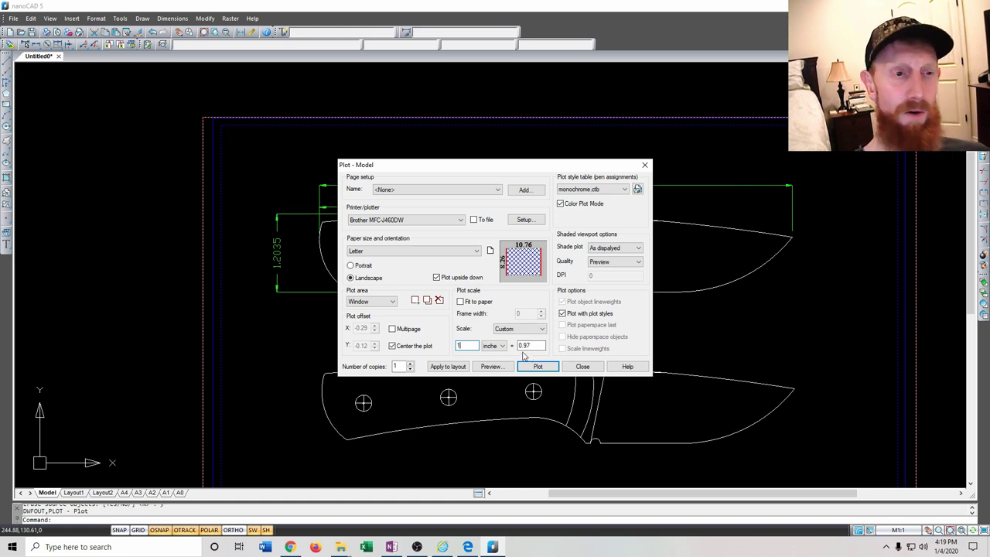
left_click_drag(492, 169, 591, 105)
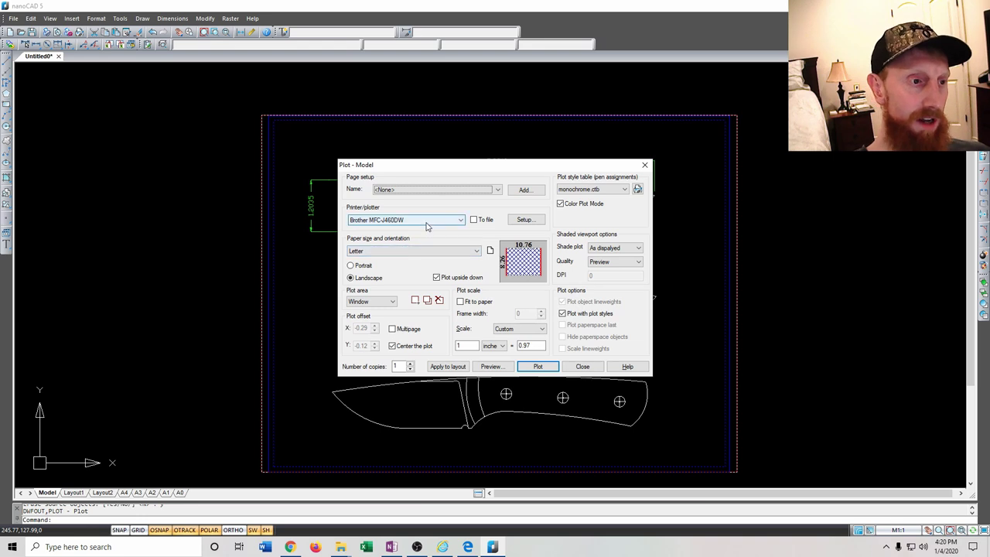
Look through the available printers and plotters, and close the plot settings without plotting
left_click(457, 220)
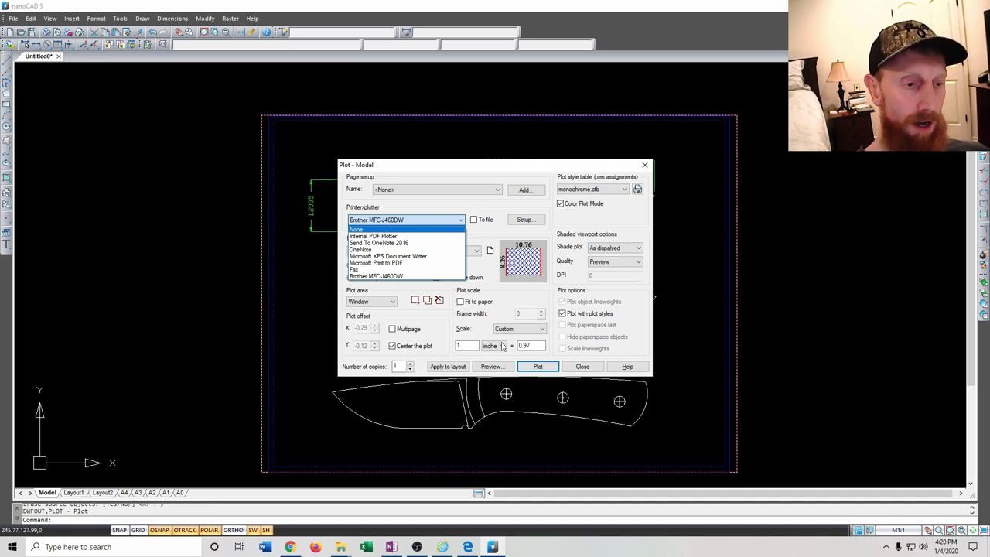
left_click(581, 370)
left_click(582, 370)
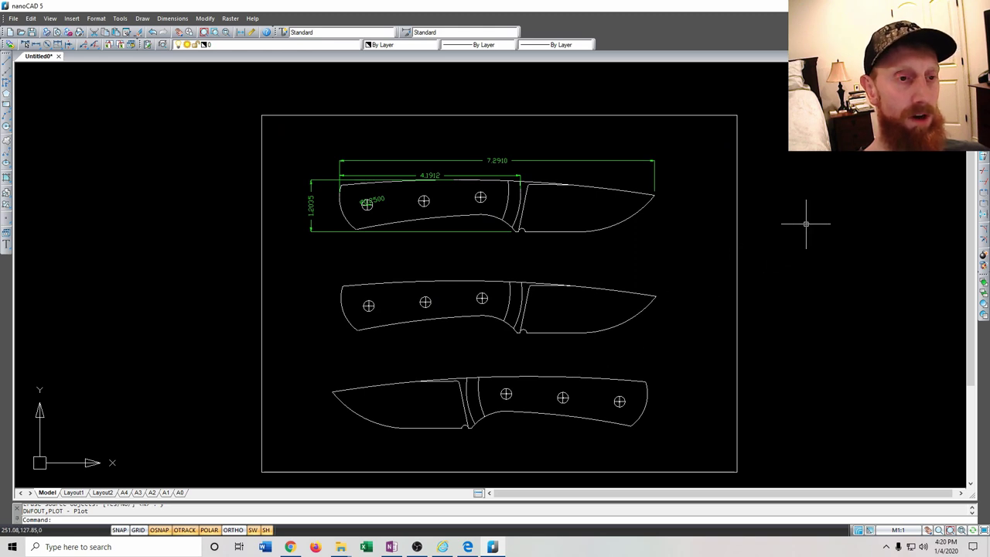